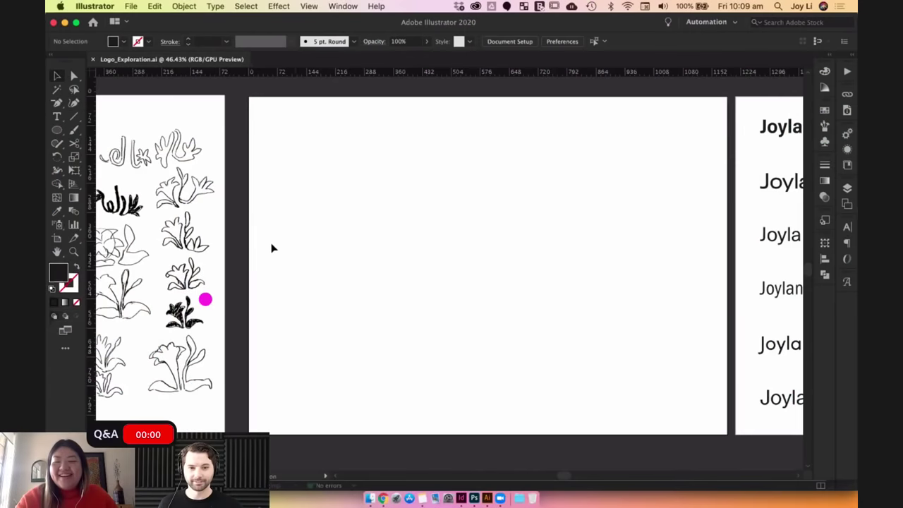
Find the first sketch page among the artboards and copy it together with its magenta dot.
scroll(316, 245, left, 10)
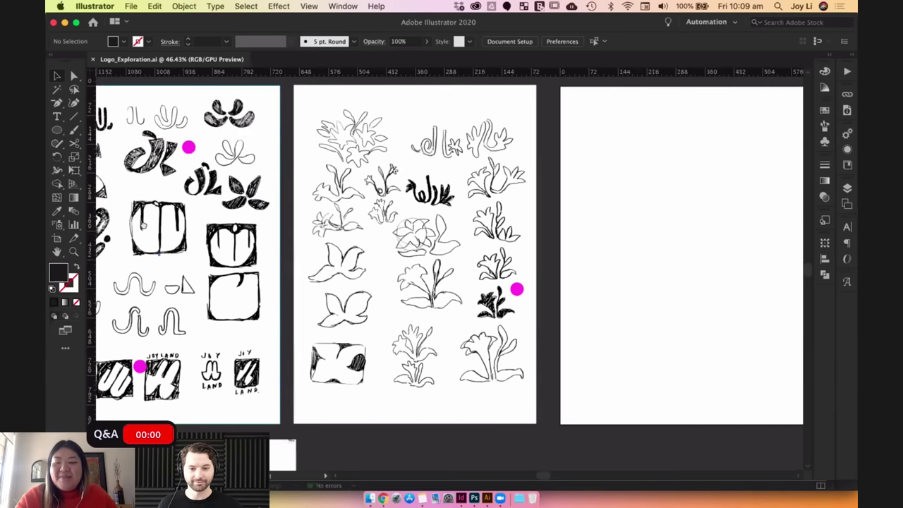
scroll(446, 254, left, 12)
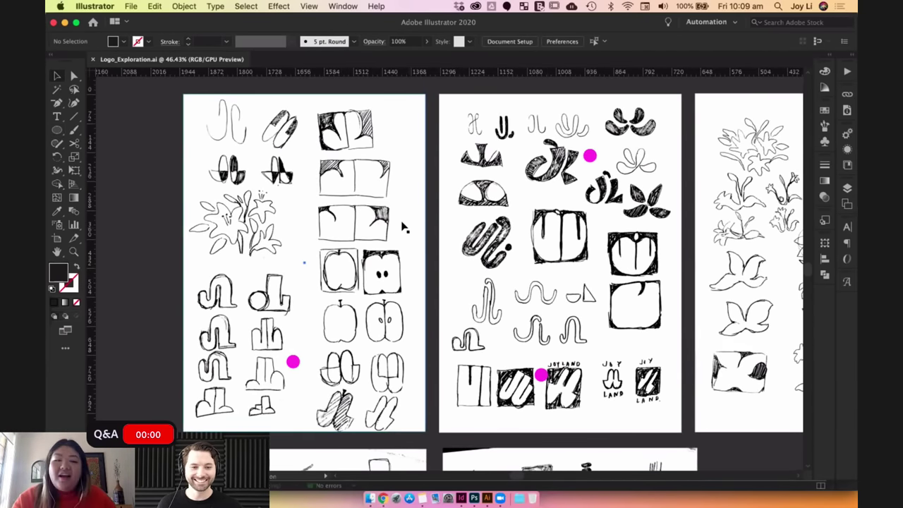
scroll(417, 248, down, 2)
scroll(416, 248, right, 2)
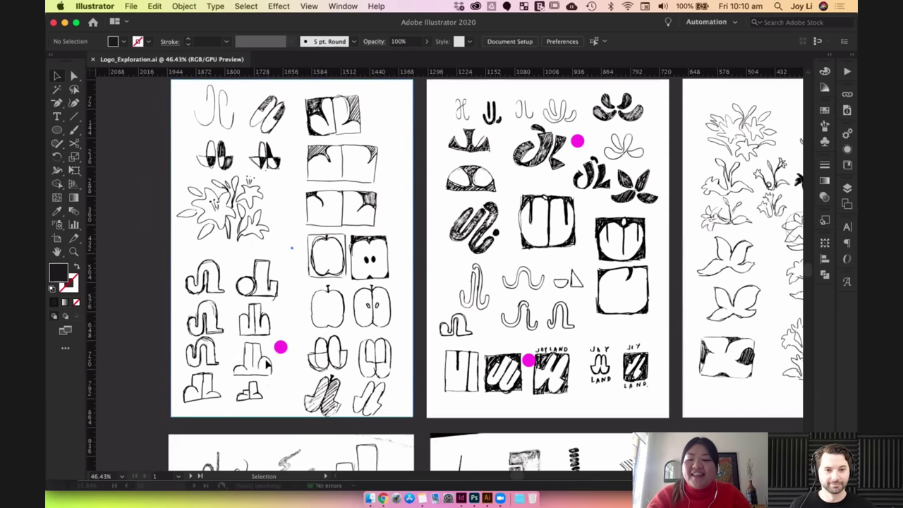
click(302, 378)
click(156, 252)
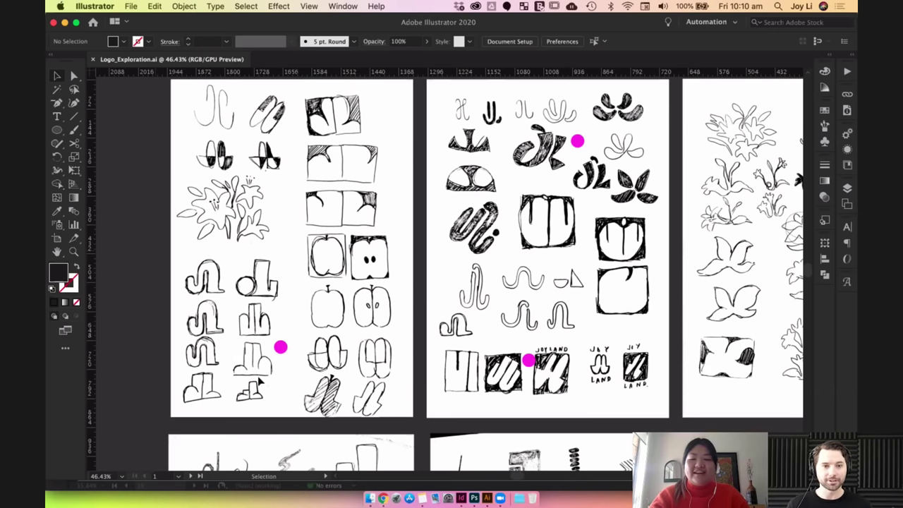
click(326, 396)
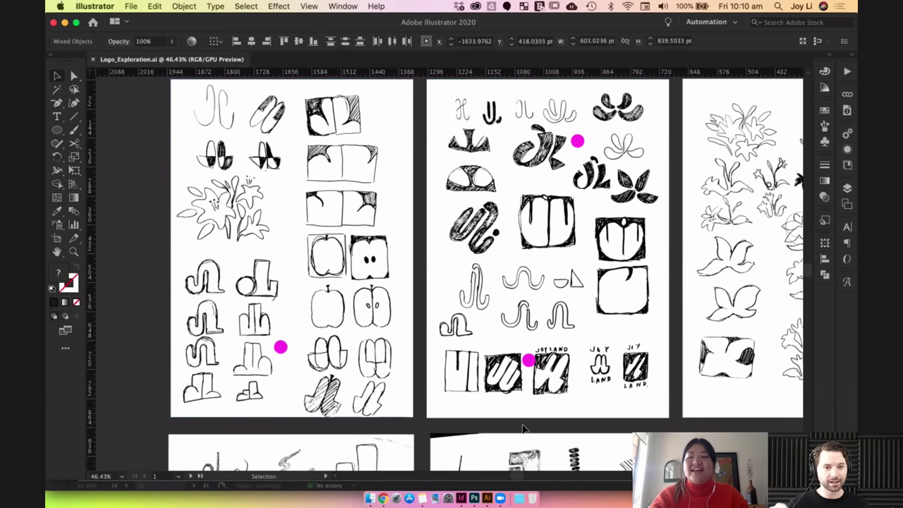
Paste the copied sketch page and dot onto the large blank artboard, moving them up so the lower sketches sit on it.
click(522, 428)
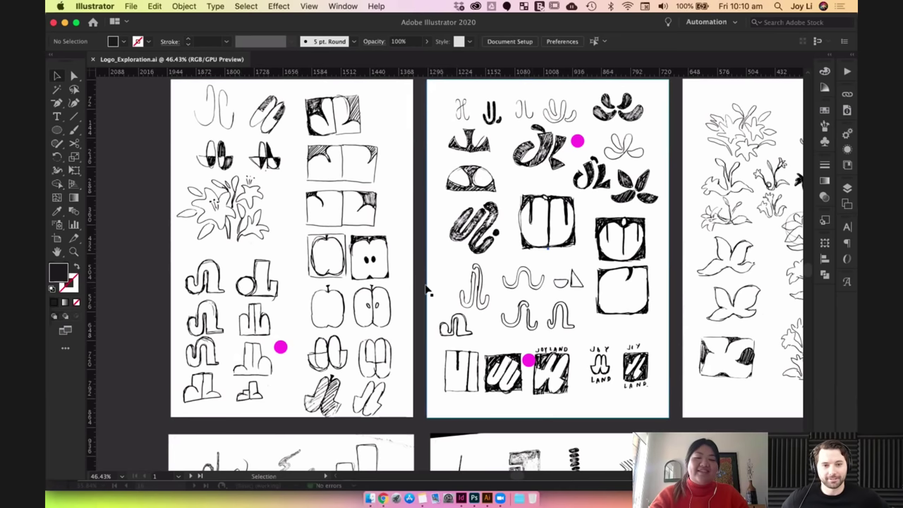
click(428, 284)
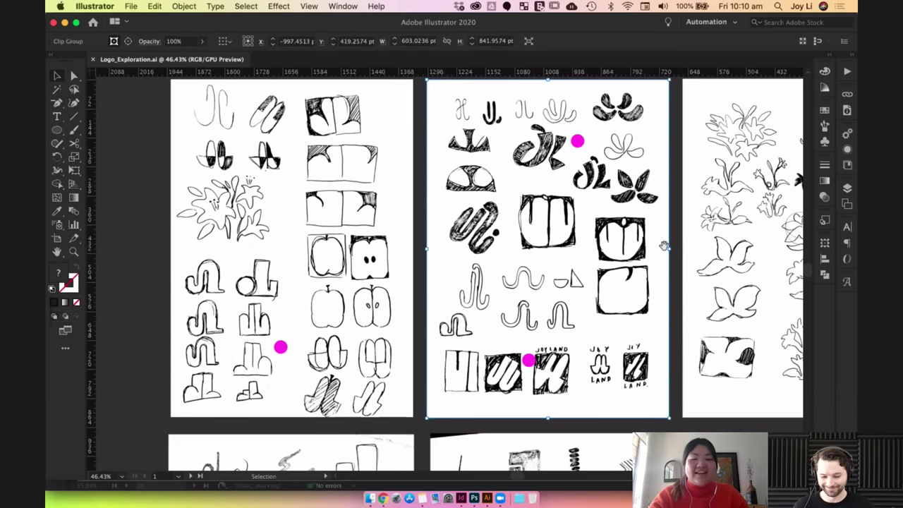
drag(664, 245, 466, 251)
drag(780, 206, 458, 231)
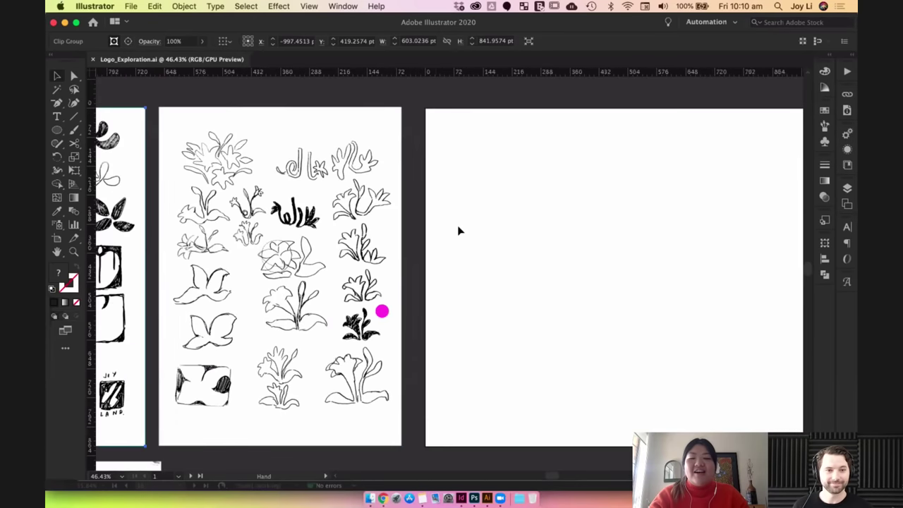
scroll(459, 231, right, 3)
click(459, 230)
key(super+v)
drag(522, 293, 529, 142)
click(651, 243)
key(super+plus)
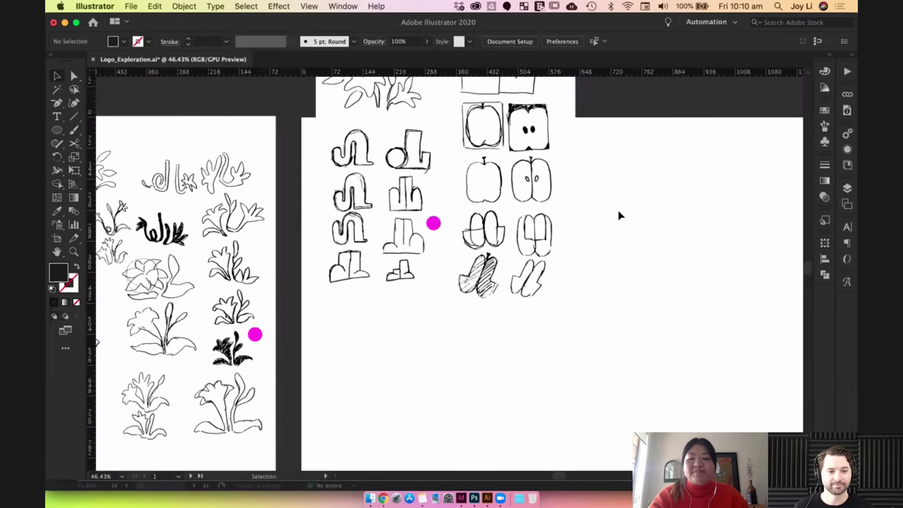
Add a new layer above Layer 1, then make Layer 1 the active layer.
scroll(611, 215, up, 4)
scroll(596, 230, left, 3)
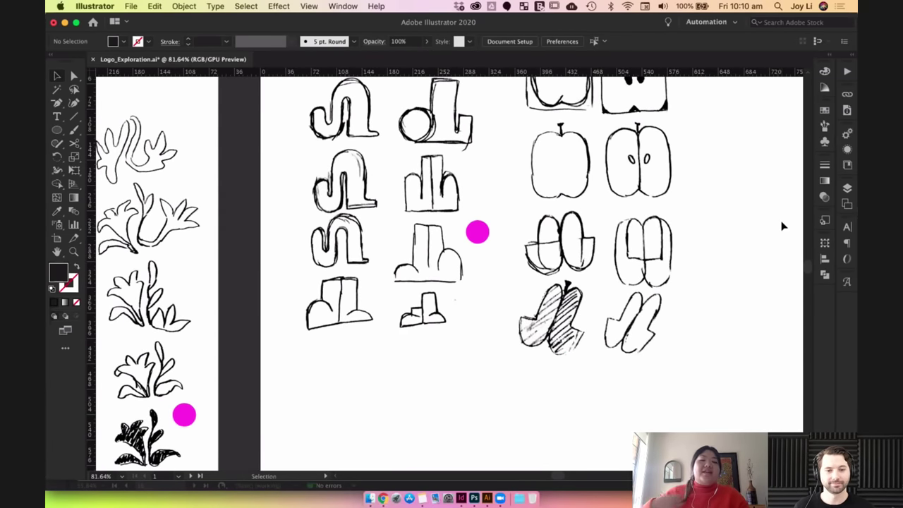
click(848, 189)
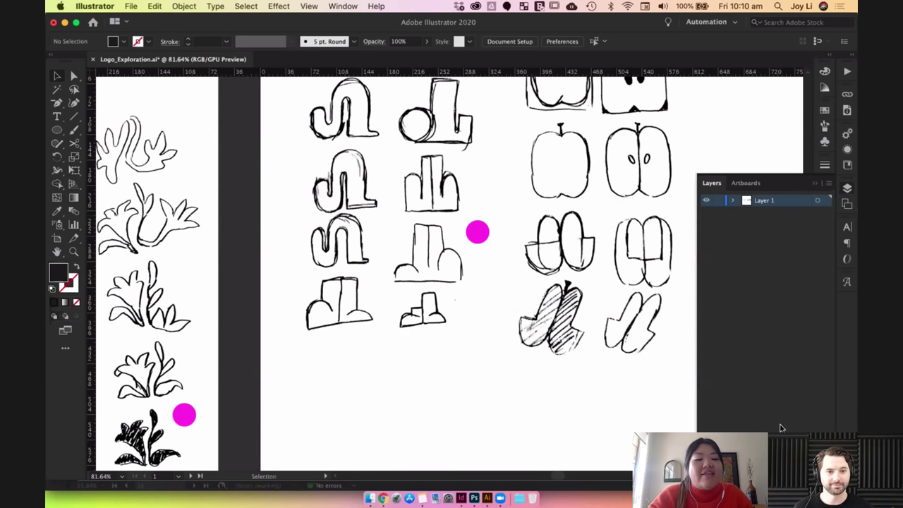
key(super+l)
click(781, 214)
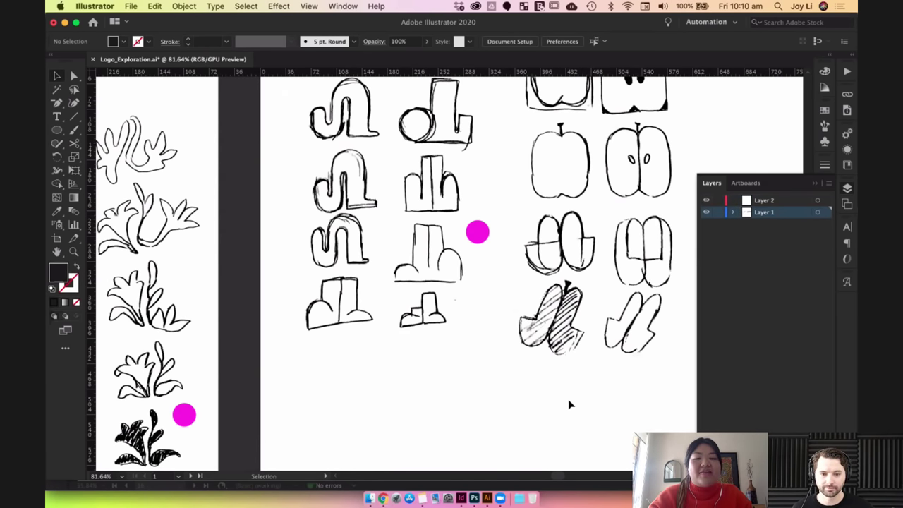
Scale the pasted sketch page up to about 742 × 1033 pt and delete the magenta dot lying on it.
scroll(570, 403, down, 5)
click(621, 162)
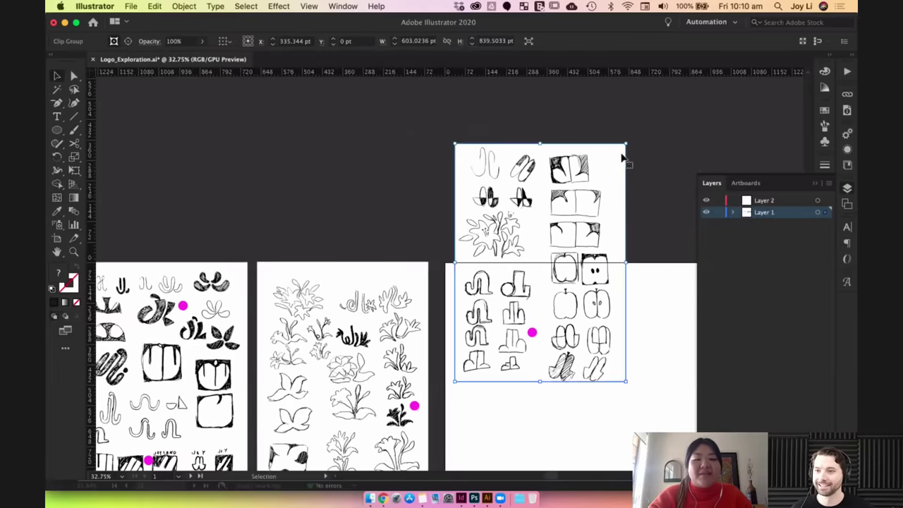
drag(625, 149, 667, 88)
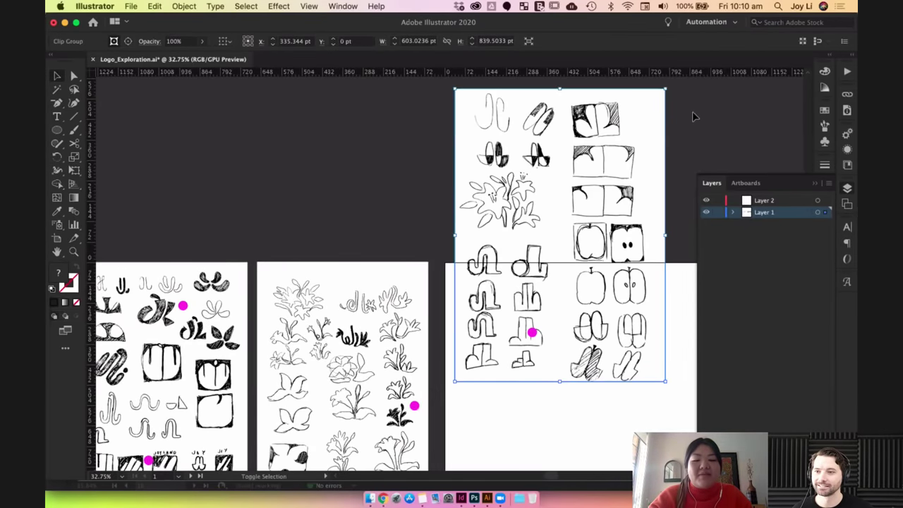
key(shift+super+a)
click(532, 334)
key(Delete)
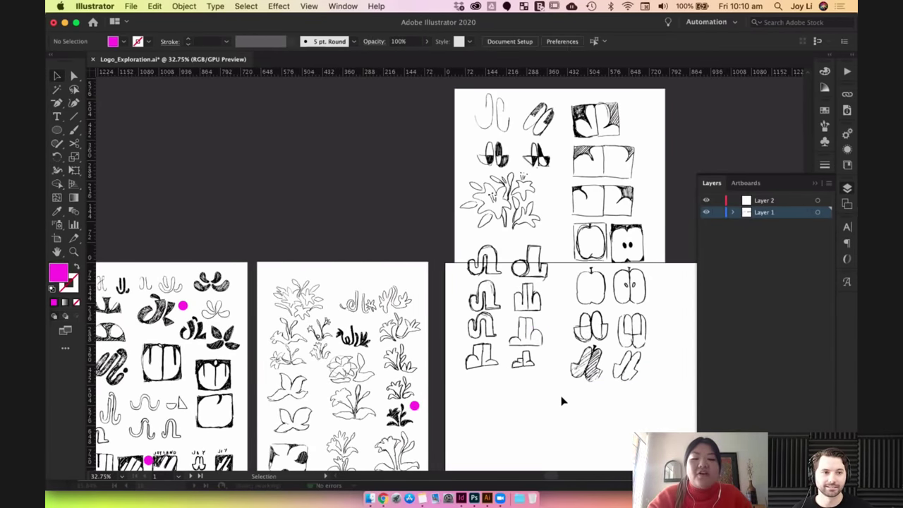
Move the enlarged sketch page slightly down and to the right on the blank artboard.
scroll(561, 401, up, 4)
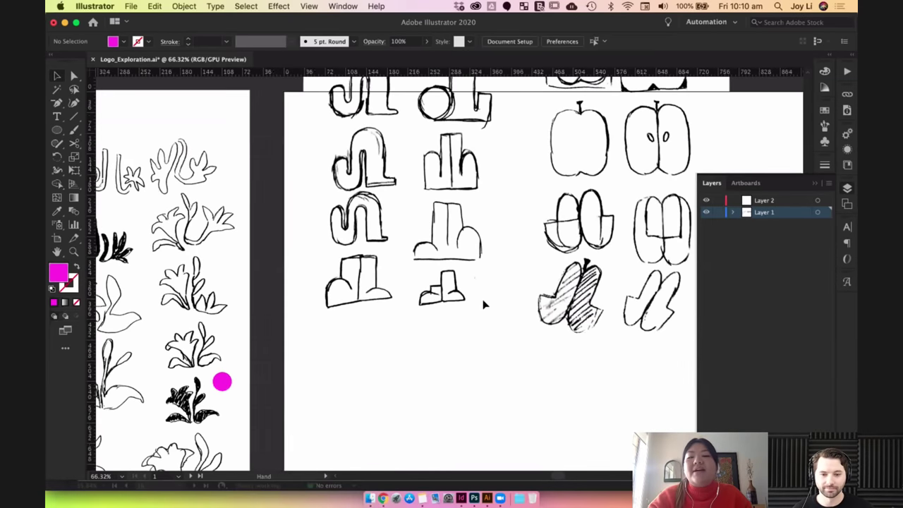
drag(494, 330, 506, 359)
key(shift+super+a)
click(440, 337)
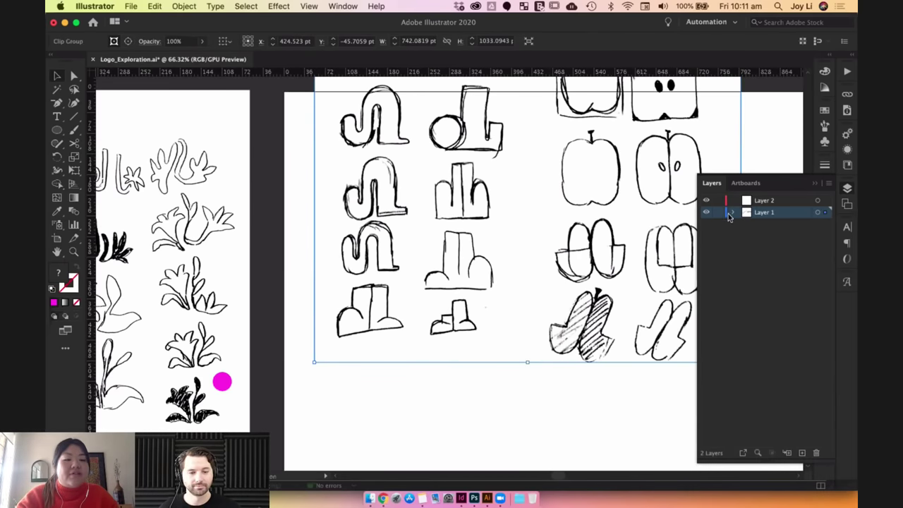
Set Layer 1 to dim its images to 50% and lock the layer.
double_click(747, 217)
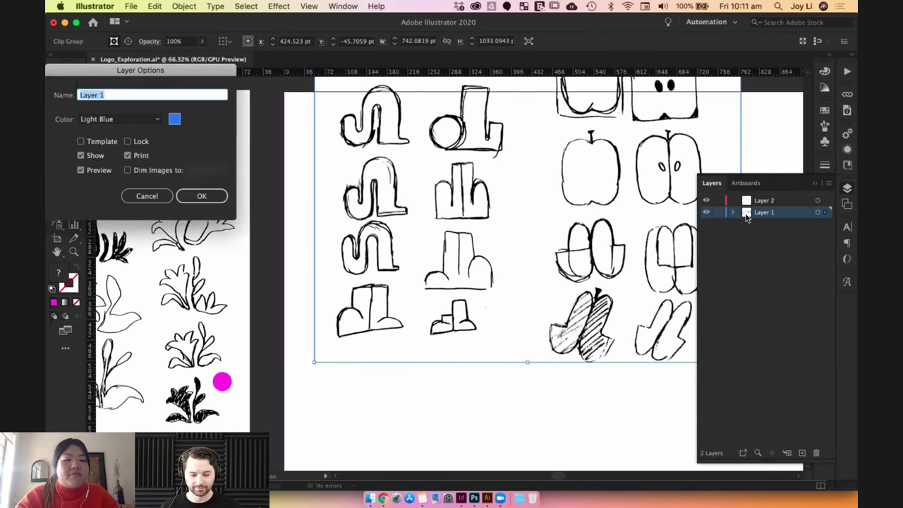
click(127, 171)
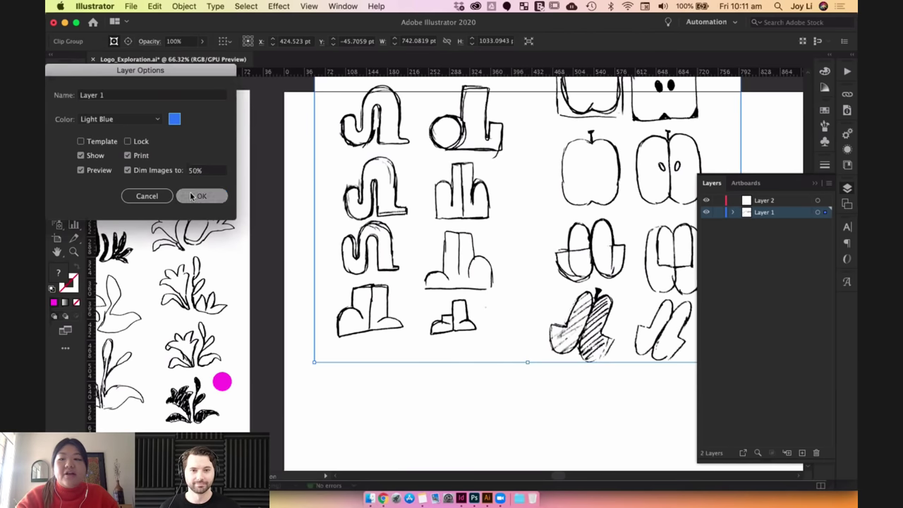
click(197, 196)
click(494, 389)
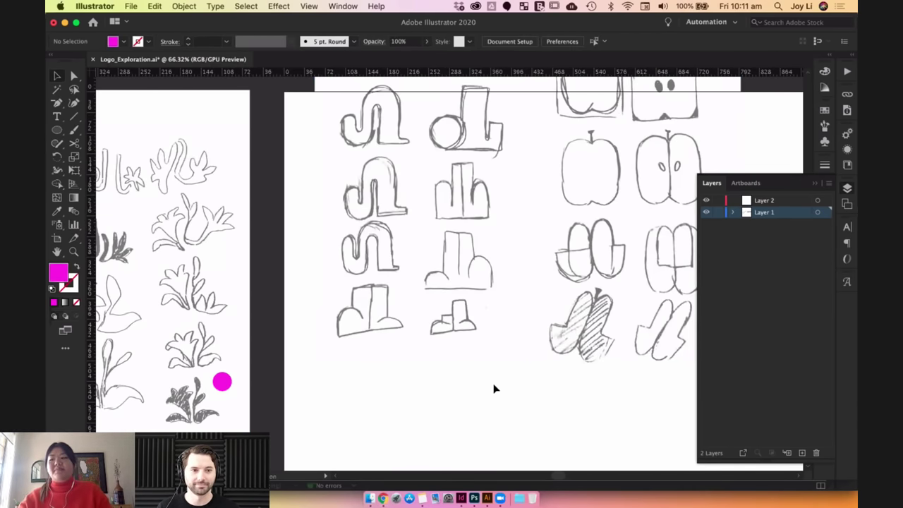
click(718, 212)
On Layer 2, draw a tall narrow rectangle over the left post of the third sketch in the second column.
scroll(477, 315, up, 3)
drag(408, 254, 406, 289)
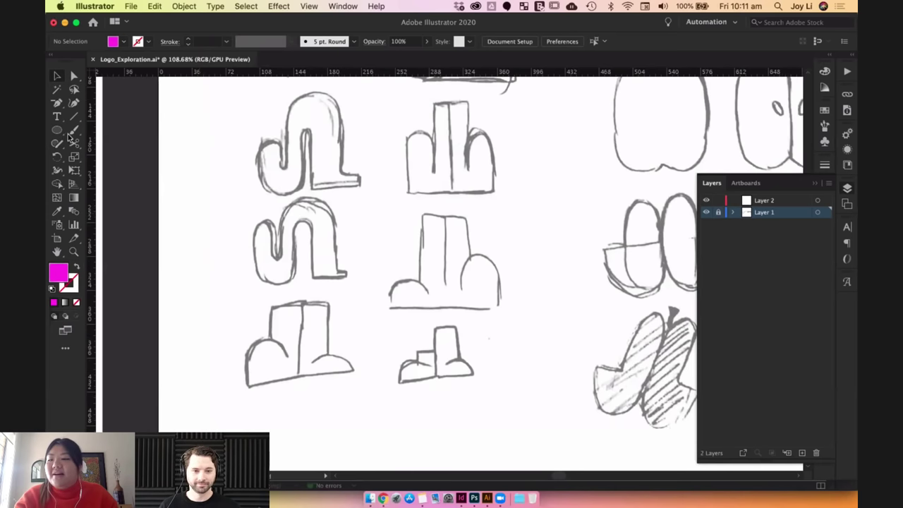
drag(59, 135, 78, 130)
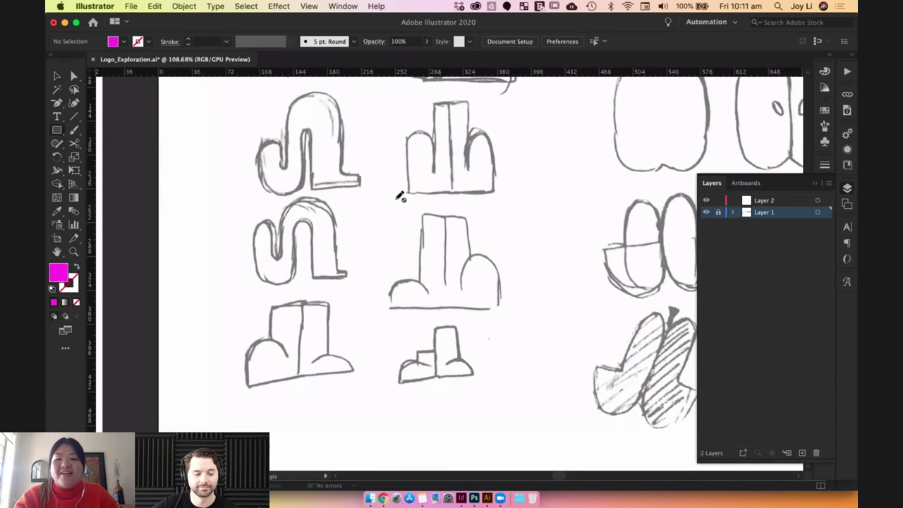
click(773, 202)
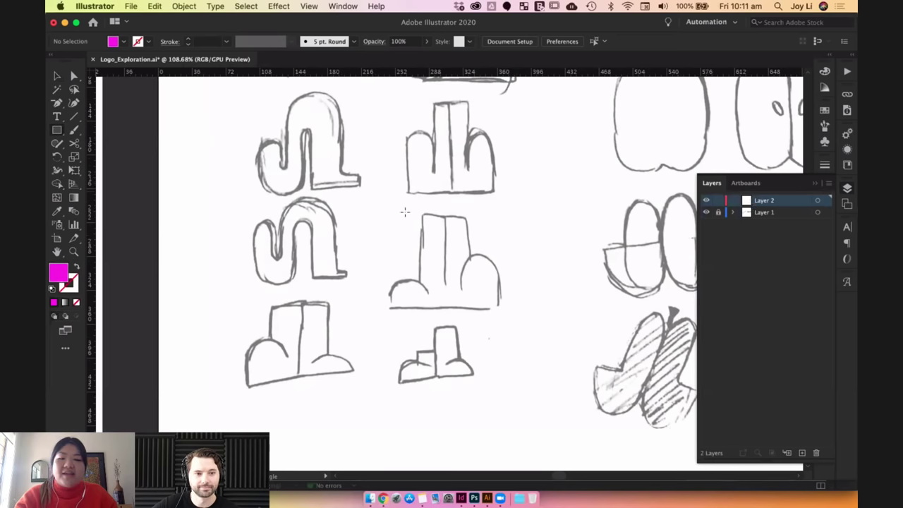
mouse_move(414, 212)
mouse_down()
mouse_move(442, 238)
mouse_move(446, 308)
mouse_up()
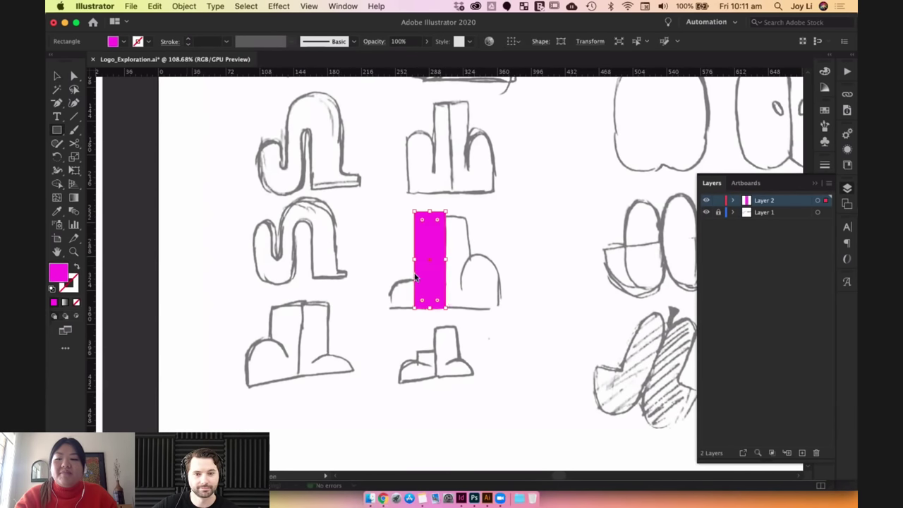
Fill the rectangle with black (000000) and duplicate it to the right, leaving a narrow gap between the two posts.
double_click(58, 273)
drag(158, 232, 47, 265)
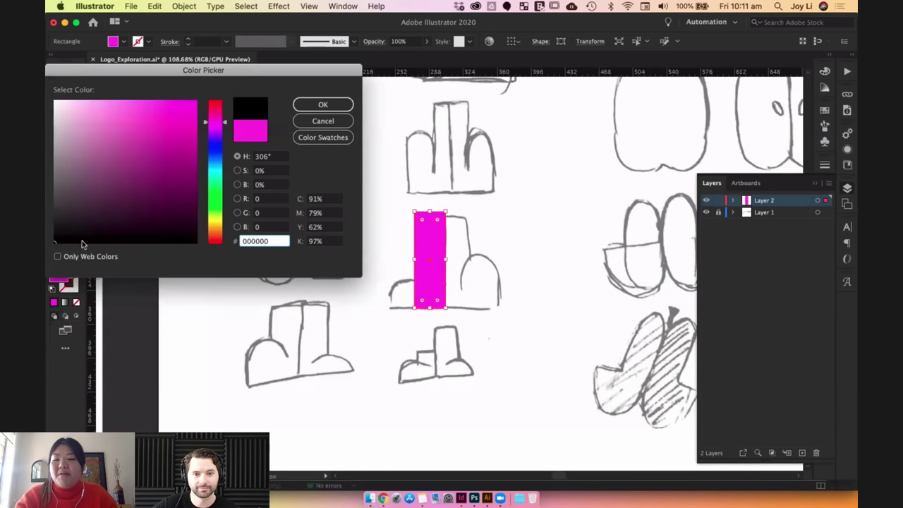
click(322, 103)
drag(452, 243, 532, 241)
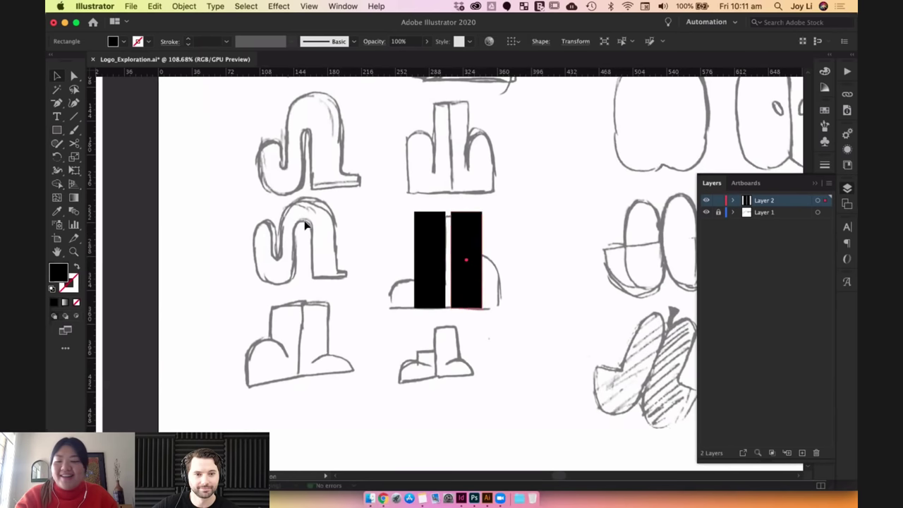
Make a small black half-circle beside the left post by cutting a drawn circle across its middle and deleting the lower half.
drag(57, 131, 95, 162)
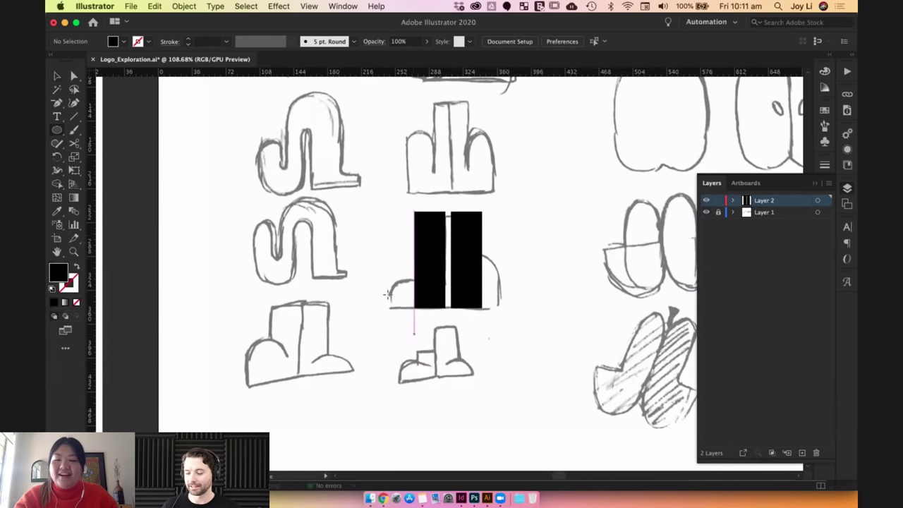
drag(391, 303, 404, 324)
key(c)
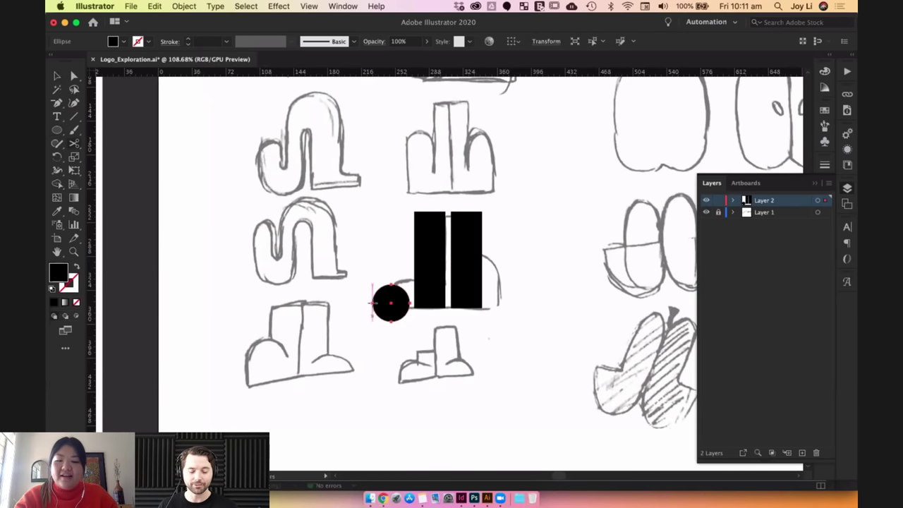
click(372, 302)
click(409, 303)
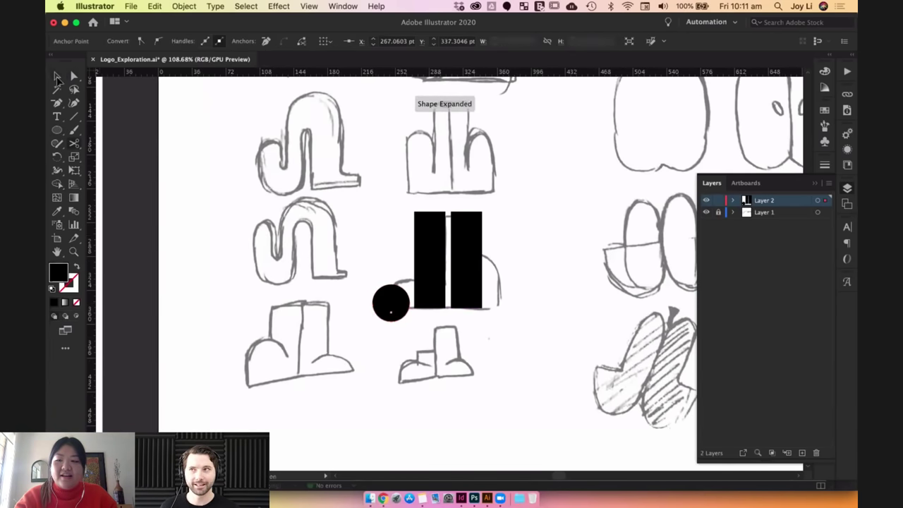
click(57, 77)
click(404, 310)
key(Delete)
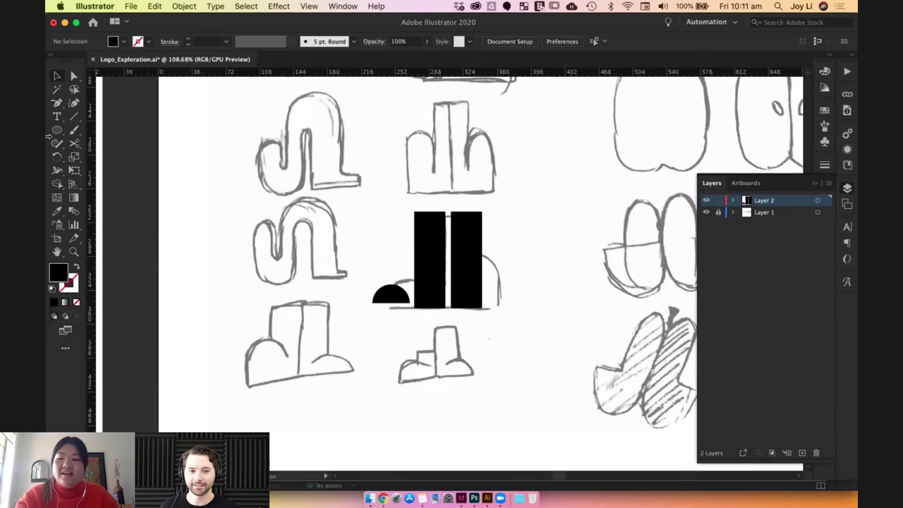
Draw a black rectangle directly beneath the half-circle, matching its width.
click(58, 133)
click(99, 130)
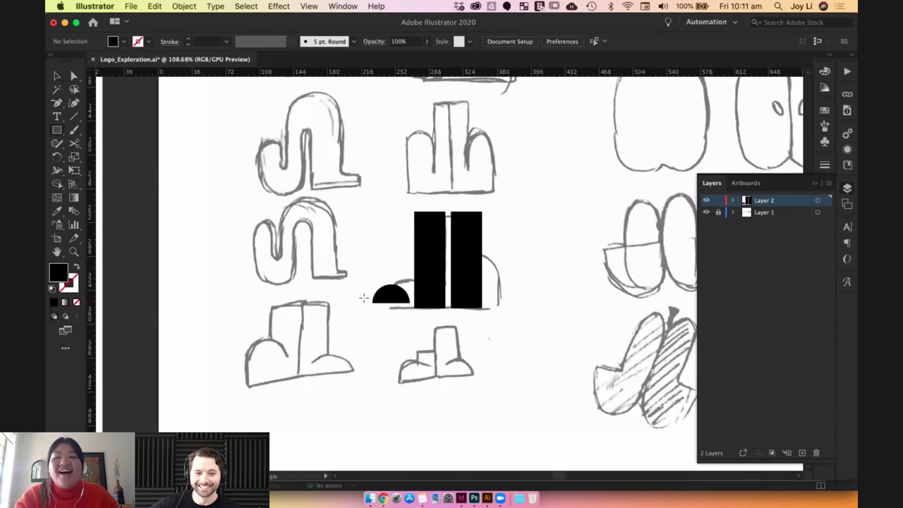
drag(373, 302, 411, 322)
click(56, 76)
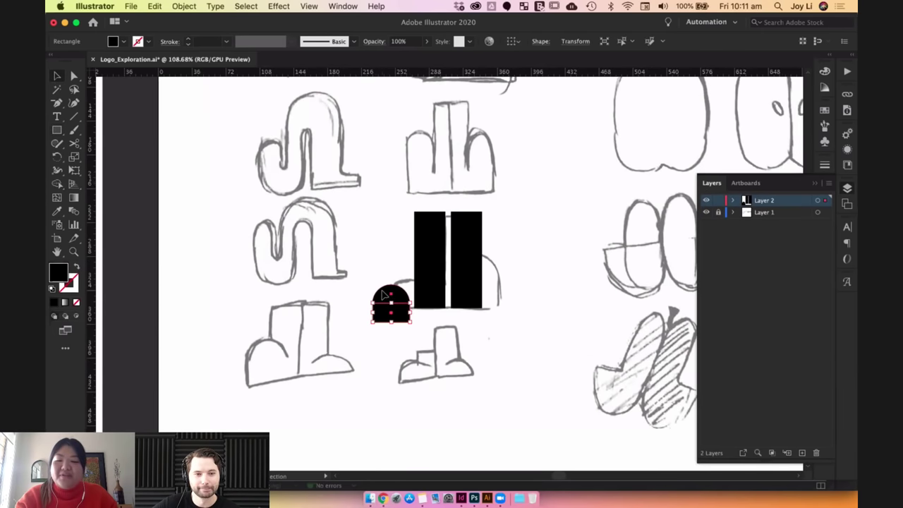
key(super+f)
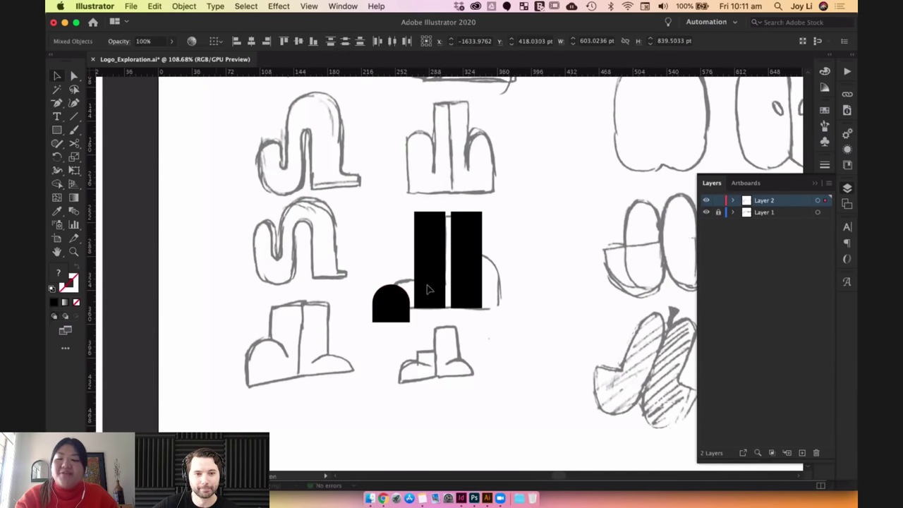
drag(402, 314, 415, 296)
key(super+z)
Group the half-circle with the rectangle beneath it to form a single foot shape.
click(365, 220)
click(386, 291)
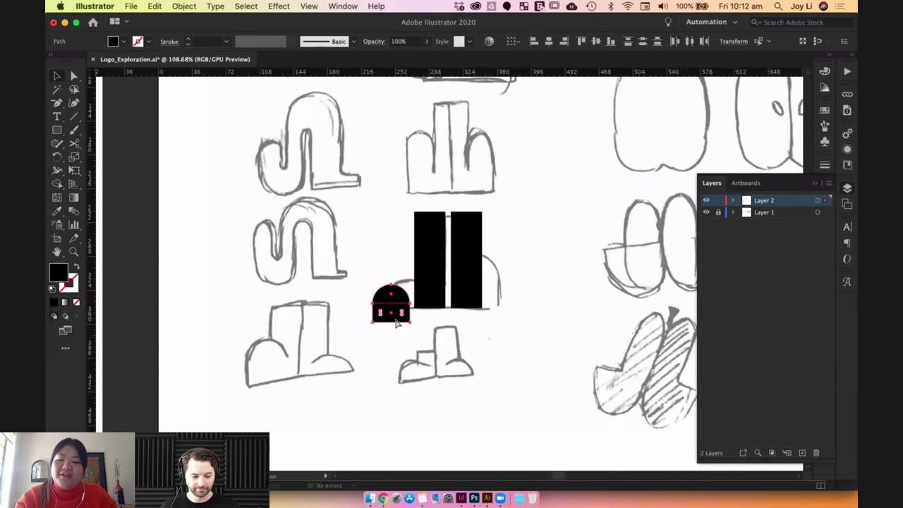
key(super+g)
Enlarge the foot so it overlaps the left post with bases aligned, and place a duplicate over the right post's outer side.
drag(400, 296, 424, 261)
click(458, 326)
drag(403, 292, 529, 340)
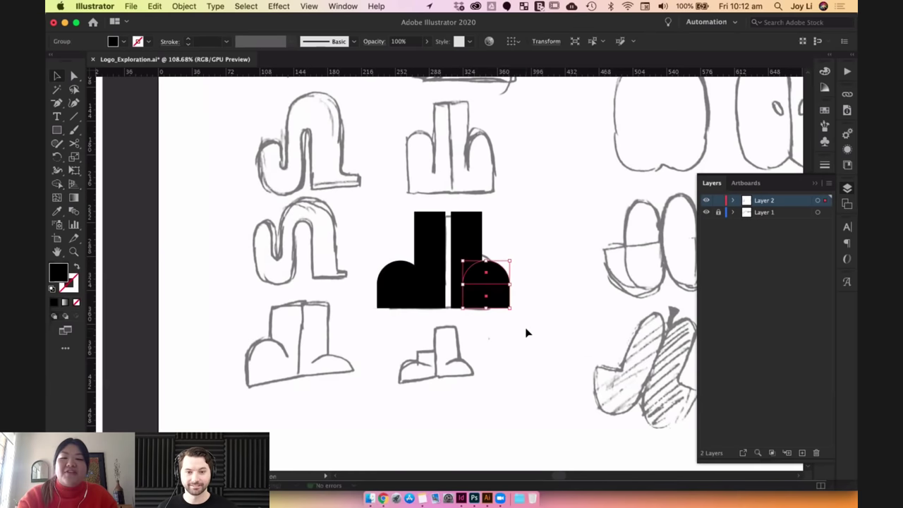
Shorten the rectangle inside the right foot's group and lower the whole foot so its base aligns with the posts.
click(525, 333)
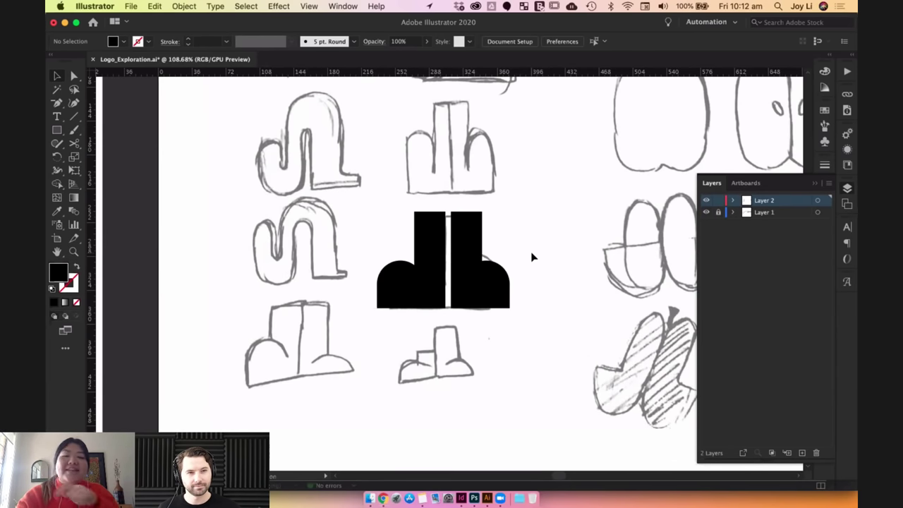
click(496, 295)
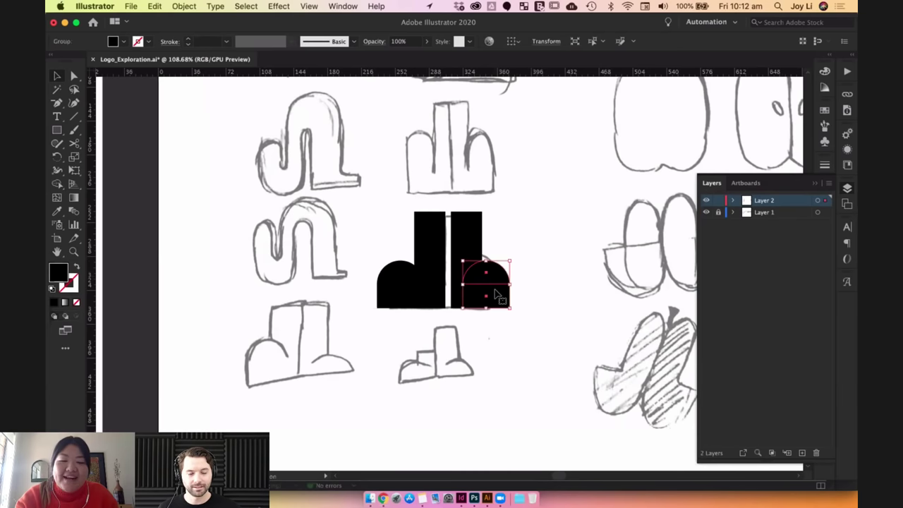
double_click(498, 297)
click(494, 297)
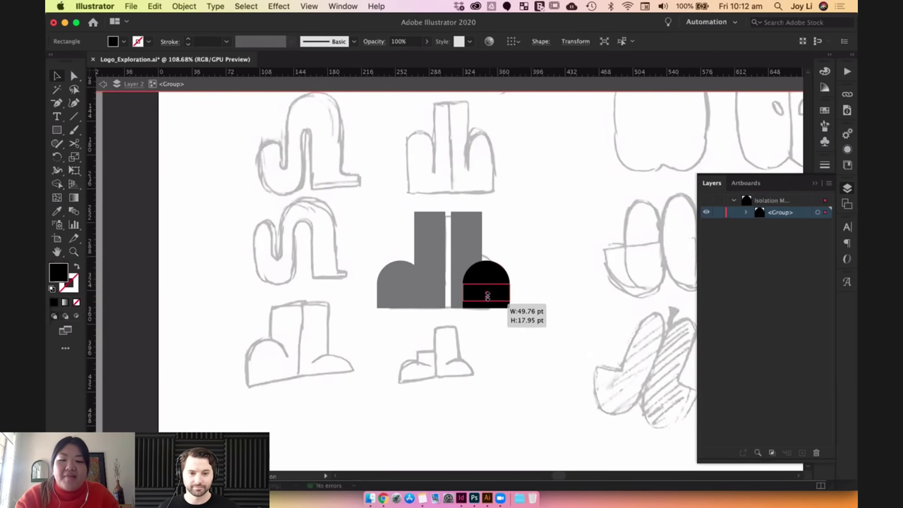
double_click(528, 283)
click(505, 282)
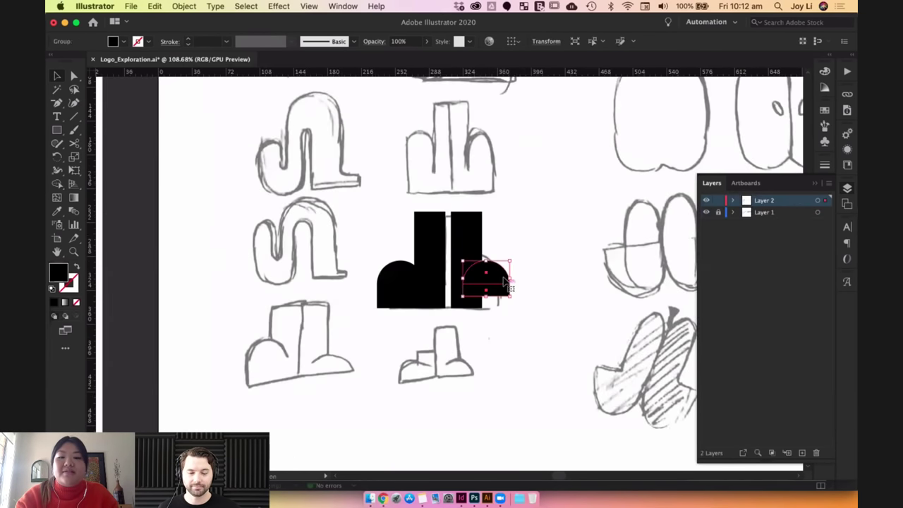
drag(503, 287, 503, 300)
click(567, 267)
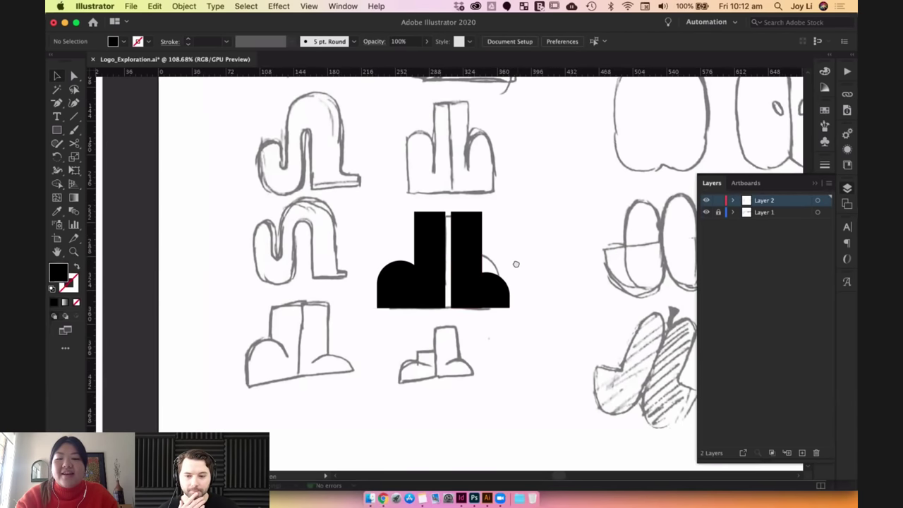
Duplicate the complete black mark directly below the original, beneath the small stepped sketch.
drag(436, 238, 347, 205)
drag(447, 285, 262, 193)
drag(340, 286, 369, 273)
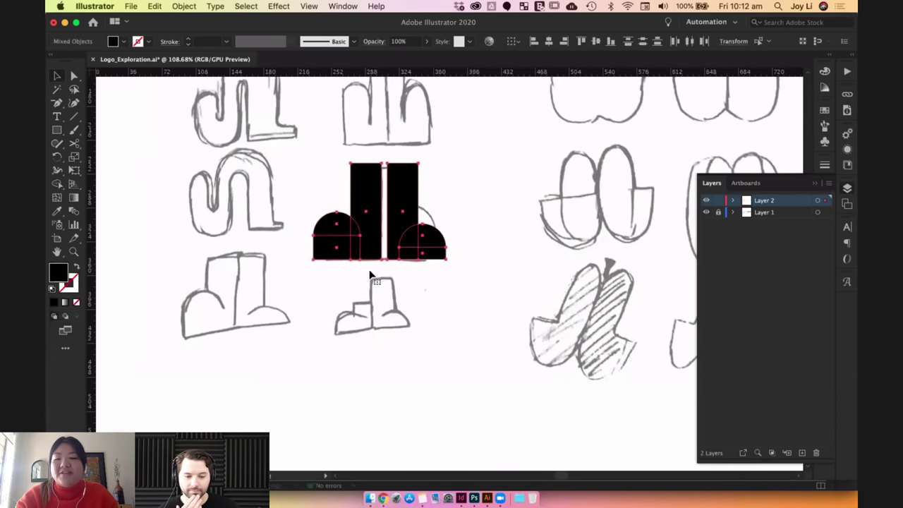
alt+shift+drag(398, 203, 408, 391)
click(462, 371)
drag(471, 350, 521, 283)
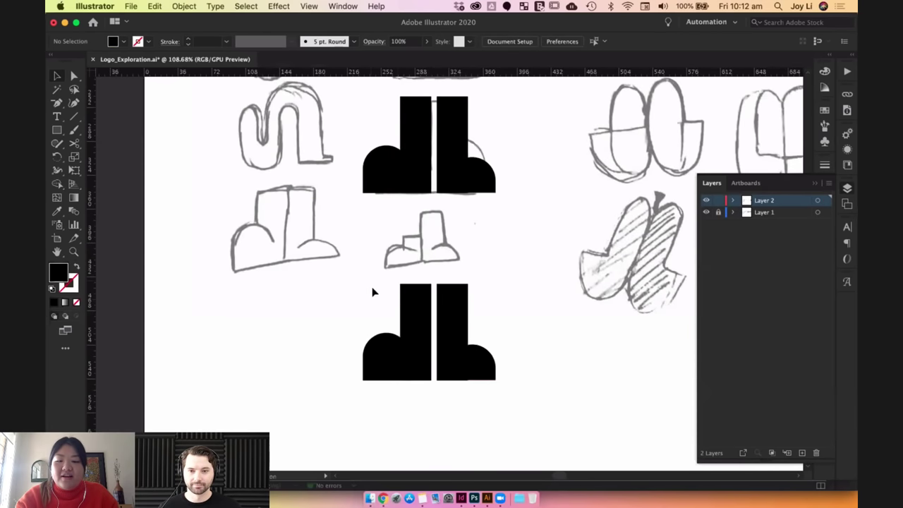
Shorten the duplicate mark's left post and enlarge its left foot, keeping both on the base line.
click(416, 300)
drag(416, 284, 415, 327)
click(477, 309)
click(408, 345)
drag(512, 397, 467, 427)
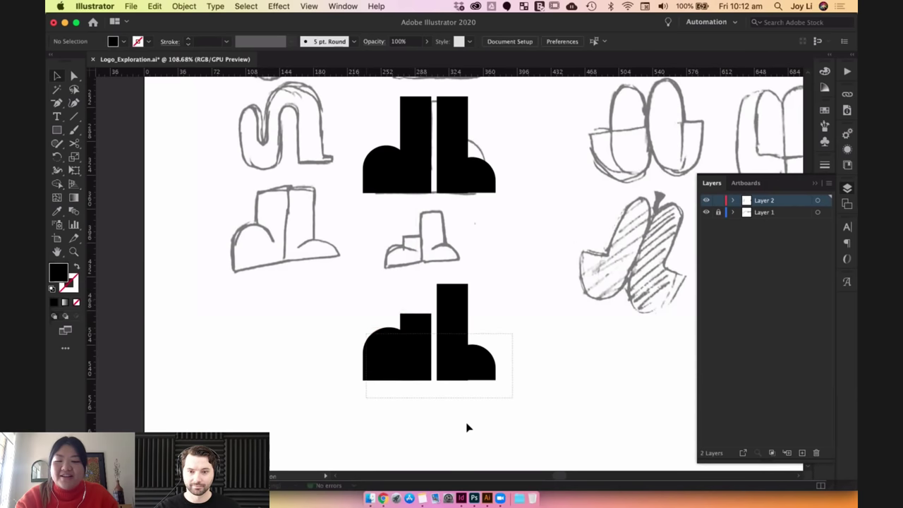
Lower the top of the duplicate's right post slightly and move the whole duplicate up closer to the original mark.
drag(477, 361, 482, 363)
click(452, 304)
drag(452, 284, 452, 291)
drag(338, 299, 523, 391)
drag(445, 355, 451, 326)
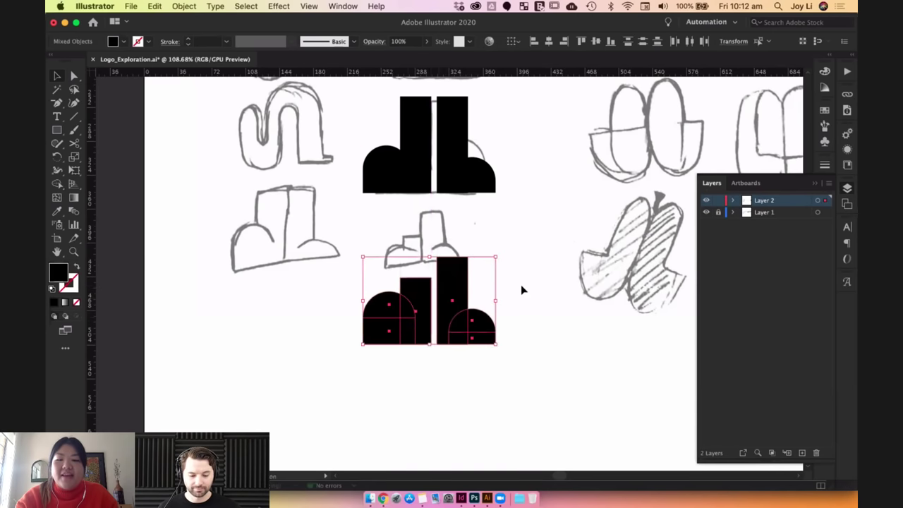
click(521, 288)
Unlock Layer 1 and move the sketch page up, clear of the artboard.
scroll(522, 291, down, 5)
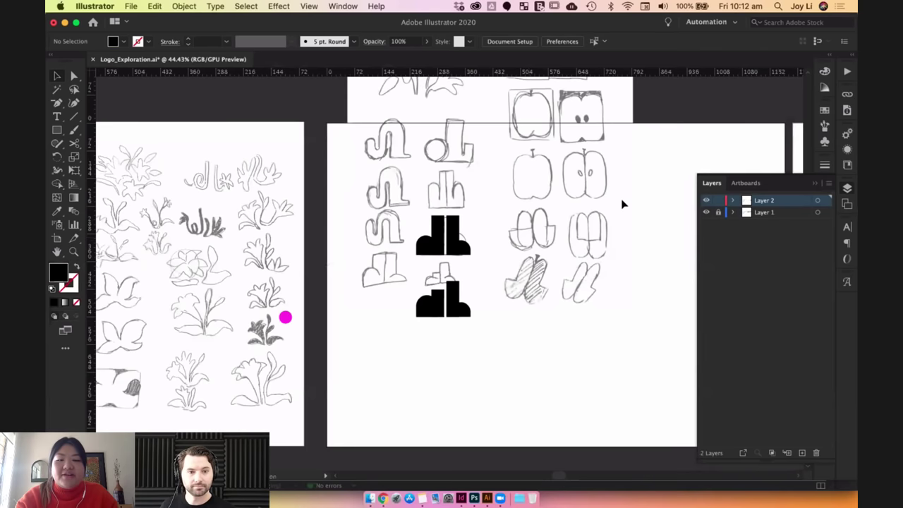
scroll(537, 210, up, 5)
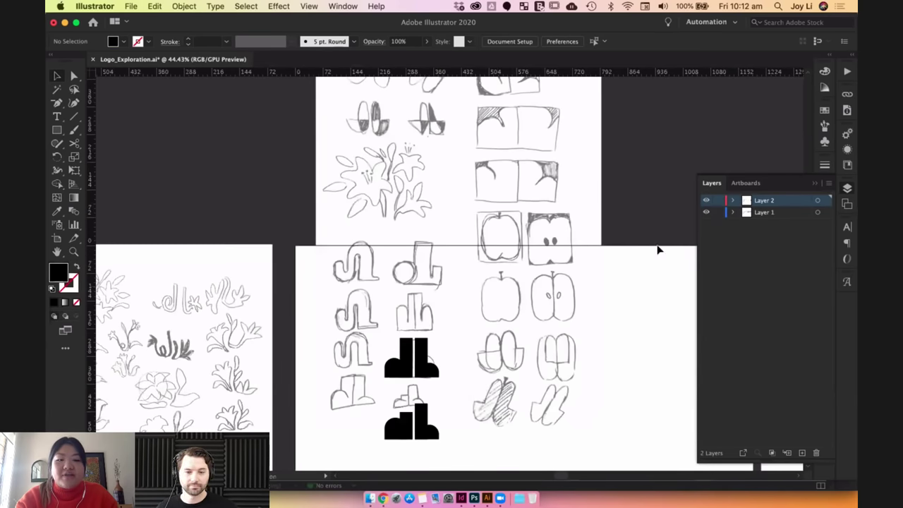
mouse_move(598, 299)
mouse_down()
mouse_move(497, 128)
mouse_move(566, 95)
mouse_up()
Move both black marks into the artboard's upper-left corner and bring the second mark closer beneath the first.
drag(356, 307, 458, 449)
drag(435, 371, 433, 329)
click(318, 335)
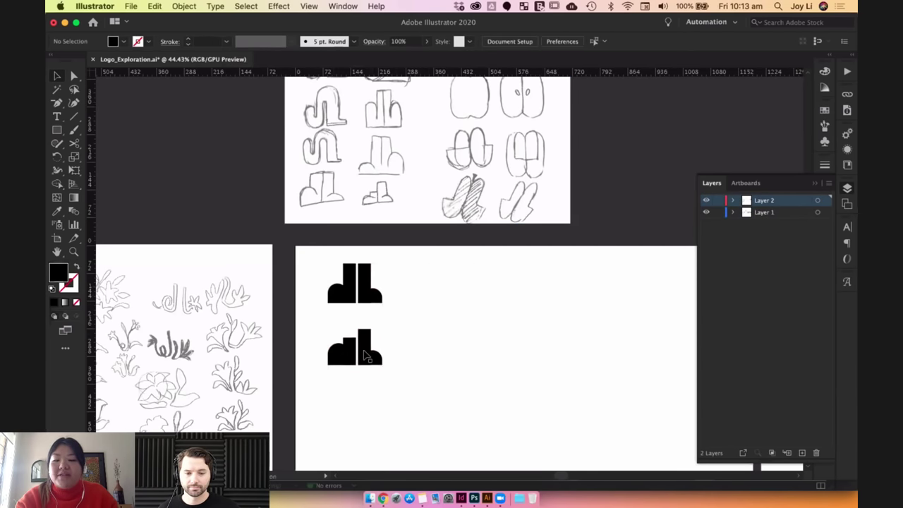
drag(383, 361, 383, 351)
click(423, 311)
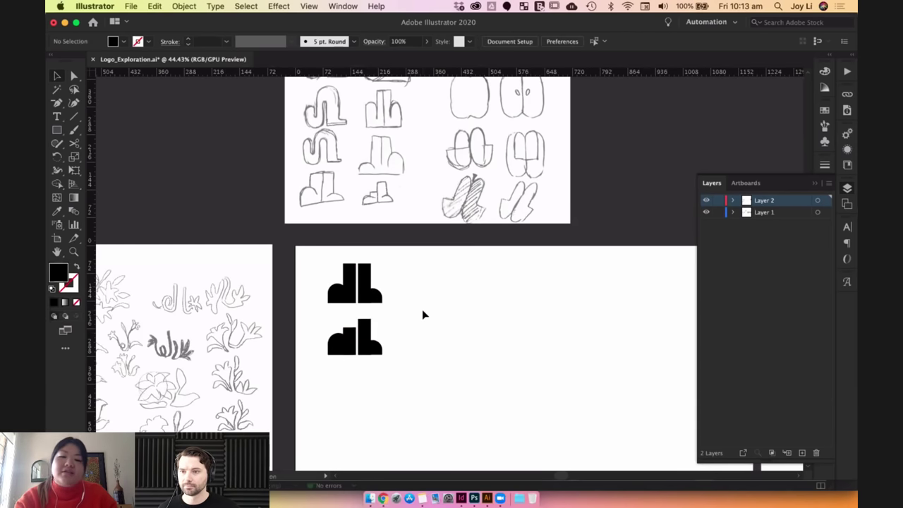
Duplicate the second mark straight down to start a third variation below it.
scroll(401, 365, up, 3)
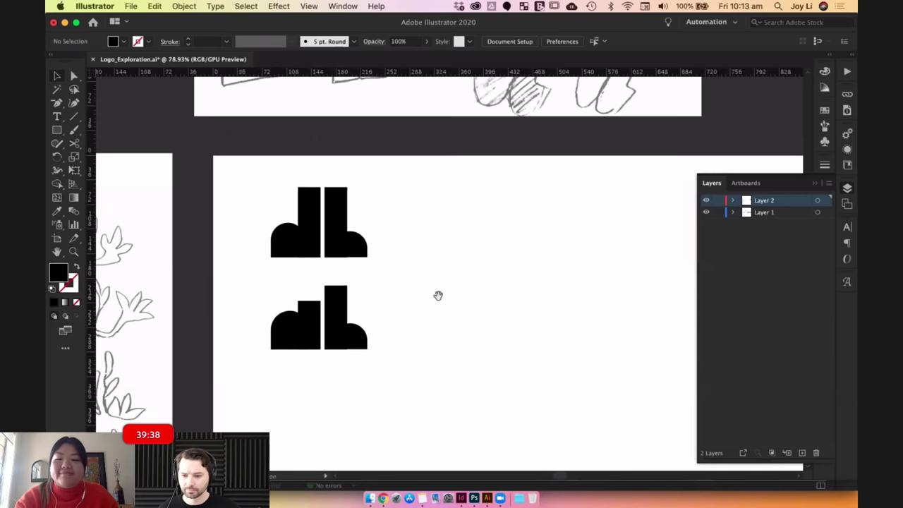
scroll(424, 336, down, 3)
click(343, 225)
click(459, 223)
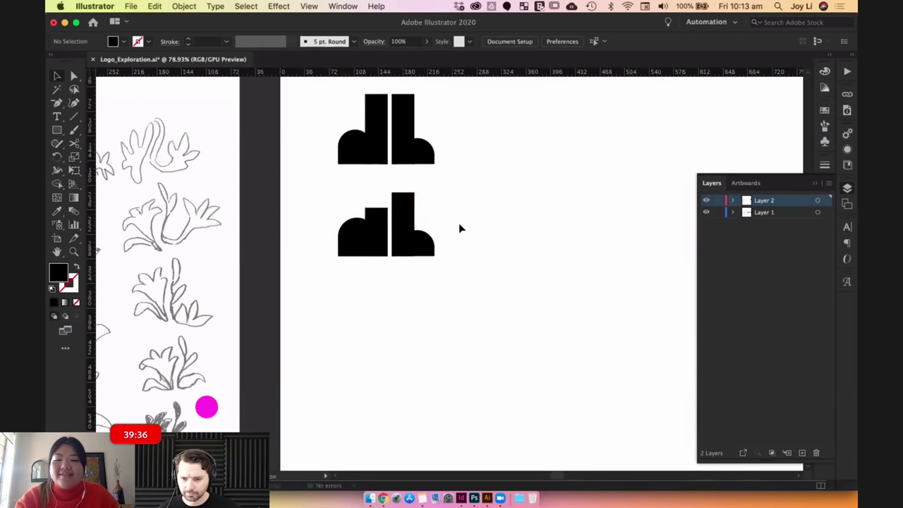
scroll(459, 223, up, 5)
scroll(459, 223, down, 5)
drag(454, 335, 338, 264)
drag(403, 268, 491, 356)
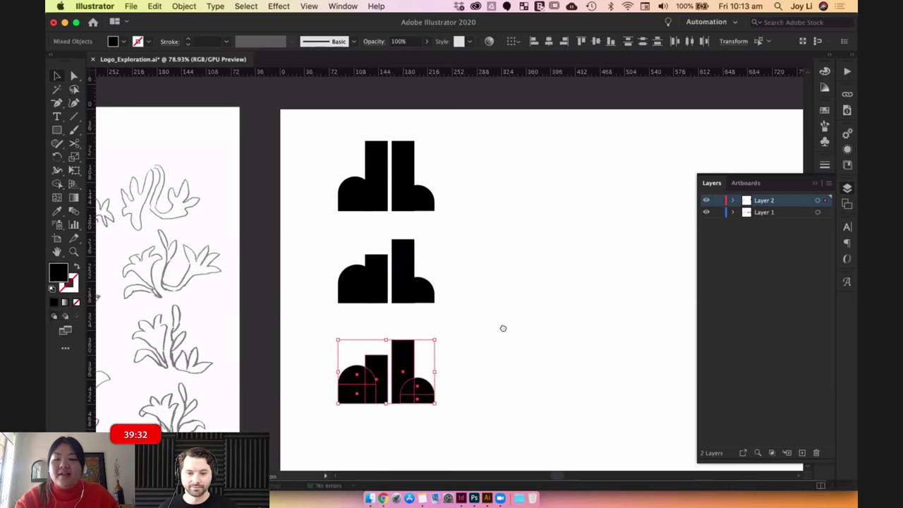
click(504, 328)
Widen the third mark's right post outward over its foot.
scroll(504, 329, down, 2)
scroll(516, 311, up, 3)
scroll(485, 316, up, 2)
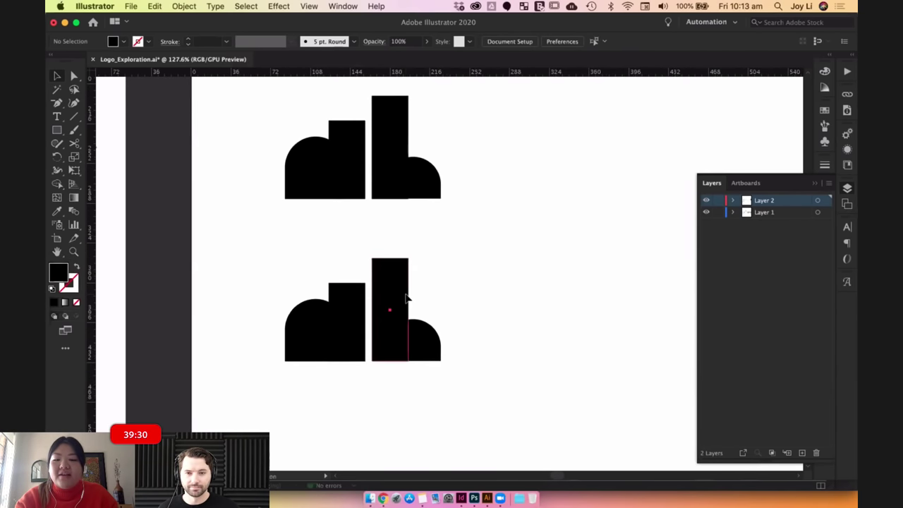
click(404, 307)
drag(416, 308, 422, 309)
click(480, 303)
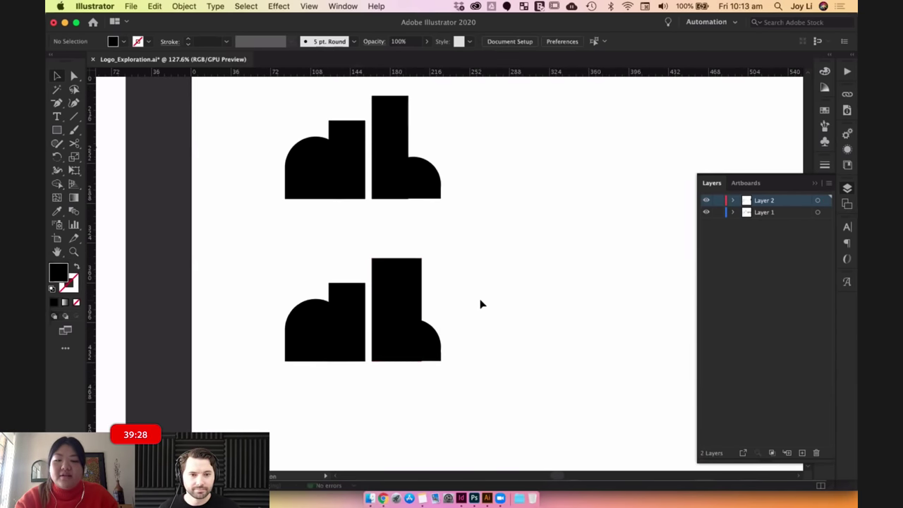
Make the third mark's left post taller and its right post shorter, so the left one is the higher.
scroll(481, 264, down, 3)
drag(481, 264, 479, 315)
click(393, 356)
drag(394, 339, 425, 349)
click(427, 353)
click(481, 338)
Adjust the third mark's right foot and nudge it down against the base line.
click(436, 358)
drag(425, 349, 418, 373)
click(471, 390)
scroll(471, 390, up, 3)
key(Down)
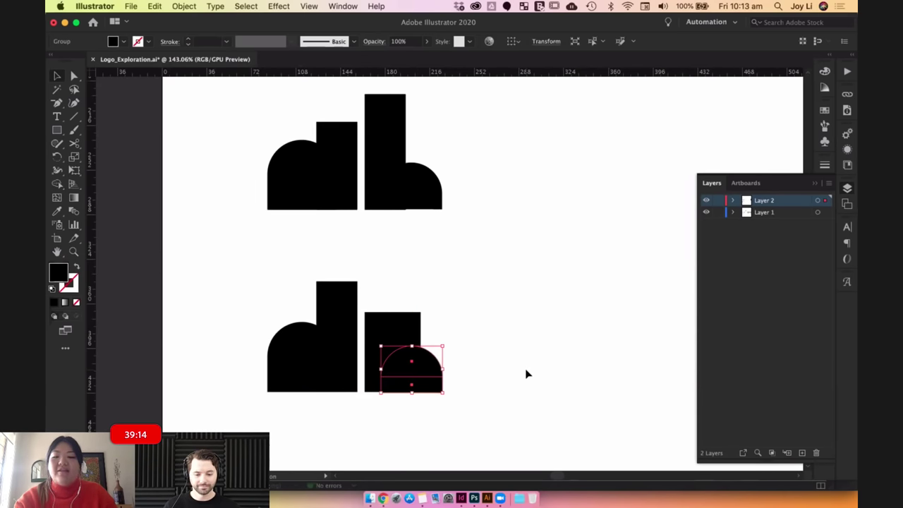
click(518, 261)
Examine the three black mark variations together on the artboard at a reduced zoom.
scroll(519, 266, down, 3)
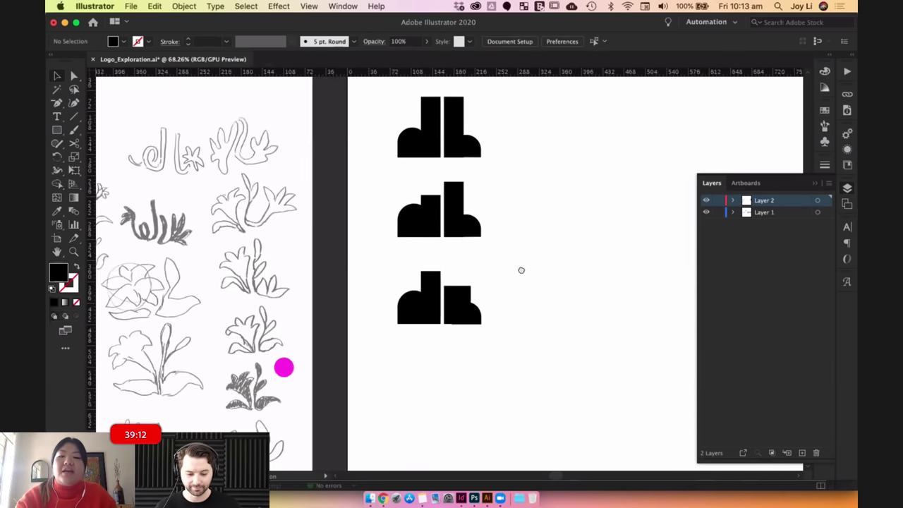
scroll(489, 263, down, 2)
scroll(489, 263, right, 3)
scroll(494, 265, down, 2)
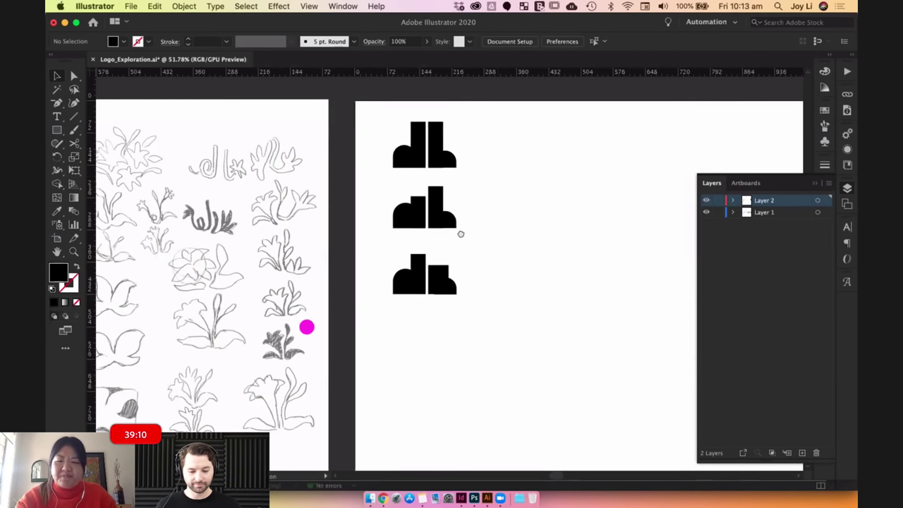
scroll(457, 198, right, 2)
scroll(427, 241, down, 1)
scroll(427, 241, right, 2)
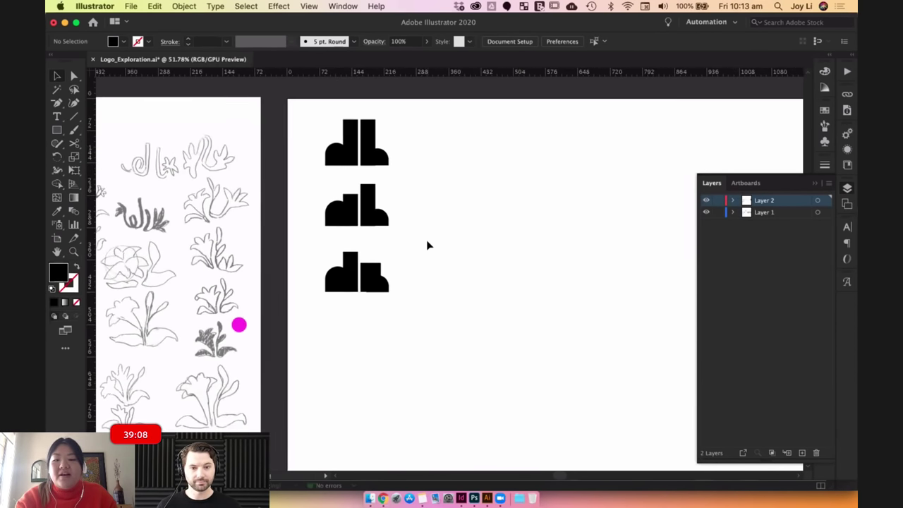
scroll(383, 308, down, 1)
scroll(383, 308, right, 2)
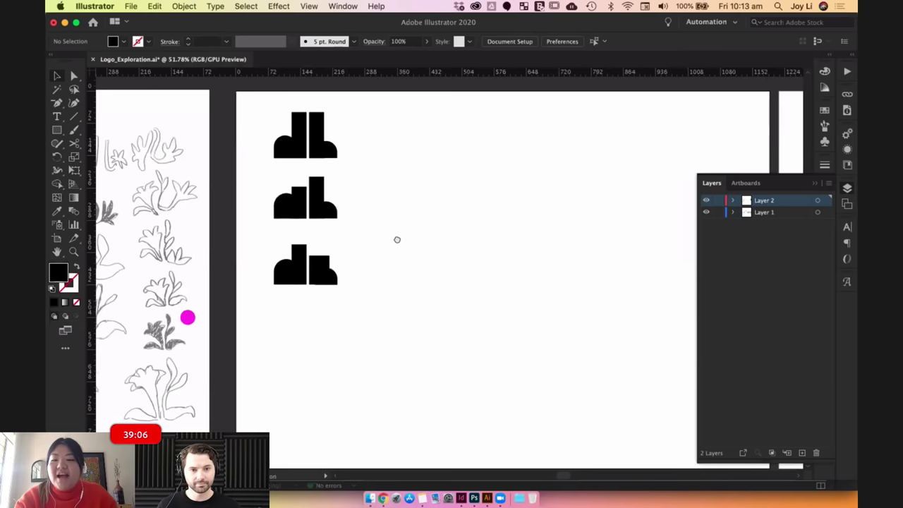
Delete the traced sketch page copy lying above the artboard.
scroll(397, 239, up, 1)
scroll(393, 228, up, 3)
scroll(393, 228, left, 2)
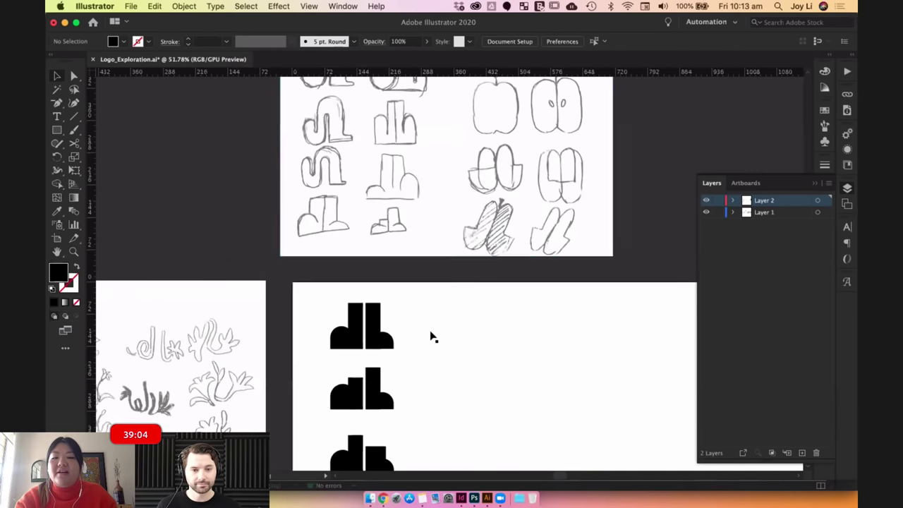
click(420, 239)
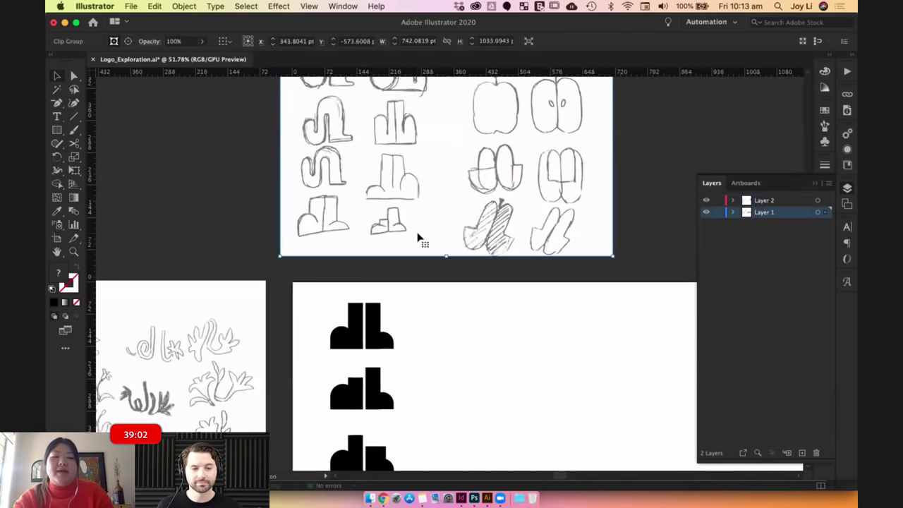
key(Delete)
Review the original sketch boards and their ideas marked with pink dots.
scroll(342, 256, down, 4)
scroll(343, 256, left, 6)
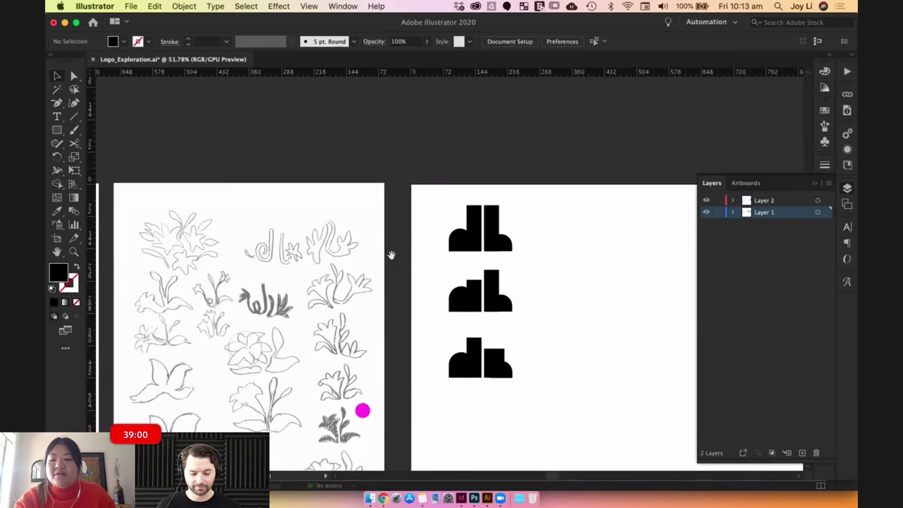
scroll(398, 280, left, 10)
scroll(397, 280, down, 1)
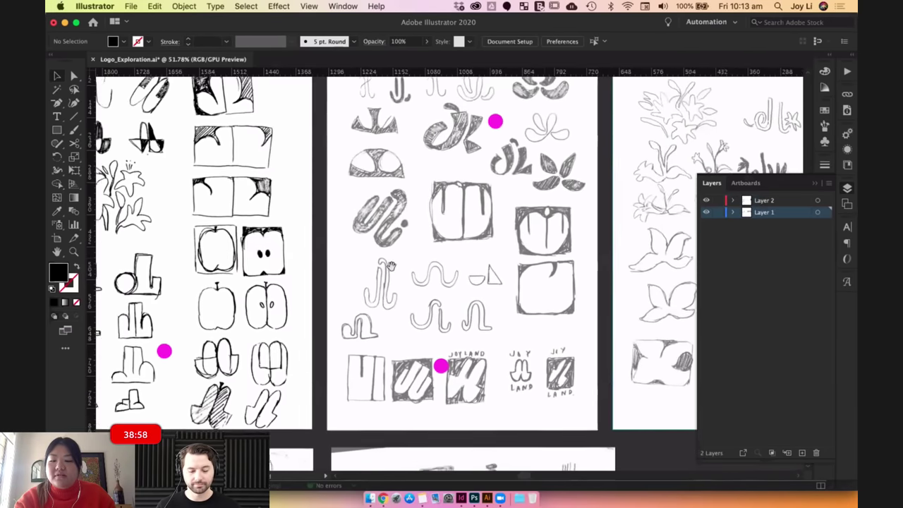
scroll(447, 281, left, 2)
scroll(448, 280, up, 1)
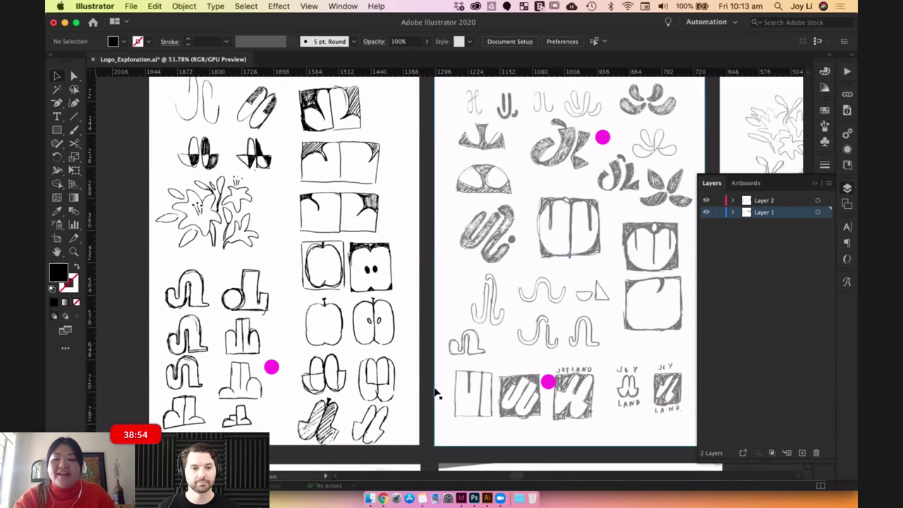
scroll(435, 392, right, 1)
scroll(435, 393, up, 1)
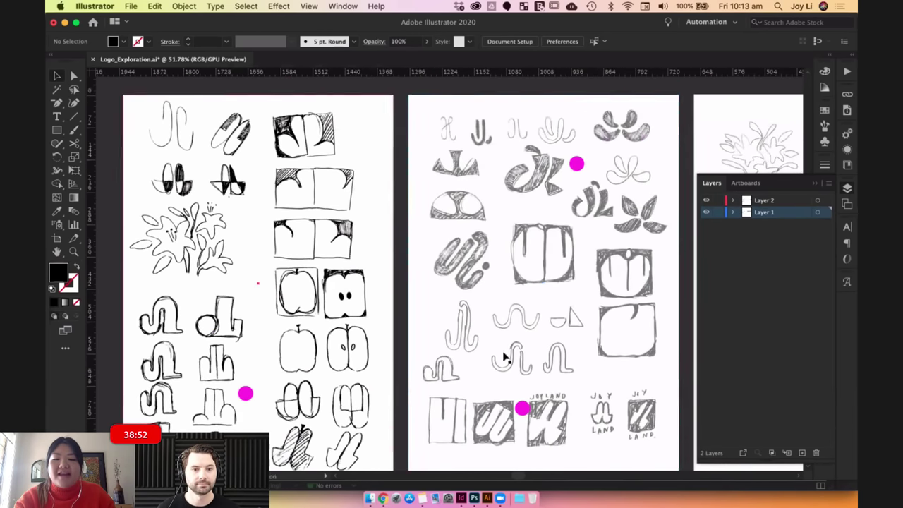
Paste a copy of the second board's sketch page beside the black marks and lock Layer 1.
scroll(455, 177, right, 3)
scroll(455, 177, up, 1)
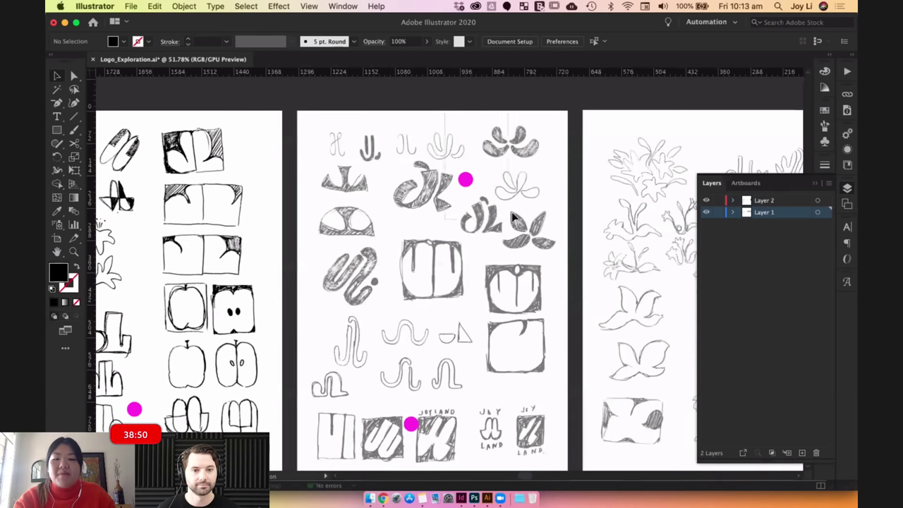
scroll(490, 106, right, 5)
scroll(494, 113, right, 13)
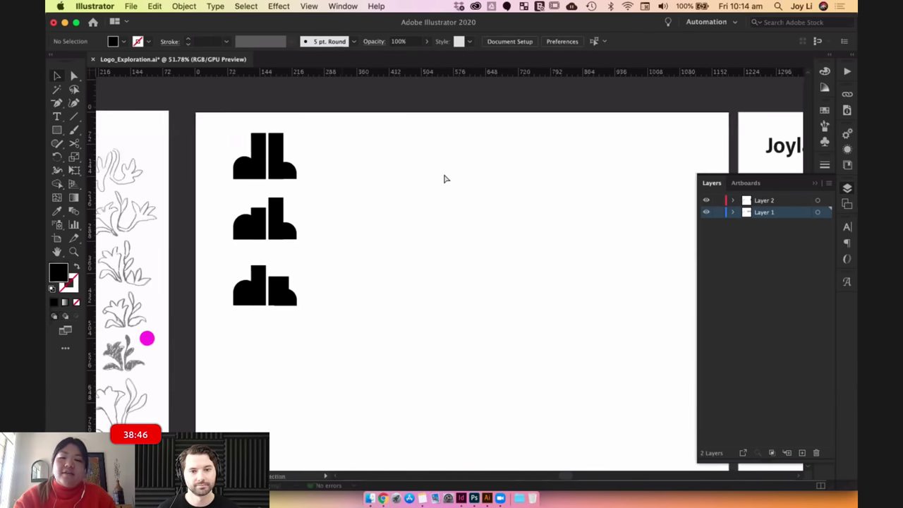
key(super+v)
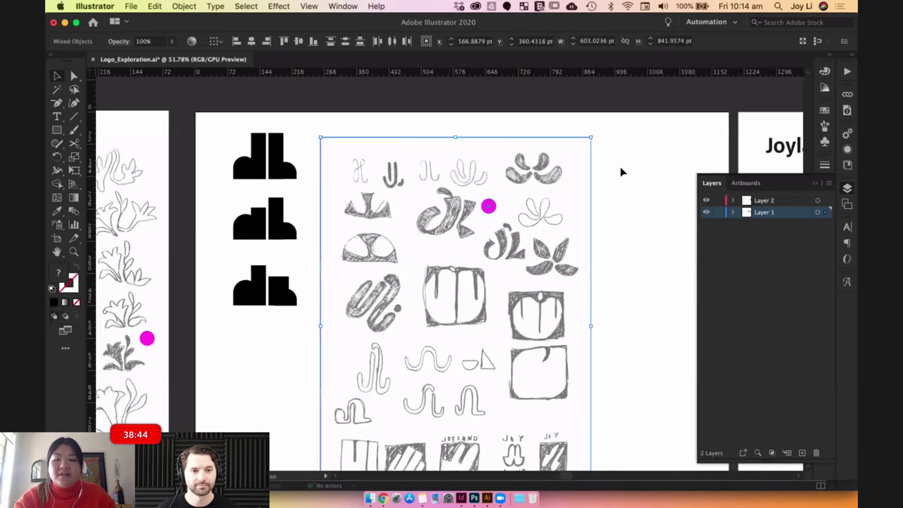
click(621, 172)
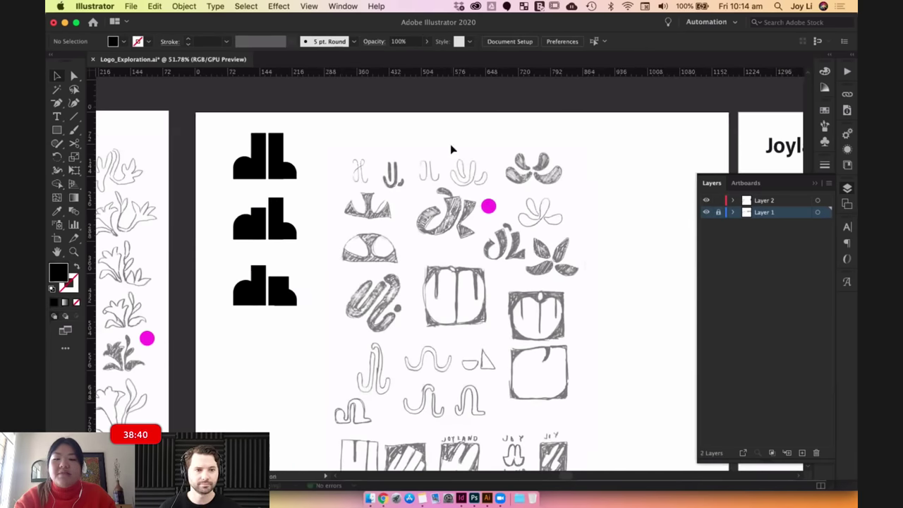
Examine the pasted sketches up close next to the three black marks.
scroll(450, 144, up, 5)
scroll(237, 164, left, 5)
scroll(236, 164, down, 1)
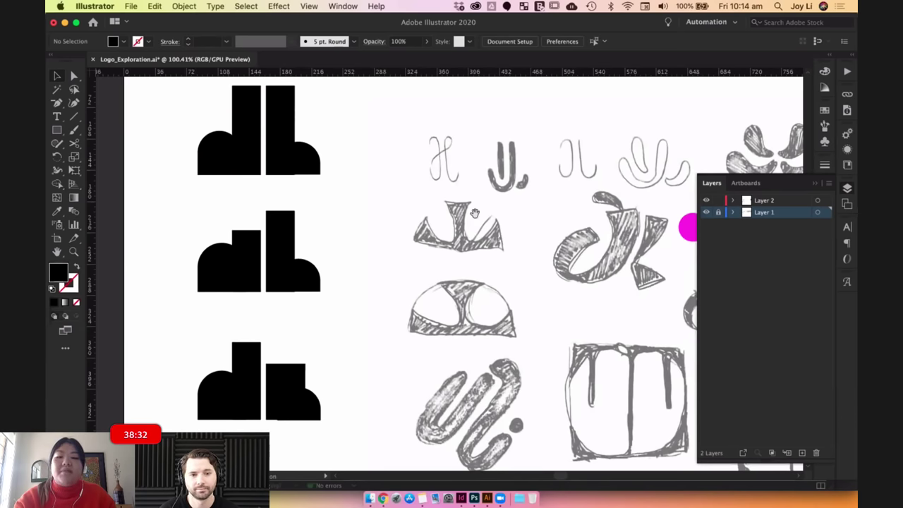
scroll(396, 215, right, 2)
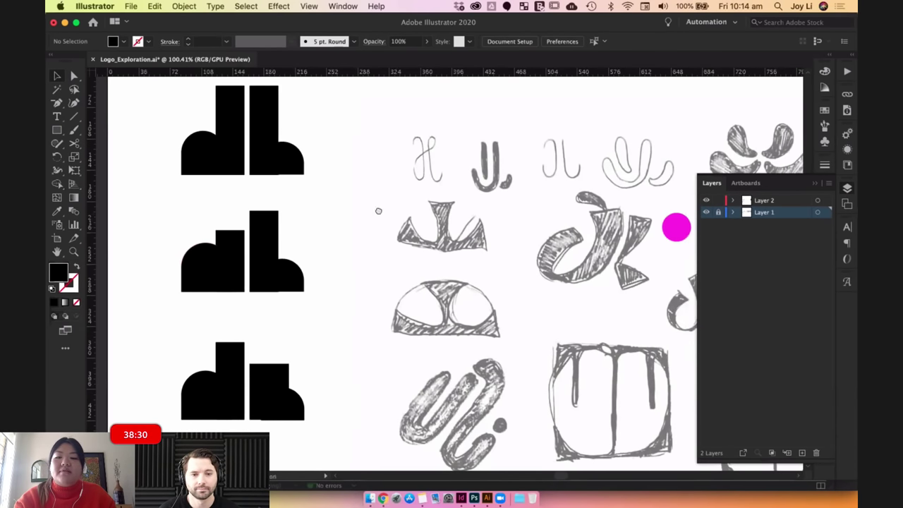
Make Layer 2 active with the Pen tool ready for tracing the J sketch beside the magenta dot.
scroll(375, 205, right, 1)
drag(375, 205, 213, 206)
drag(342, 231, 491, 224)
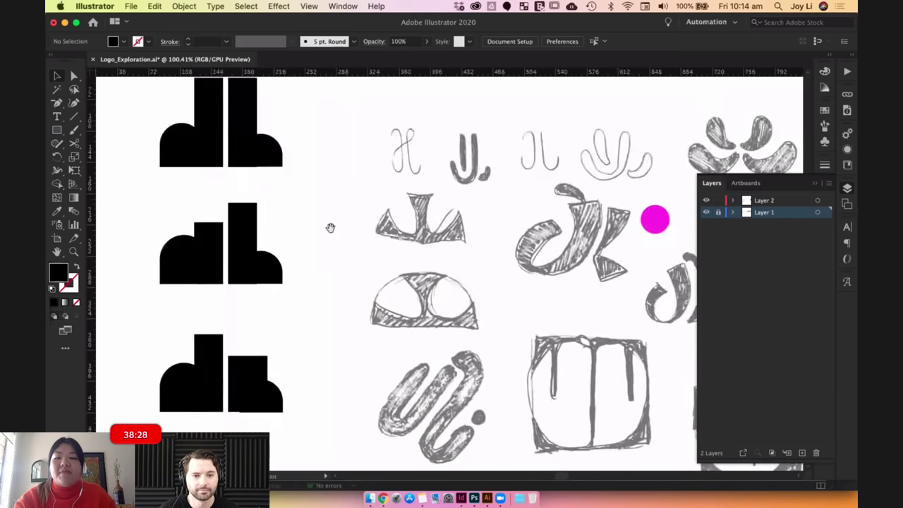
scroll(330, 227, right, 5)
scroll(339, 233, up, 5)
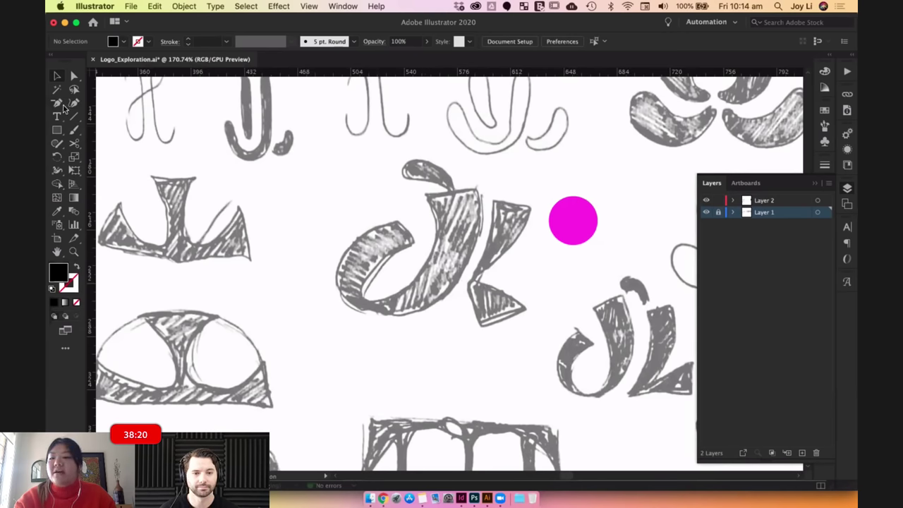
drag(62, 108, 86, 104)
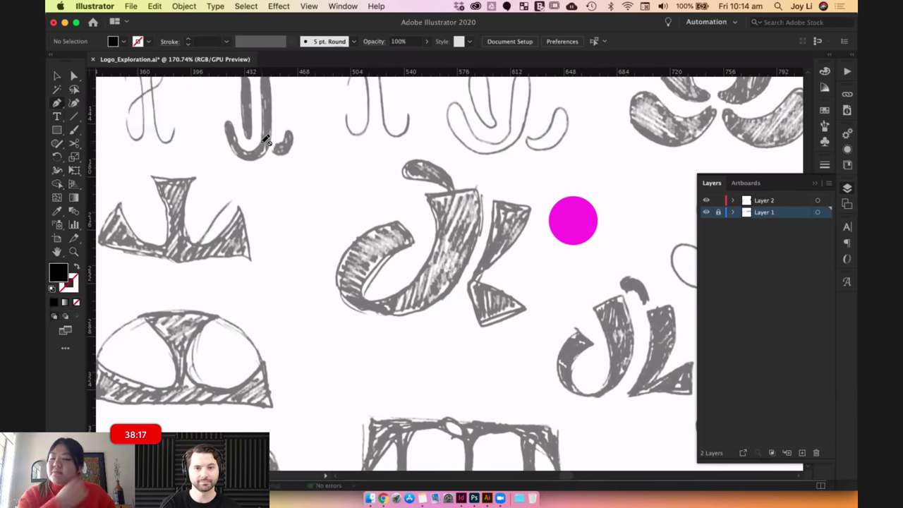
click(764, 201)
scroll(417, 235, up, 3)
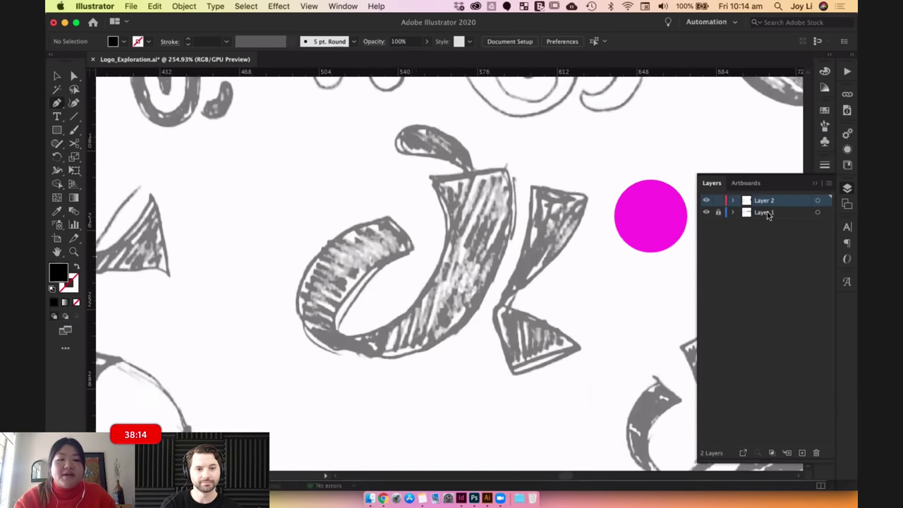
click(707, 213)
click(706, 212)
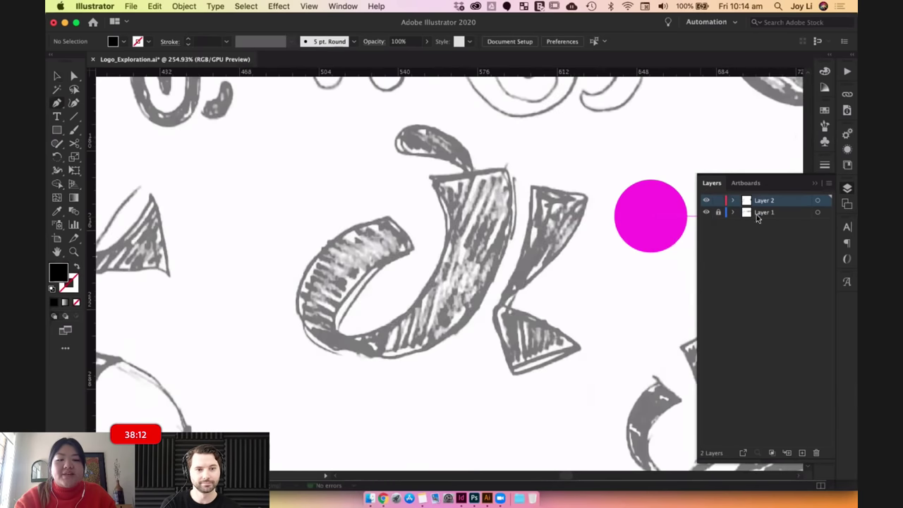
Start tracing the J with straight points along its top edge and a curve down its outer edge, and deselect the path.
click(431, 179)
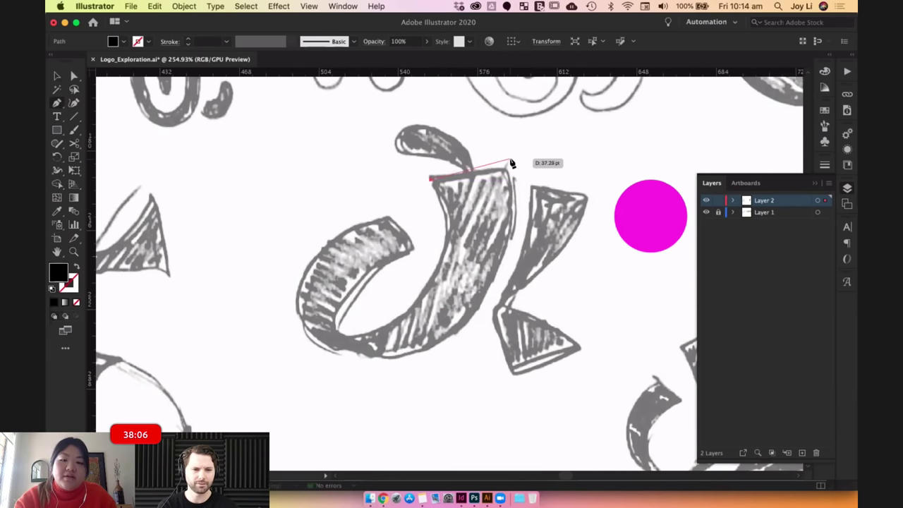
click(511, 163)
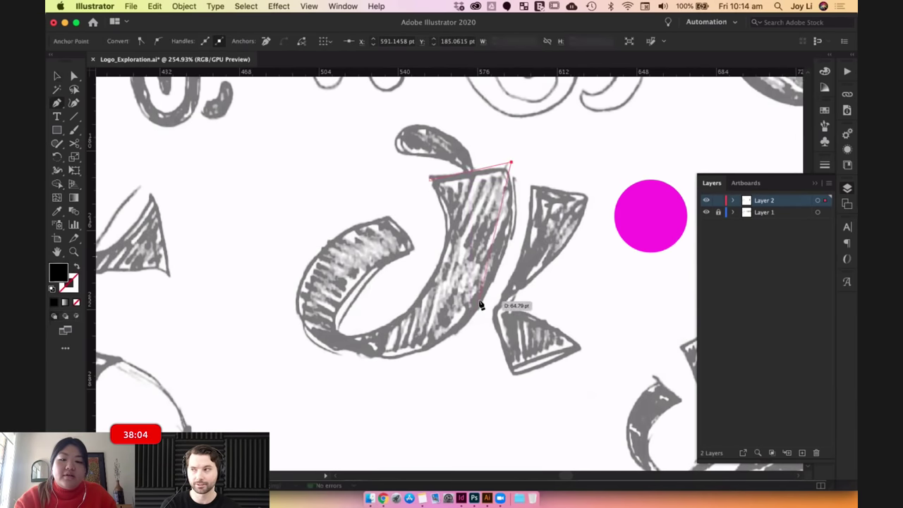
drag(480, 310, 436, 357)
click(58, 76)
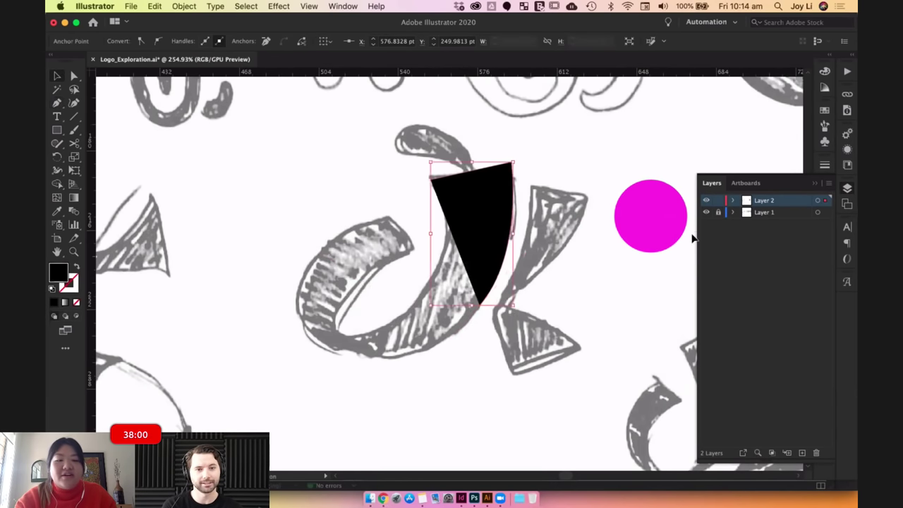
click(693, 238)
Try turning off image dimming for Layer 1, and undo the change.
double_click(747, 213)
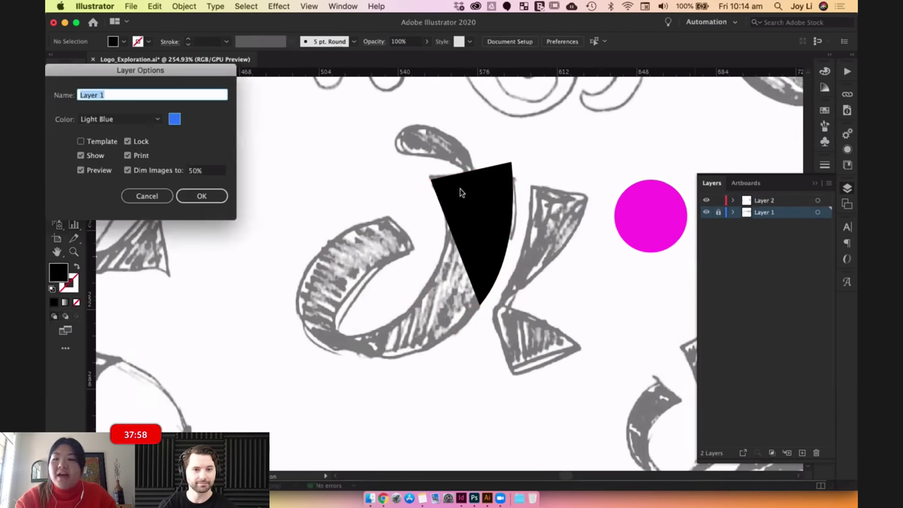
click(128, 170)
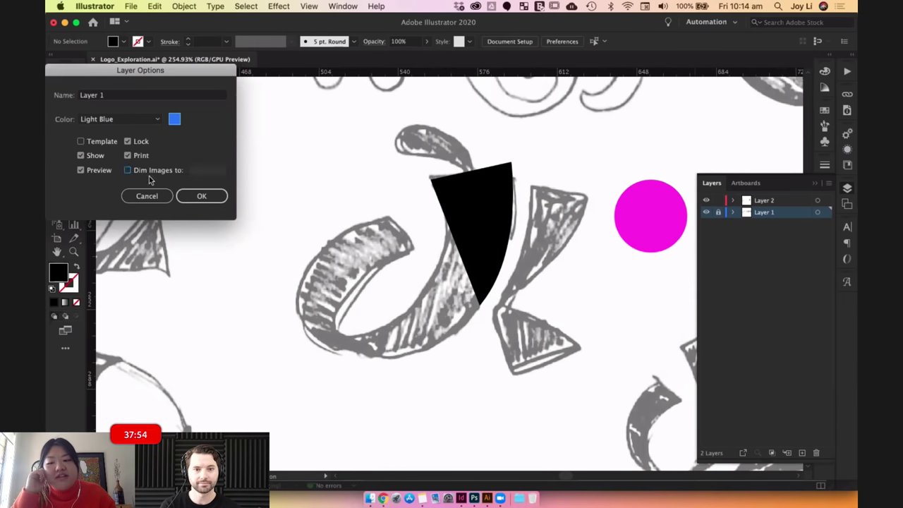
click(201, 195)
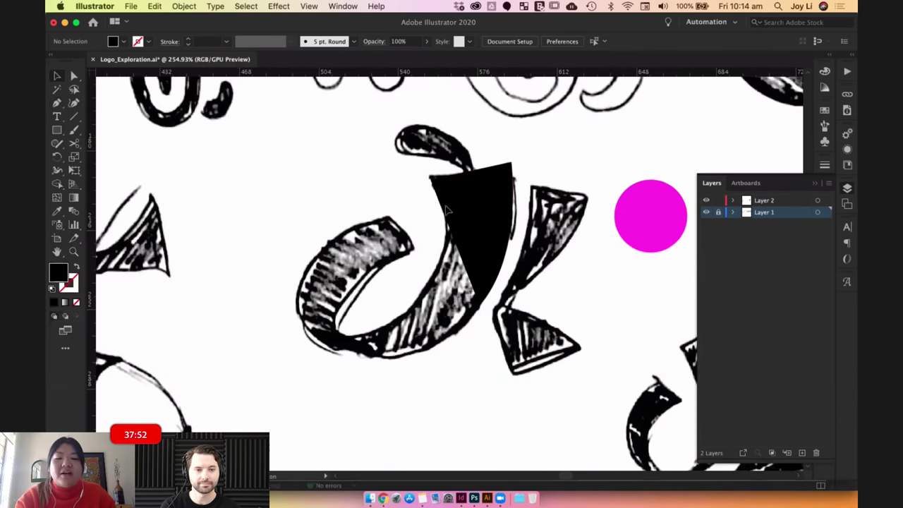
key(super+z)
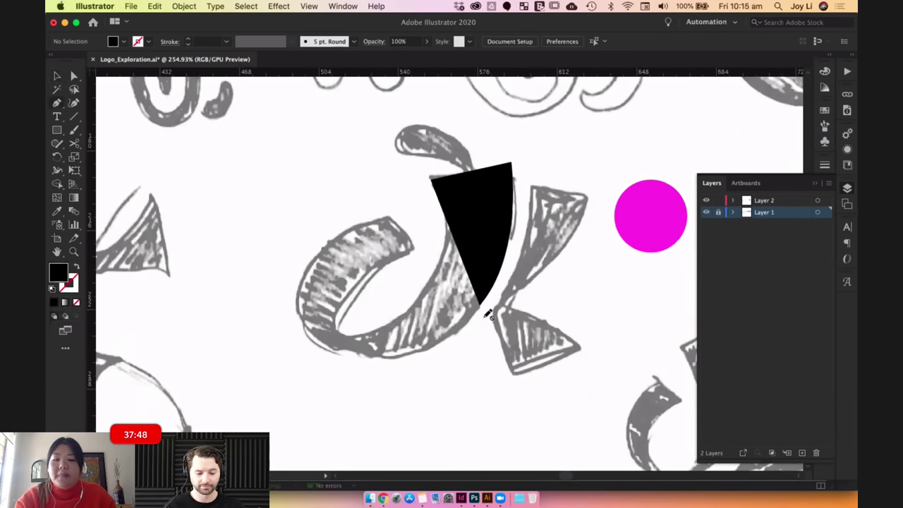
On Layer 2, continue the J's outline around its bottom and up the hook's outer edge, using a black stroke without fill.
click(758, 204)
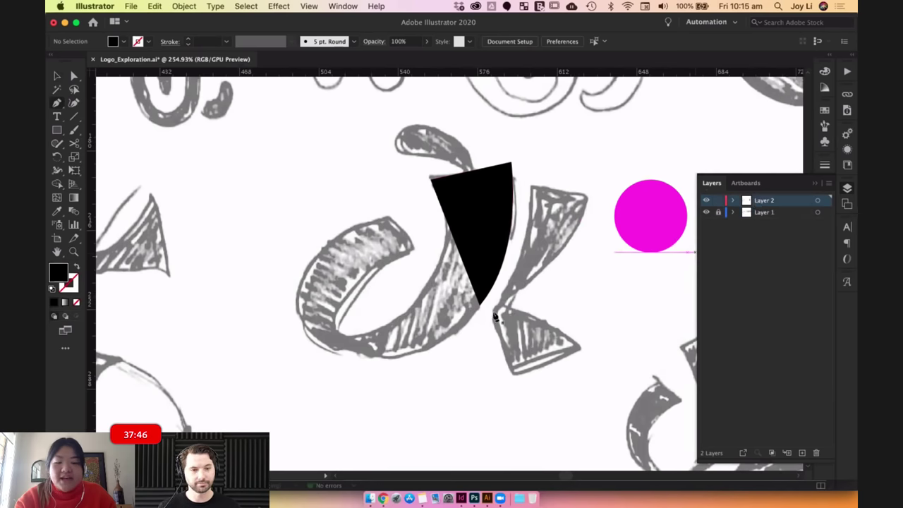
drag(353, 370, 235, 323)
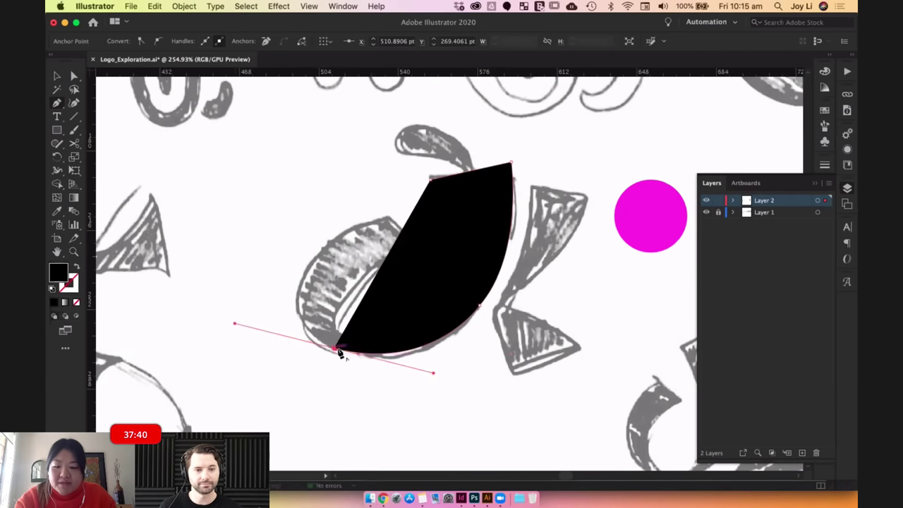
click(77, 267)
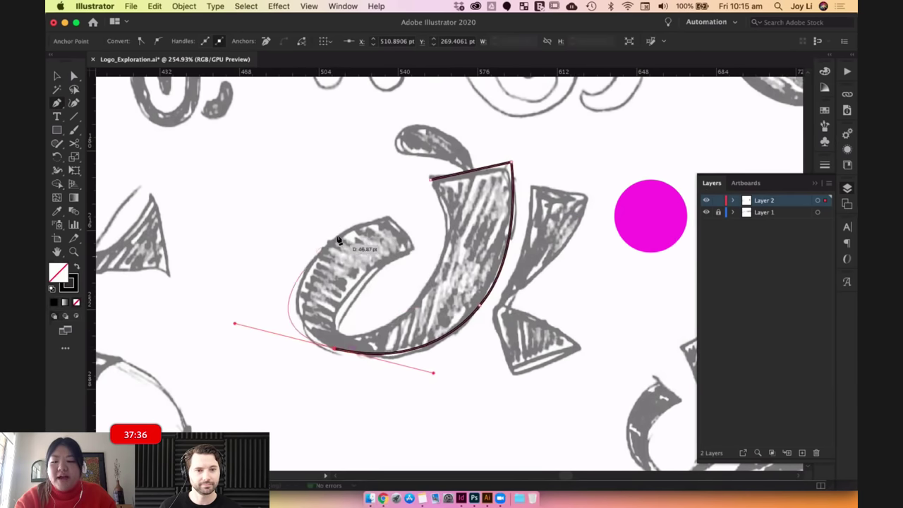
click(334, 348)
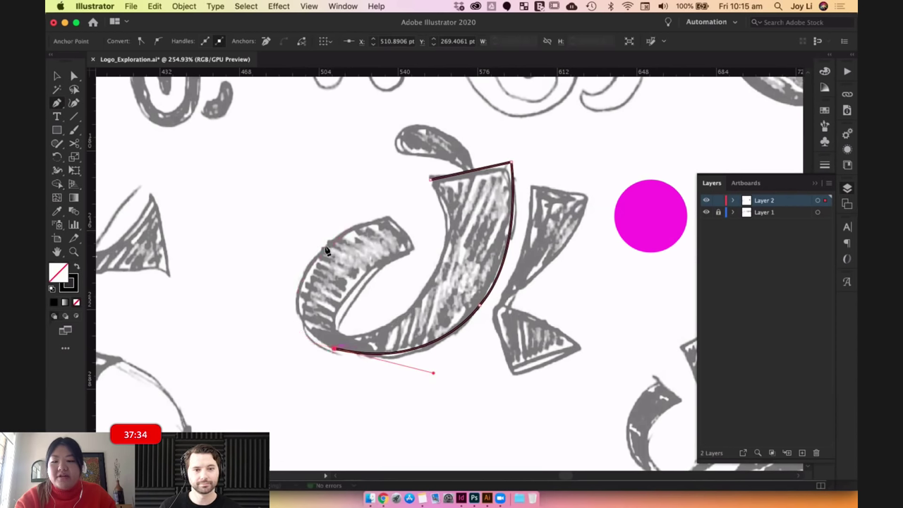
drag(322, 252, 379, 178)
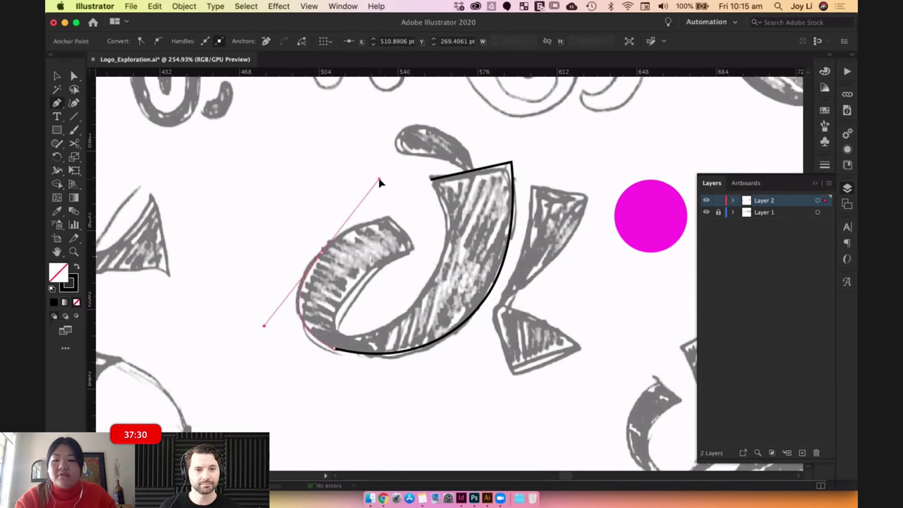
click(322, 257)
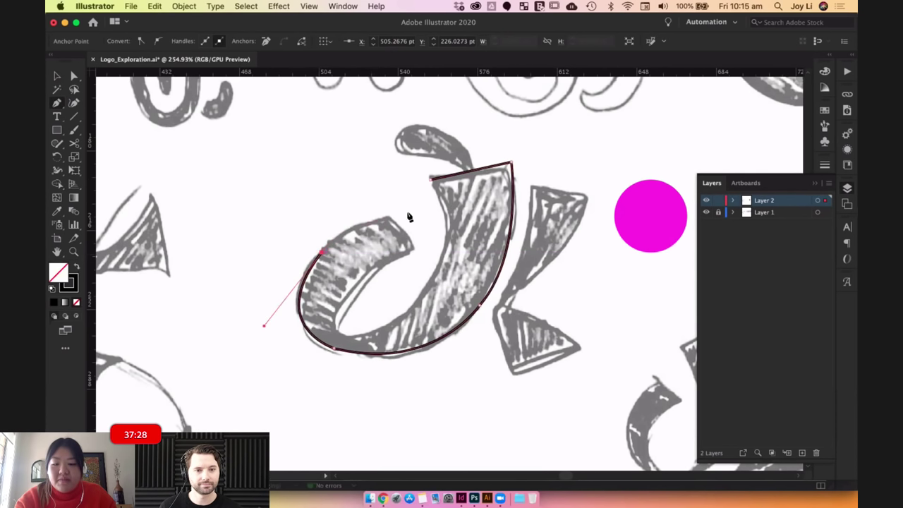
Trace the J's straight hook end and the hook's inner edge down to the inner bottom bend.
drag(390, 217, 424, 216)
drag(413, 250, 415, 258)
click(412, 250)
drag(349, 296, 340, 322)
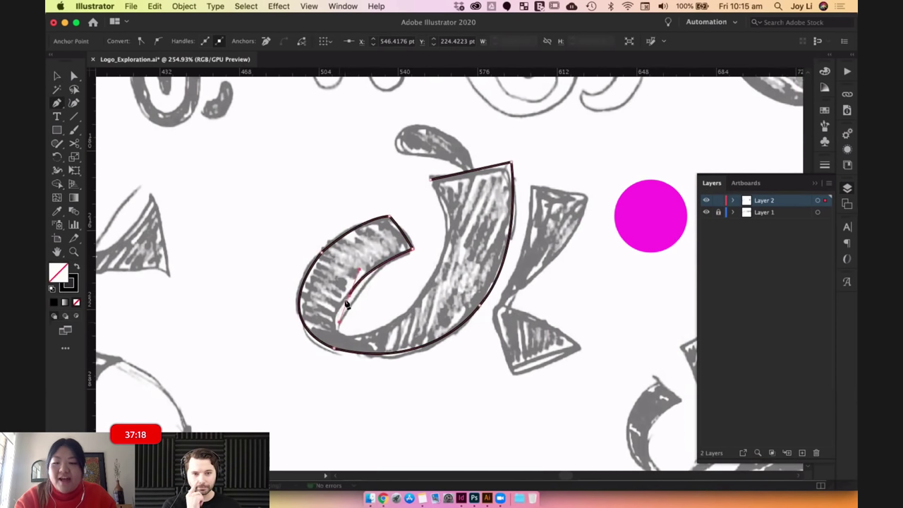
click(352, 346)
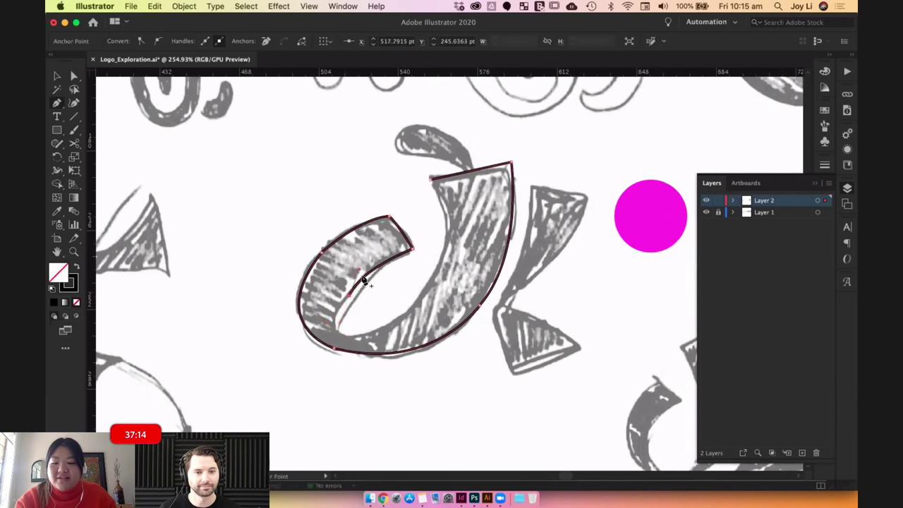
key(super+z)
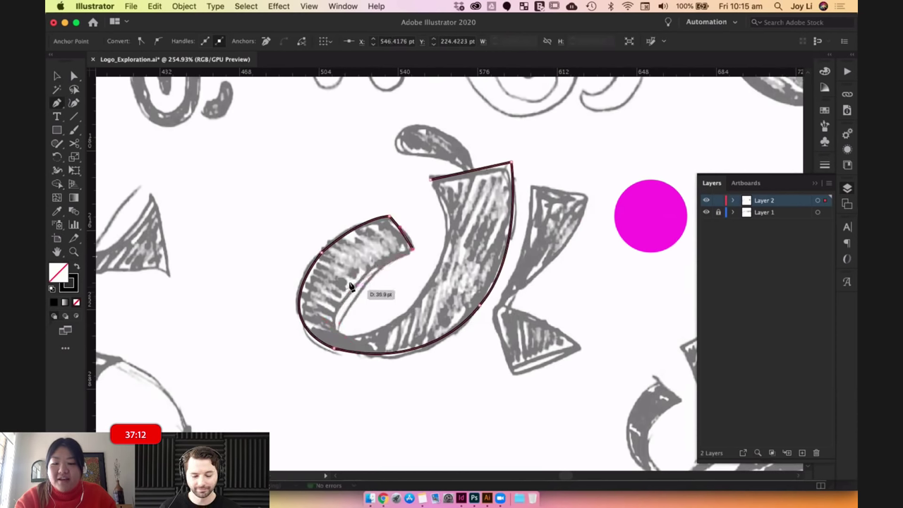
drag(346, 295, 342, 306)
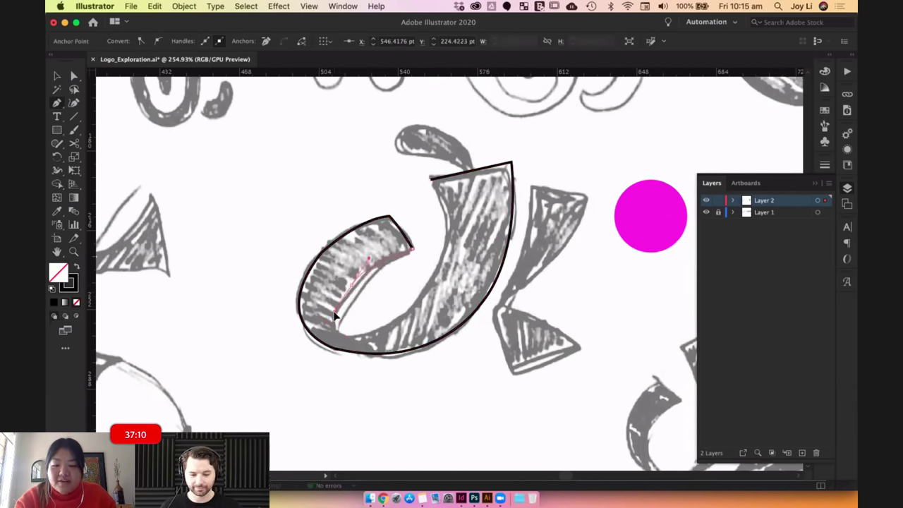
drag(341, 336, 348, 341)
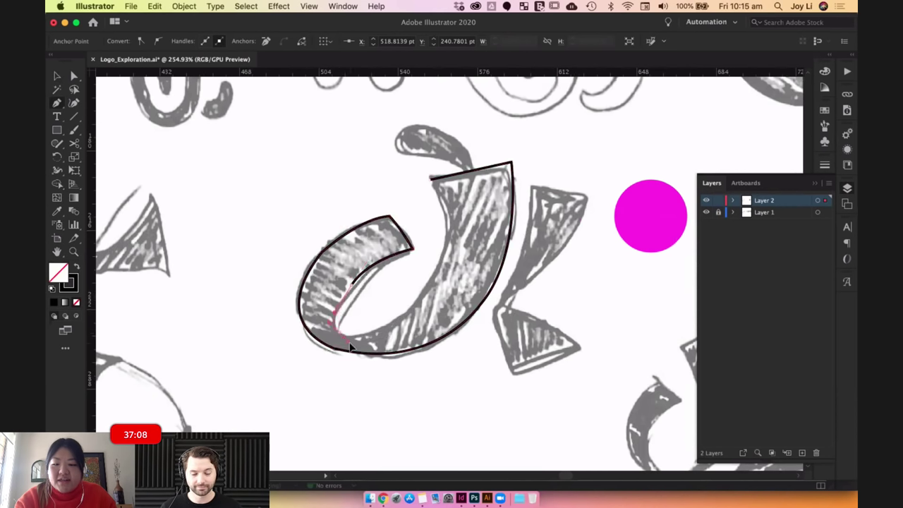
Trace the inner edge of the J's stem up to the starting corner and close the path.
drag(439, 264, 456, 225)
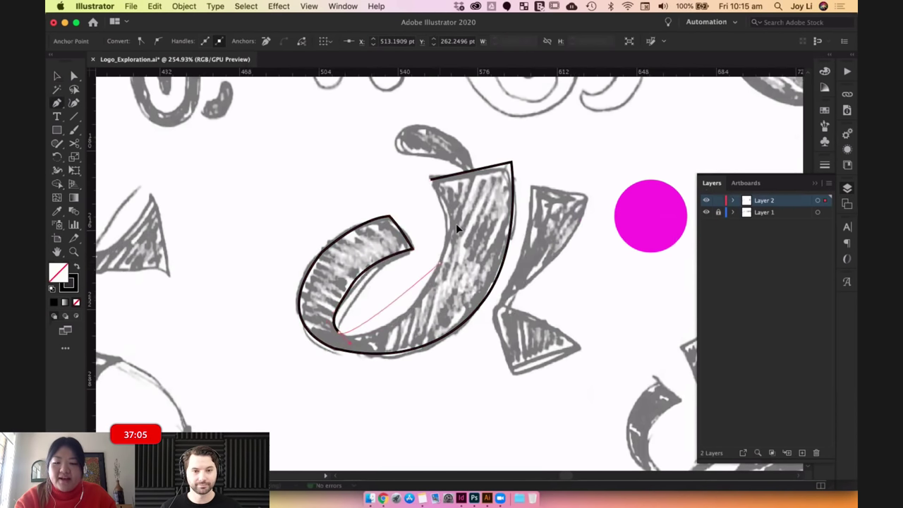
click(430, 178)
click(440, 263)
drag(430, 178, 397, 166)
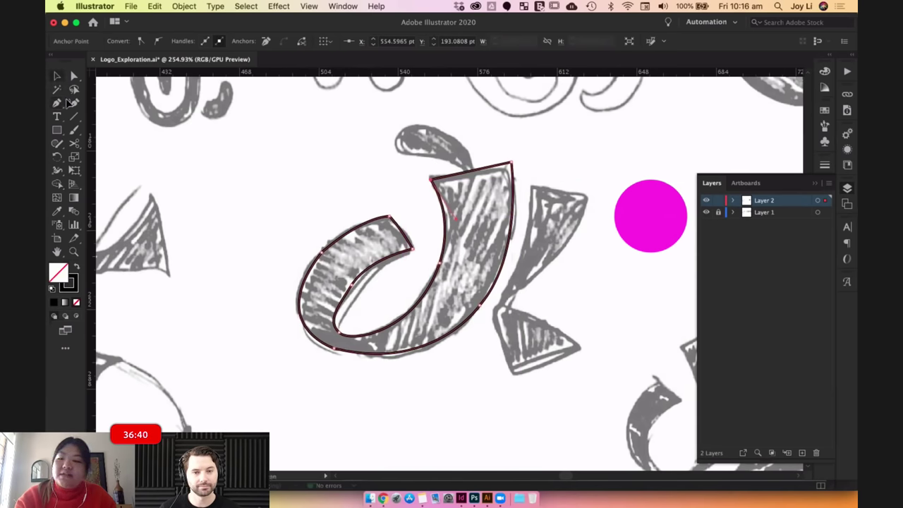
Fill the traced J with solid black without a stroke, and check it with Layer 1 temporarily hidden.
key(v)
click(401, 185)
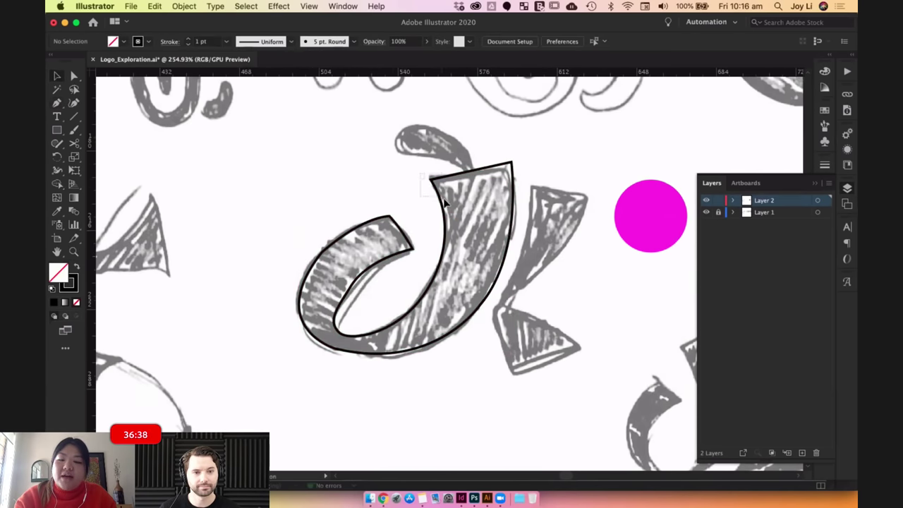
key(super+z)
key(shift+x)
click(556, 165)
click(706, 212)
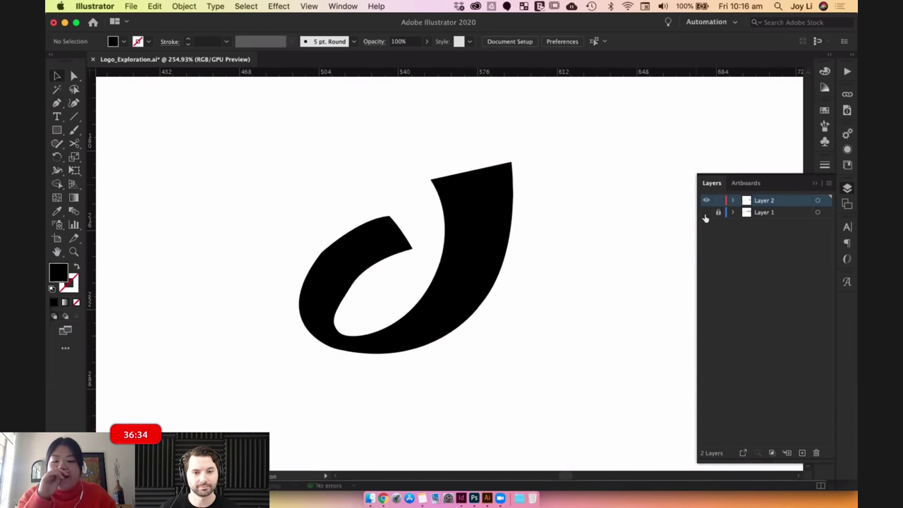
click(706, 213)
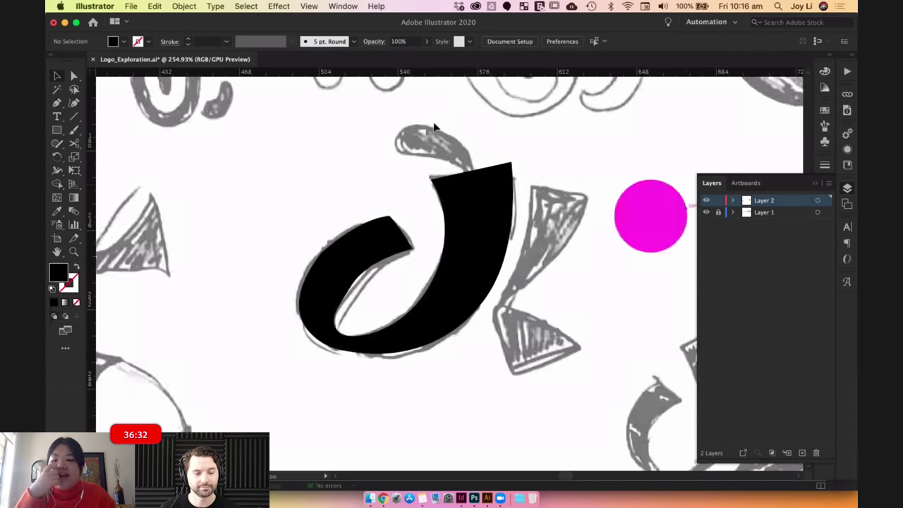
Trace the K-like ribbon shape beside the J as a closed black path with the Pen tool, curving its inner edge.
click(58, 104)
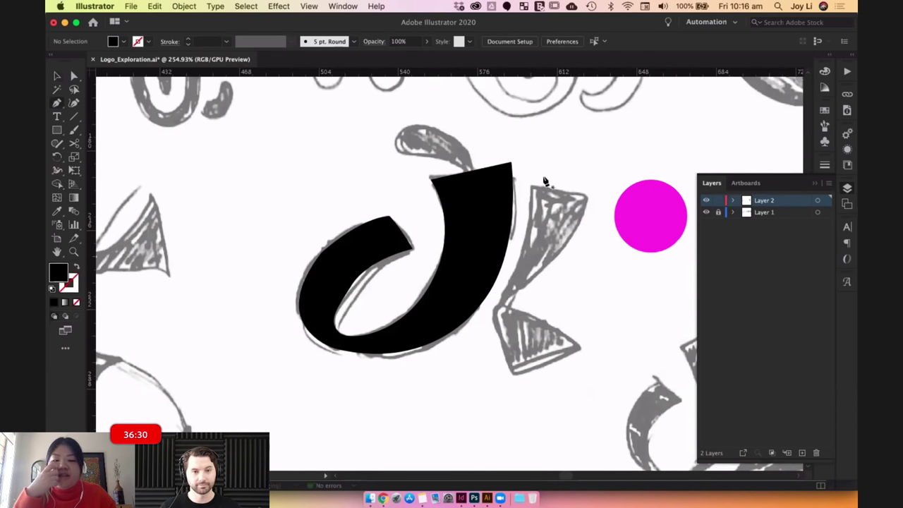
click(532, 186)
click(592, 196)
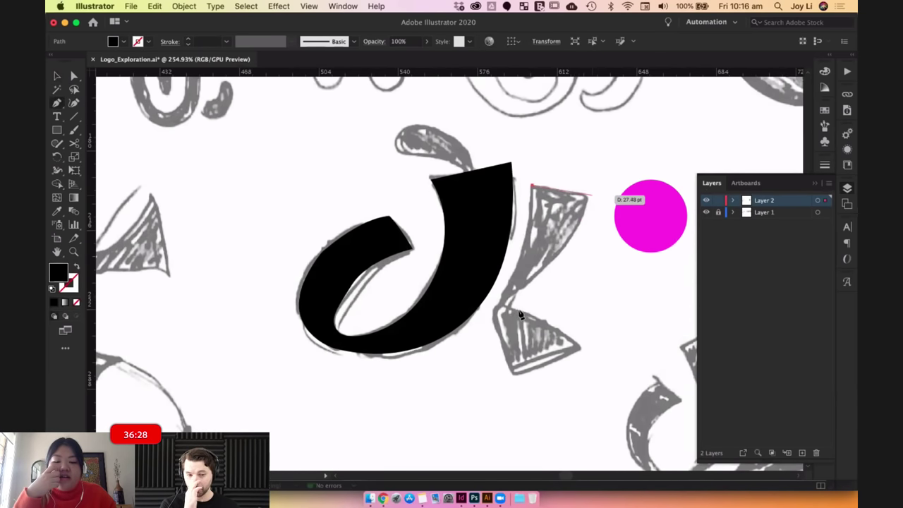
drag(511, 307, 457, 334)
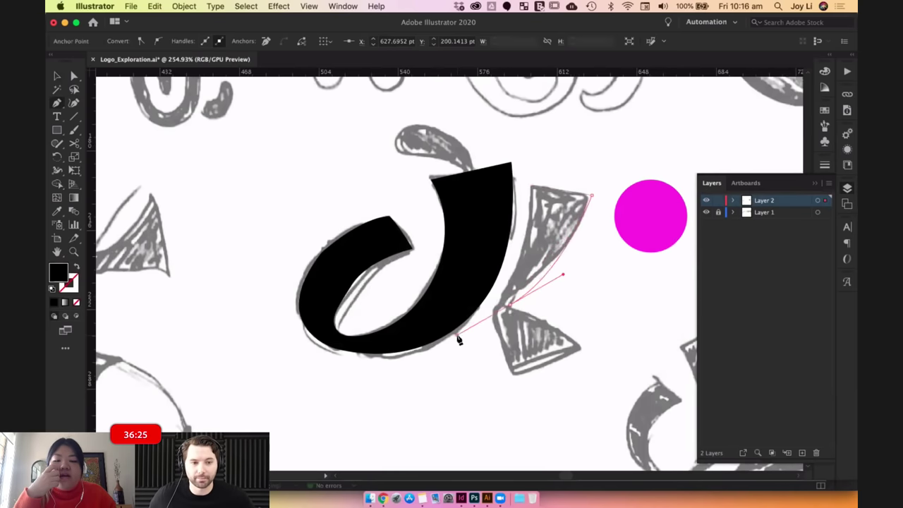
click(577, 346)
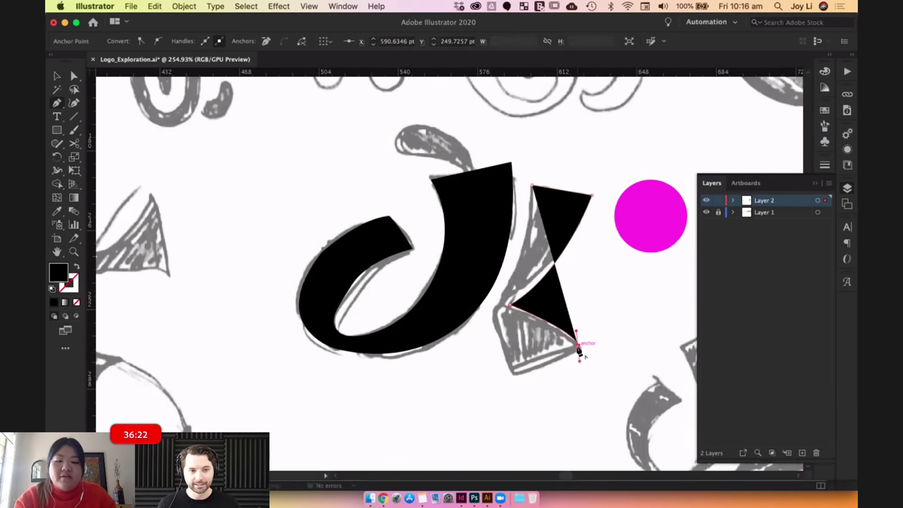
click(513, 375)
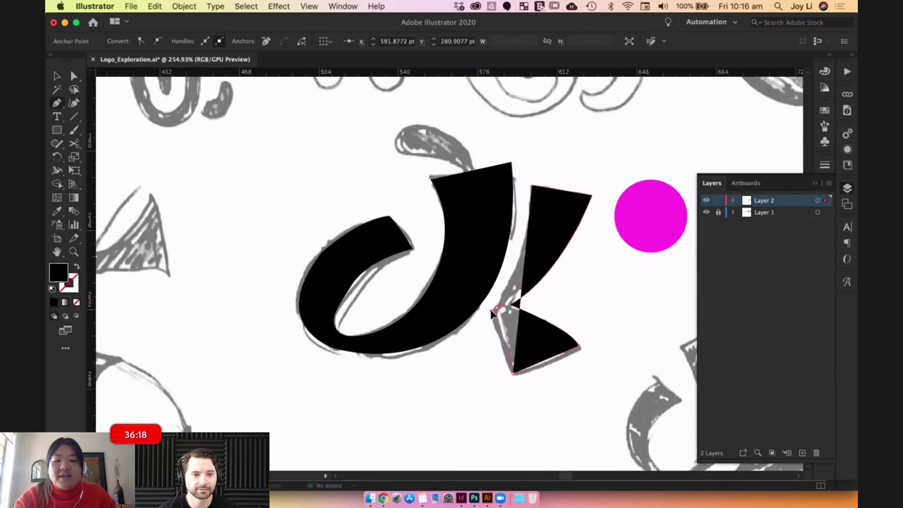
click(497, 307)
drag(533, 190, 526, 152)
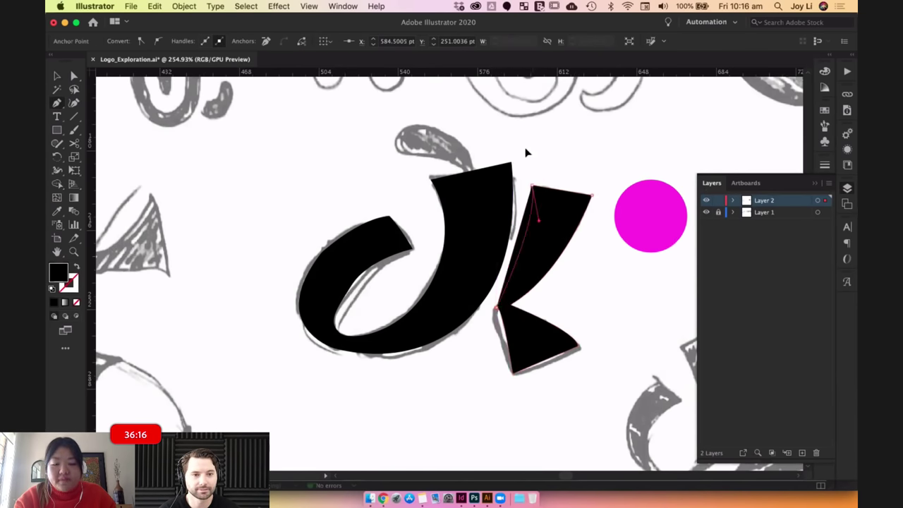
key(super+z)
click(57, 76)
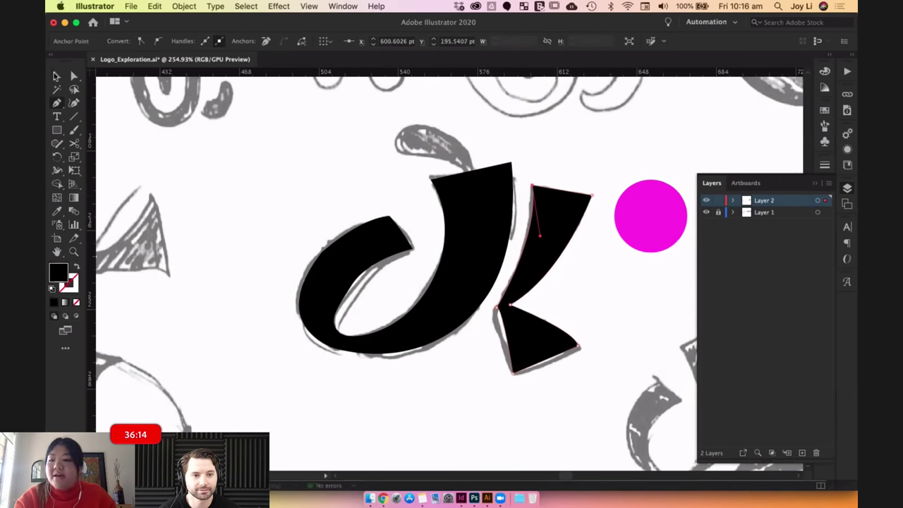
Trace the teardrop accent above the J as a closed, curved black path with the Pen tool.
click(266, 168)
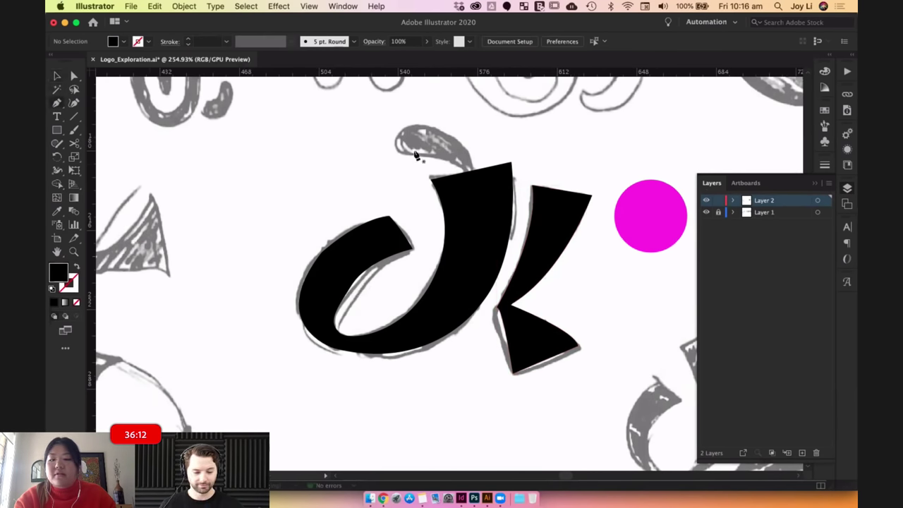
click(470, 162)
drag(457, 134, 420, 119)
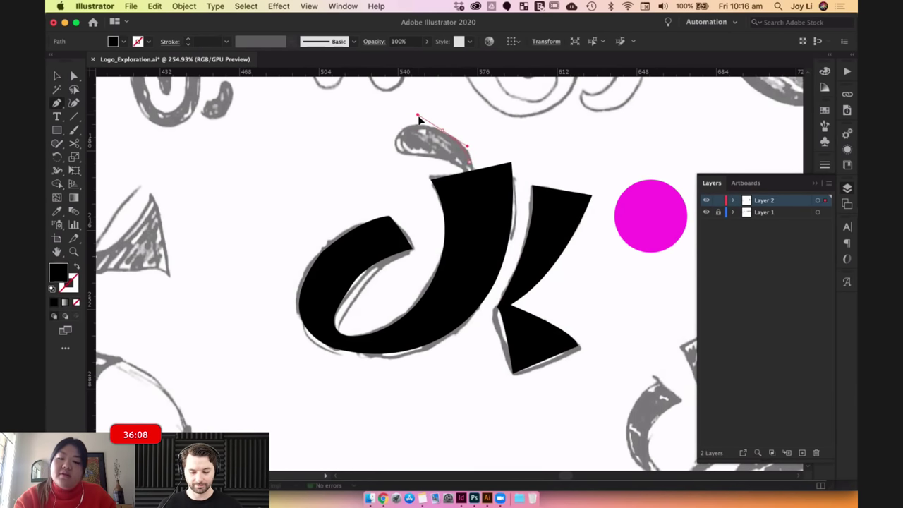
click(442, 130)
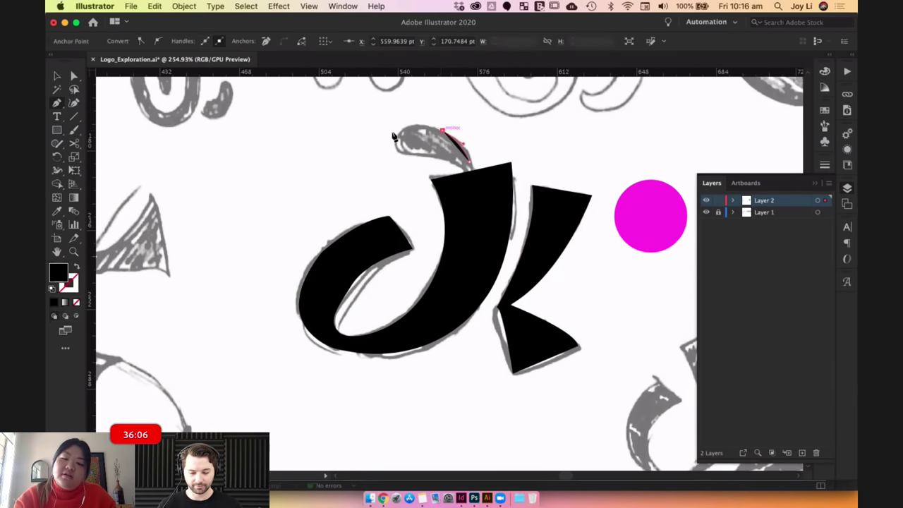
drag(399, 135, 496, 157)
click(398, 136)
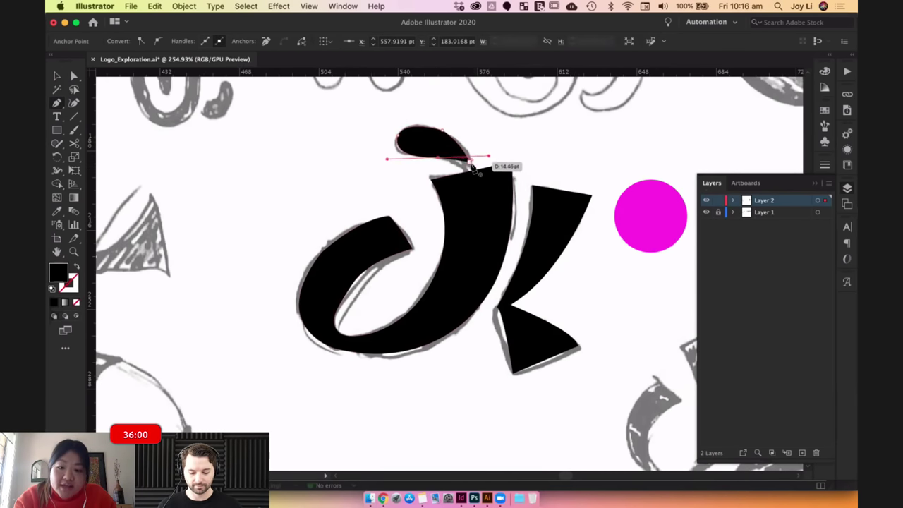
click(438, 158)
drag(471, 167, 473, 167)
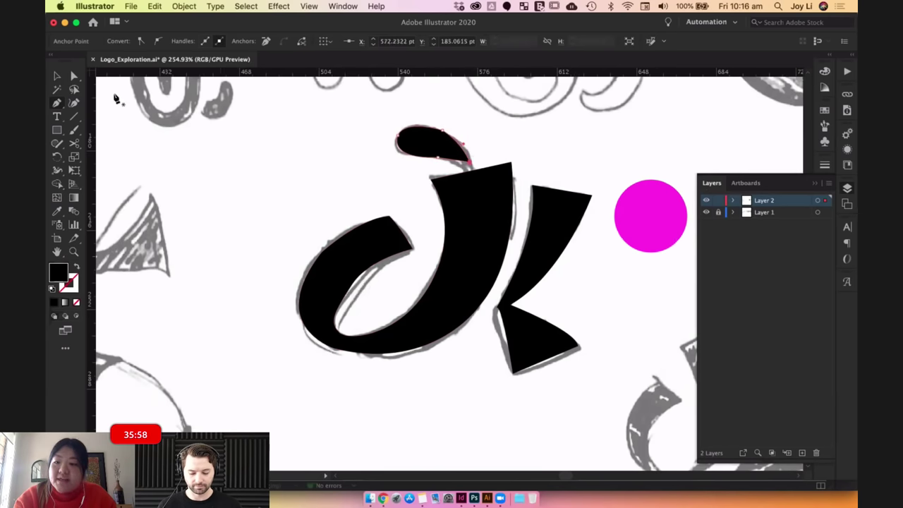
click(59, 76)
click(371, 192)
Hide Layer 1 and check the complete traced mark without the sketches behind it.
scroll(371, 191, down, 5)
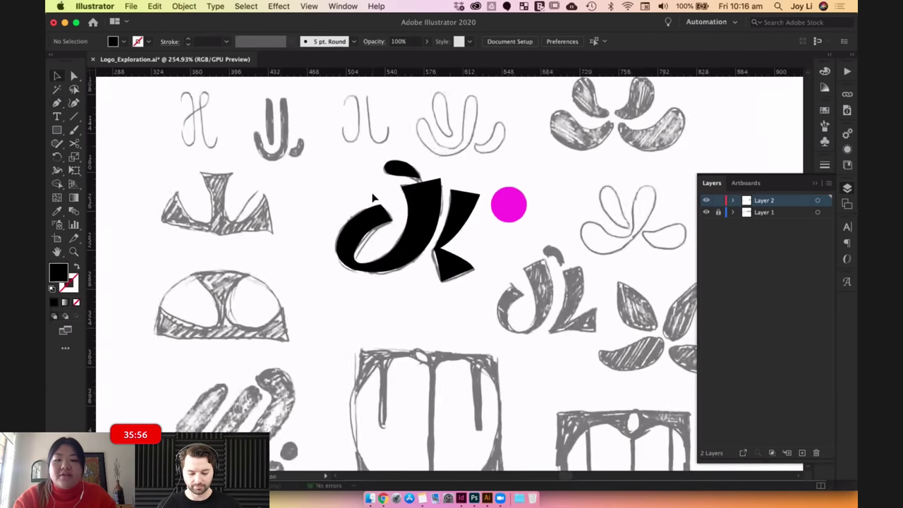
scroll(378, 201, down, 3)
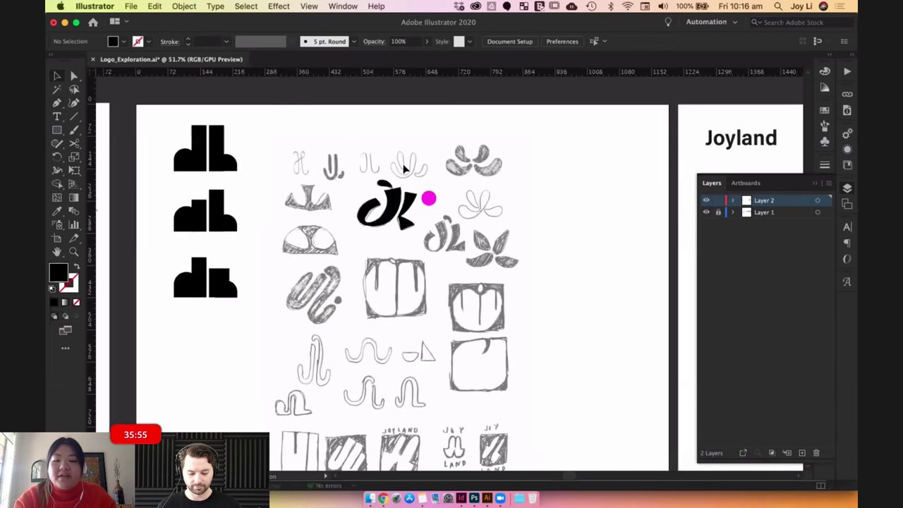
click(706, 212)
mouse_move(348, 158)
mouse_down()
mouse_move(429, 274)
mouse_move(420, 230)
mouse_up()
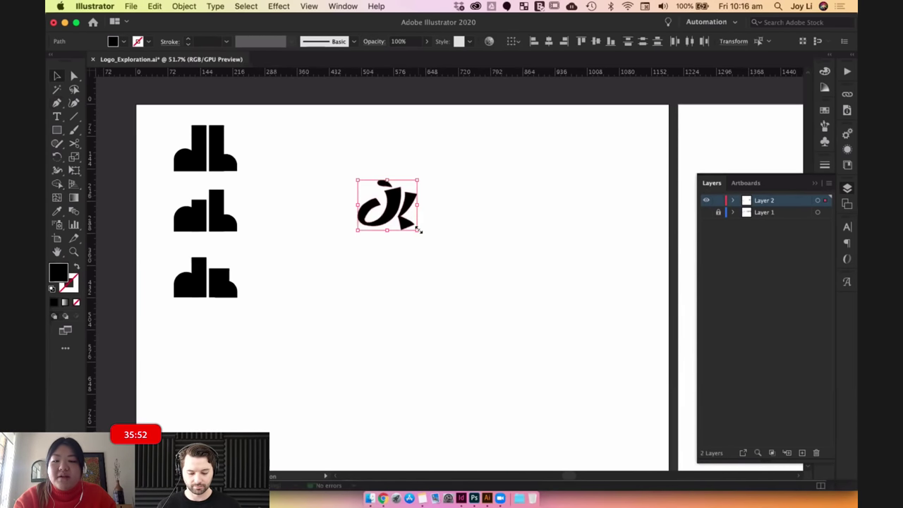
click(430, 211)
Select all pieces of the traced mark and move it beside the top boot-shaped mark, tilting it slightly.
scroll(417, 213, up, 3)
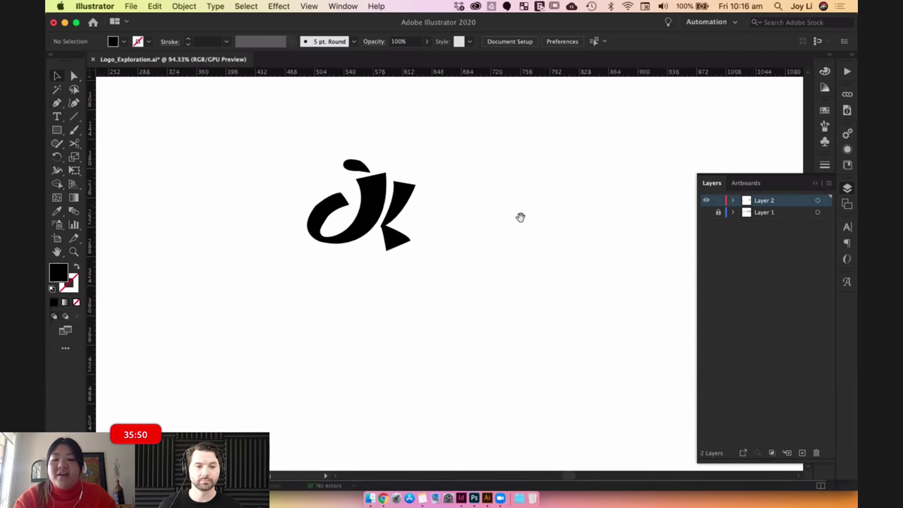
scroll(515, 212, up, 2)
scroll(541, 242, down, 4)
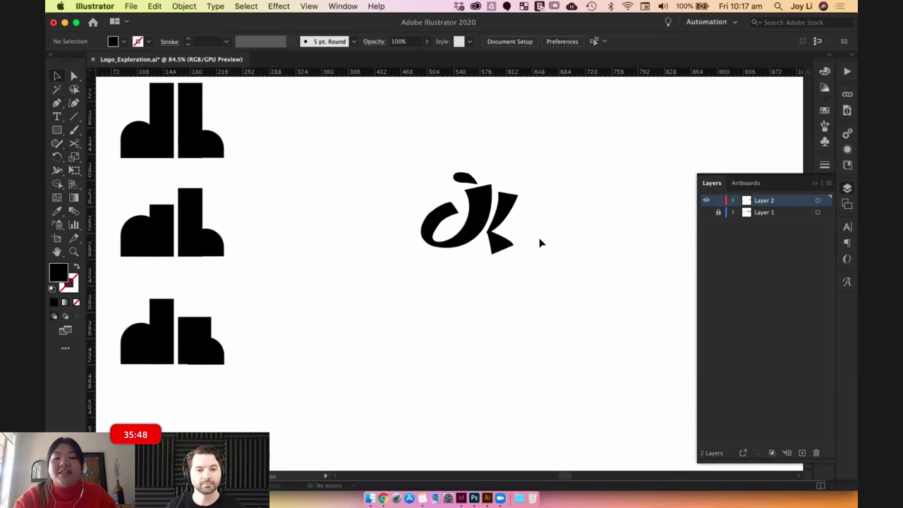
drag(444, 178, 538, 274)
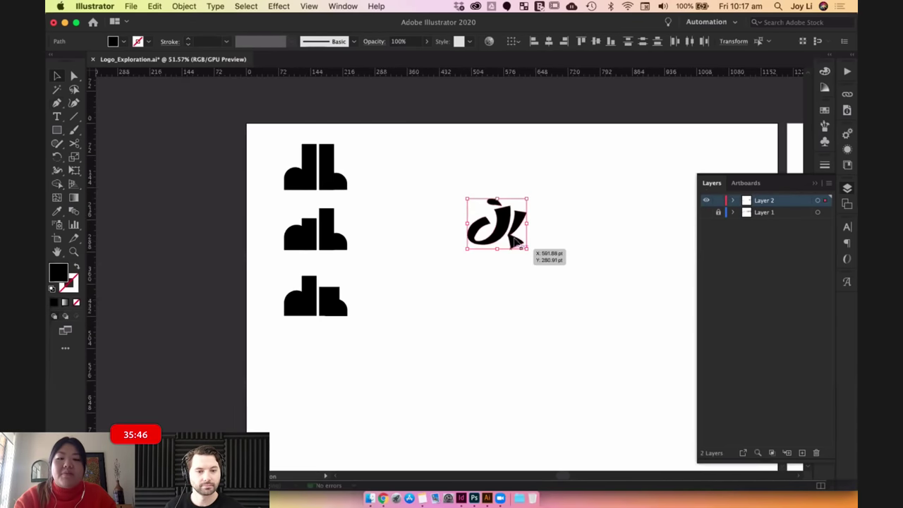
drag(496, 210, 479, 167)
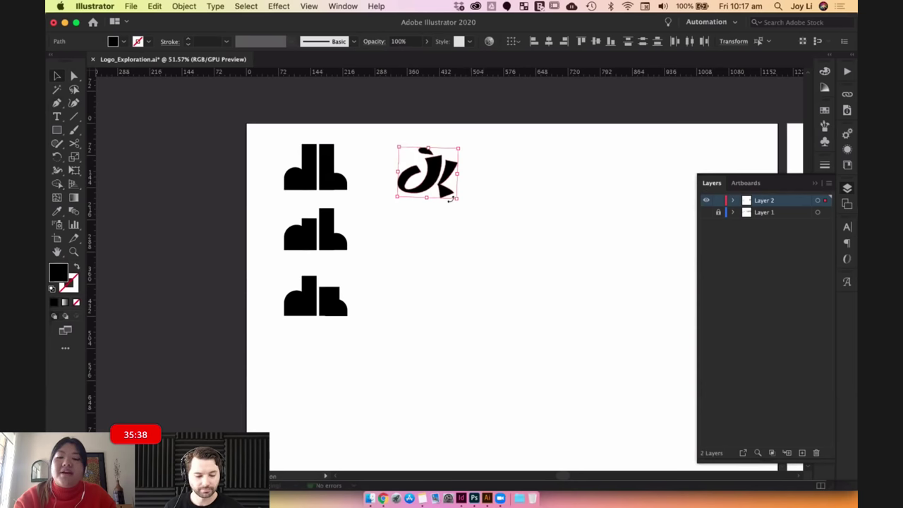
Enlarge the mark to fill much of the artboard and inspect its curved edges up close.
drag(465, 208, 646, 400)
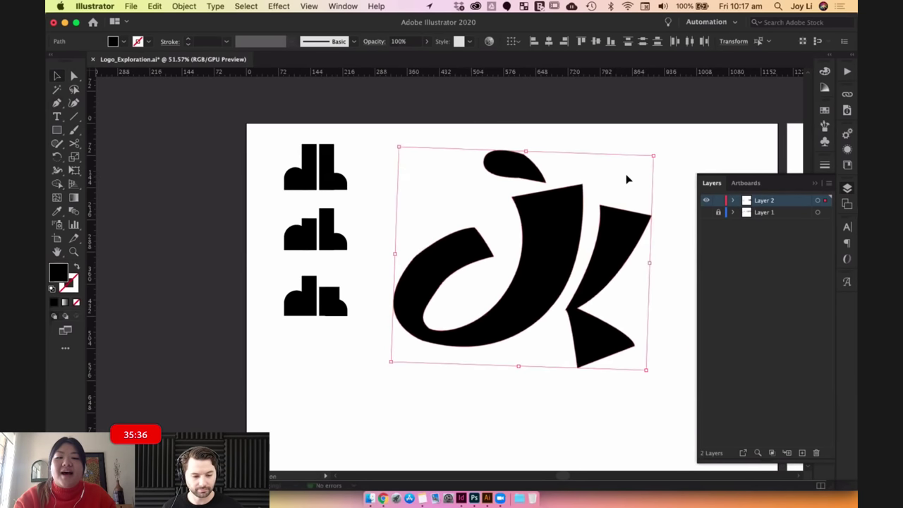
click(662, 141)
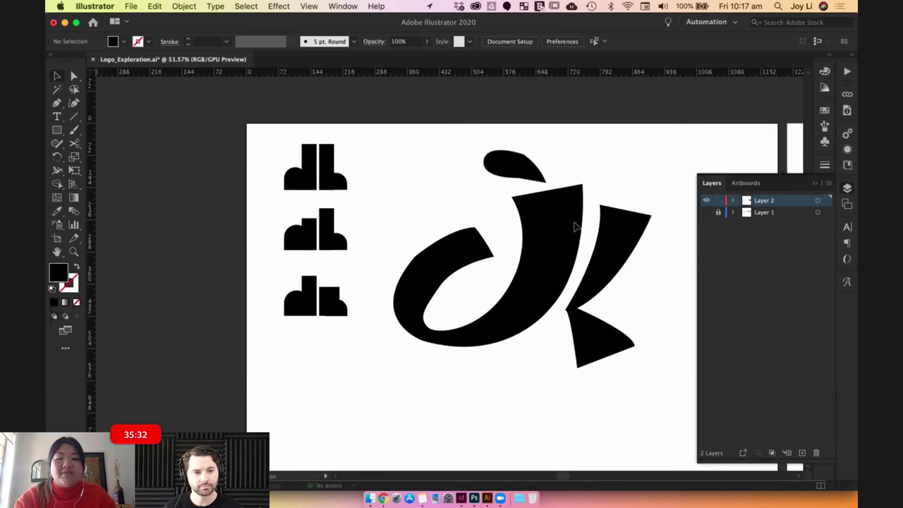
scroll(575, 226, up, 10)
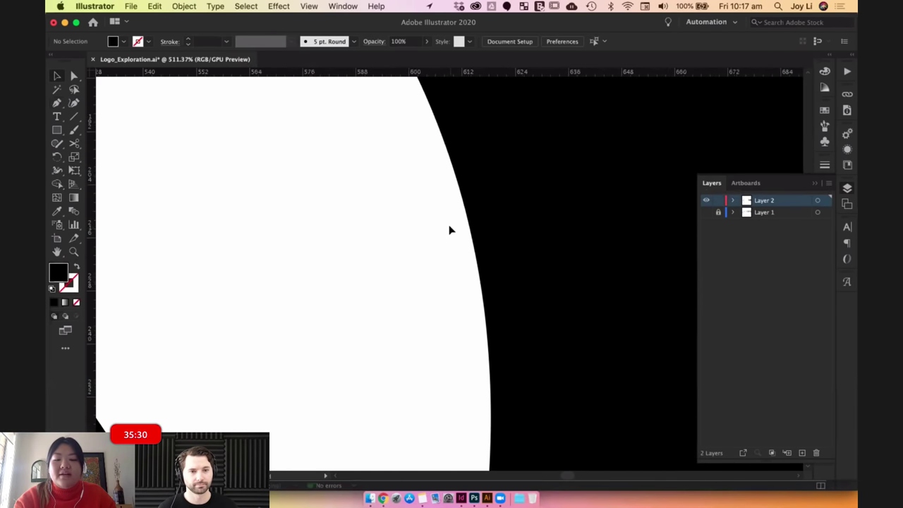
scroll(450, 229, up, 5)
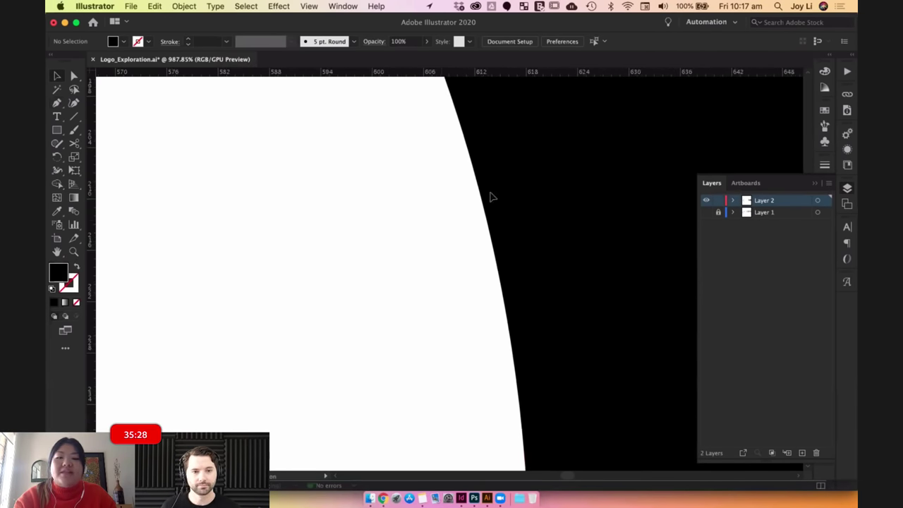
scroll(419, 252, down, 12)
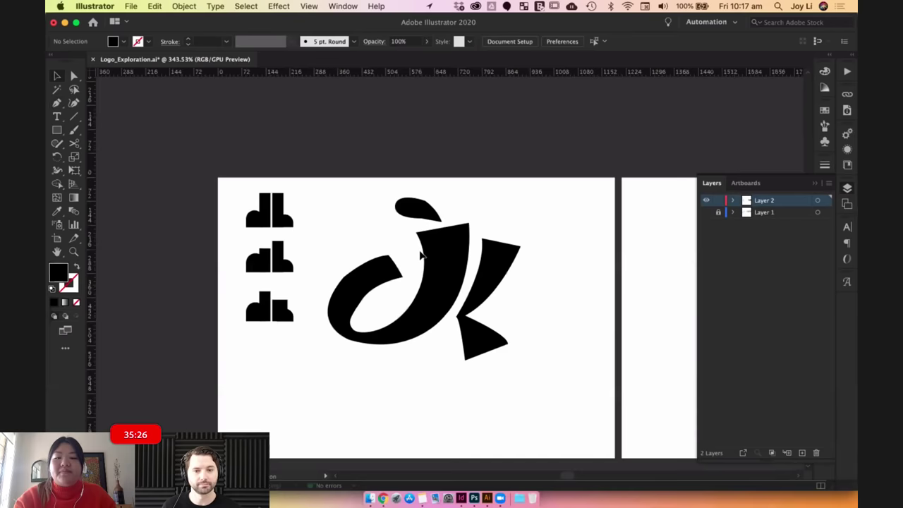
scroll(419, 257, down, 4)
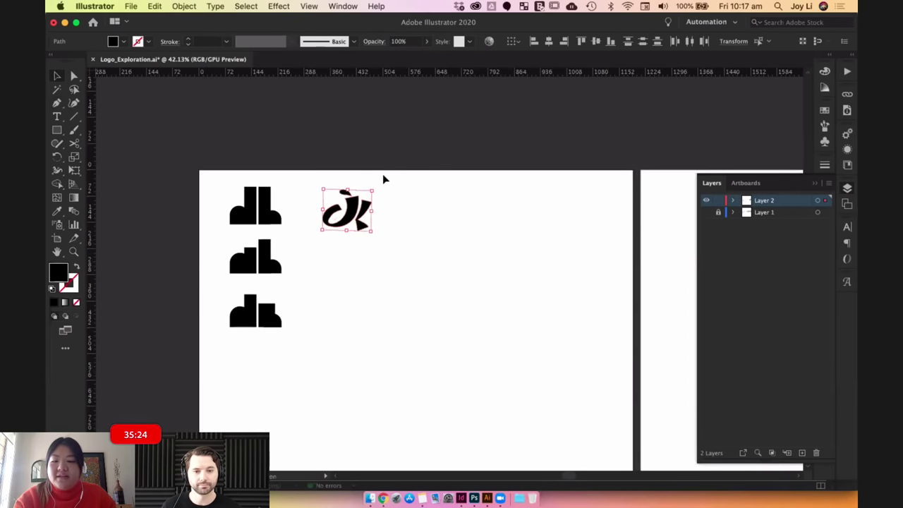
Reposition the small traced mark so it sits level with the top boot-shaped mark.
scroll(308, 187, up, 4)
click(346, 225)
drag(340, 216, 334, 205)
click(433, 248)
scroll(436, 252, down, 1)
scroll(436, 252, left, 1)
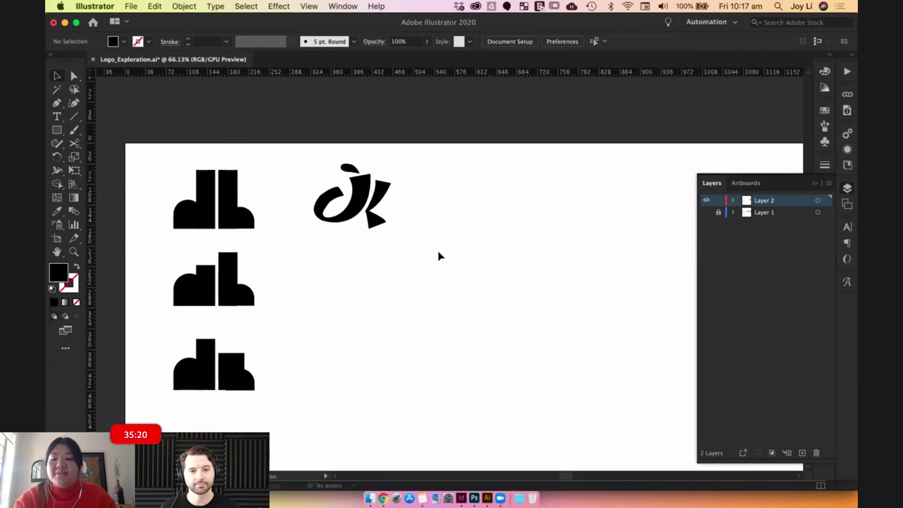
Show Layer 1 again and look over the sketch pages for the next idea to trace.
scroll(438, 254, down, 5)
drag(425, 284, 433, 282)
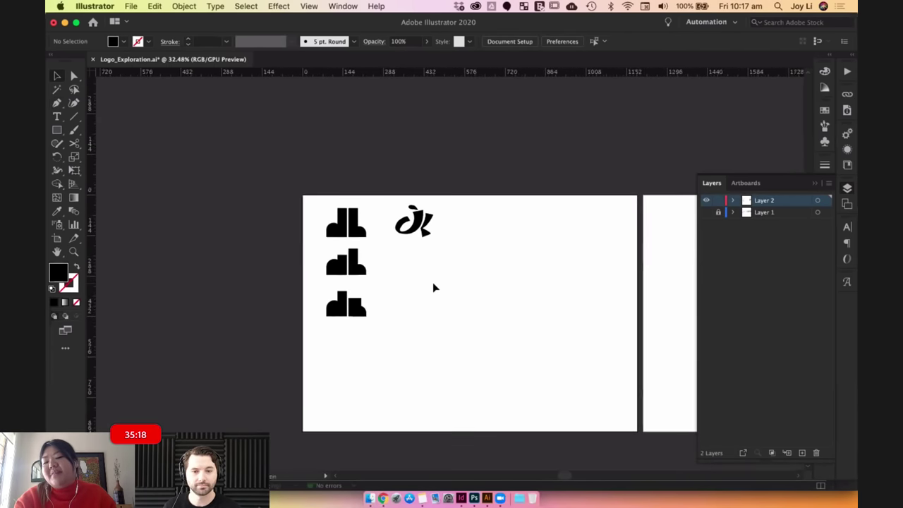
scroll(276, 270, down, 4)
drag(225, 276, 397, 262)
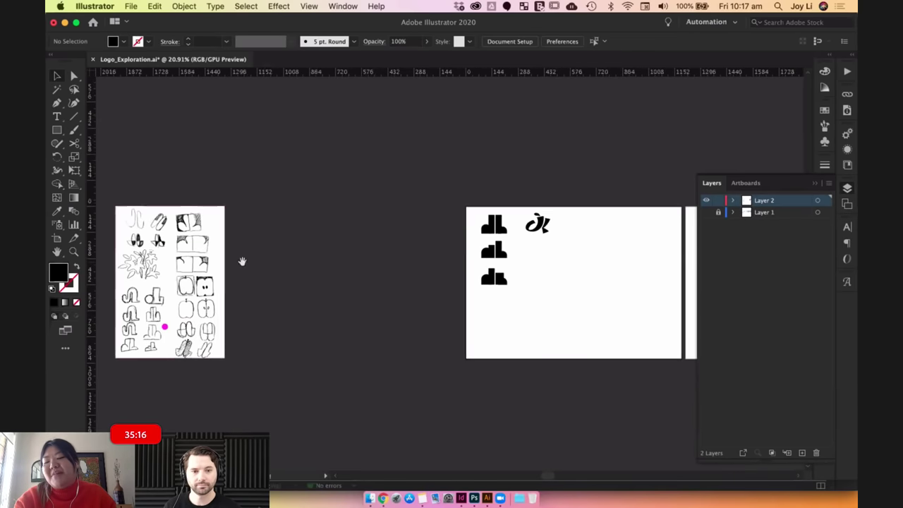
drag(242, 261, 462, 263)
scroll(645, 240, right, 2)
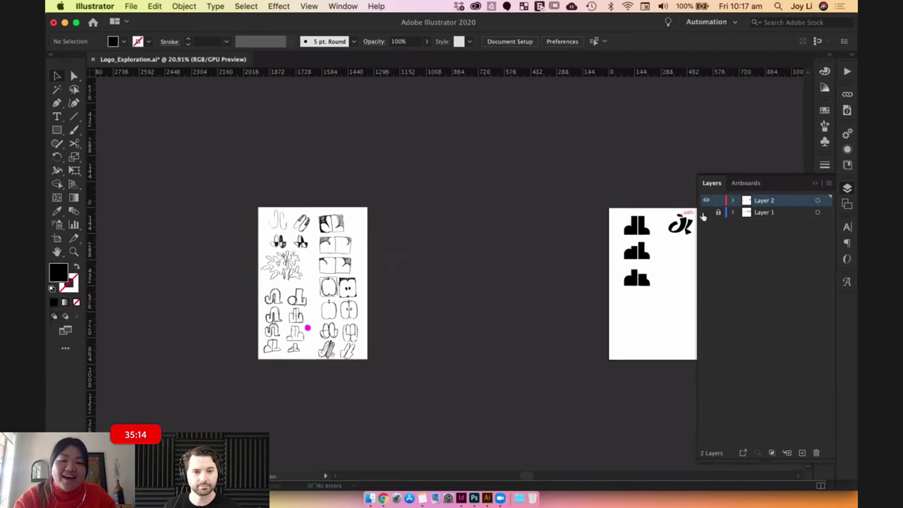
scroll(470, 211, up, 4)
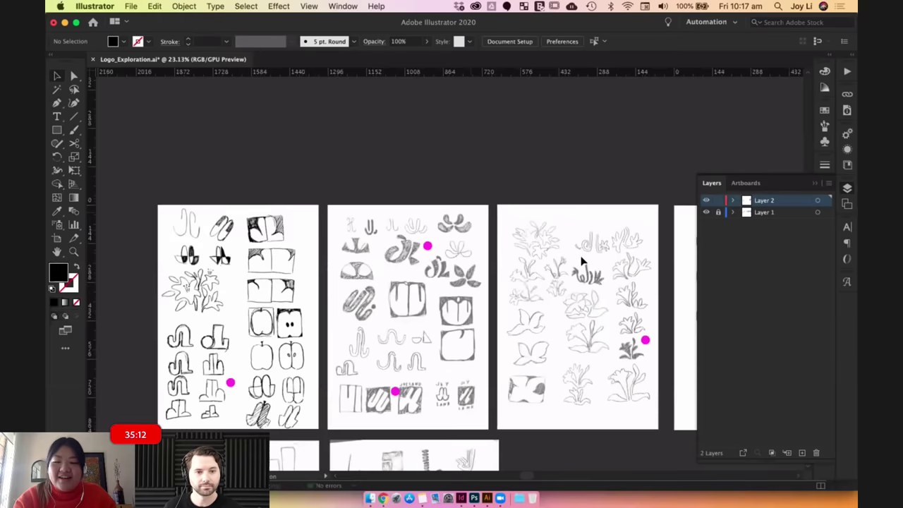
scroll(467, 147, down, 6)
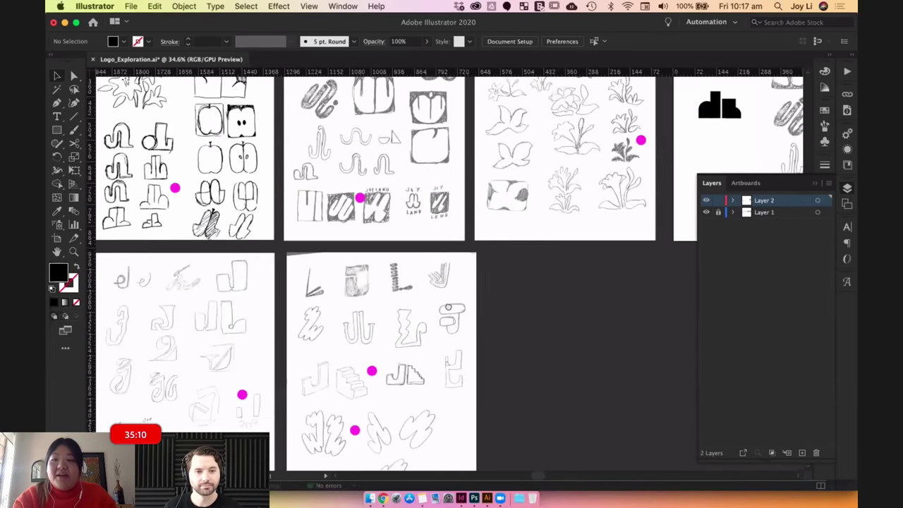
scroll(457, 375, up, 3)
scroll(421, 334, down, 2)
scroll(422, 334, left, 2)
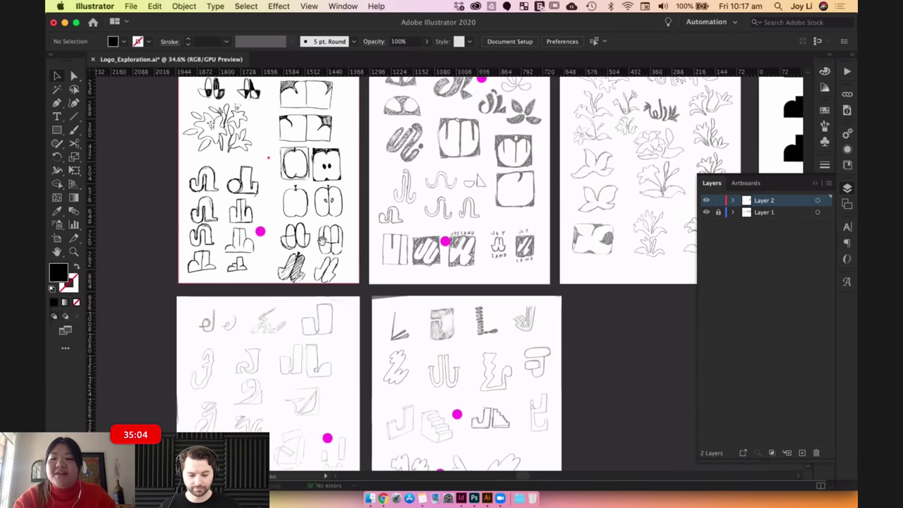
scroll(322, 240, up, 2)
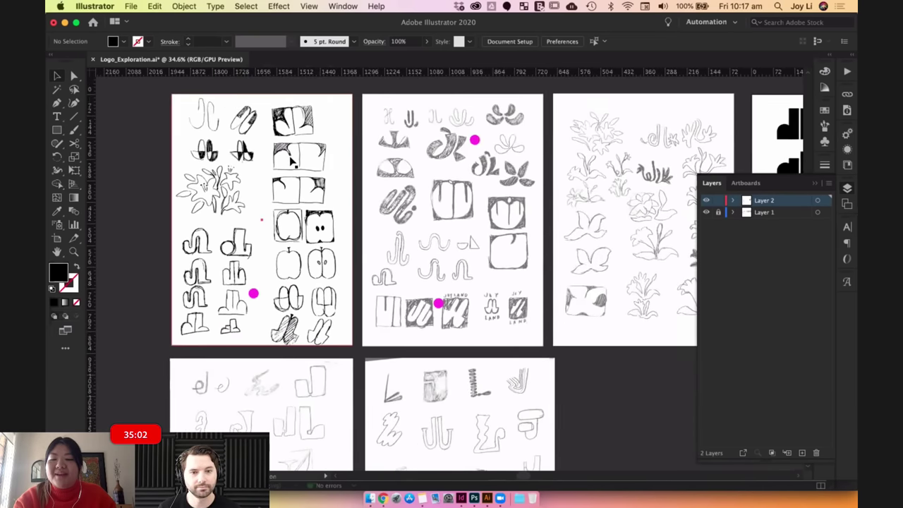
scroll(304, 161, up, 2)
click(384, 175)
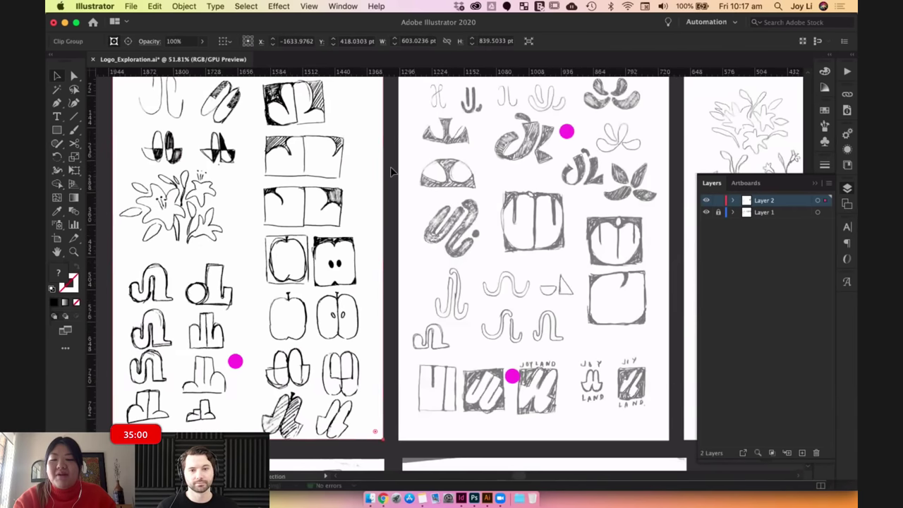
key(shift+super+a)
Unlock Layer 1 and replace the second sketch page on the logo artboard with a copy of the first sketch page.
scroll(247, 250, right, 10)
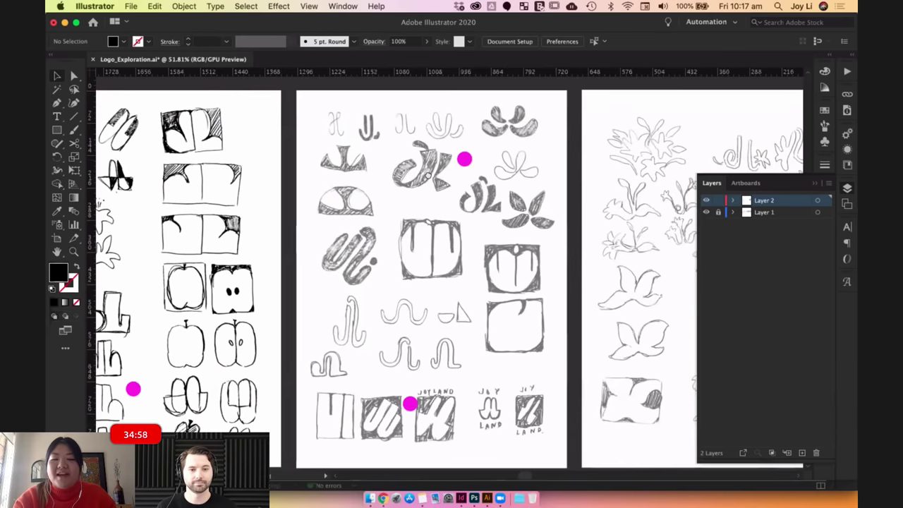
scroll(616, 222, right, 4)
scroll(616, 222, down, 1)
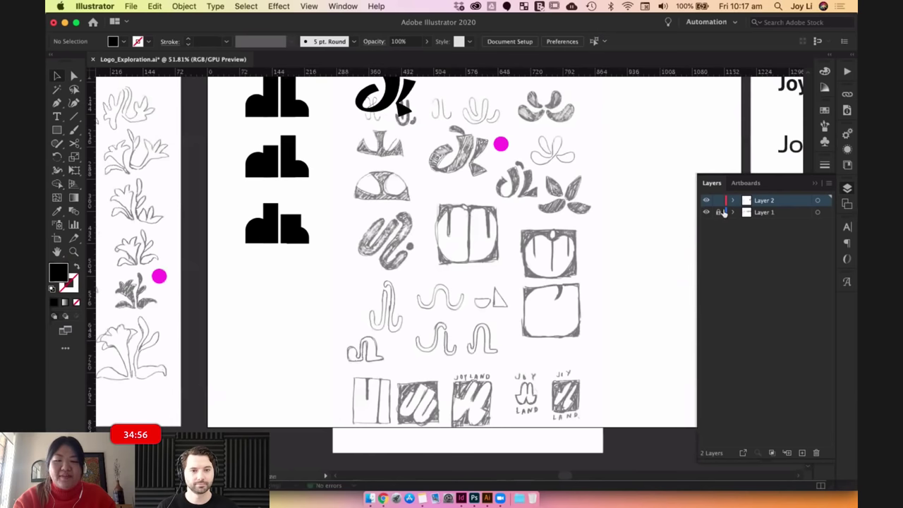
click(486, 134)
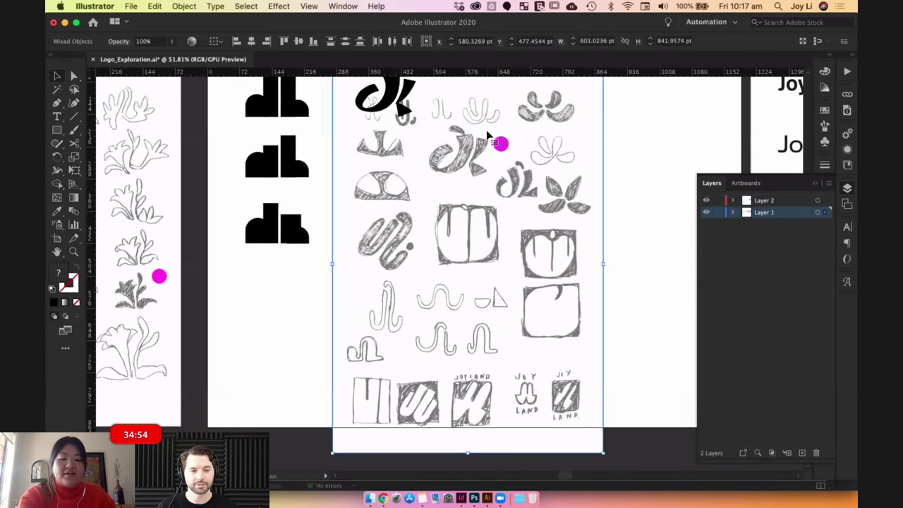
key(Delete)
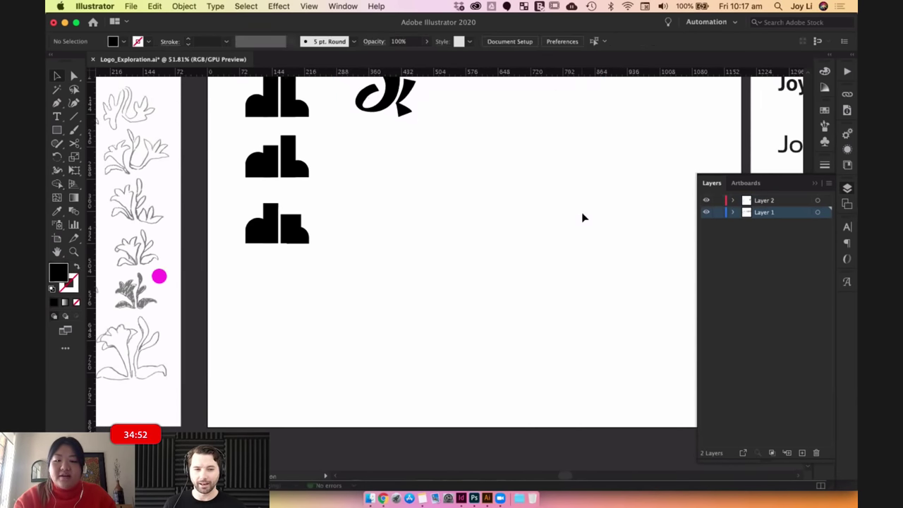
key(cmd+z)
mouse_move(521, 178)
mouse_down()
mouse_move(441, 205)
mouse_move(422, 191)
mouse_move(426, 205)
mouse_move(413, 201)
mouse_move(416, 192)
mouse_move(480, 193)
mouse_move(494, 178)
mouse_up()
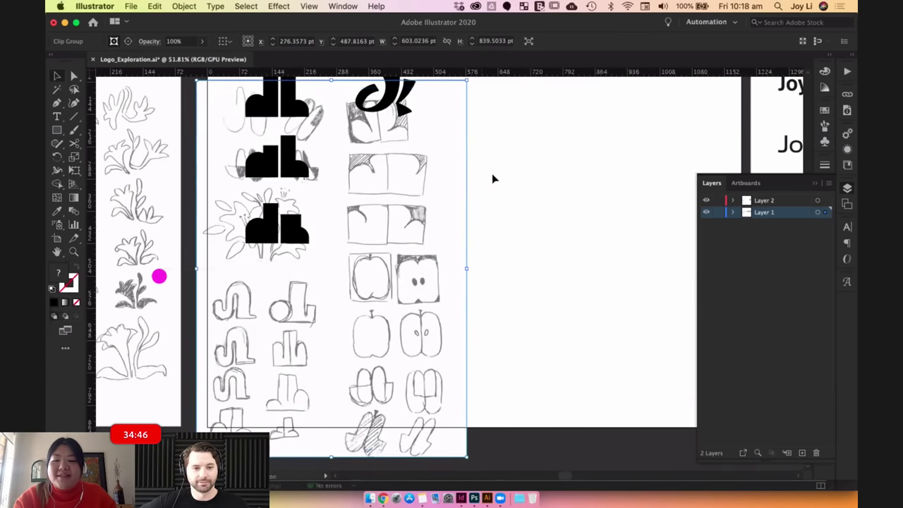
click(496, 198)
Draw a square over the left panel of the third two-panel sketch, with no fill and a 1 pt black stroke.
scroll(423, 203, left, 2)
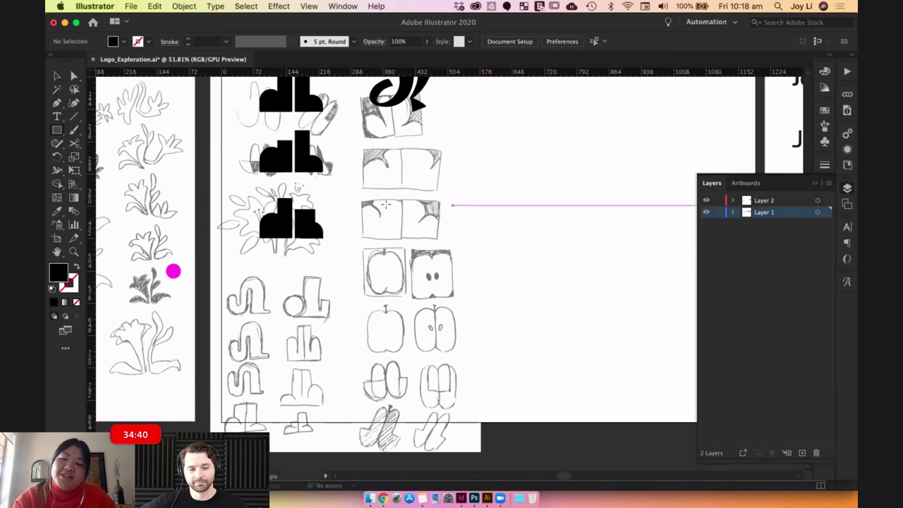
drag(359, 203, 398, 239)
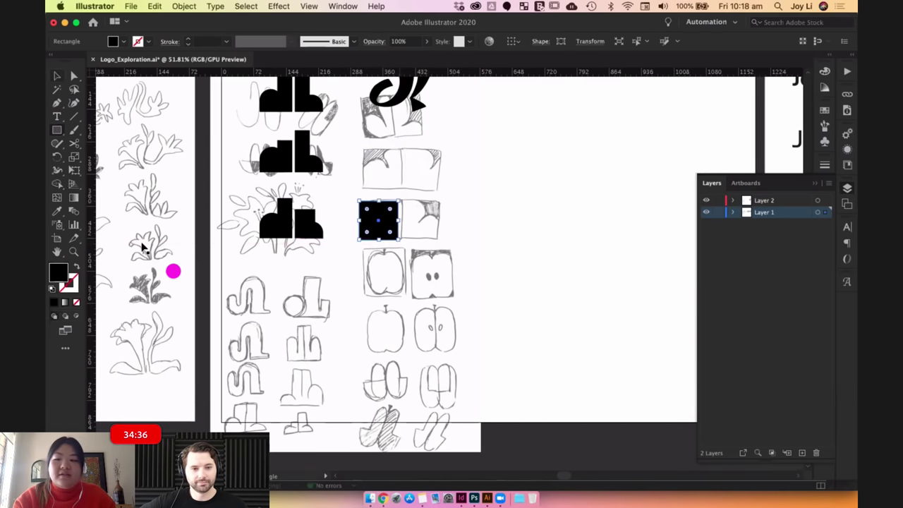
click(78, 268)
click(600, 212)
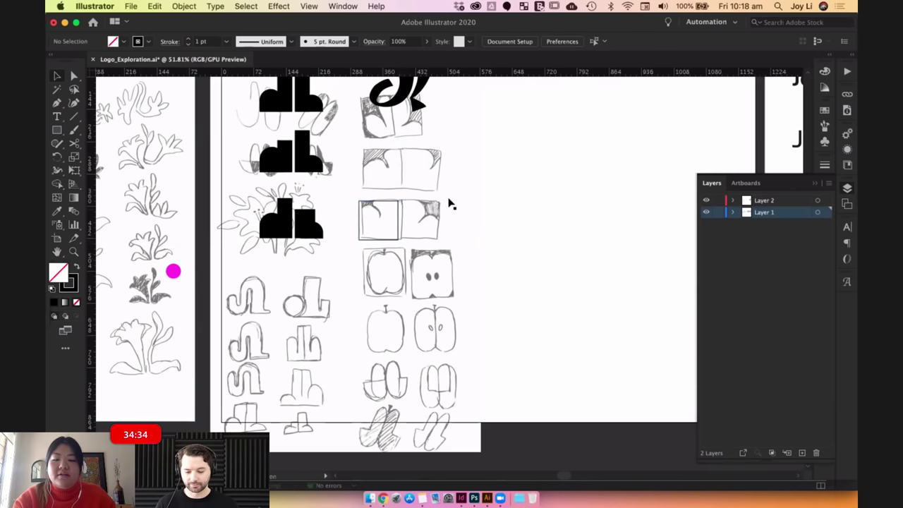
Duplicate the outlined square directly beside the original so it covers the right panel of the third two-panel sketch.
scroll(448, 199, up, 4)
scroll(389, 188, left, 3)
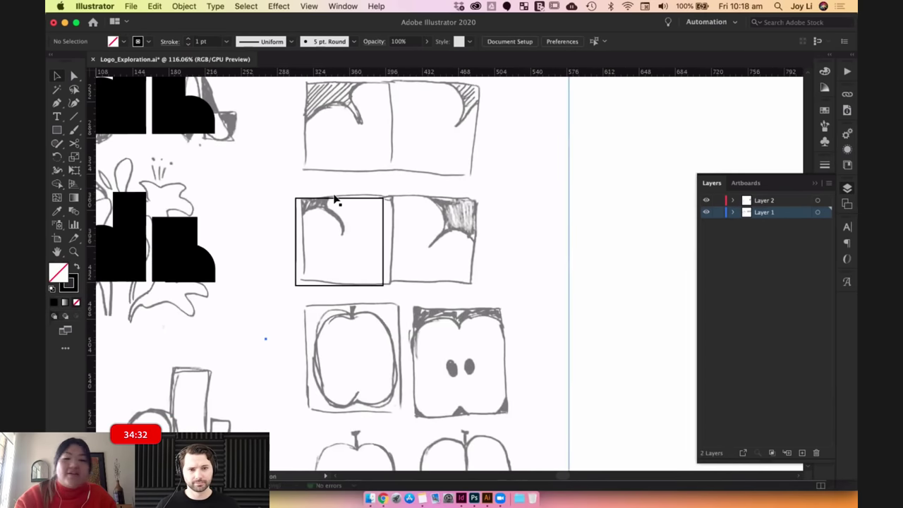
drag(412, 204, 376, 203)
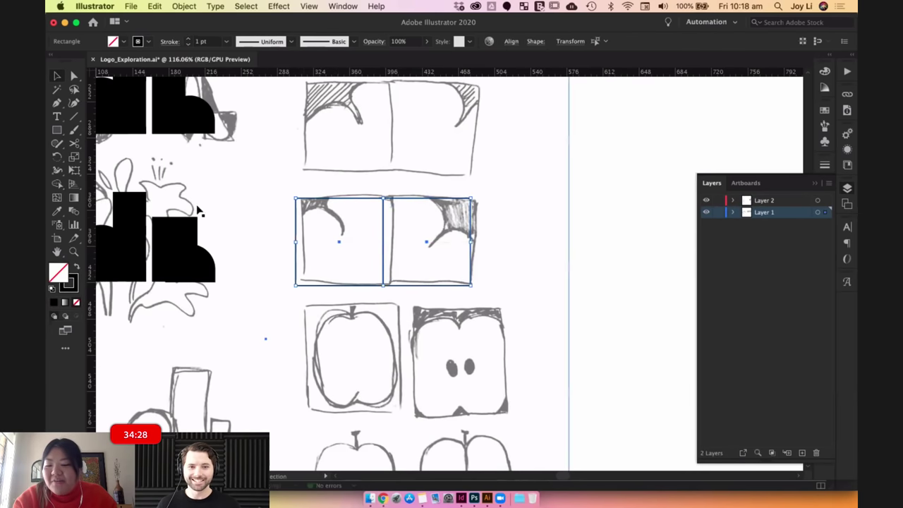
click(515, 244)
scroll(445, 244, up, 2)
scroll(445, 241, up, 1)
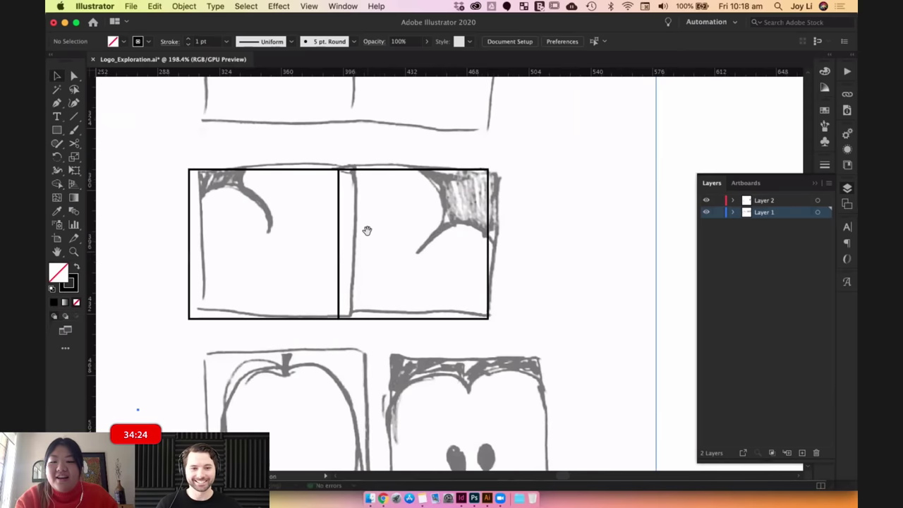
Shift both squares together so their shared edge lines up with the middle line of the sketch.
drag(371, 229, 416, 230)
scroll(416, 228, up, 2)
scroll(415, 225, up, 1)
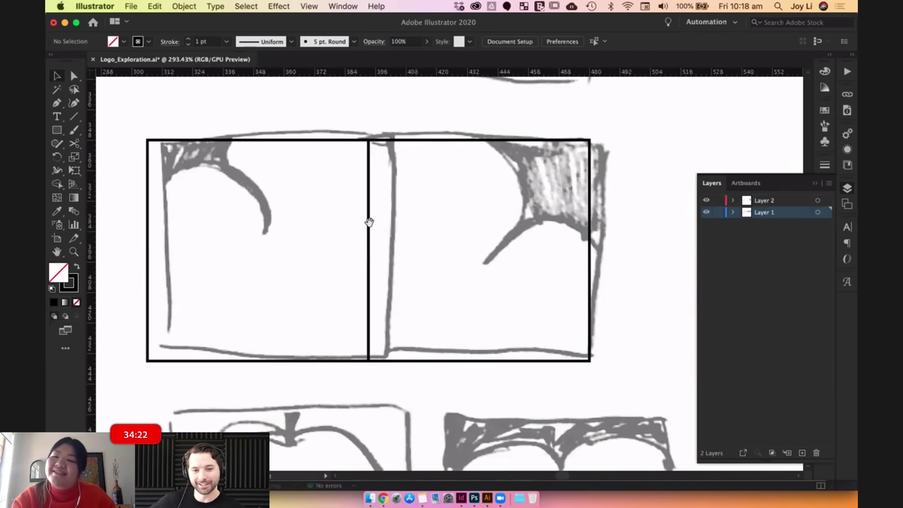
scroll(369, 222, left, 2)
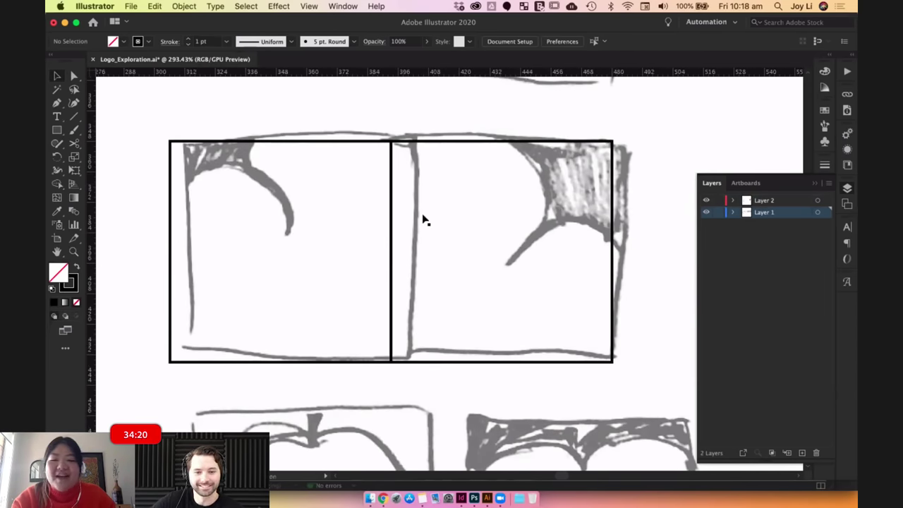
scroll(405, 176, left, 2)
click(387, 142)
shift+click(432, 143)
drag(446, 143, 454, 146)
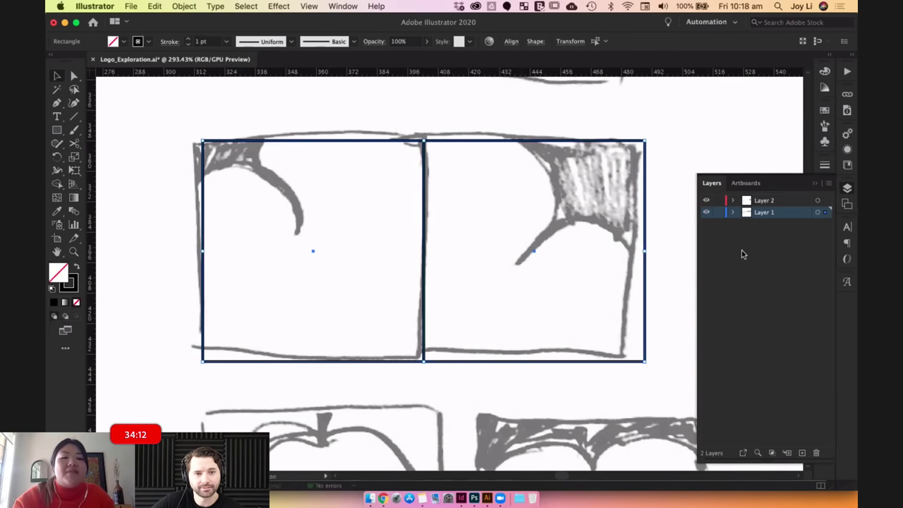
Move the two squares from Layer 1 to Layer 2, lock Layer 1 and make Layer 2 active.
click(706, 212)
click(718, 212)
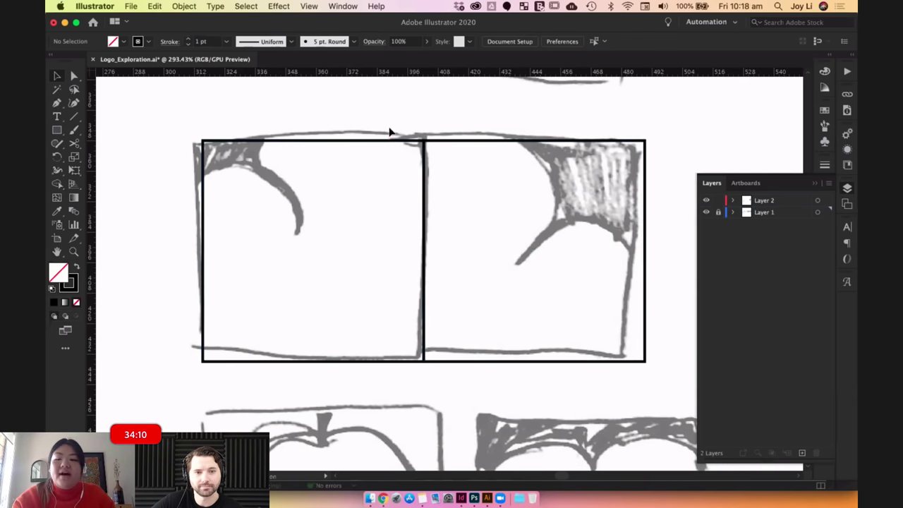
click(57, 104)
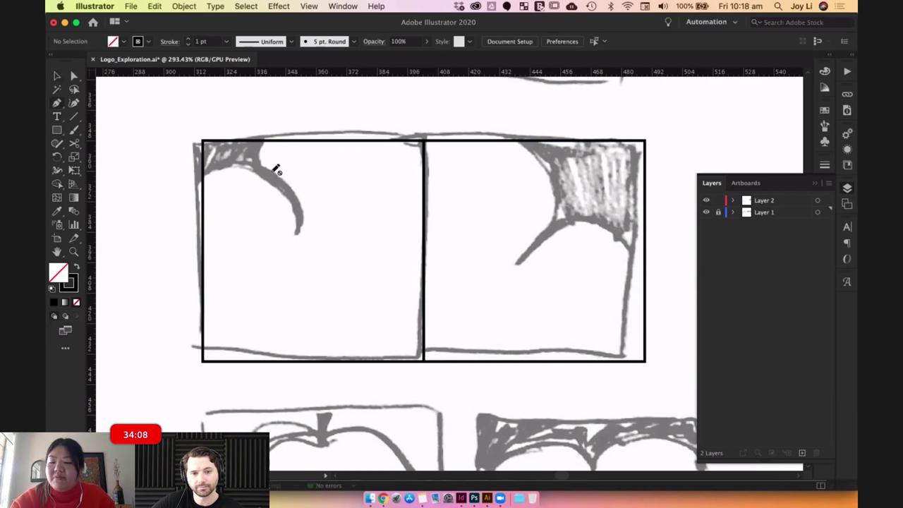
click(783, 201)
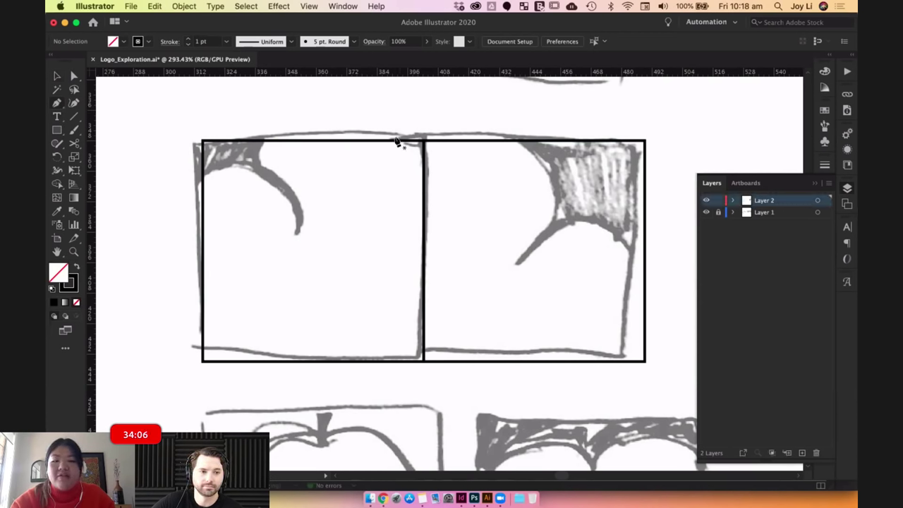
click(56, 75)
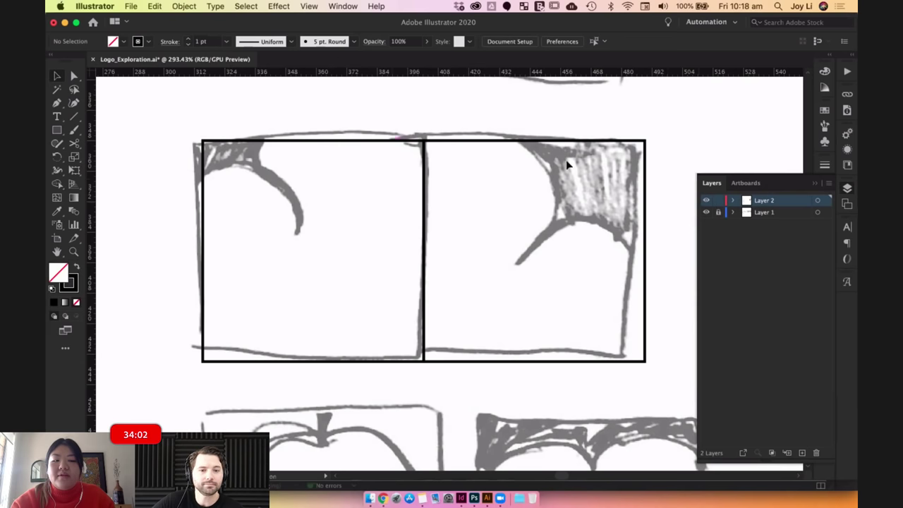
click(718, 213)
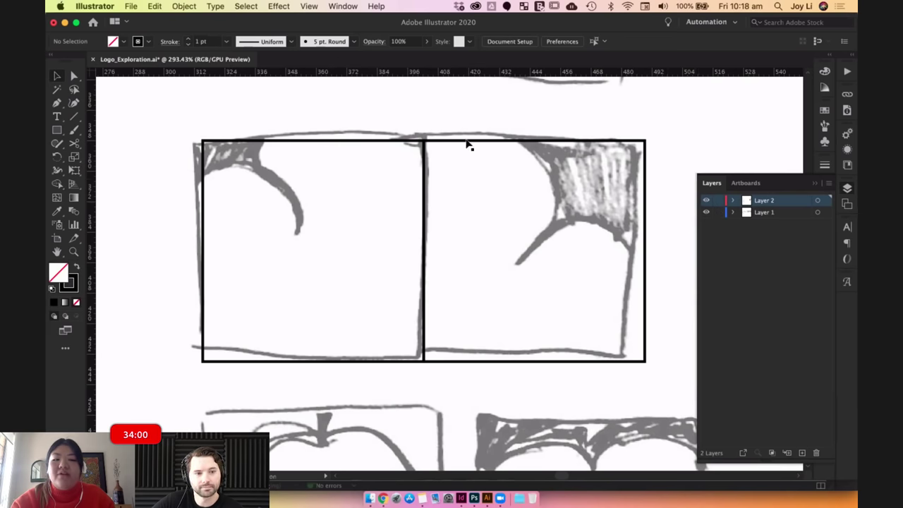
click(413, 142)
shift+click(432, 141)
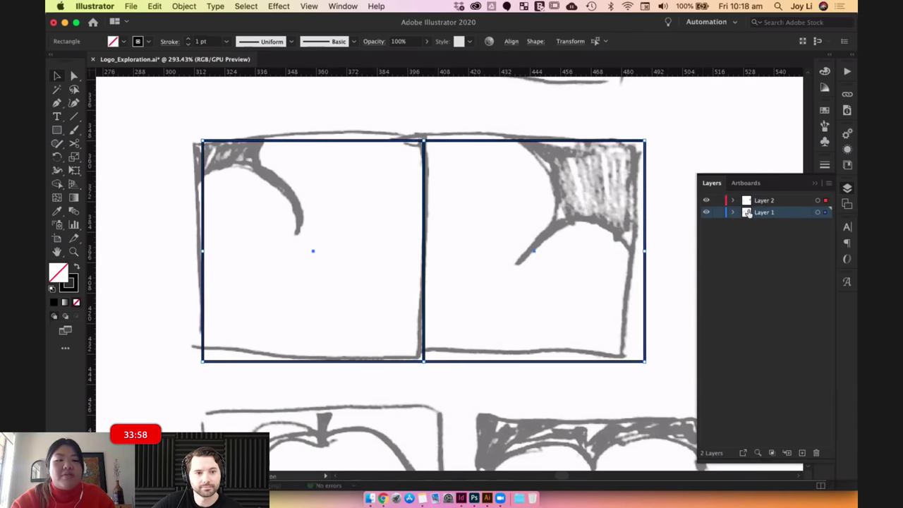
click(105, 102)
Trace the shaded upper-left corner of the left panel with the Pen tool and give it a black fill without stroke.
key(p)
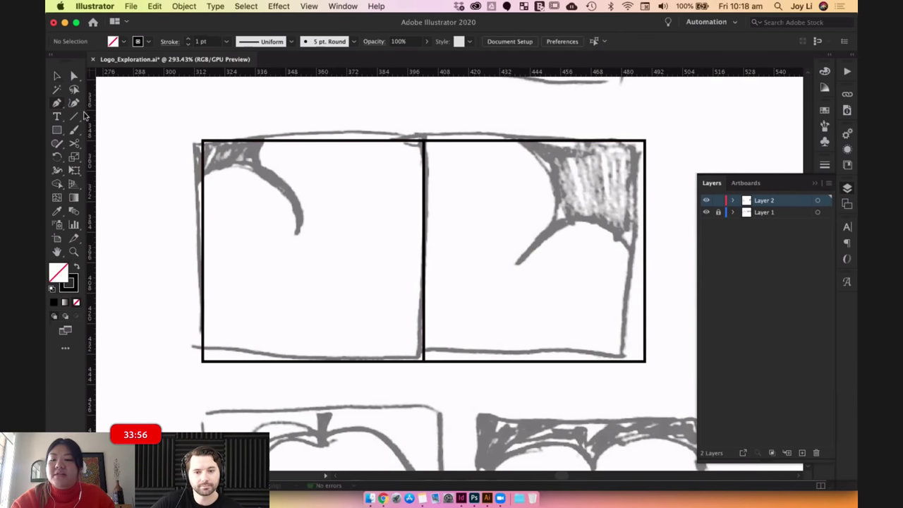
click(204, 179)
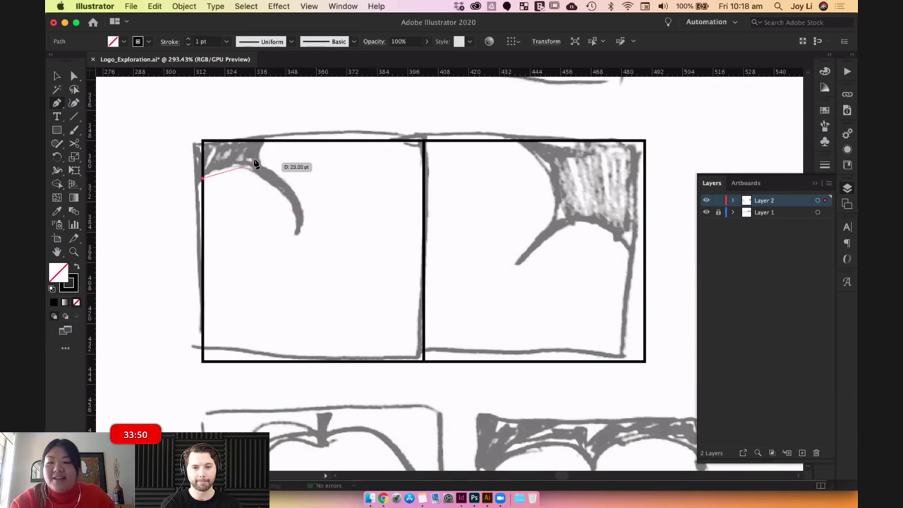
mouse_move(258, 167)
mouse_down()
mouse_move(281, 185)
mouse_move(261, 173)
mouse_up()
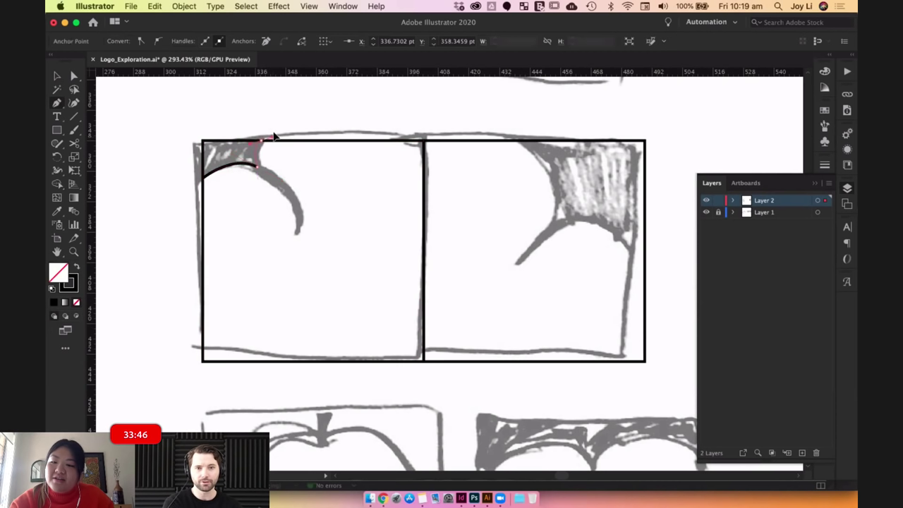
click(261, 141)
click(203, 141)
click(203, 178)
click(57, 76)
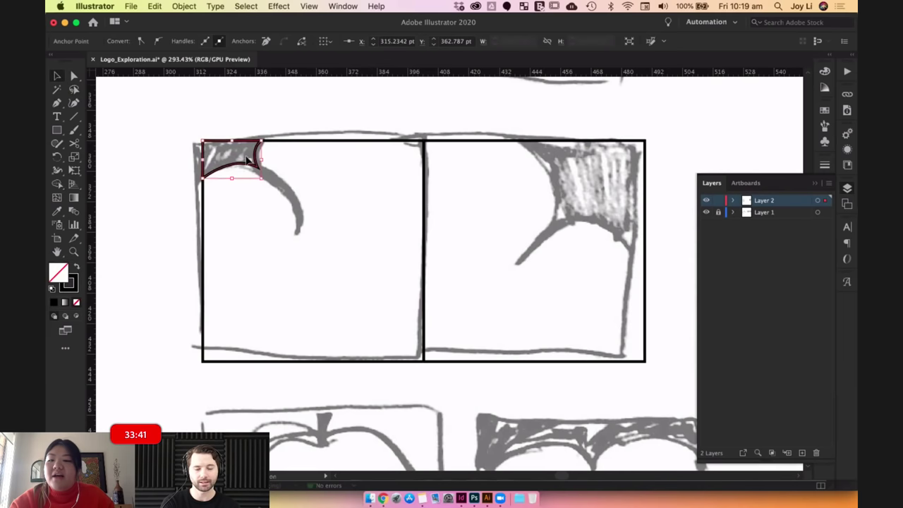
click(76, 268)
click(358, 104)
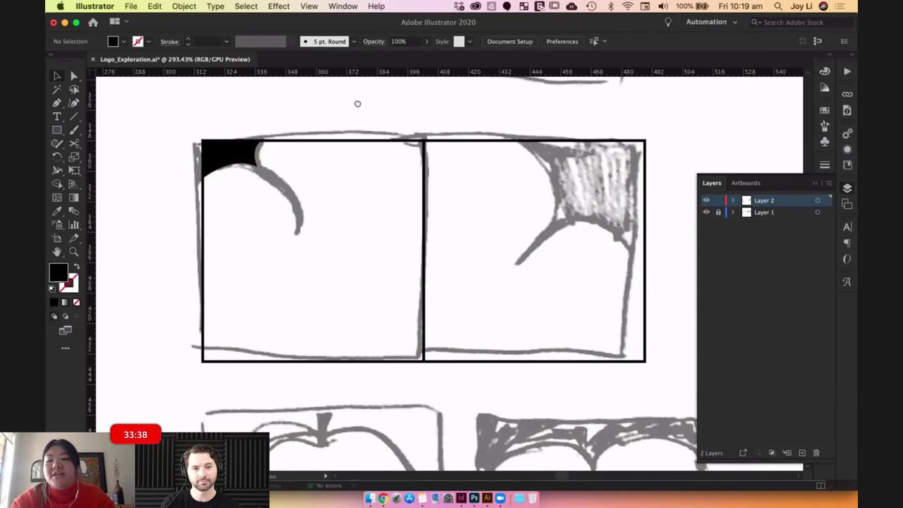
Trace the shaded upper-right corner of the right panel with the Pen tool as a closed black shape with two curved edges.
scroll(321, 103, right, 2)
click(57, 104)
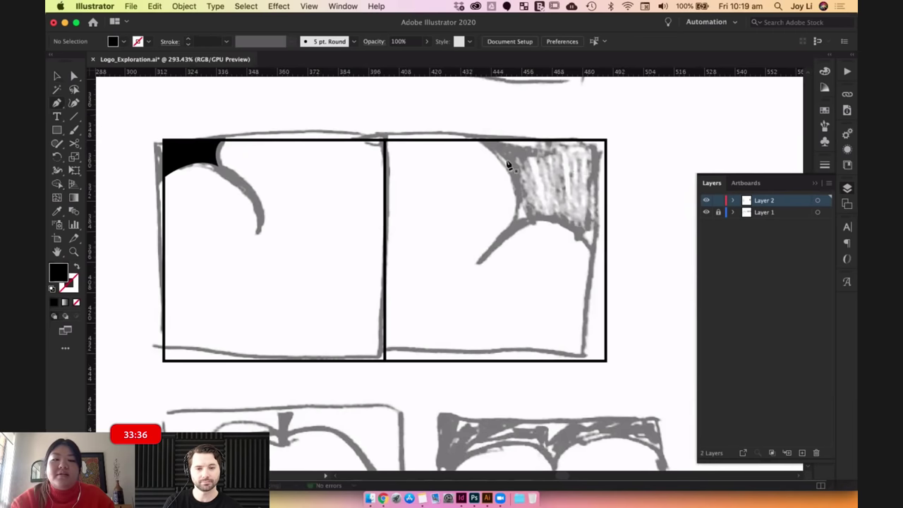
click(480, 141)
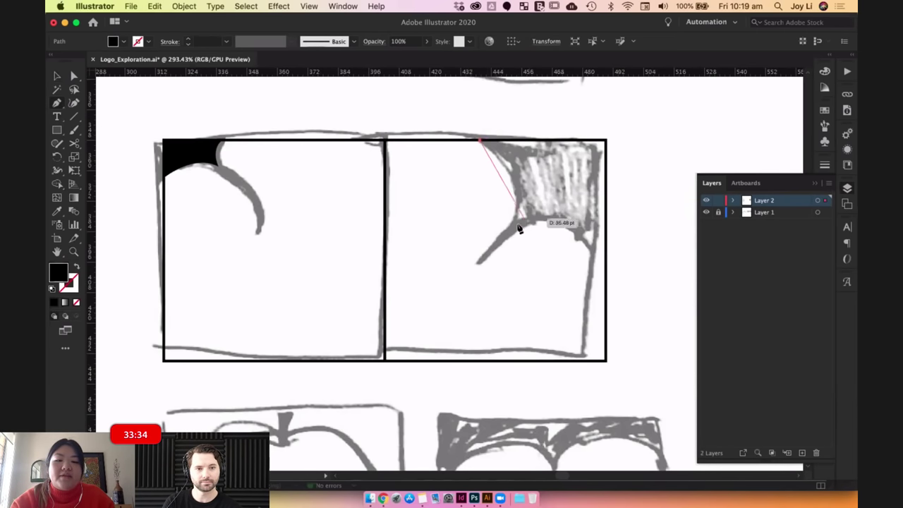
drag(515, 224, 498, 278)
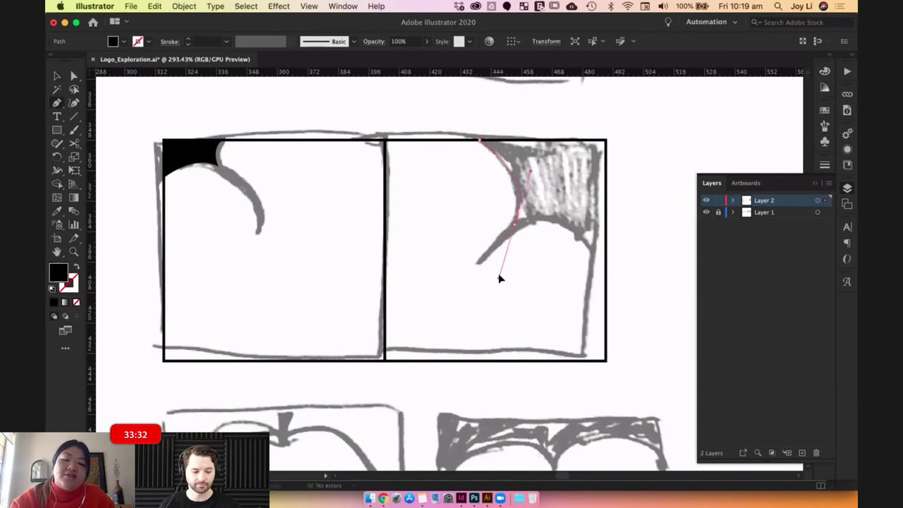
click(516, 225)
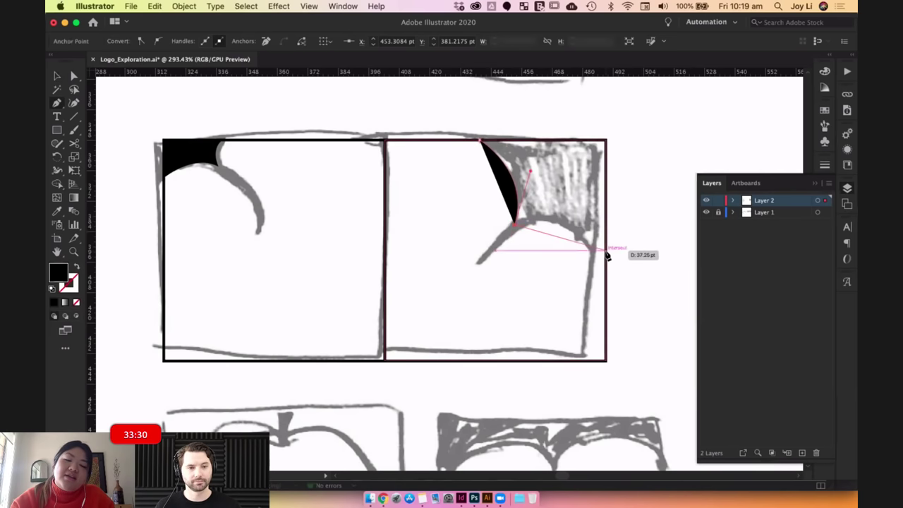
drag(605, 251, 612, 305)
key(super+z)
drag(571, 224, 607, 267)
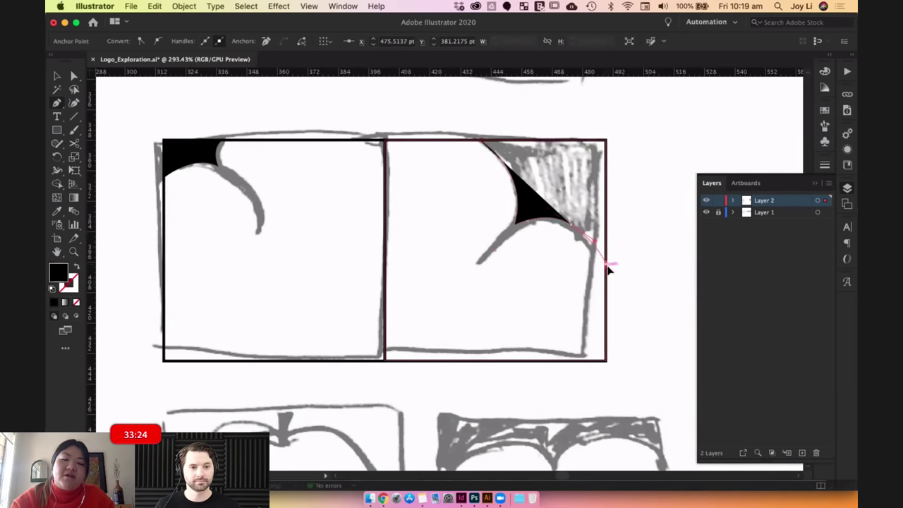
click(605, 263)
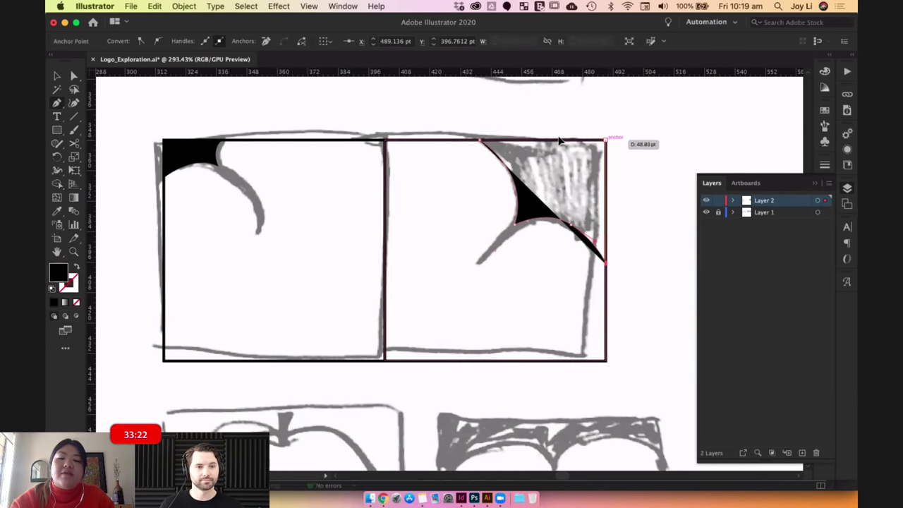
click(606, 140)
click(57, 75)
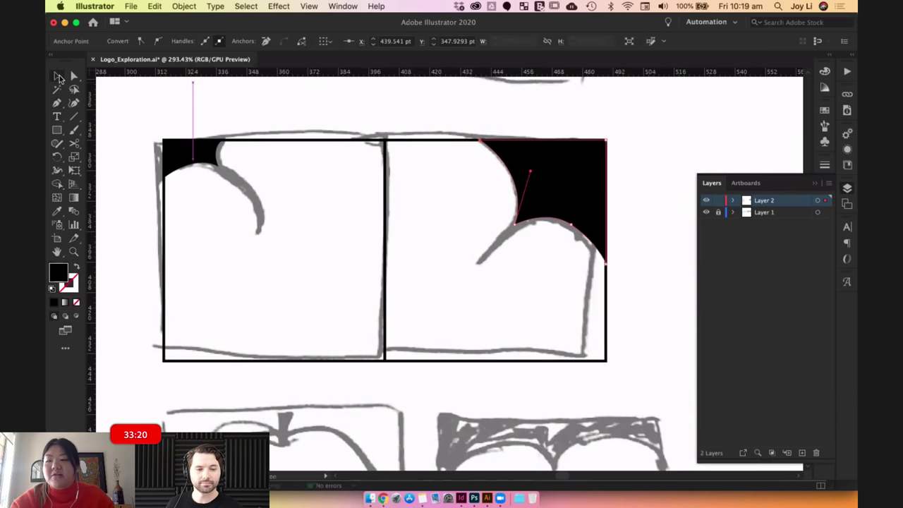
Hide Layer 1 and move the two-panel mark up beneath the JK mark, level with the second boot-shaped mark.
click(609, 115)
scroll(607, 112, down, 5)
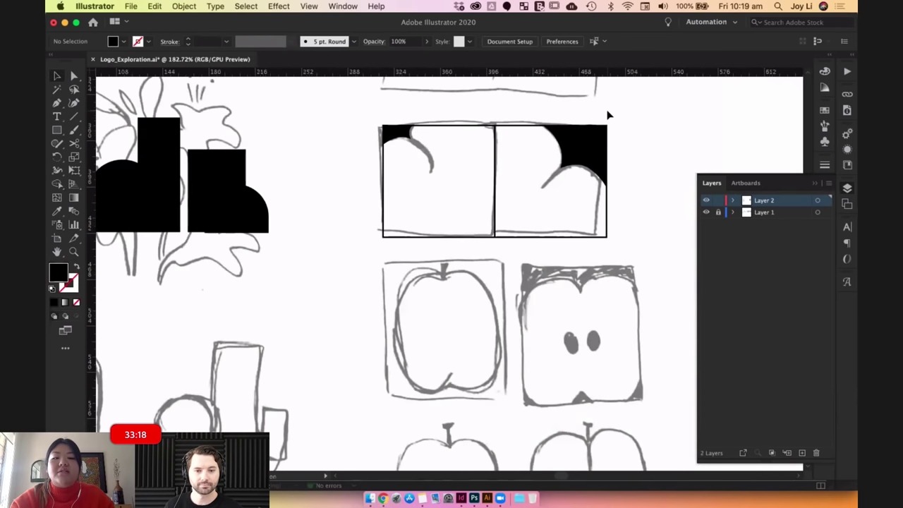
drag(620, 112, 613, 147)
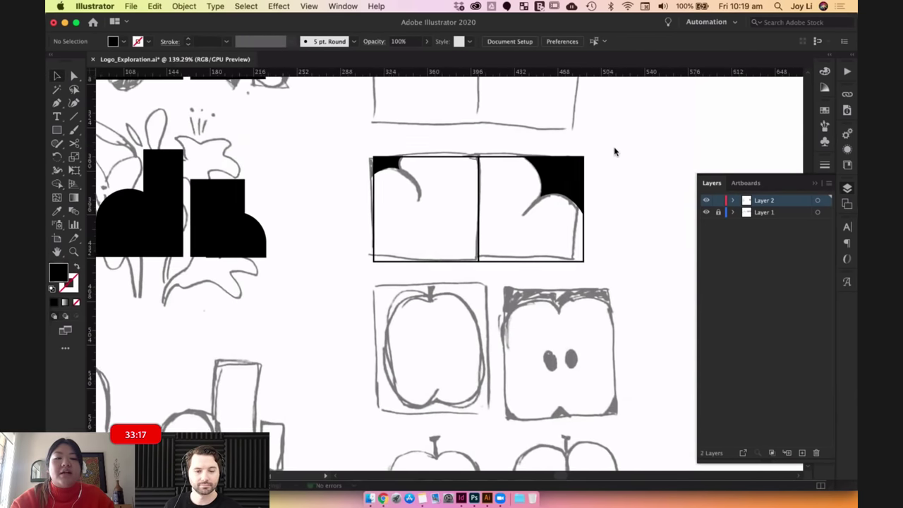
click(707, 213)
scroll(641, 145, down, 3)
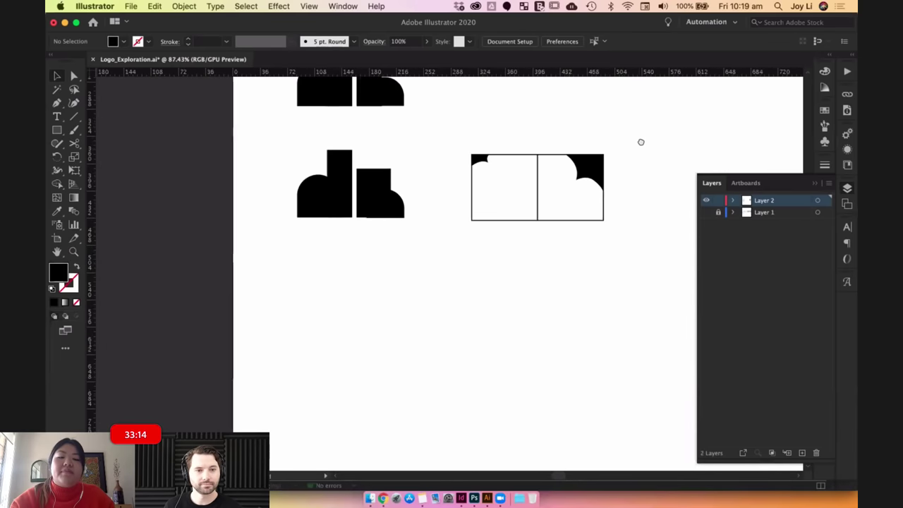
drag(641, 141, 600, 201)
drag(580, 241, 559, 278)
drag(407, 270, 588, 185)
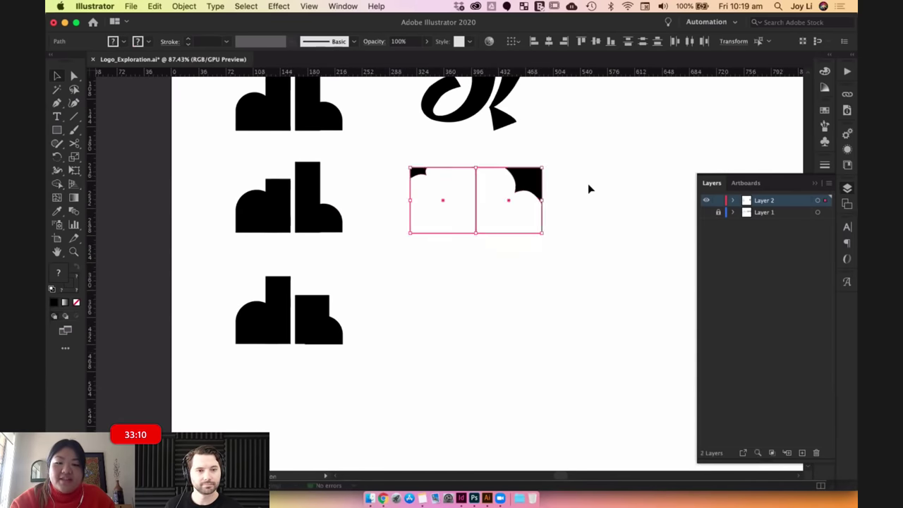
click(588, 183)
scroll(588, 184, down, 3)
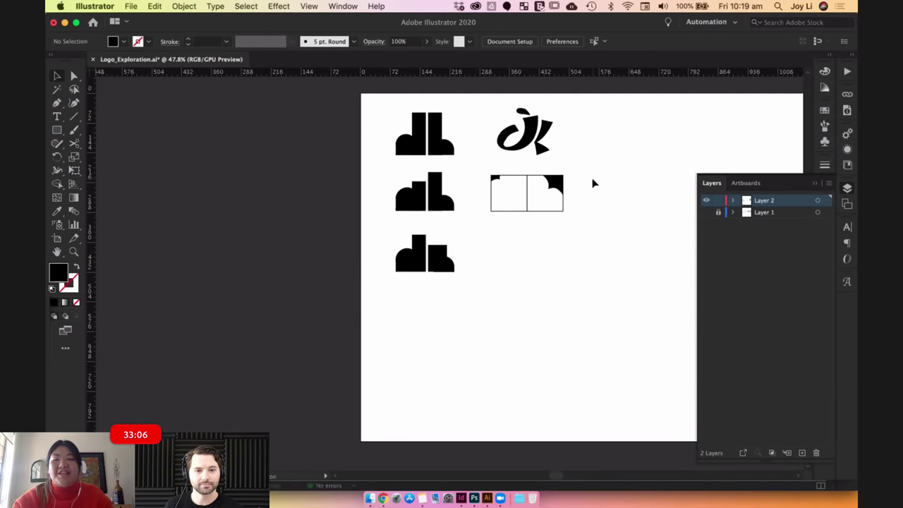
Duplicate the two-panel mark directly below the original.
drag(583, 223, 490, 167)
drag(562, 188, 568, 229)
click(592, 216)
scroll(591, 216, up, 3)
key(ctrl+z)
scroll(564, 228, up, 3)
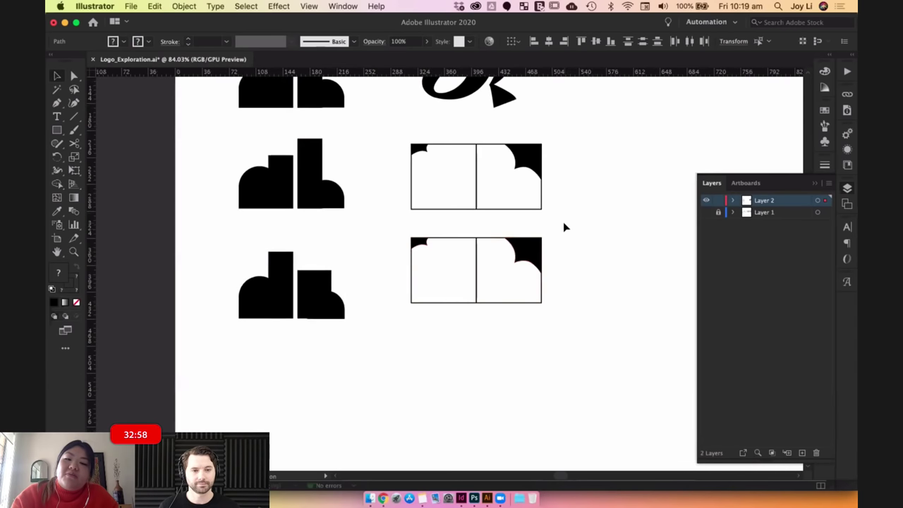
click(372, 236)
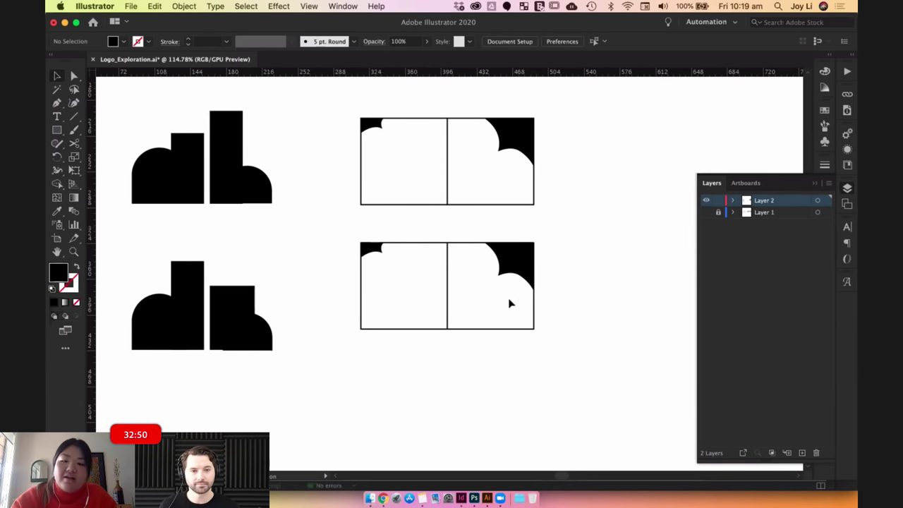
Scale the lower copy down to about 32 × 16 pt and place it just beneath the large two-panel mark.
drag(520, 261, 393, 334)
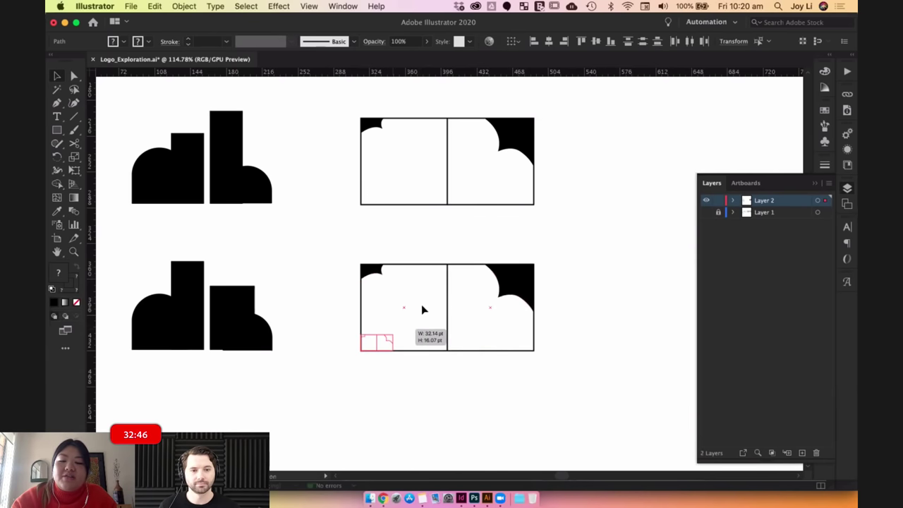
drag(423, 309, 422, 310)
drag(390, 344, 399, 228)
click(446, 260)
scroll(445, 260, down, 5)
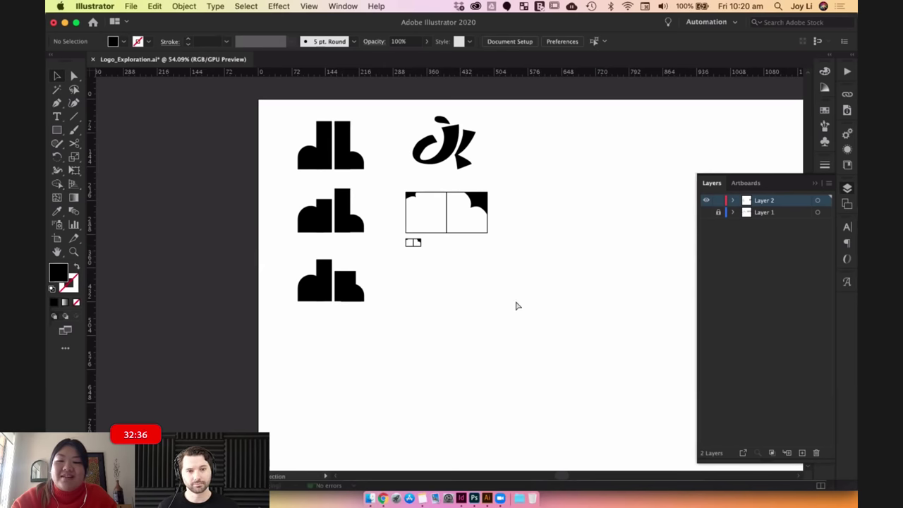
Undo the small copy of the two-panel mark and show Layer 1 again.
key(super+z)
key(super+z)
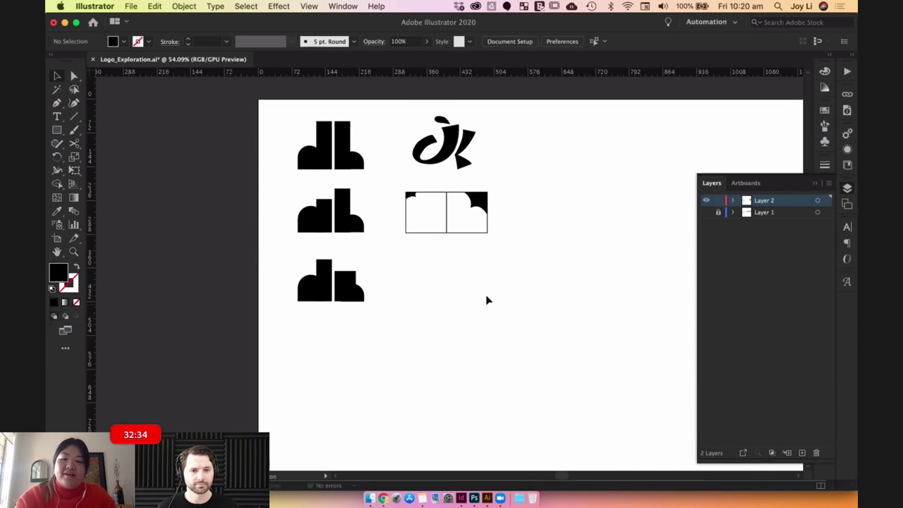
click(706, 211)
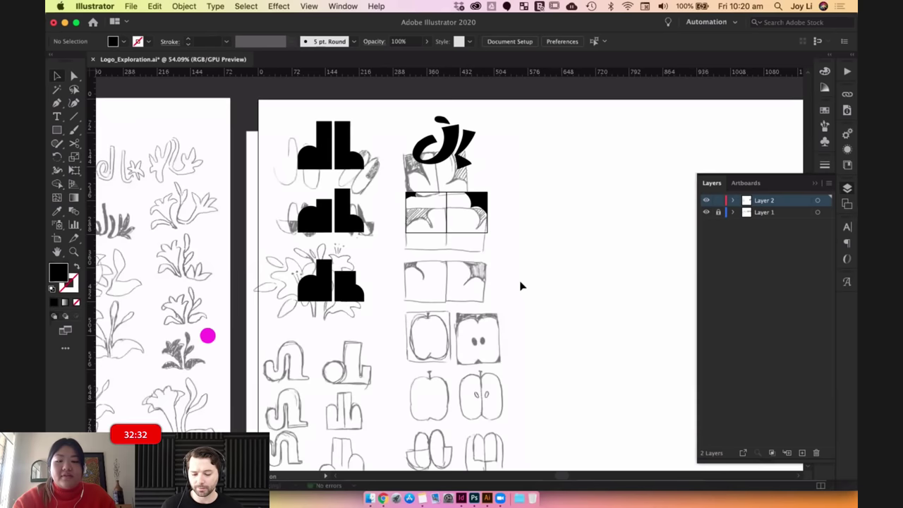
Unlock Layer 1 and delete the sketch sheet lying beneath the black vector marks.
click(719, 212)
click(478, 341)
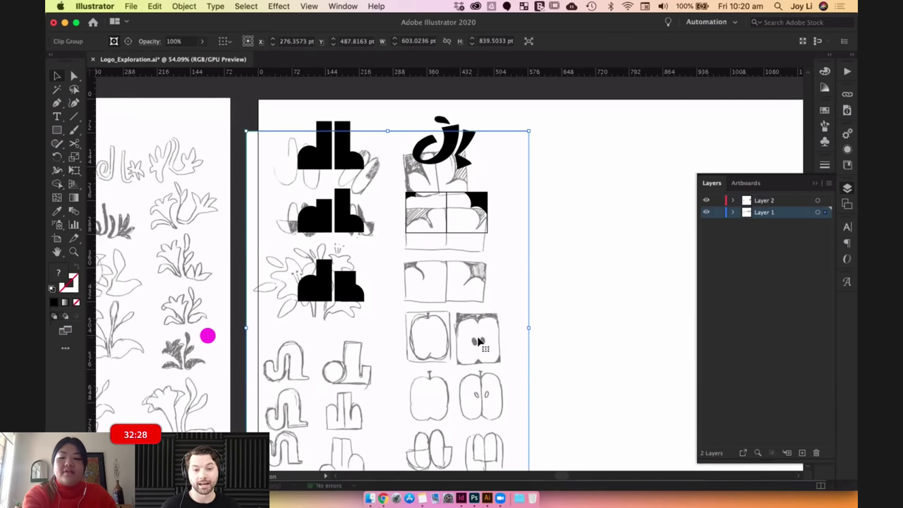
key(Delete)
Find the sketch sheet with the block J and staircase drawings and copy it.
scroll(459, 325, left, 10)
scroll(459, 325, down, 3)
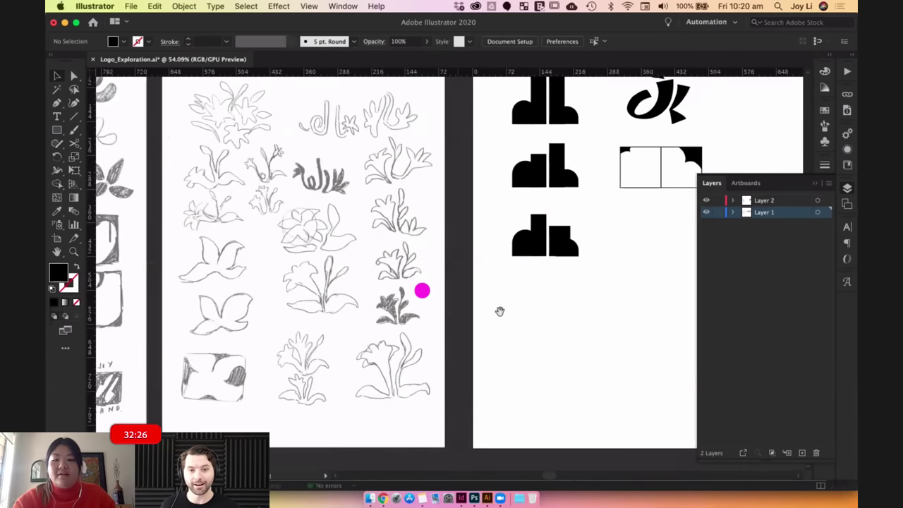
scroll(463, 274, left, 10)
scroll(464, 274, down, 3)
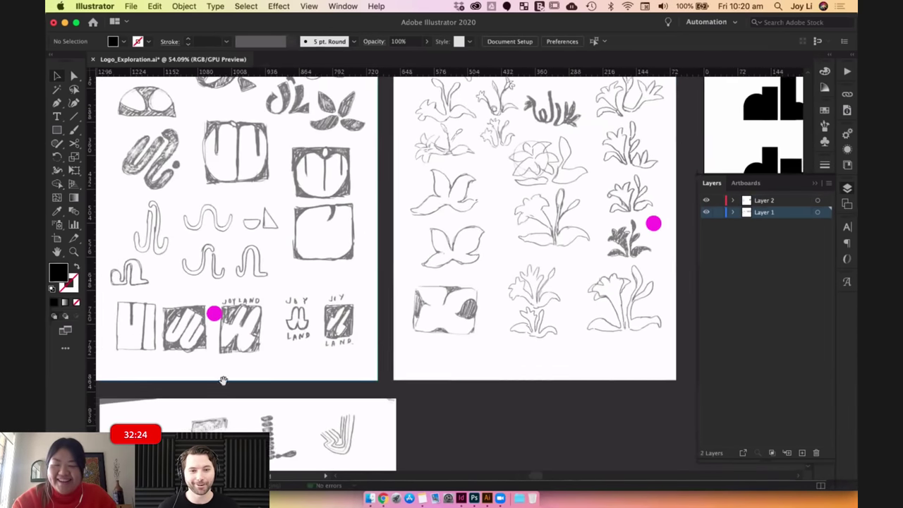
scroll(360, 291, down, 10)
scroll(361, 291, left, 5)
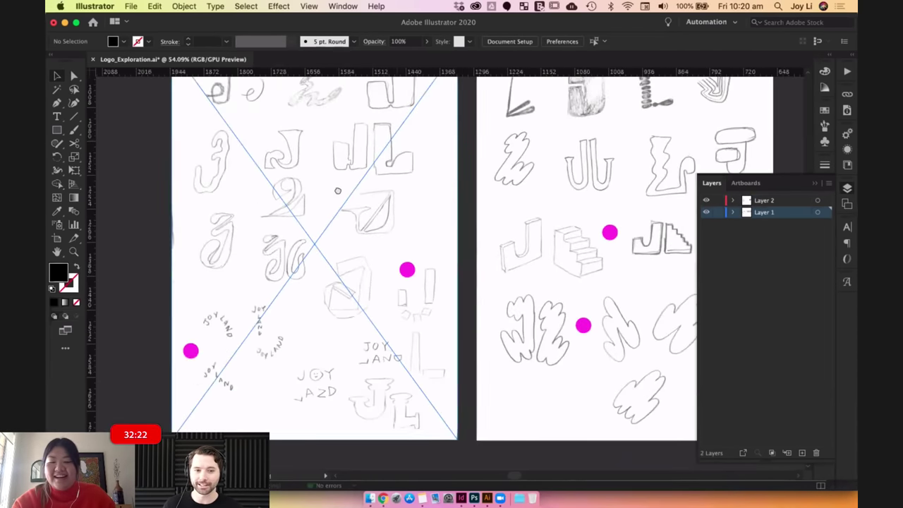
scroll(410, 213, right, 8)
scroll(409, 213, up, 2)
click(440, 210)
click(659, 150)
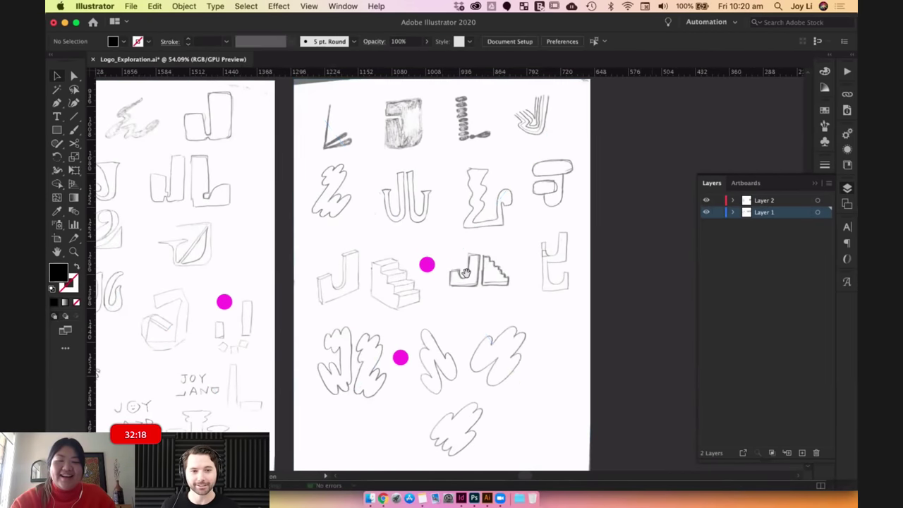
Paste the copied sketch sheet onto the vector artboard and place it beside the JK and two-panel marks.
scroll(466, 275, right, 8)
scroll(466, 274, up, 6)
scroll(466, 274, right, 8)
scroll(470, 275, right, 6)
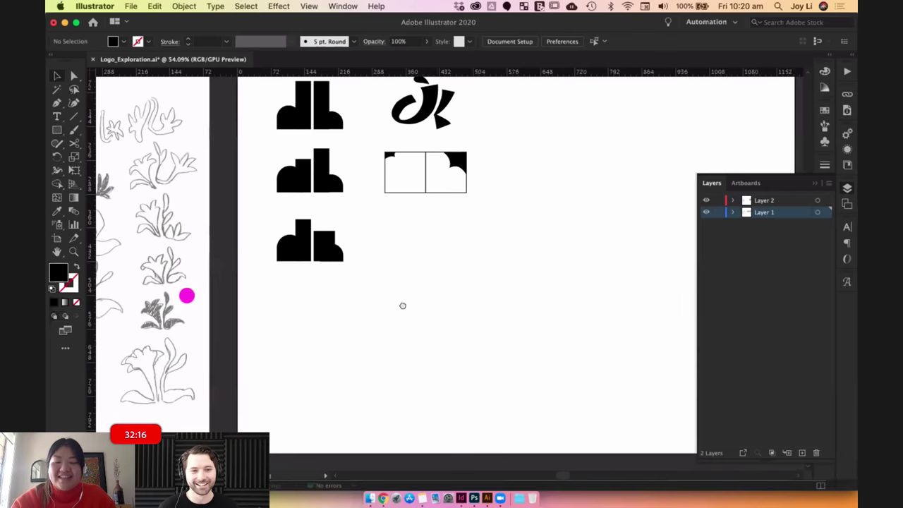
scroll(402, 306, up, 2)
key(super+v)
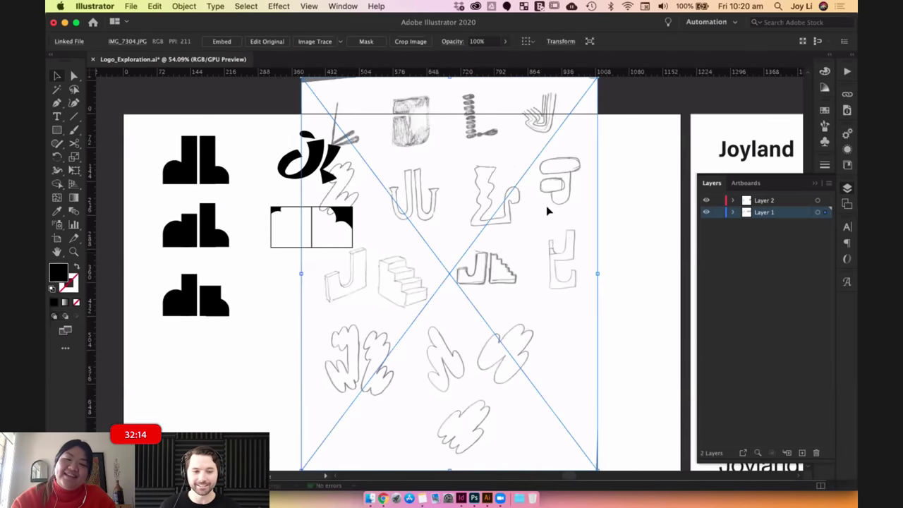
mouse_move(444, 278)
mouse_down()
mouse_move(524, 239)
mouse_move(512, 236)
mouse_up()
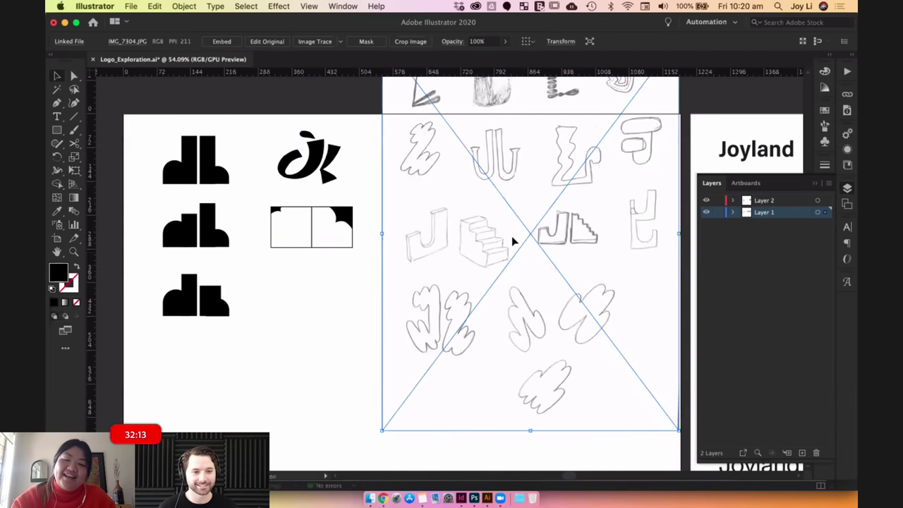
click(338, 359)
Lock Layer 1 so the block J and staircase sketch stays fixed for tracing.
scroll(338, 359, up, 5)
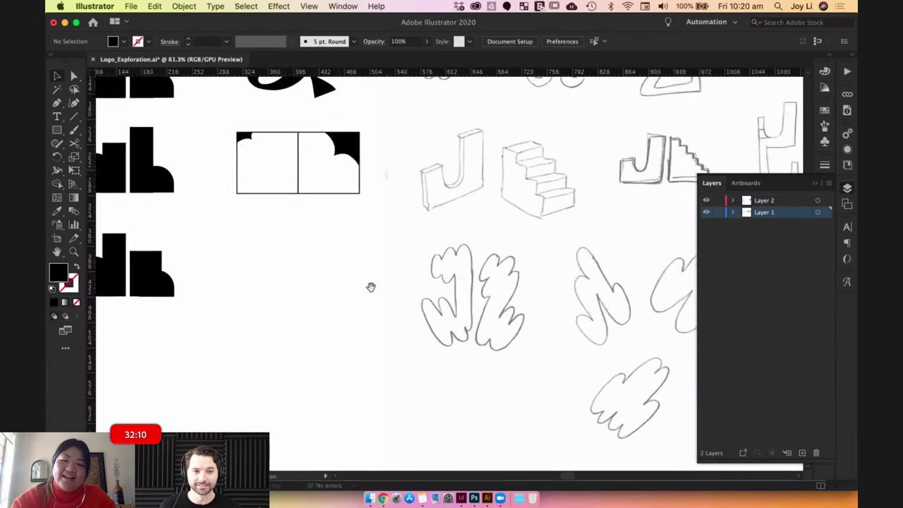
scroll(275, 344, right, 3)
scroll(276, 345, up, 2)
scroll(298, 312, up, 2)
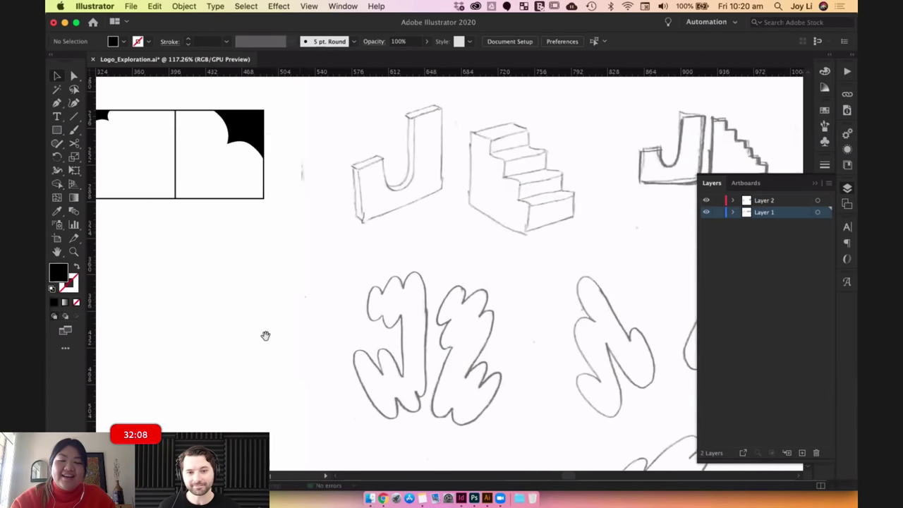
scroll(264, 336, right, 2)
scroll(264, 336, up, 2)
click(719, 213)
scroll(468, 240, up, 2)
scroll(467, 239, right, 1)
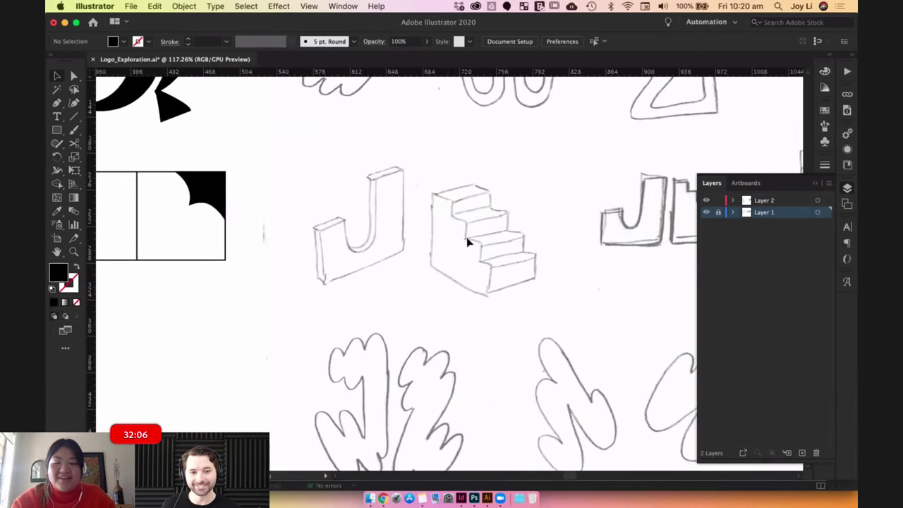
Draw a black rectangle about 98 pt wide on Layer 2 and move it just below the block J sketch.
click(62, 131)
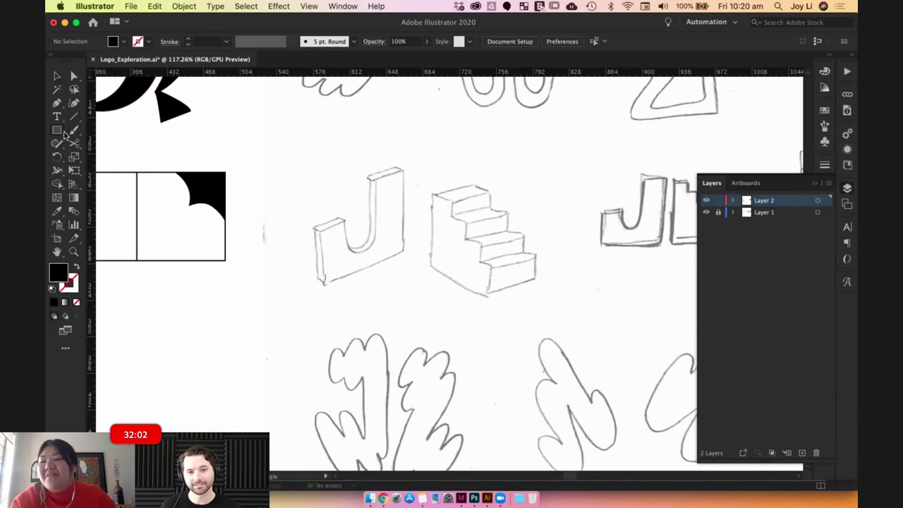
drag(299, 145, 400, 277)
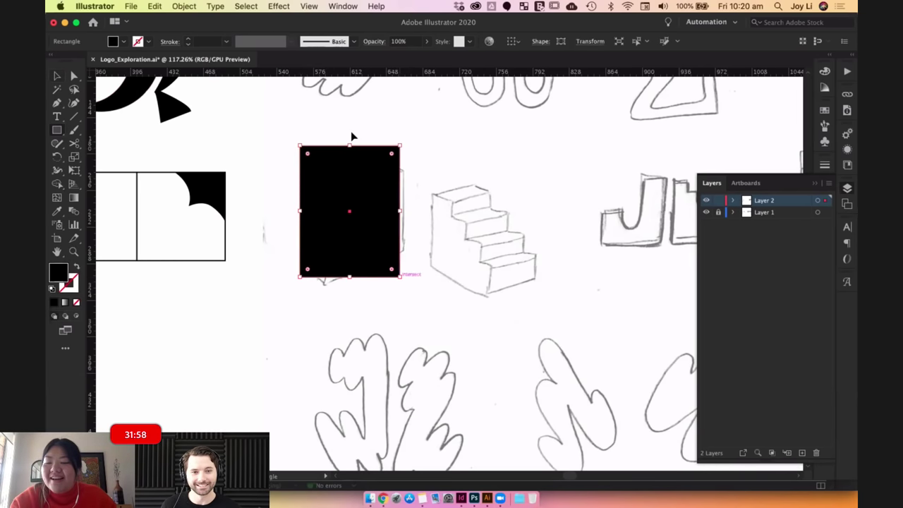
scroll(404, 289, down, 1)
drag(383, 195, 385, 344)
click(424, 247)
drag(424, 247, 438, 235)
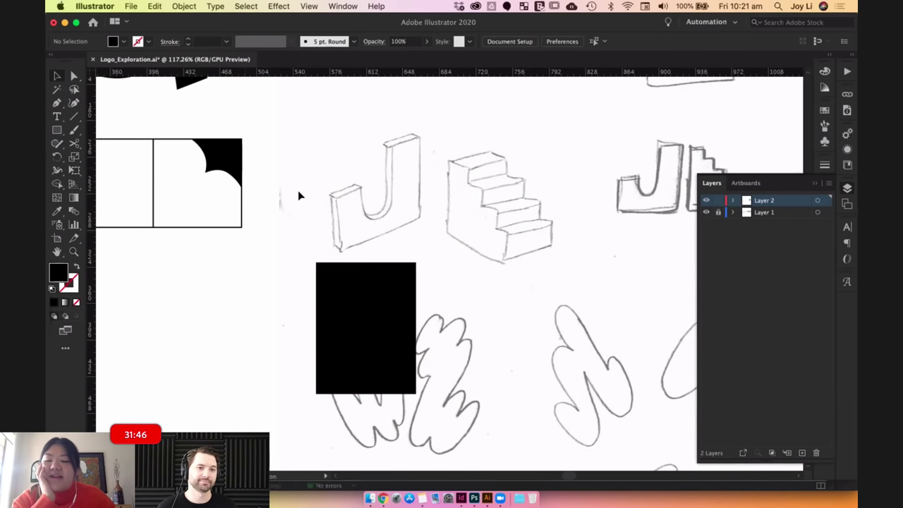
Draw a black circle beside the rectangle, cut it horizontally through its centre and delete the upper half.
drag(59, 133, 94, 158)
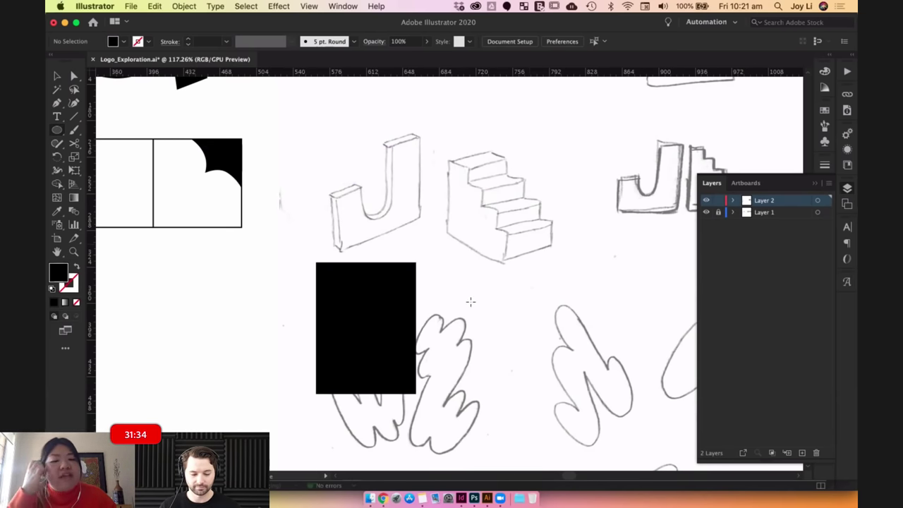
mouse_move(491, 313)
mouse_down()
mouse_move(524, 355)
mouse_move(522, 344)
mouse_up()
key(c)
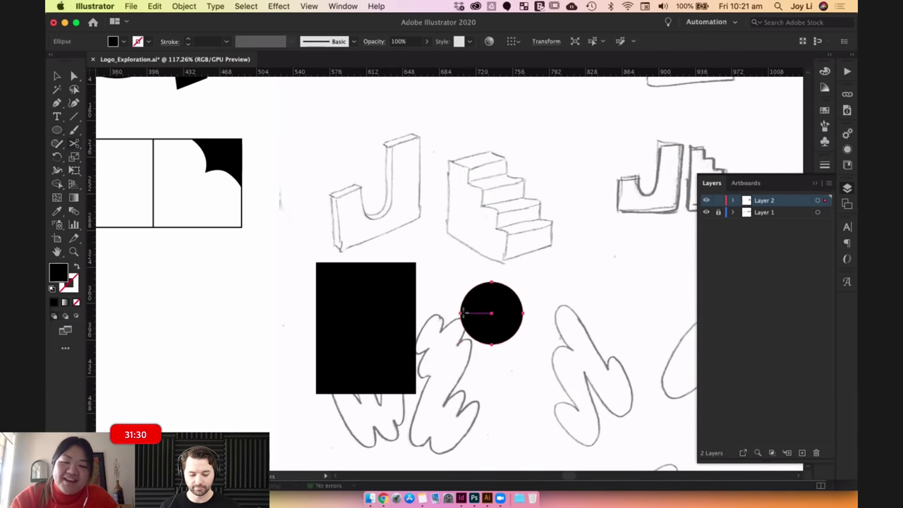
click(522, 313)
click(57, 76)
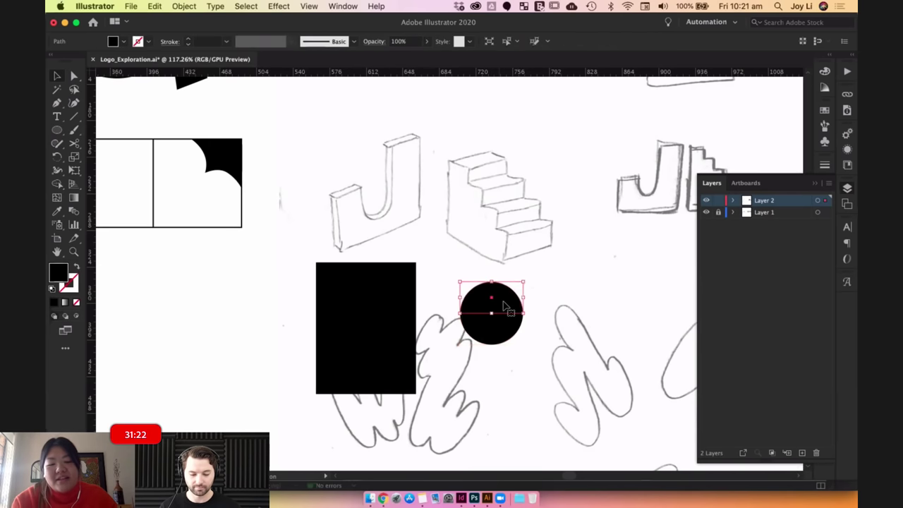
key(Delete)
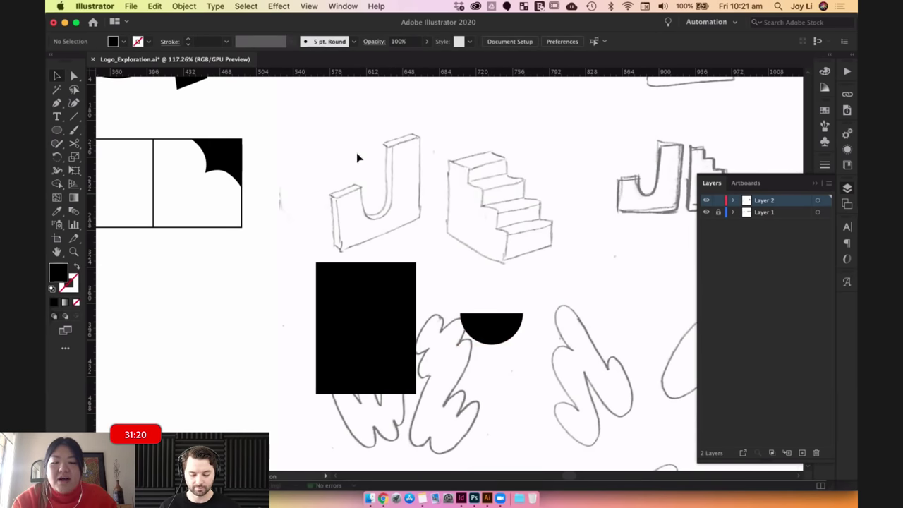
Move the half circle up beside the black rectangle and draw a rectangle of the same width directly on top of its flat edge.
drag(484, 319, 463, 282)
drag(177, 177, 127, 159)
click(59, 133)
drag(61, 135, 120, 129)
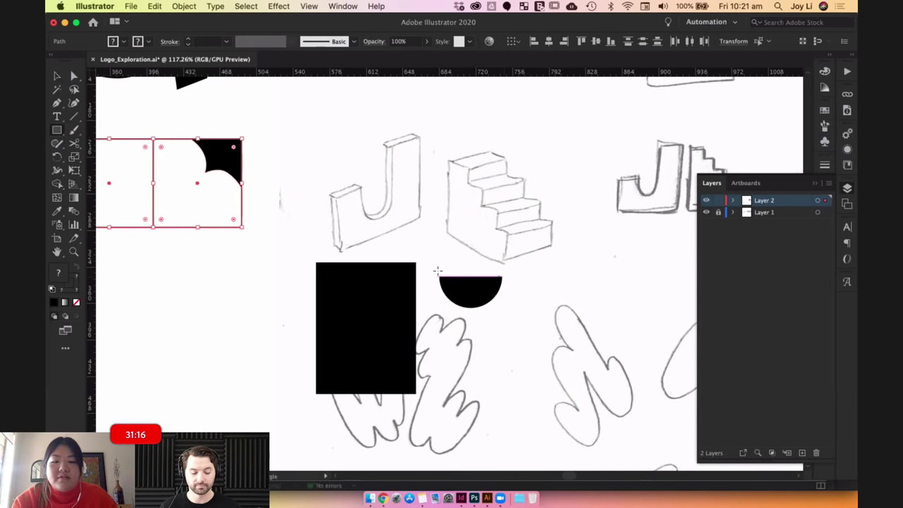
drag(438, 277, 486, 335)
click(58, 76)
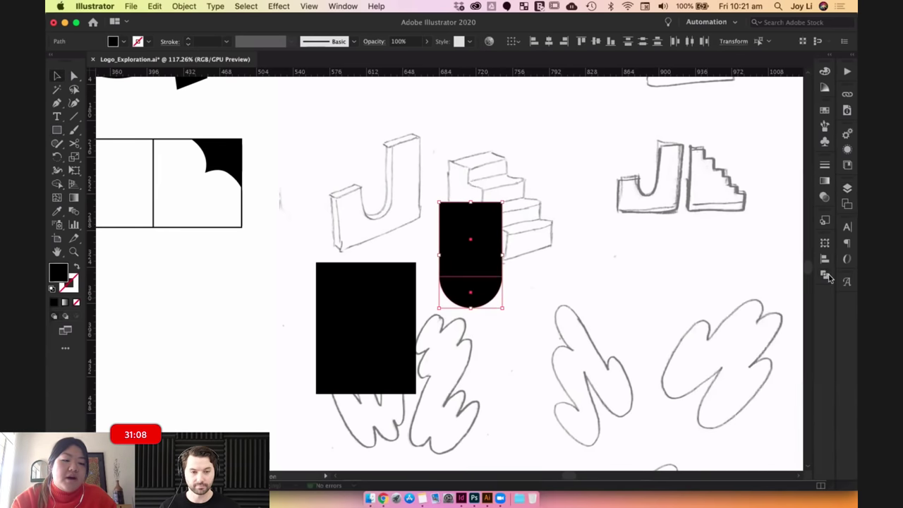
Try to unite the small rectangle and the half circle into one rounded slot shape.
click(826, 275)
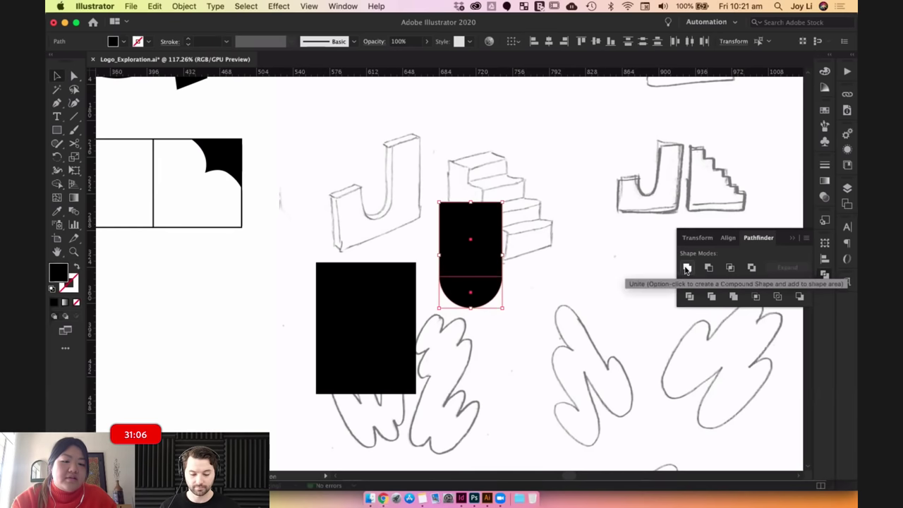
click(686, 268)
click(609, 274)
drag(498, 249, 513, 329)
key(ctrl+z)
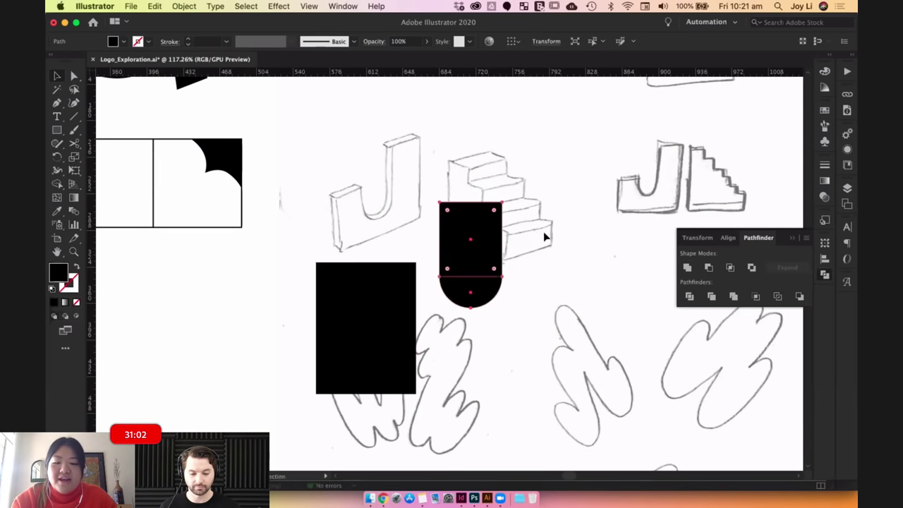
Place the small rectangle and half circle on the large black rectangle's top edge, and move all three clear of the sketches.
click(538, 236)
click(499, 242)
shift+click(480, 288)
drag(486, 211, 383, 274)
shift+click(389, 391)
drag(398, 367, 283, 367)
drag(373, 279, 262, 313)
Fill the small rectangle and half circle with white.
click(261, 353)
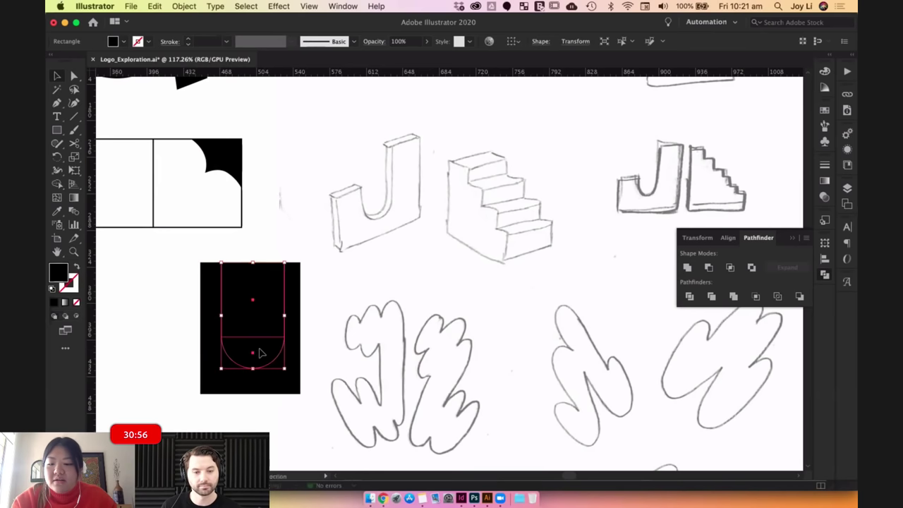
double_click(70, 277)
text(ffffff)
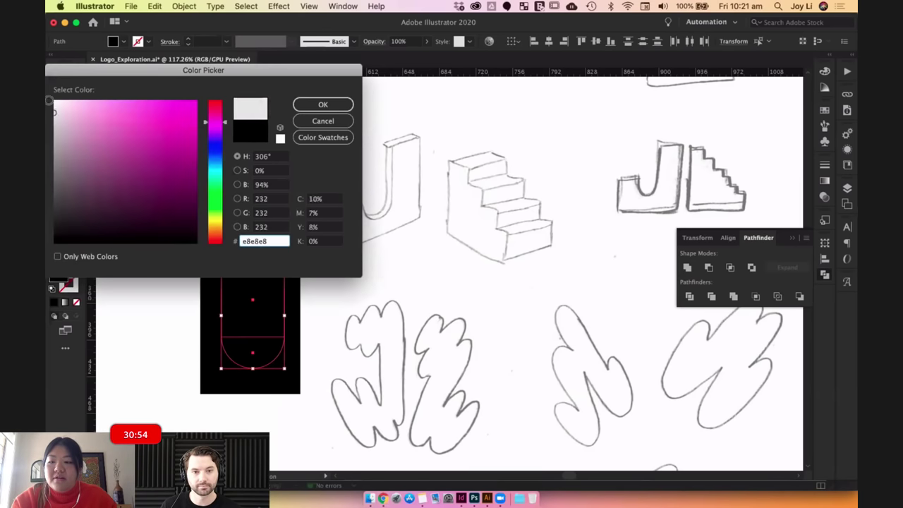
click(346, 106)
click(390, 290)
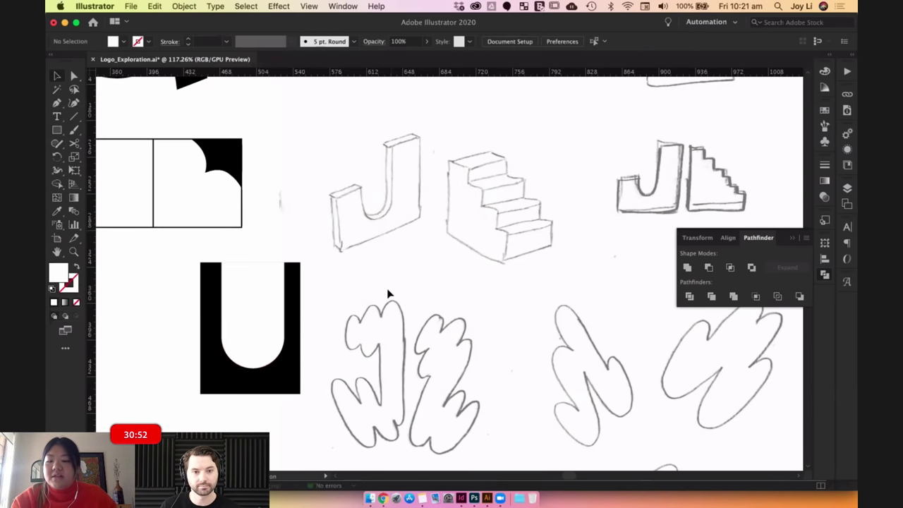
Scale the white slot down proportionally and centre it horizontally along the black rectangle's top edge.
click(261, 355)
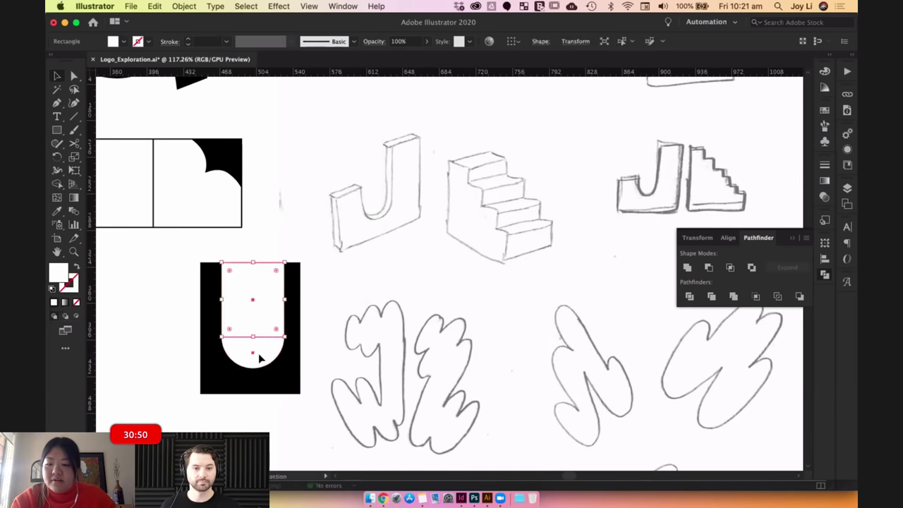
drag(258, 298, 259, 292)
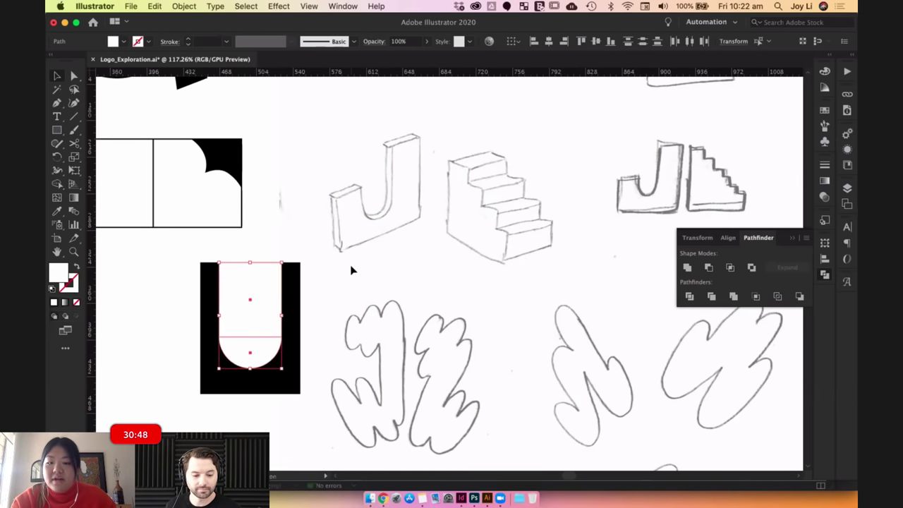
click(350, 265)
click(271, 323)
drag(282, 337, 272, 355)
drag(250, 316, 264, 308)
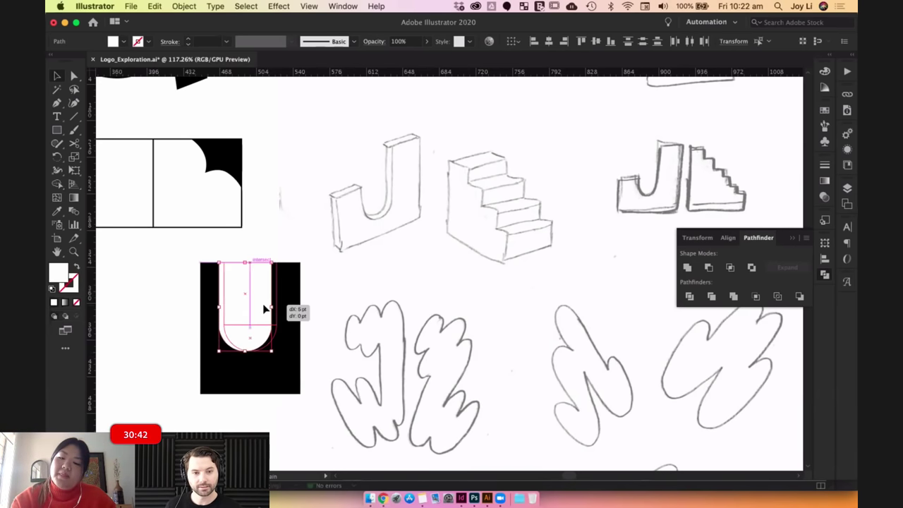
click(351, 285)
Shorten the black rectangle to about 118 pt high and widen it slightly and equally on both sides.
click(259, 391)
drag(251, 393, 253, 384)
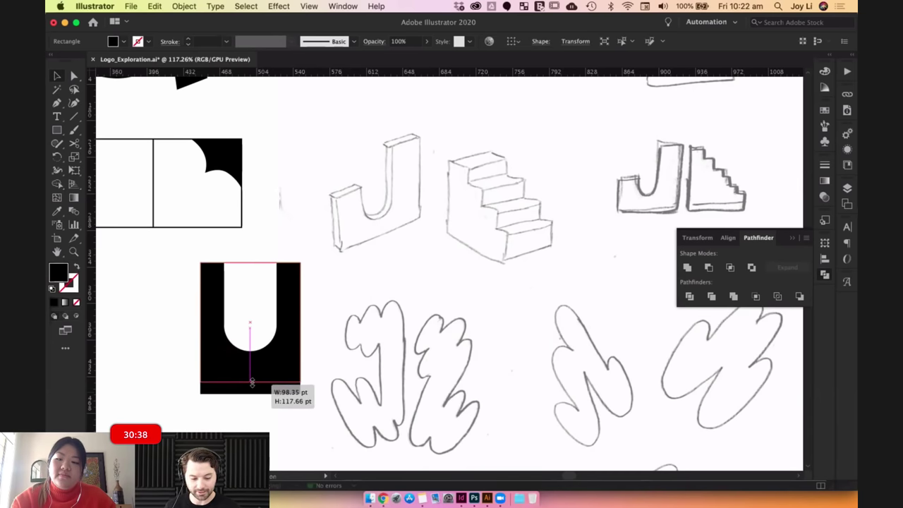
drag(348, 310, 402, 298)
click(346, 307)
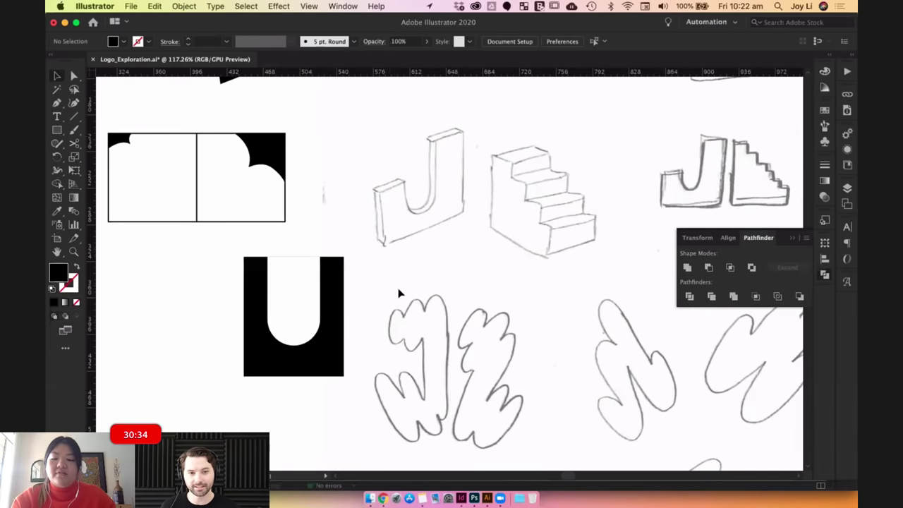
click(340, 293)
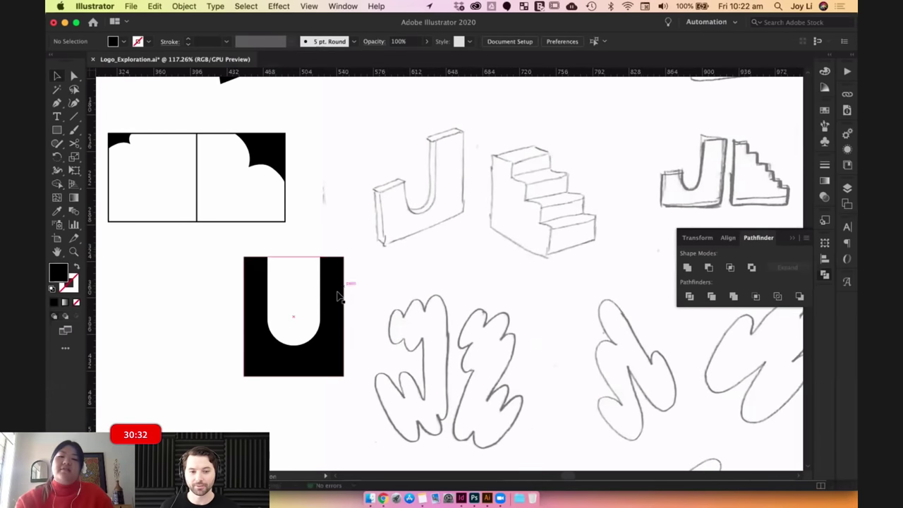
drag(344, 317, 348, 316)
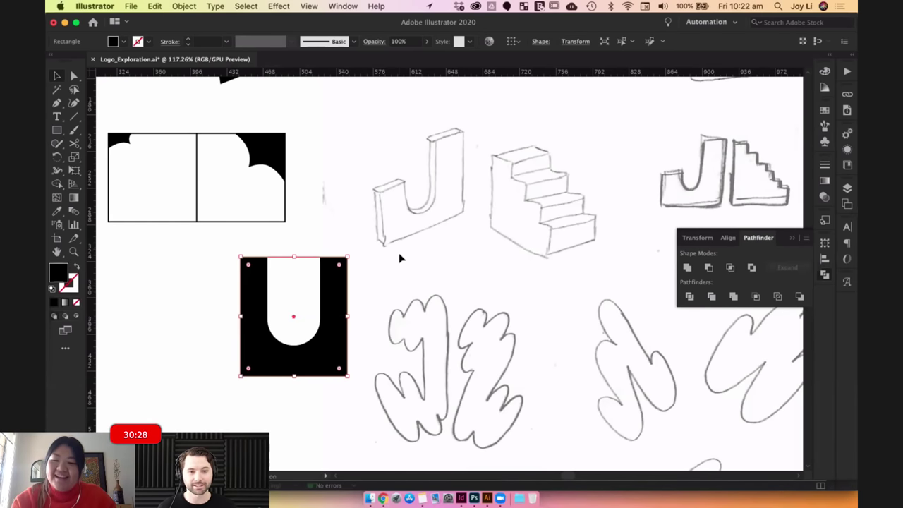
click(398, 261)
Move the U block beneath the two-panel mark with a duplicate to its right, and subtract the white slot from the duplicate.
scroll(409, 299, left, 2)
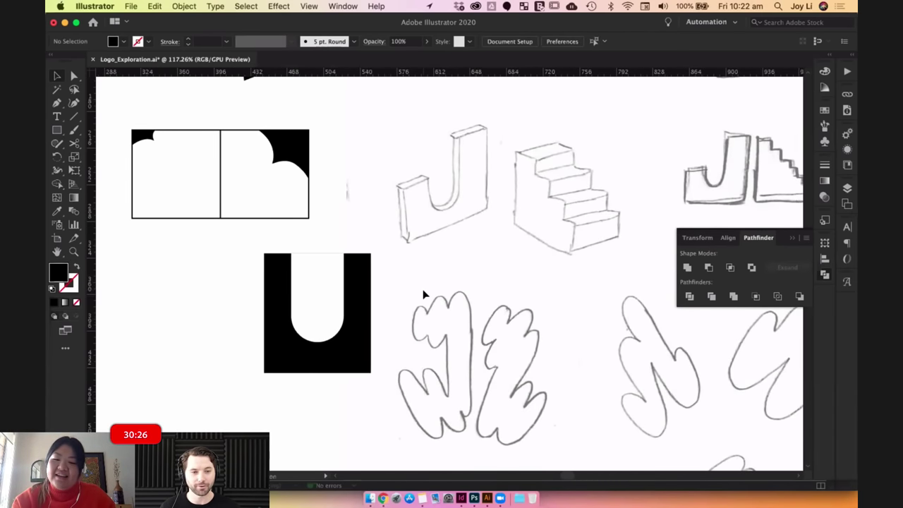
drag(408, 278, 242, 333)
drag(330, 302, 369, 325)
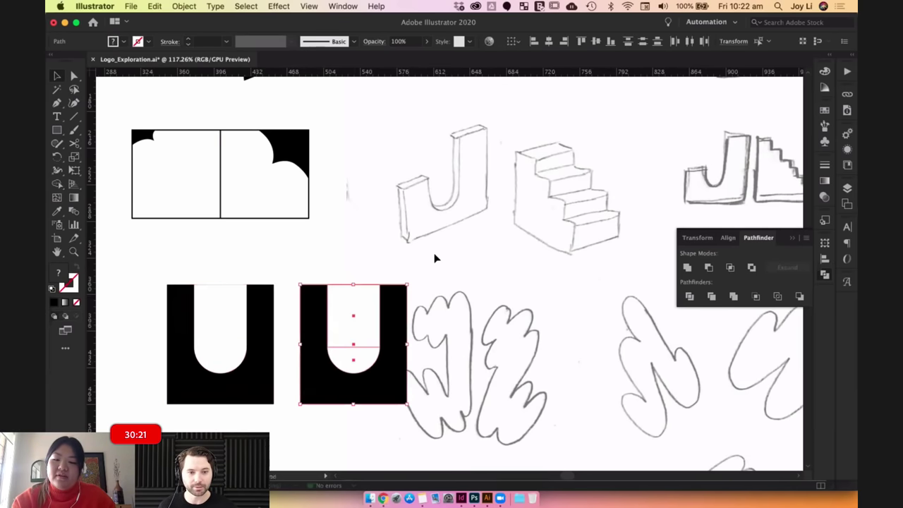
click(708, 268)
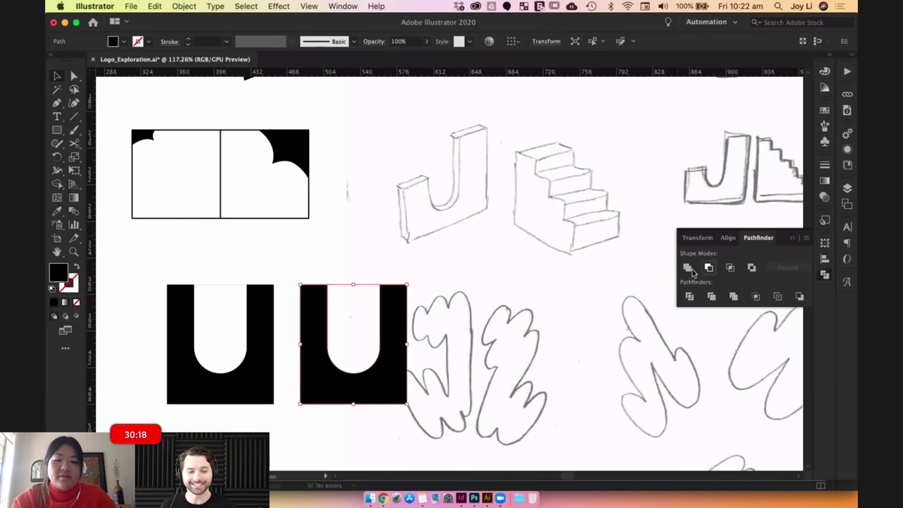
Move the subtracted U block further right, away from the original U block.
click(454, 292)
mouse_move(412, 318)
mouse_down()
mouse_move(465, 311)
mouse_move(462, 318)
mouse_up()
click(527, 282)
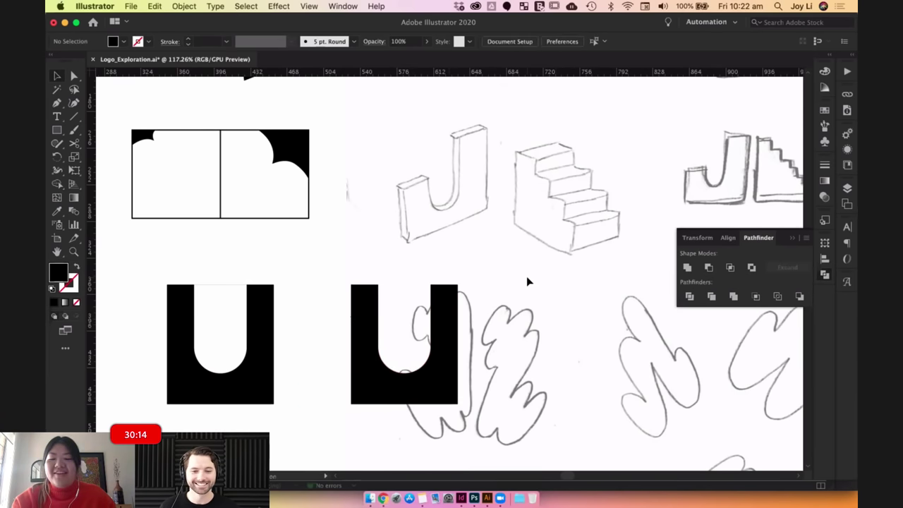
Lower the top of the subtracted block's left arm to form a J, and shift the shape slightly left and up.
click(75, 76)
drag(348, 278, 378, 336)
click(399, 235)
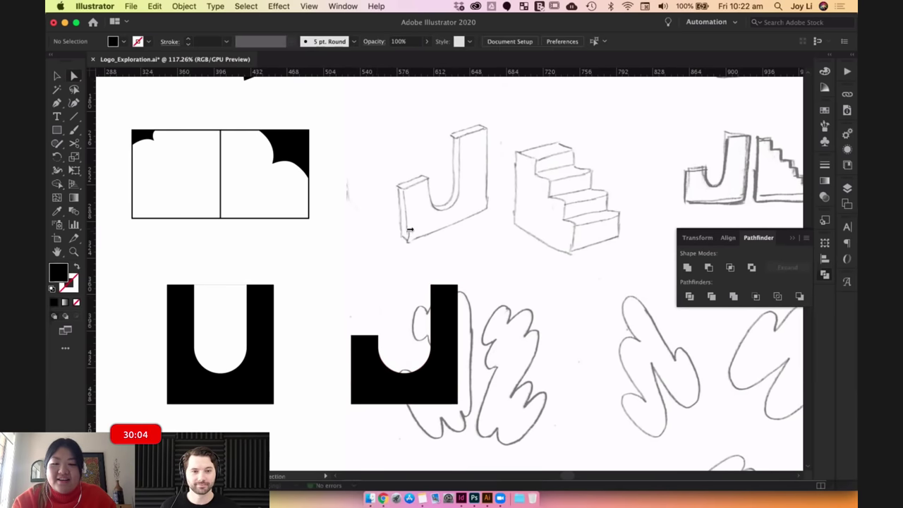
click(55, 76)
drag(456, 347, 419, 359)
click(492, 292)
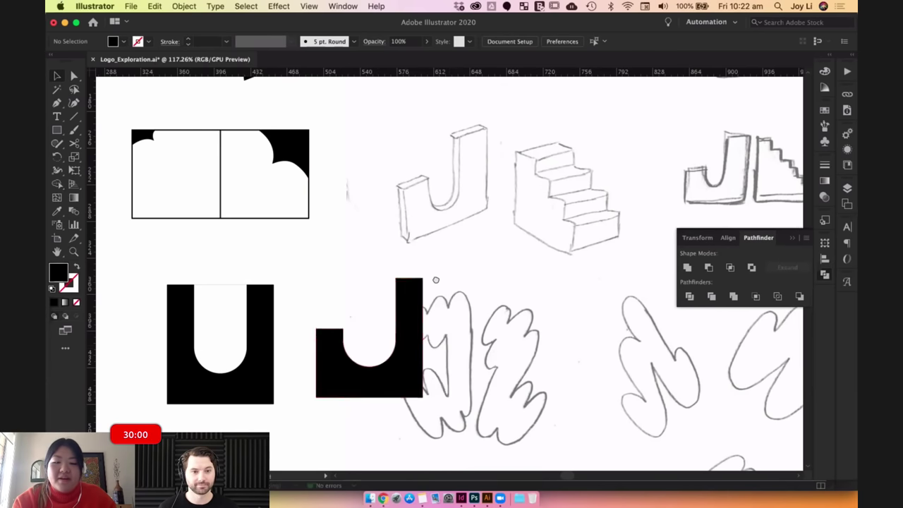
Draw a horizontal line about 150 pt long beneath the staircase sketch, with a black 1 pt stroke and no fill.
scroll(435, 280, right, 5)
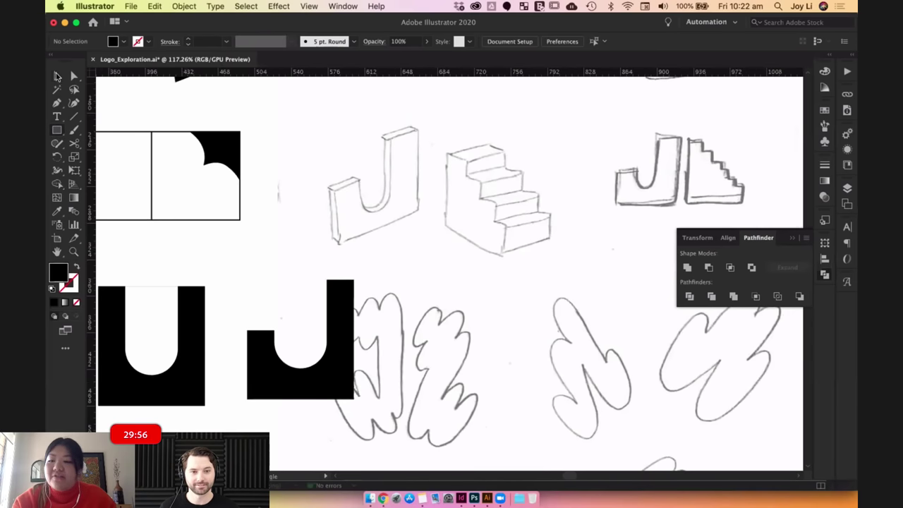
click(74, 118)
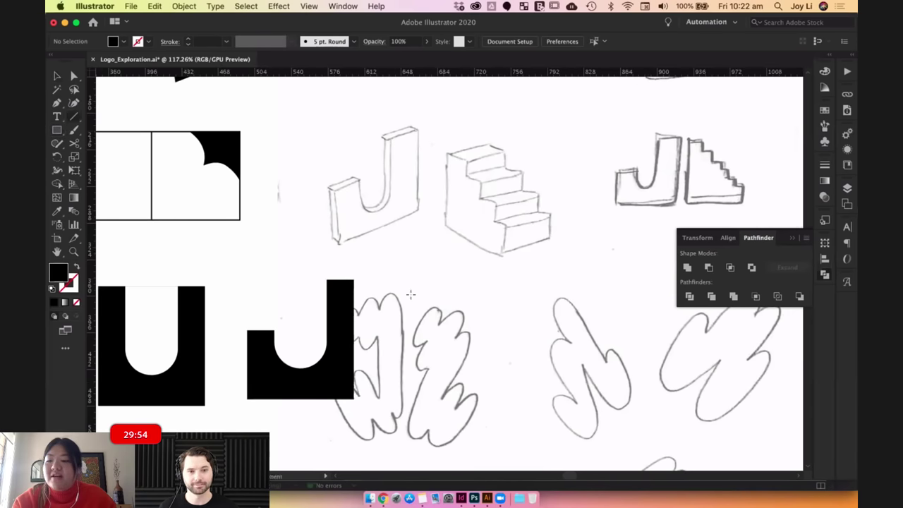
drag(396, 280, 552, 282)
click(52, 289)
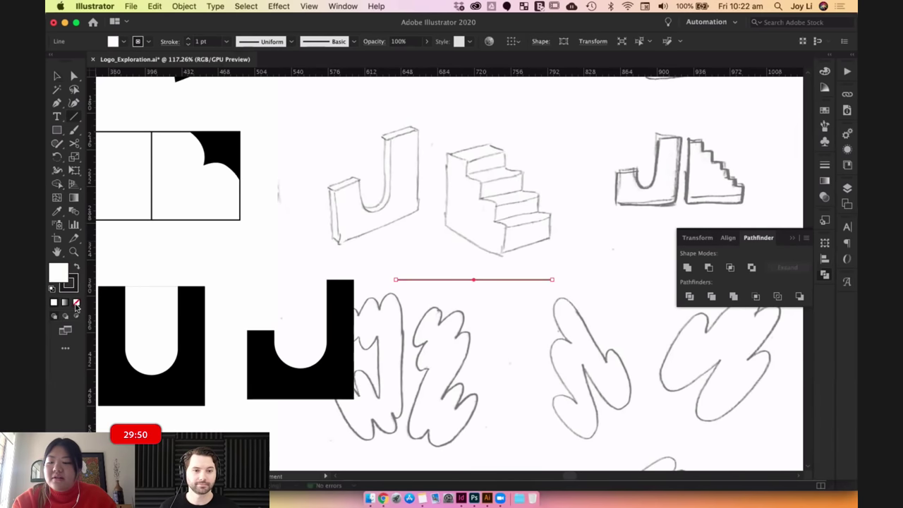
click(76, 302)
click(442, 287)
click(440, 284)
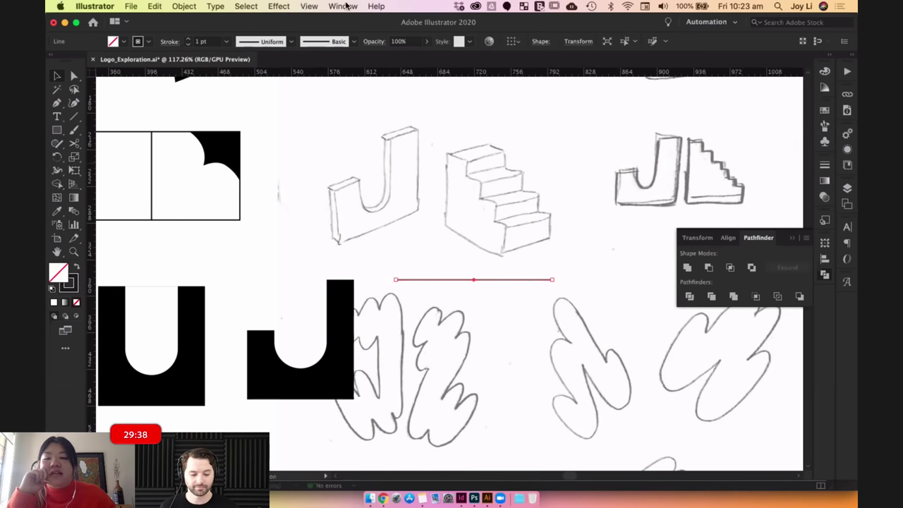
Apply a Zig Zag effect to the line with a 5 pt absolute size, 14 ridges per segment and corner points.
click(280, 6)
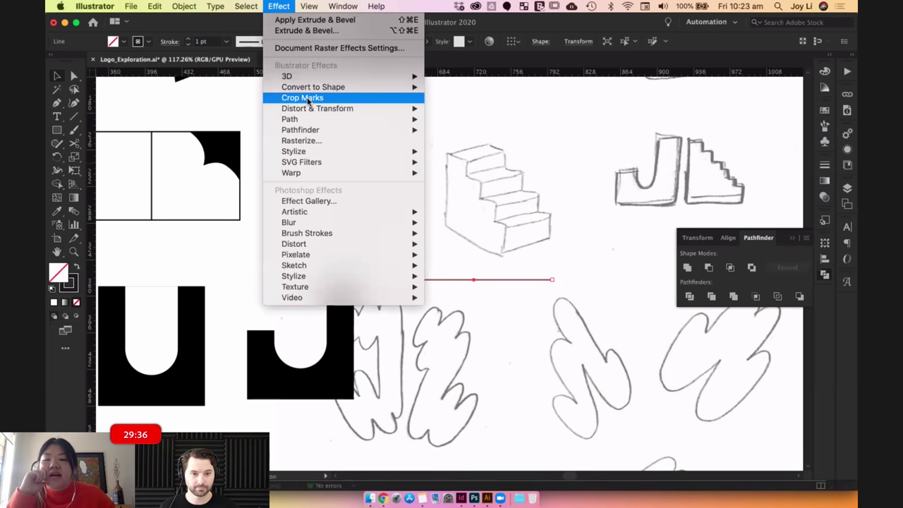
mouse_move(326, 155)
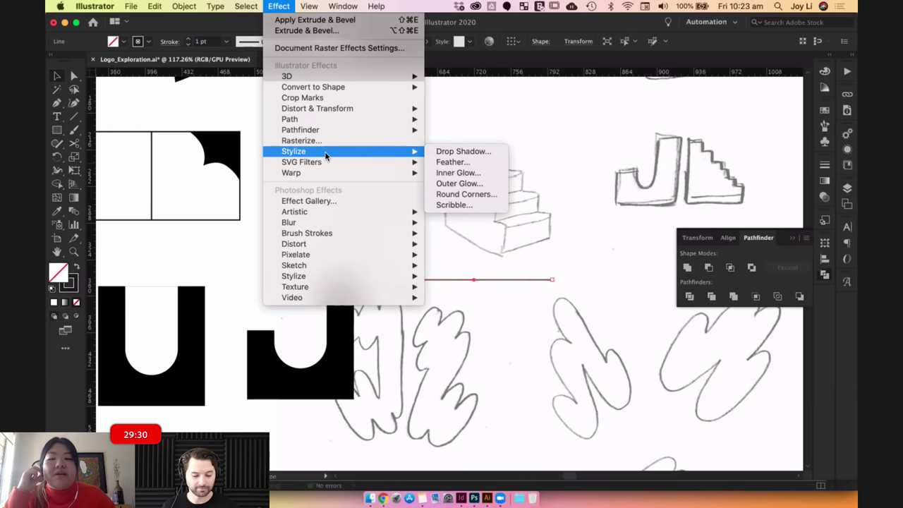
mouse_move(323, 110)
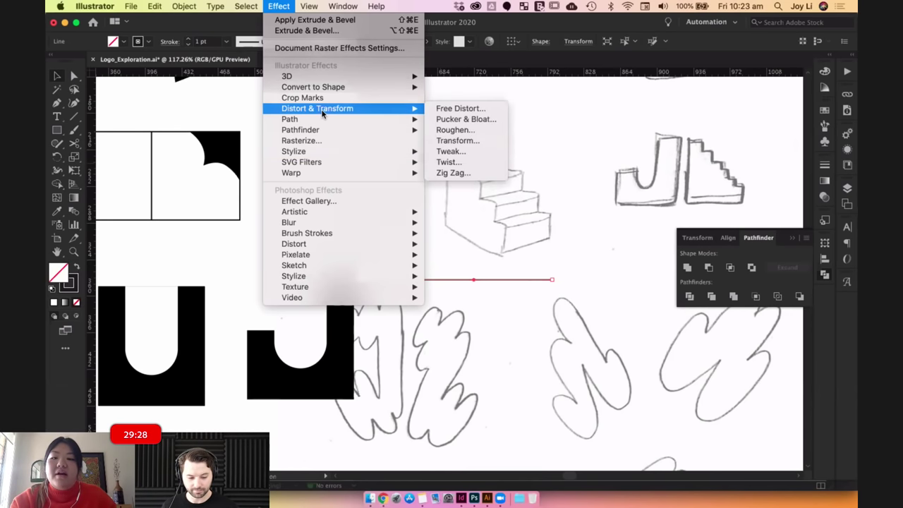
click(457, 173)
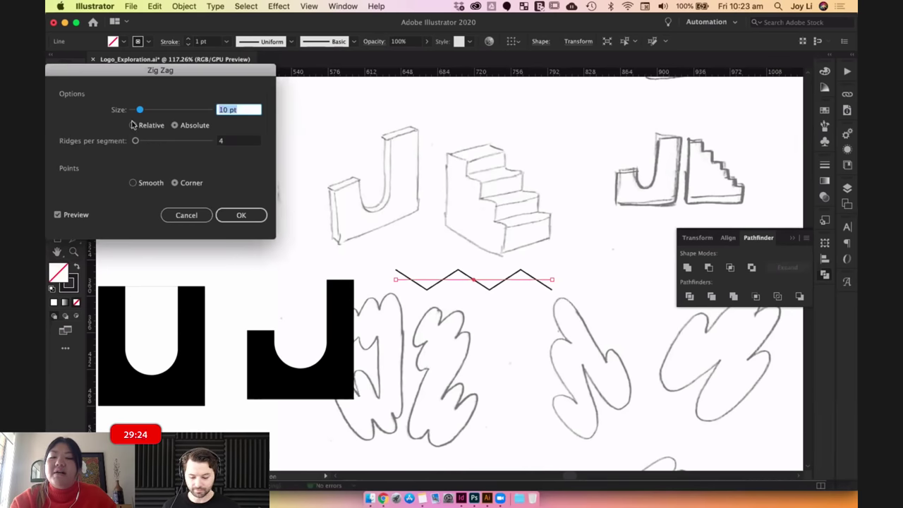
drag(143, 144, 151, 144)
drag(140, 110, 135, 111)
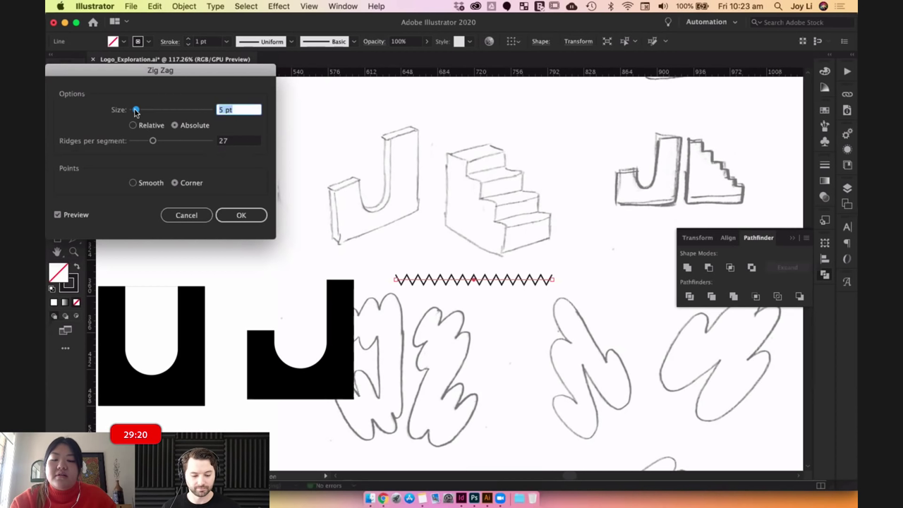
drag(153, 141, 143, 142)
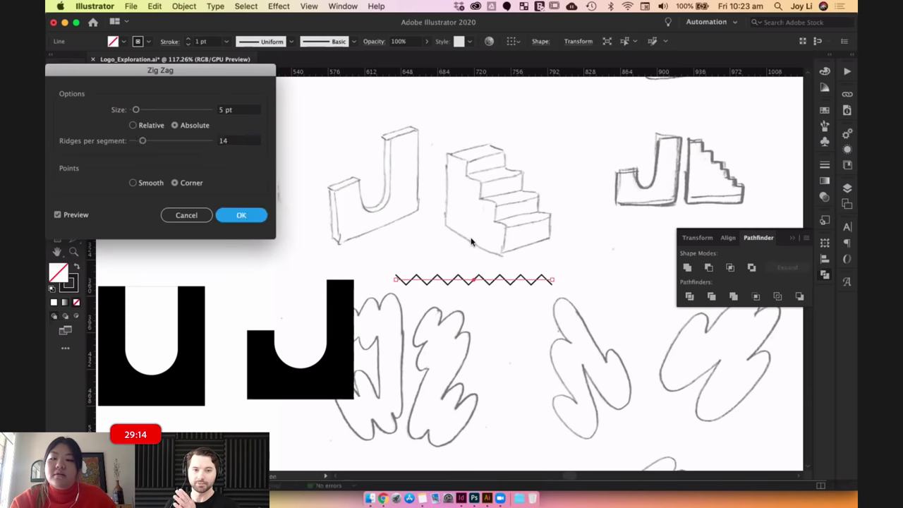
click(241, 215)
Place a copy of the zigzag line above the U block and reselect the original zigzag.
click(487, 251)
click(462, 284)
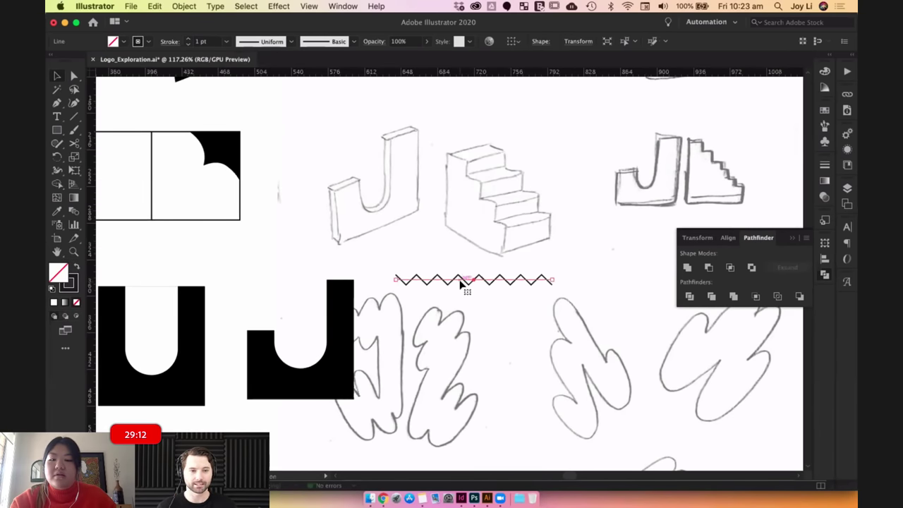
drag(530, 283, 169, 264)
click(458, 277)
click(463, 282)
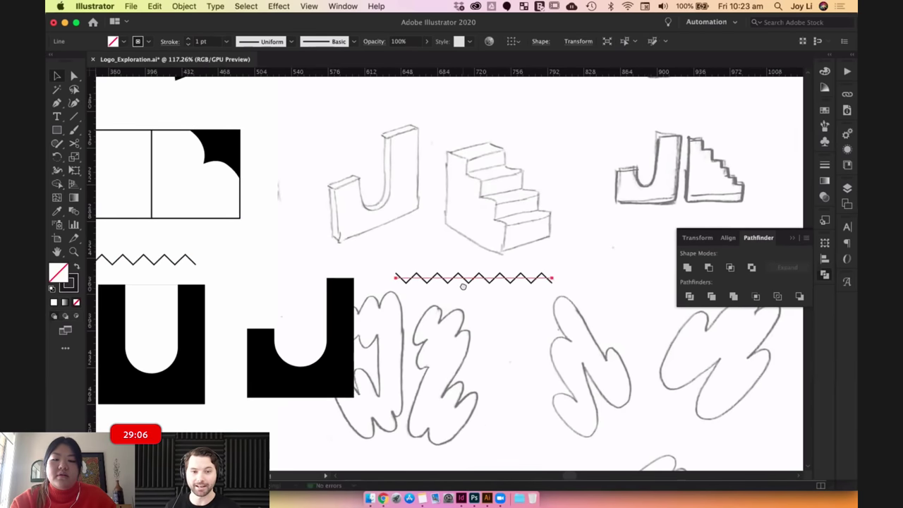
Expand the appearance of the original zigzag line beneath the staircase sketch.
scroll(628, 246, down, 1)
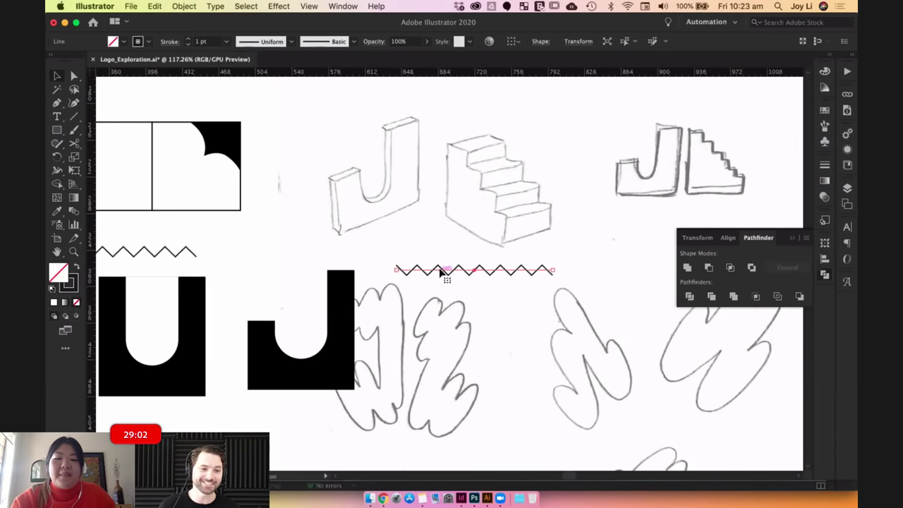
click(197, 6)
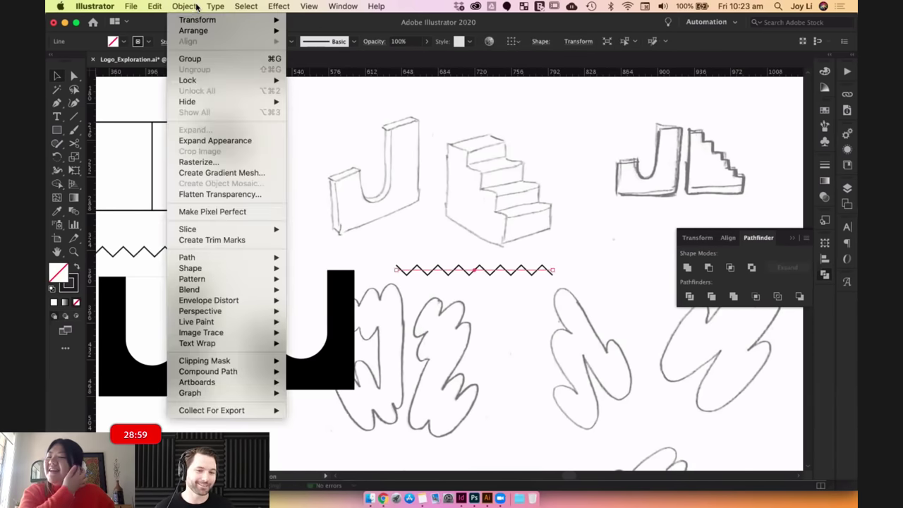
click(227, 142)
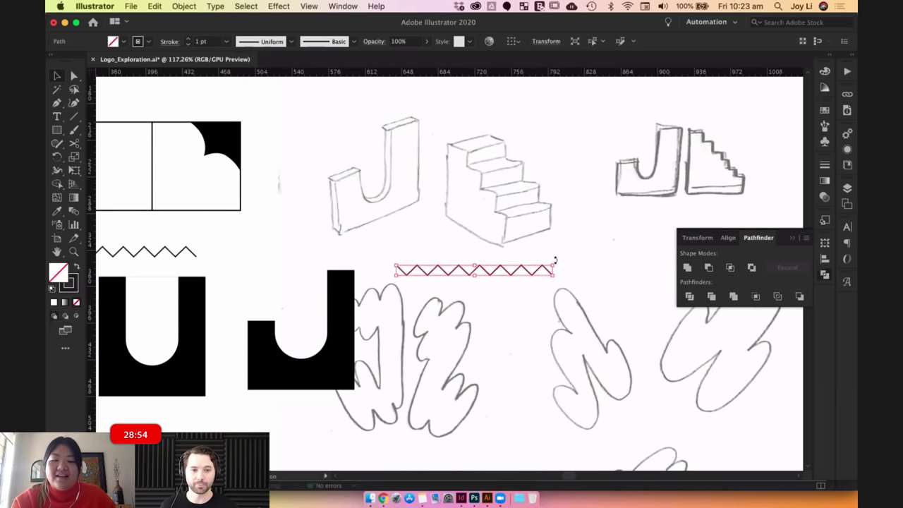
Rotate the expanded zigzag 45° clockwise into a descending staircase line and move it down and to the right.
drag(554, 258, 548, 330)
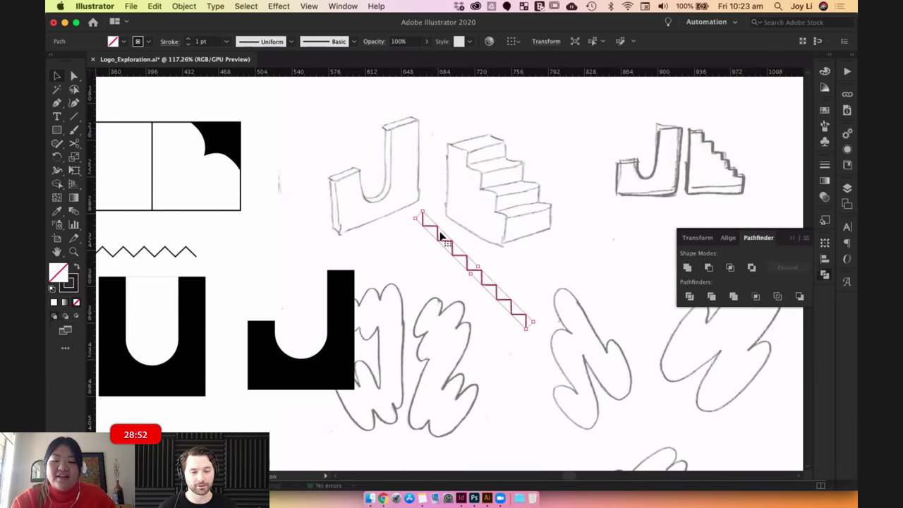
drag(440, 237, 507, 261)
click(501, 234)
key(super+shift+a)
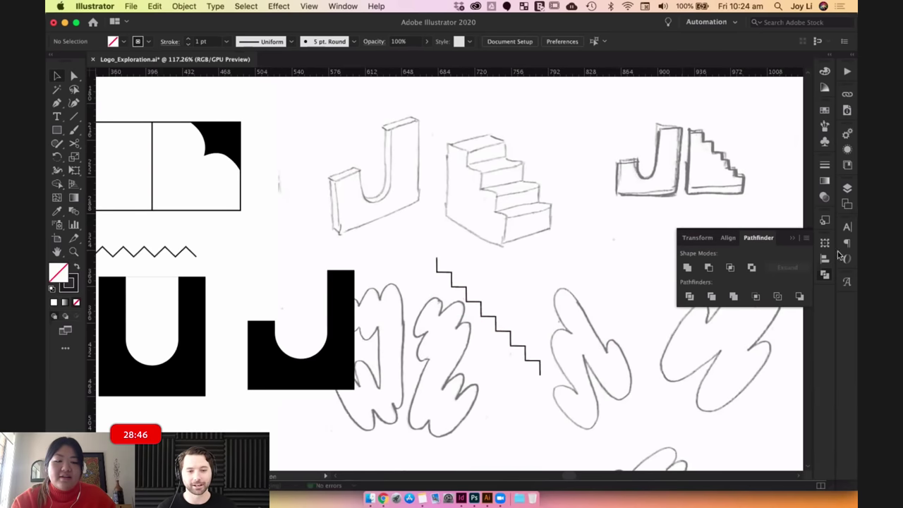
Hide the sketches on Layer 1 and move the J shape right, closer to the staircase line.
click(847, 189)
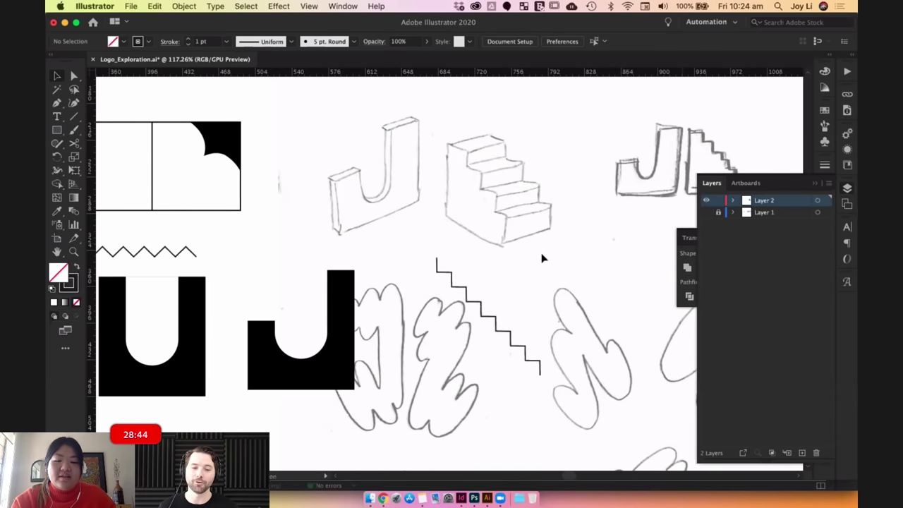
drag(334, 296, 395, 263)
click(426, 264)
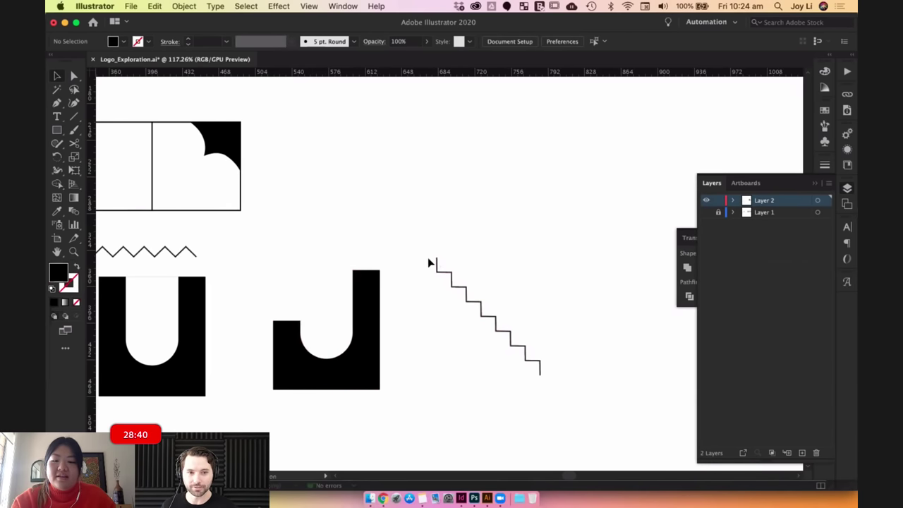
Delete the uppermost anchor point of the staircase line so it begins with a horizontal tread.
click(436, 271)
key(shift+c)
click(437, 256)
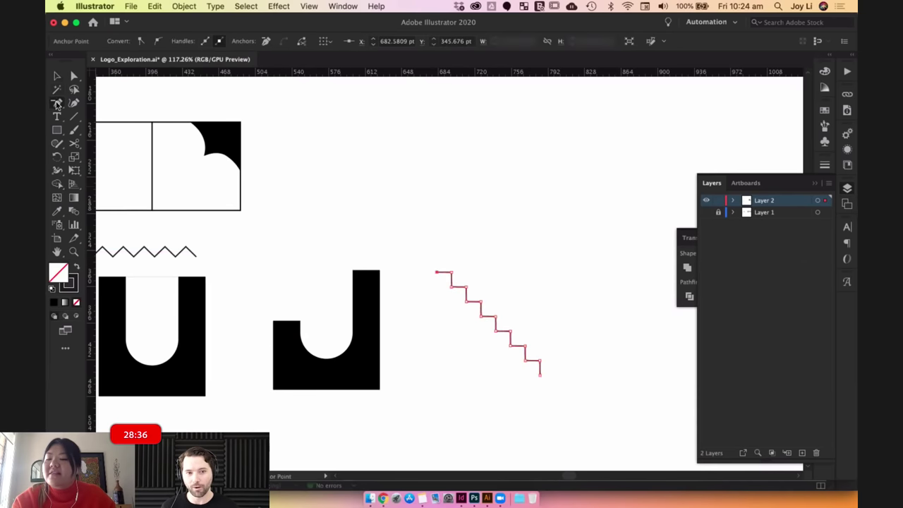
click(58, 105)
key(p)
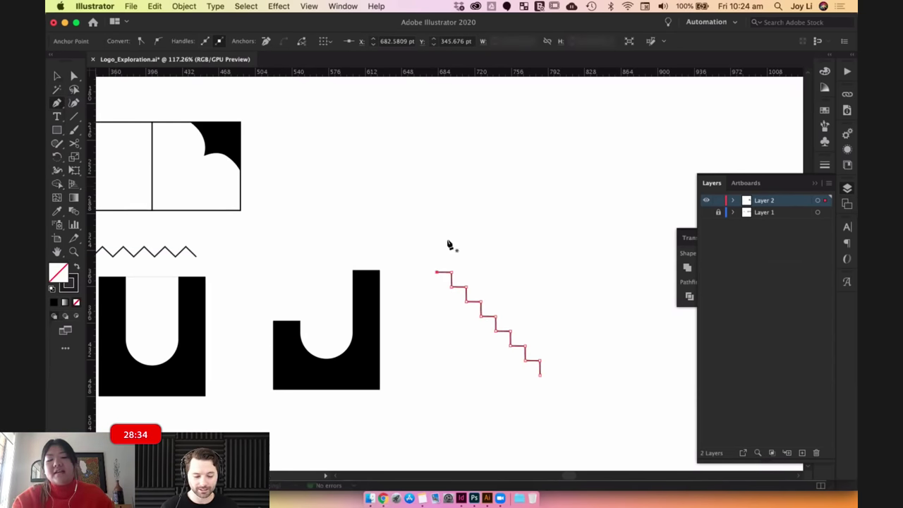
click(57, 76)
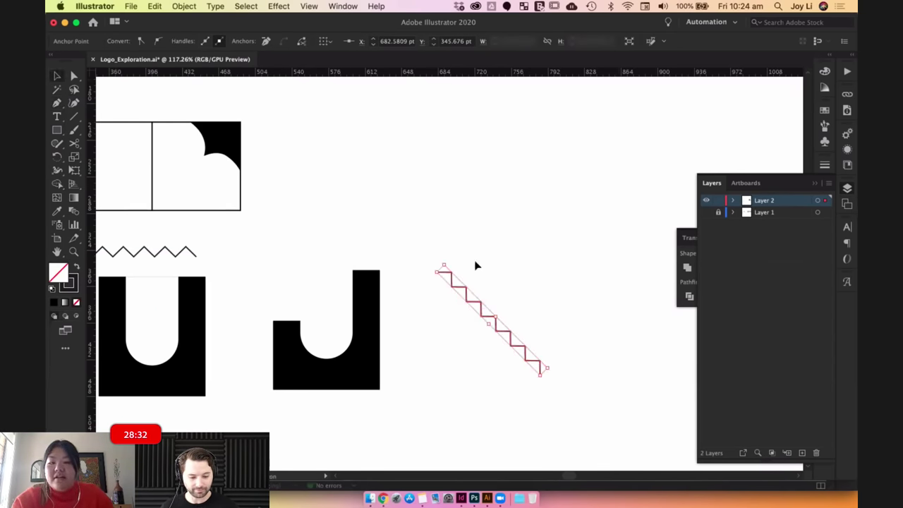
Scale the staircase line up proportionally and place it beside the J, with its top level with the J's top edge.
click(450, 281)
click(450, 282)
drag(544, 373, 550, 388)
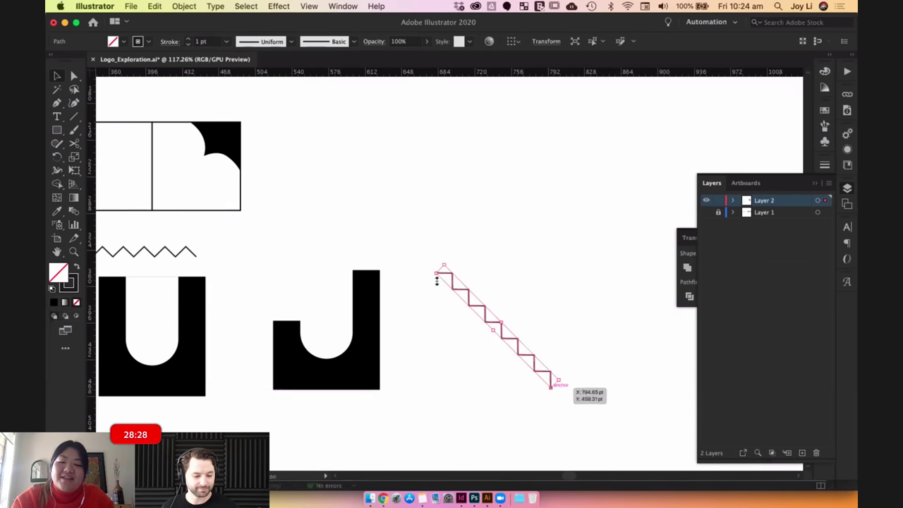
drag(436, 271, 401, 266)
key(super+z)
click(426, 223)
click(467, 234)
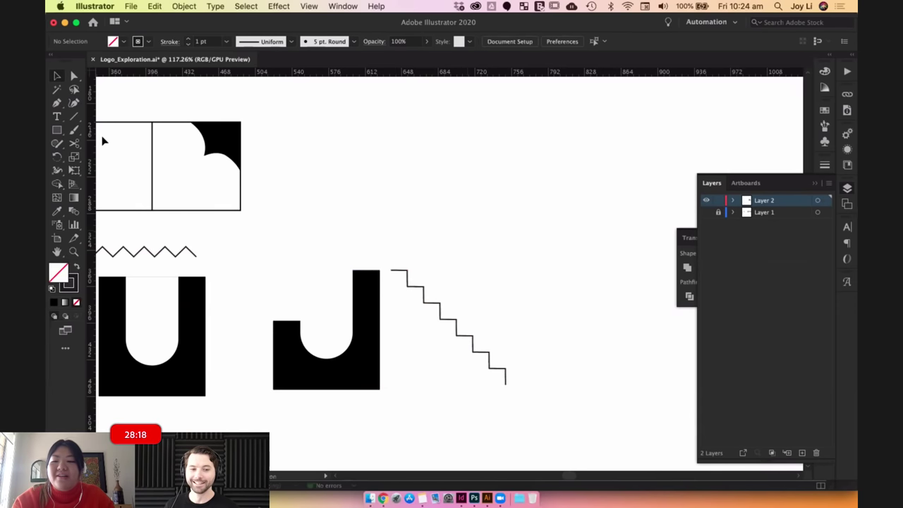
key(p)
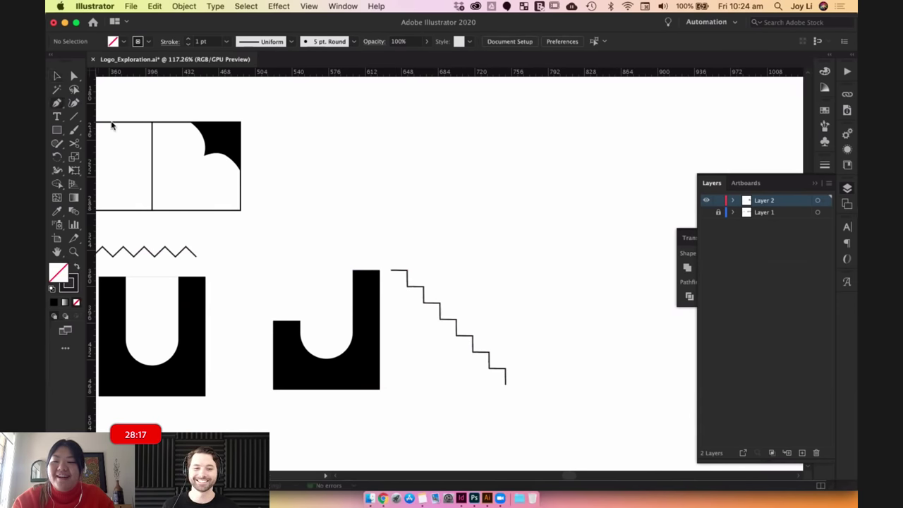
click(390, 270)
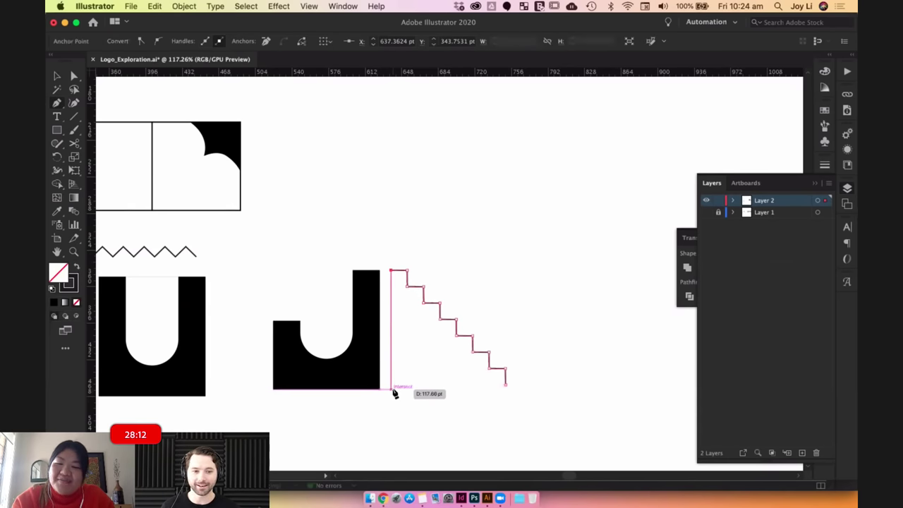
click(392, 389)
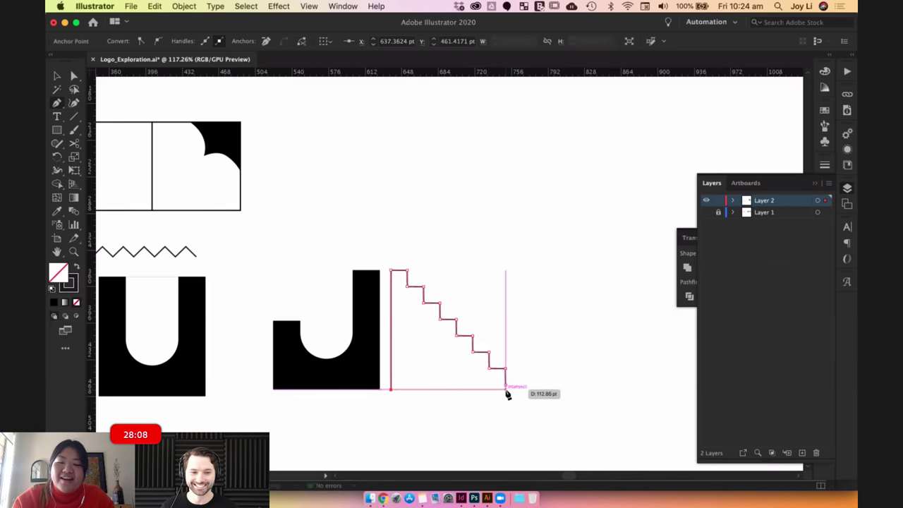
key(super+z)
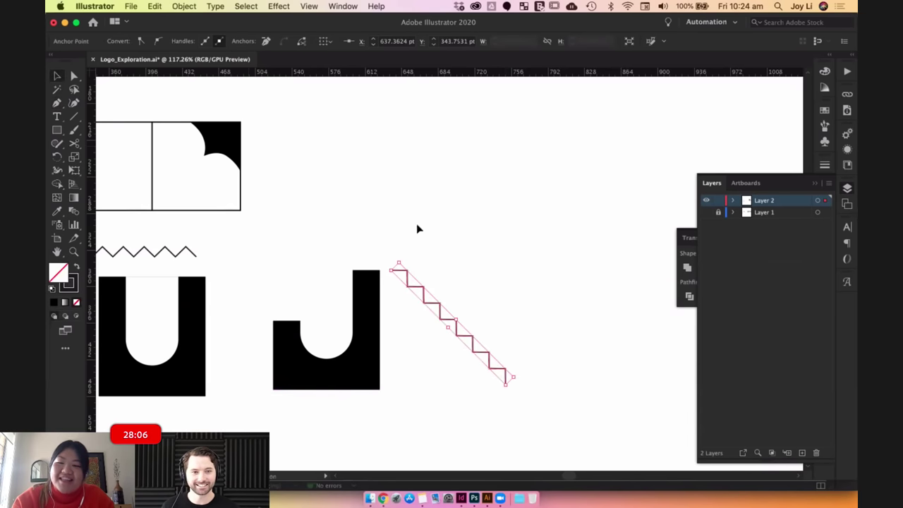
Enlarge the staircase line slightly towards the J's baseline and move it horizontally about 20 pt away from the J.
click(498, 347)
click(505, 376)
drag(506, 387, 508, 389)
click(545, 309)
drag(401, 275, 420, 276)
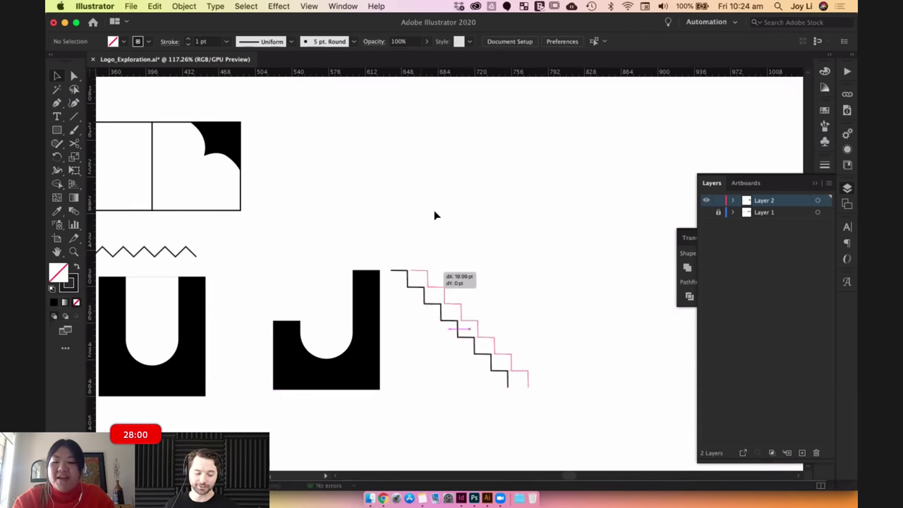
Extend the staircase path with the Pen tool by a vertical edge from its top end down to the J's baseline.
key(shift+super+a)
click(413, 273)
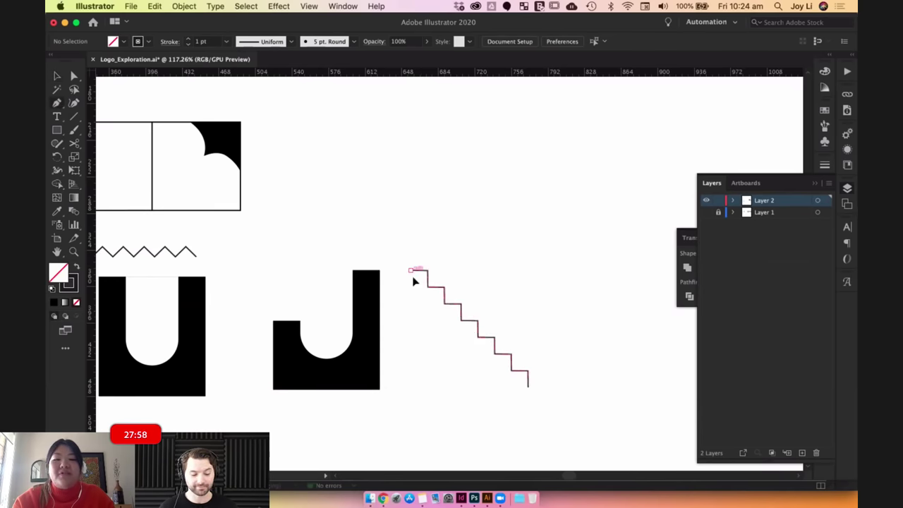
click(411, 390)
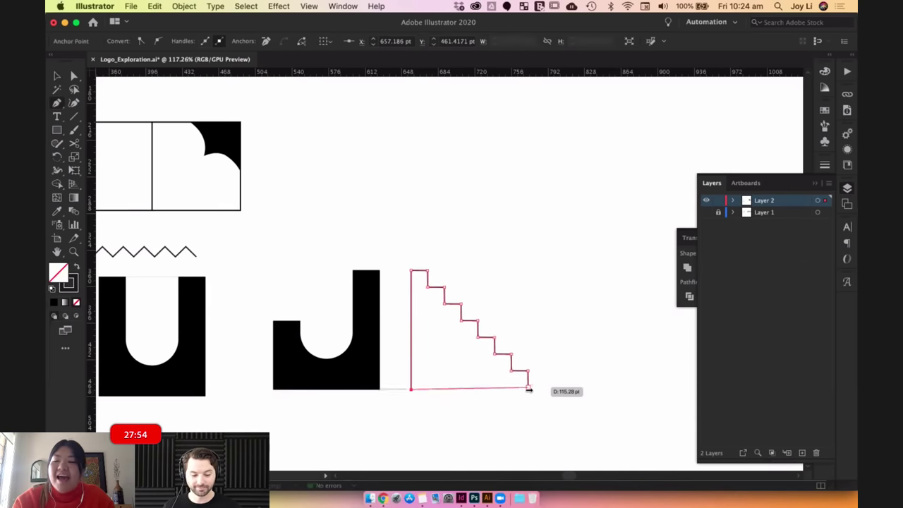
key(v)
click(129, 114)
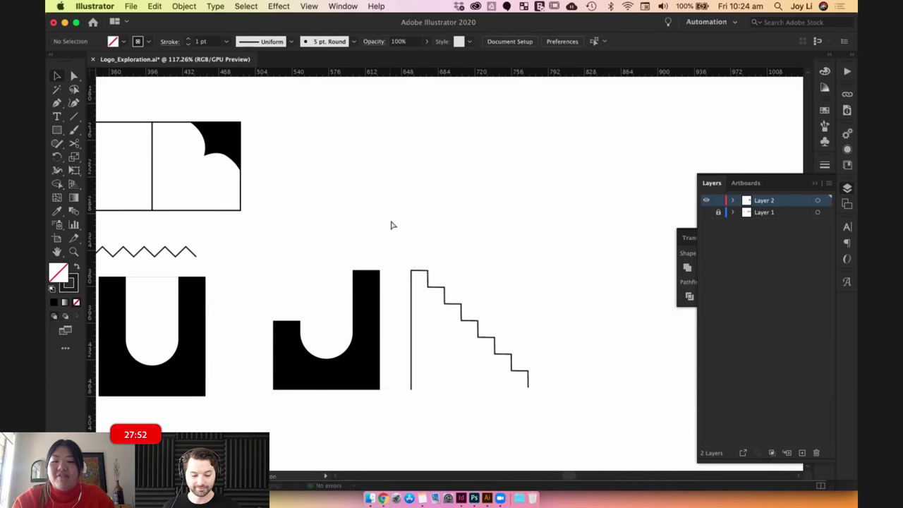
Undo the vertical edge on the staircase path and place a horizontal guide along the J's baseline.
key(super+z)
click(395, 82)
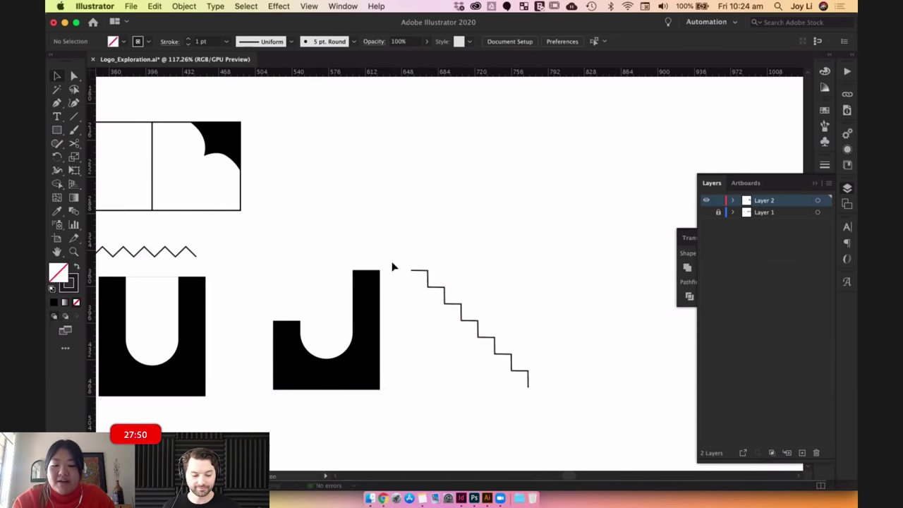
Enlarge the staircase line slightly until its lower end meets the guide at the J's baseline.
click(461, 311)
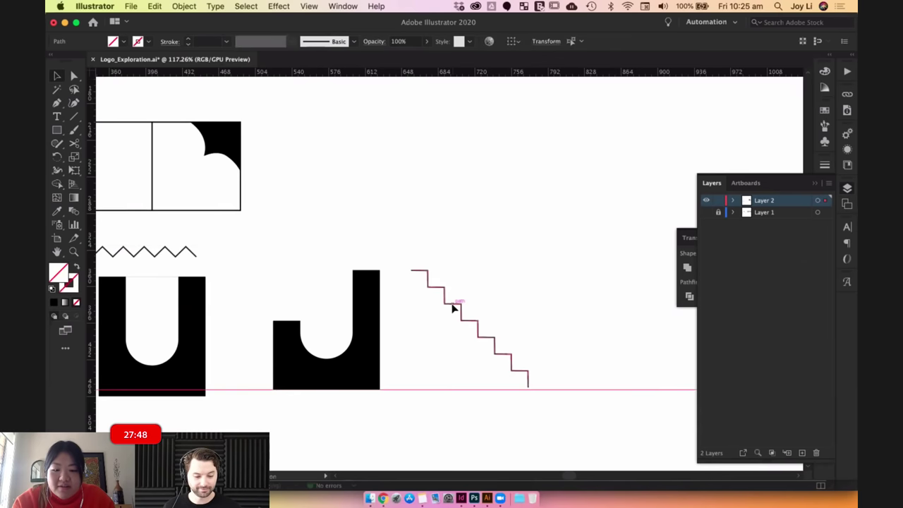
drag(530, 397, 530, 389)
scroll(590, 357, up, 3)
drag(460, 347, 556, 318)
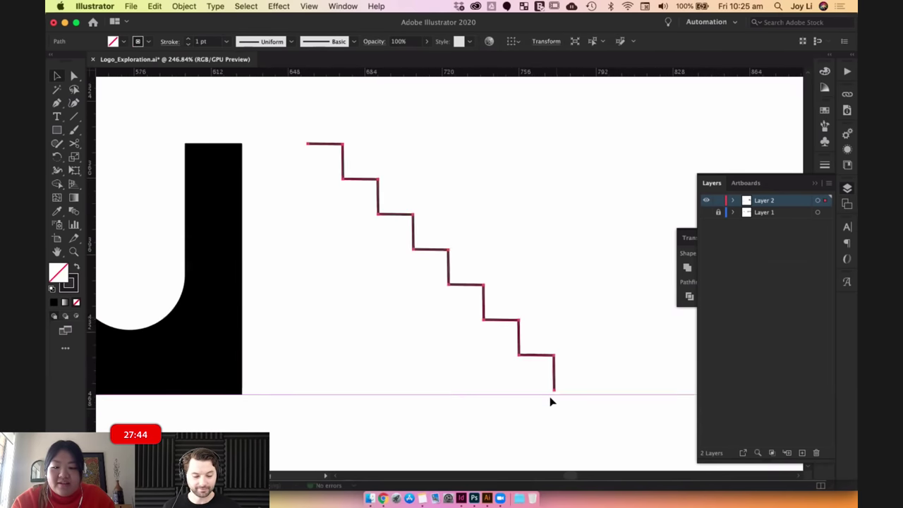
drag(555, 391, 558, 397)
click(593, 326)
scroll(591, 333, down, 2)
scroll(551, 296, down, 1)
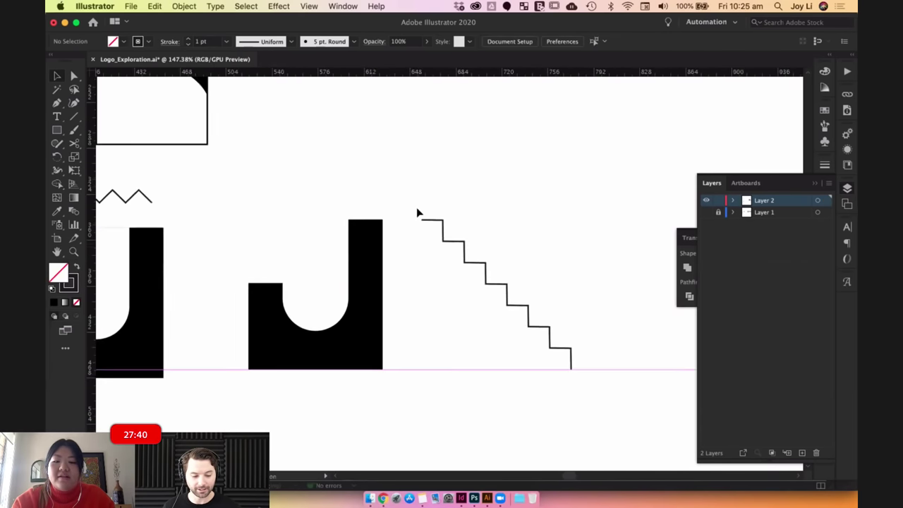
Close the staircase path with the Pen tool by a vertical edge down to the guide and a straight base edge.
click(58, 105)
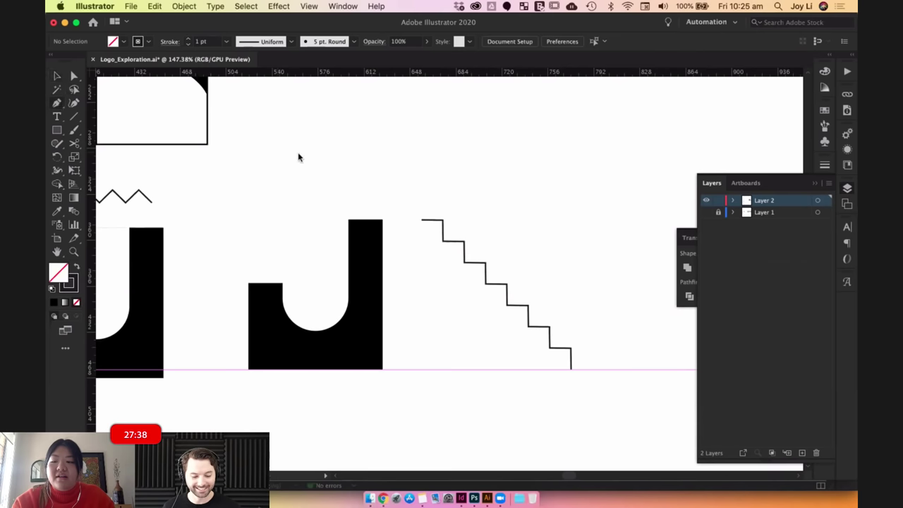
click(421, 220)
click(422, 369)
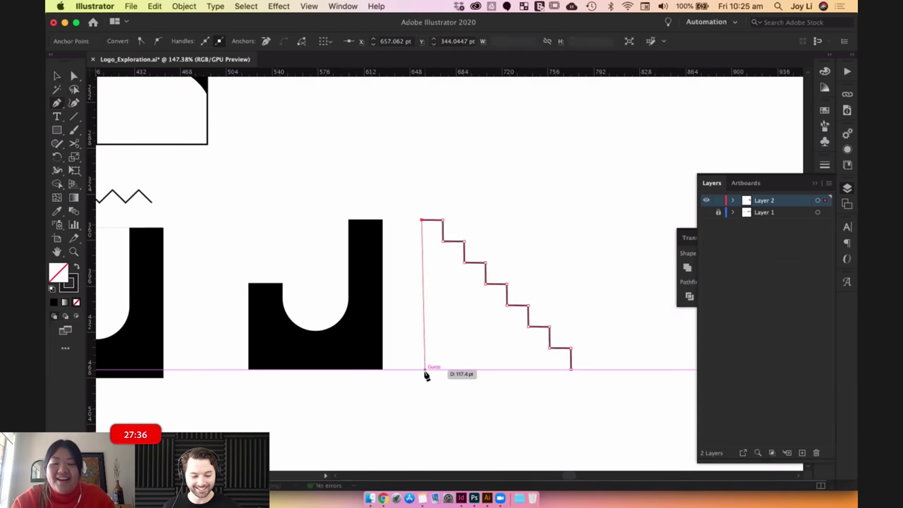
click(572, 369)
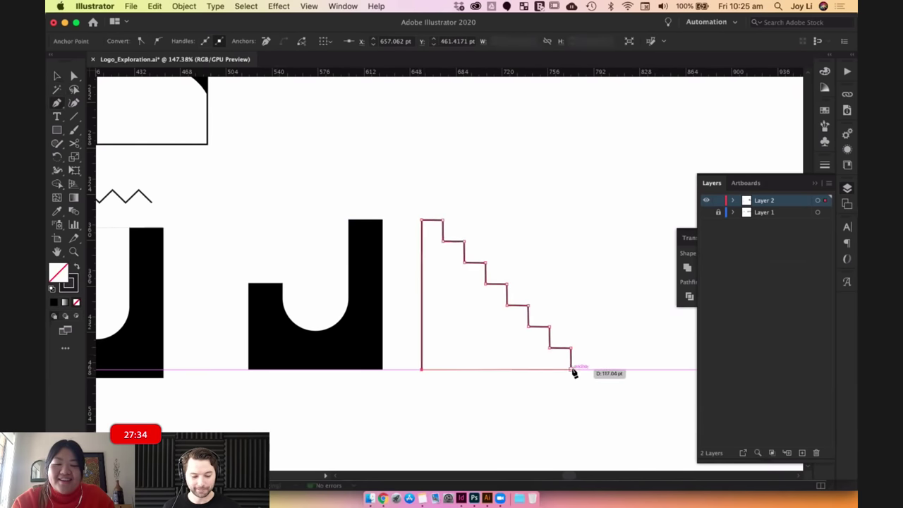
click(57, 77)
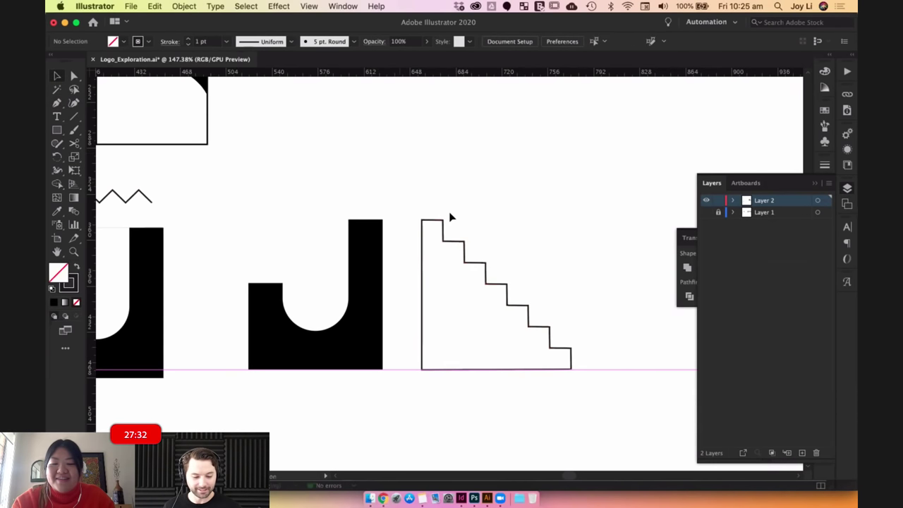
Swap the closed staircase's fill and stroke so it becomes a solid dark shape without an outline.
click(443, 236)
key(shift+x)
click(466, 199)
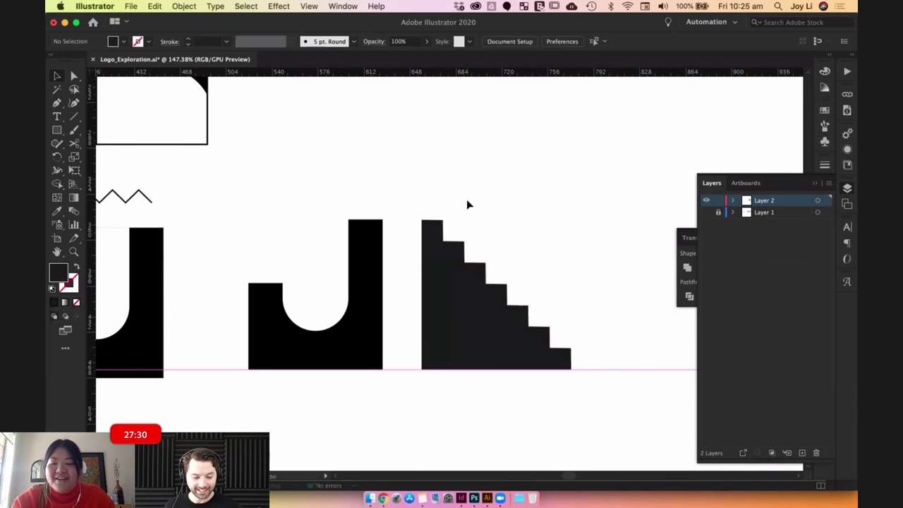
scroll(466, 199, down, 3)
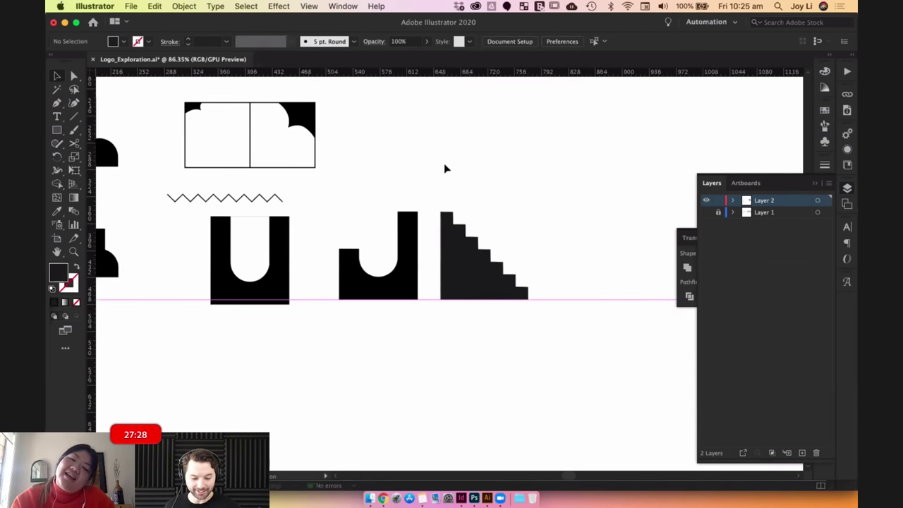
scroll(443, 166, up, 2)
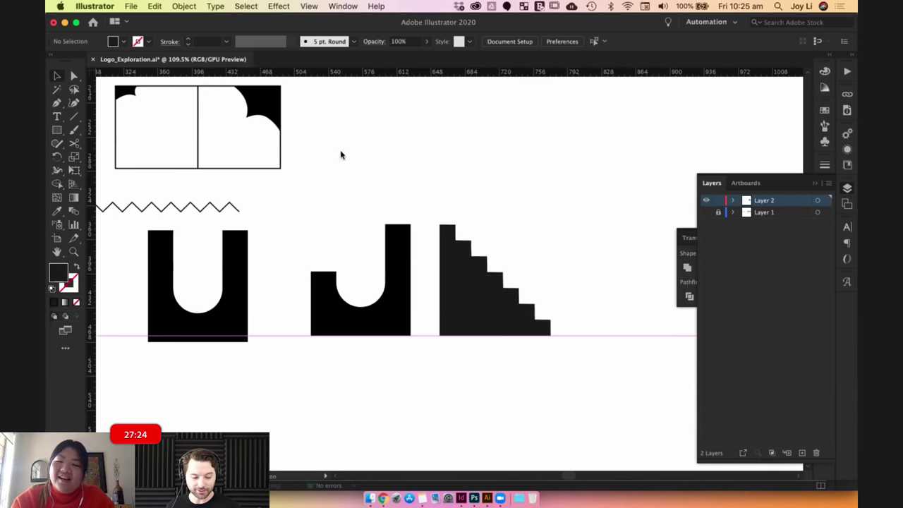
Nudge the two anchor points of the staircase's tall vertical edge towards the J to widen the uppermost step.
click(75, 78)
drag(434, 218, 448, 358)
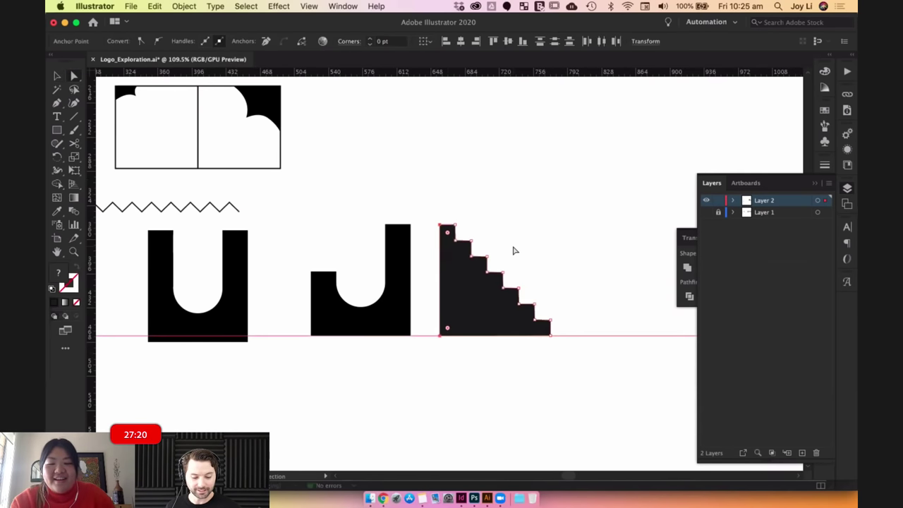
key(Left)
key(Left)
key(Left)
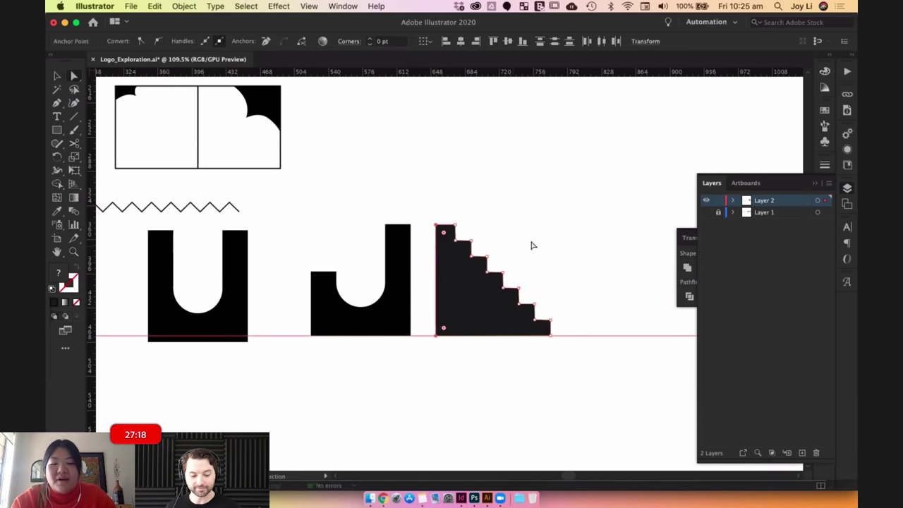
click(532, 246)
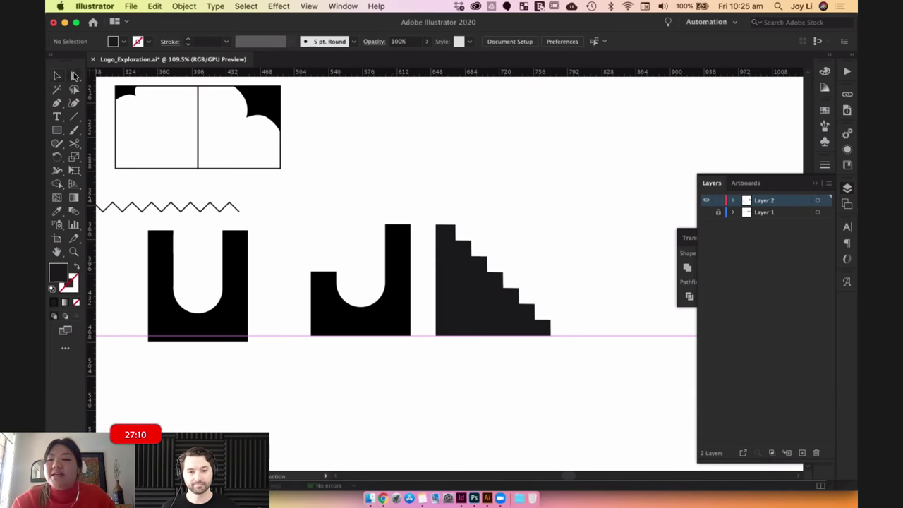
Try to nudge the J's stem-side edge inward and undo the change.
drag(401, 206, 420, 386)
key(Left)
click(419, 386)
key(super+z)
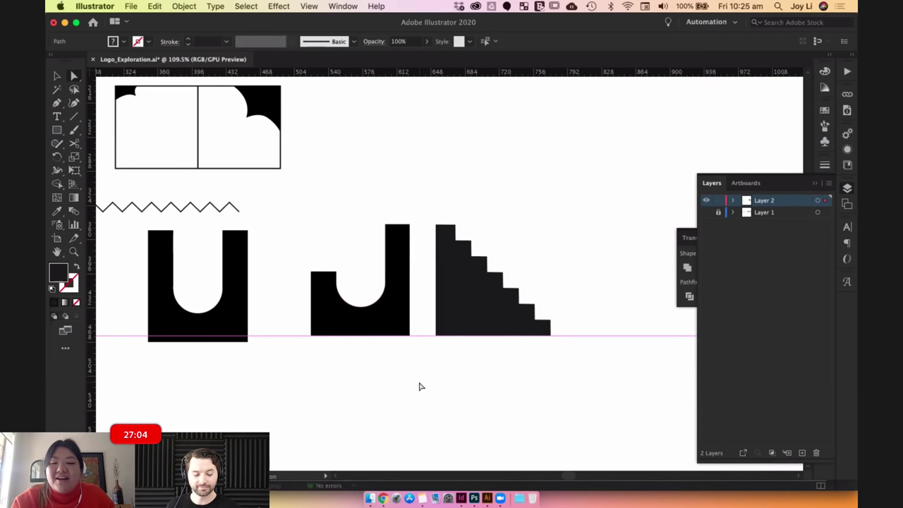
Move the U's black block farther from the J, and shift the J and staircase together up and away from it.
click(58, 77)
drag(240, 266, 153, 283)
click(369, 232)
drag(360, 211, 533, 229)
click(594, 178)
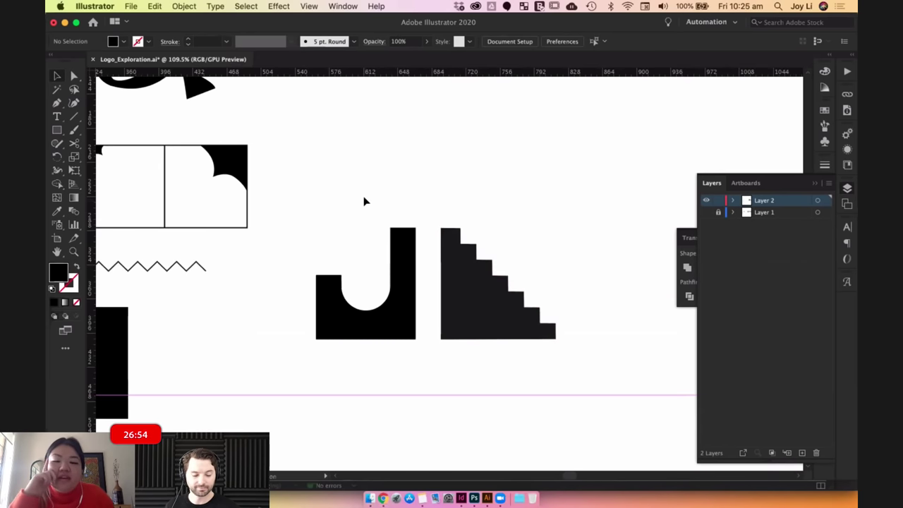
Lengthen the J's stem by nudging its two uppermost anchor points upward.
drag(423, 220, 381, 235)
key(Up)
key(Up)
key(Up)
key(Up)
key(Up)
key(Up)
key(Up)
key(Up)
key(Up)
key(Up)
key(Up)
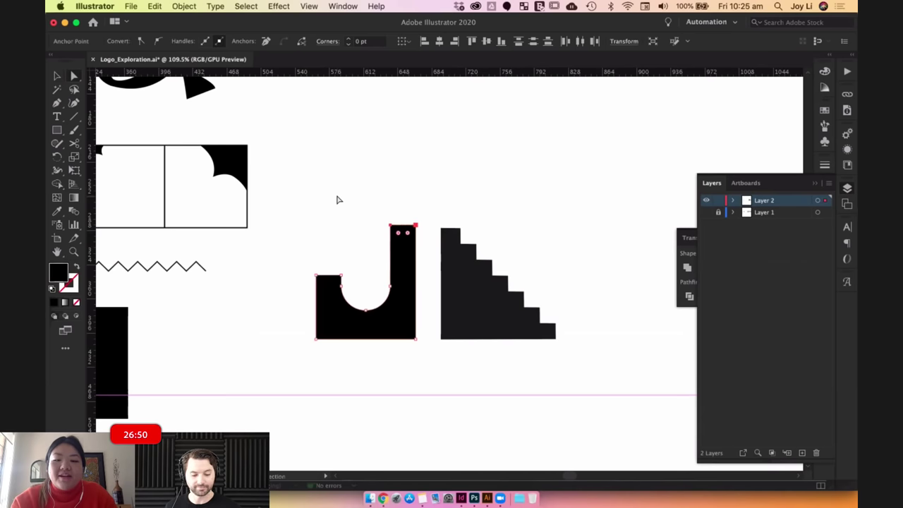
key(Up)
key(Up)
key(Up)
key(Up)
key(Up)
click(57, 76)
click(353, 204)
Move the J down level with the staircase's top and raise its bottom edge to the staircase's base.
drag(413, 229, 414, 241)
click(460, 212)
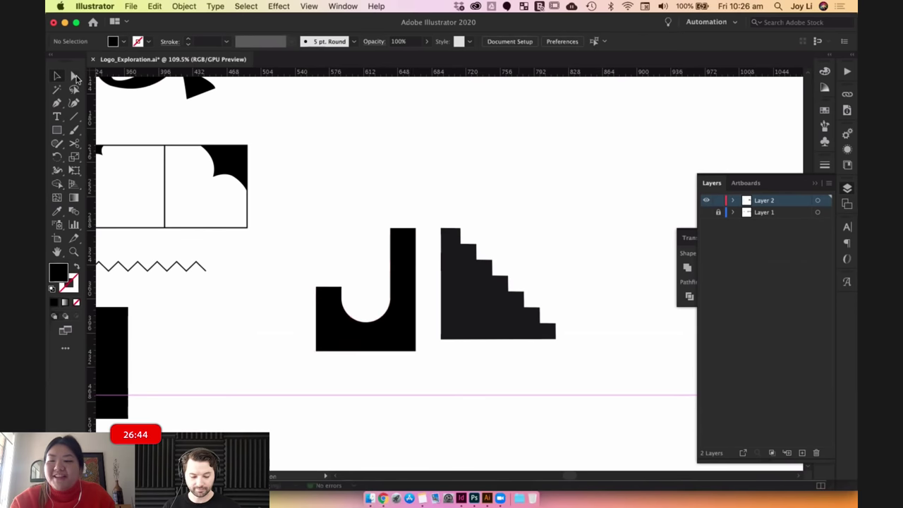
drag(459, 371, 422, 340)
click(292, 313)
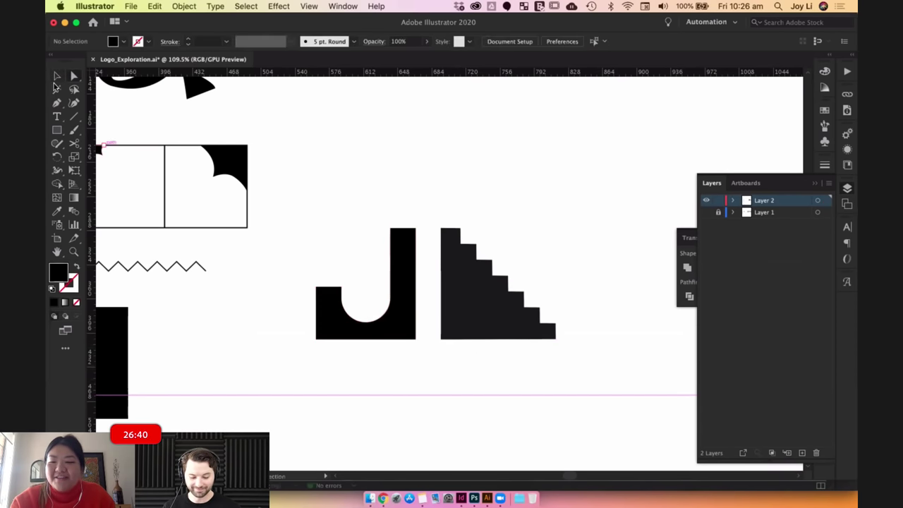
Compare the J and staircase with the hand-drawn sketches by briefly showing Layer 1 and hiding it again.
click(57, 77)
drag(422, 196, 394, 208)
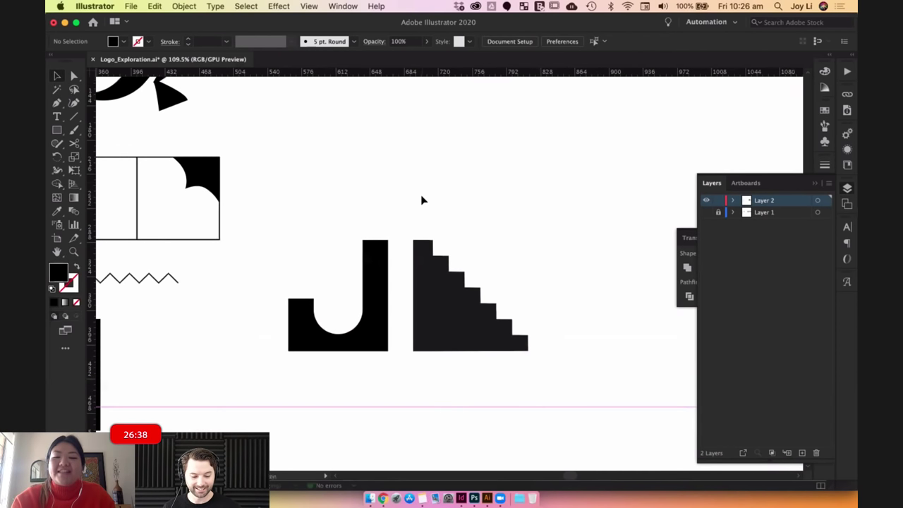
scroll(421, 200, down, 2)
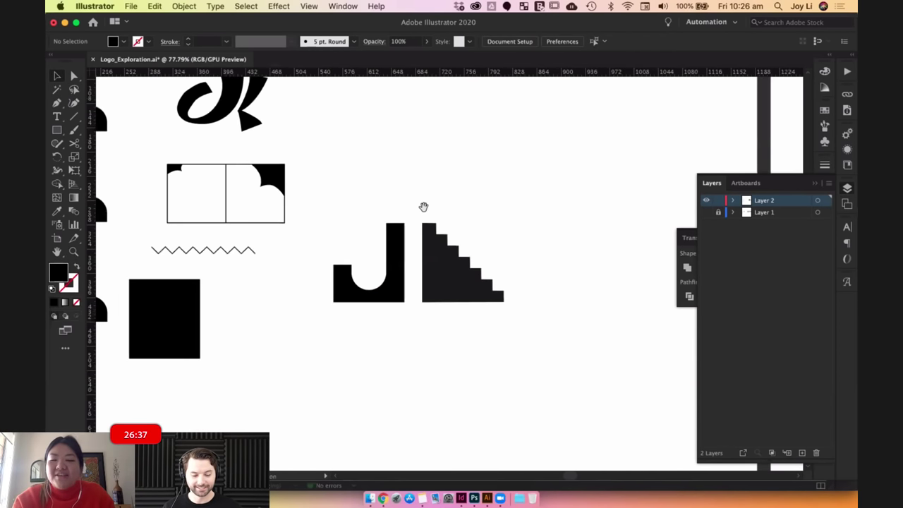
click(705, 212)
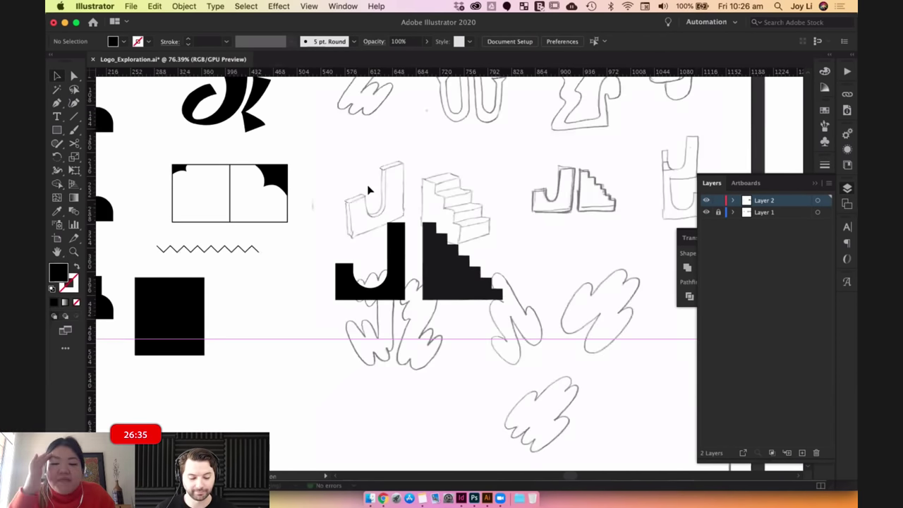
click(706, 212)
Duplicate the J and staircase together and place the copy directly above the originals.
click(480, 234)
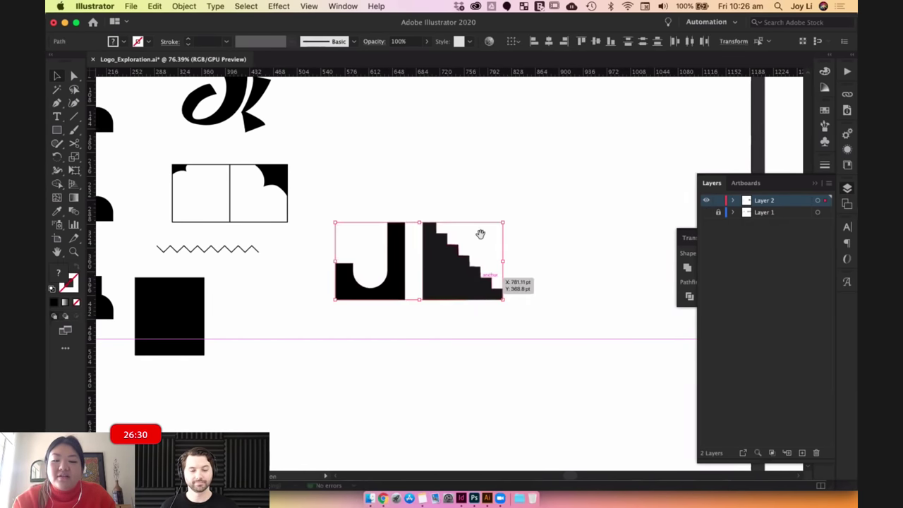
drag(480, 235, 474, 293)
drag(438, 324, 513, 148)
click(468, 153)
Apply a 3D Extrude & Bevel effect to the upper staircase with a 50 pt depth and Wireframe surface.
click(439, 174)
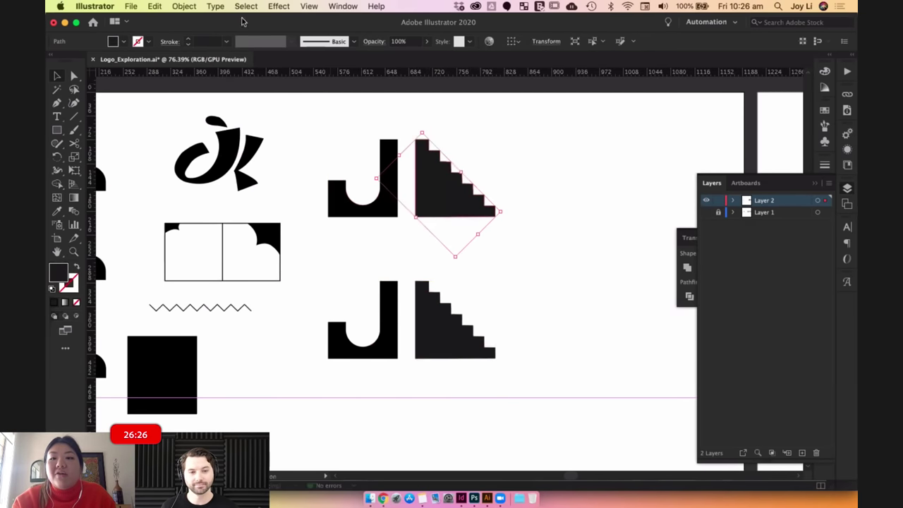
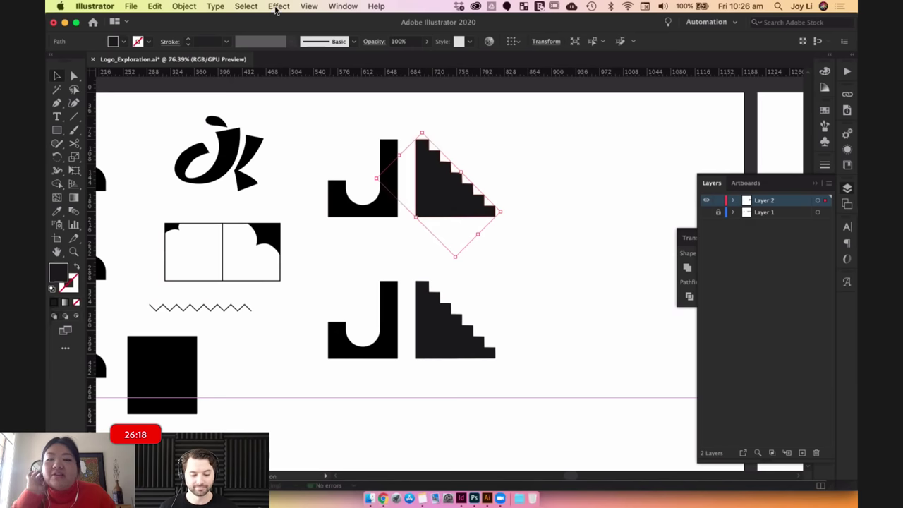
click(276, 9)
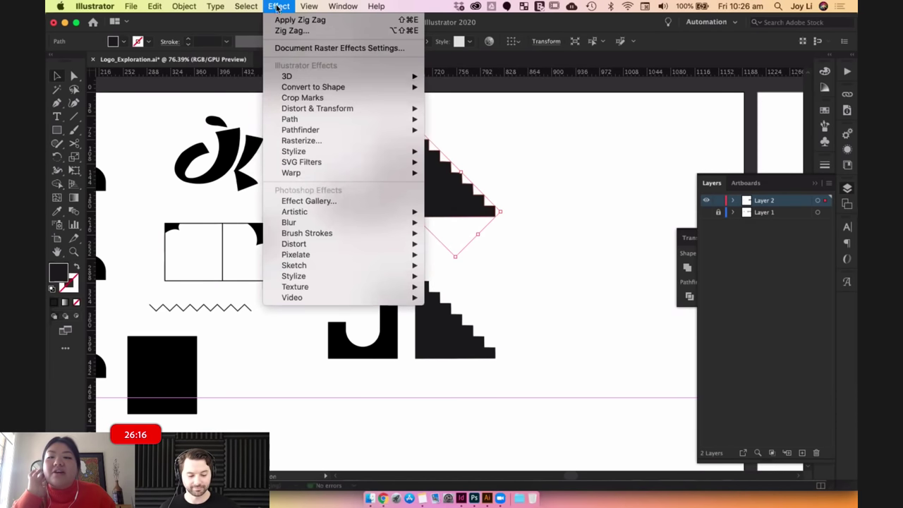
mouse_move(306, 78)
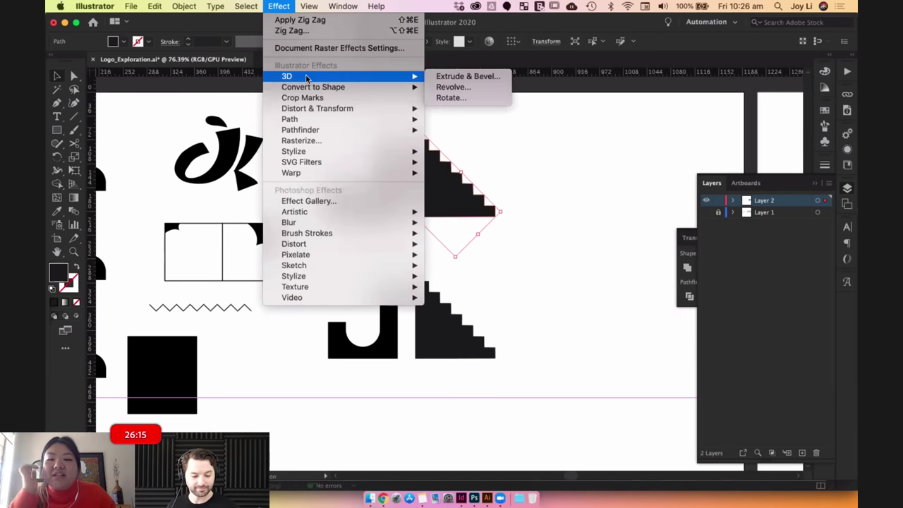
click(456, 80)
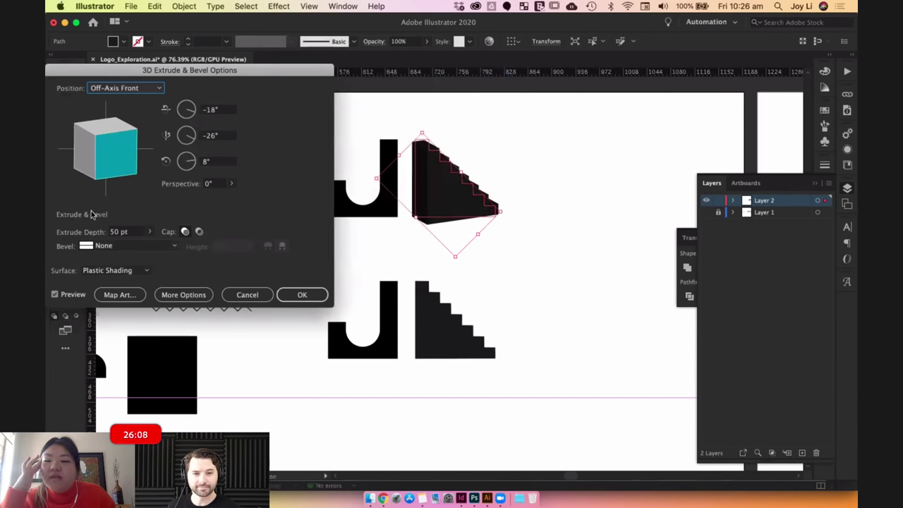
click(129, 272)
click(120, 280)
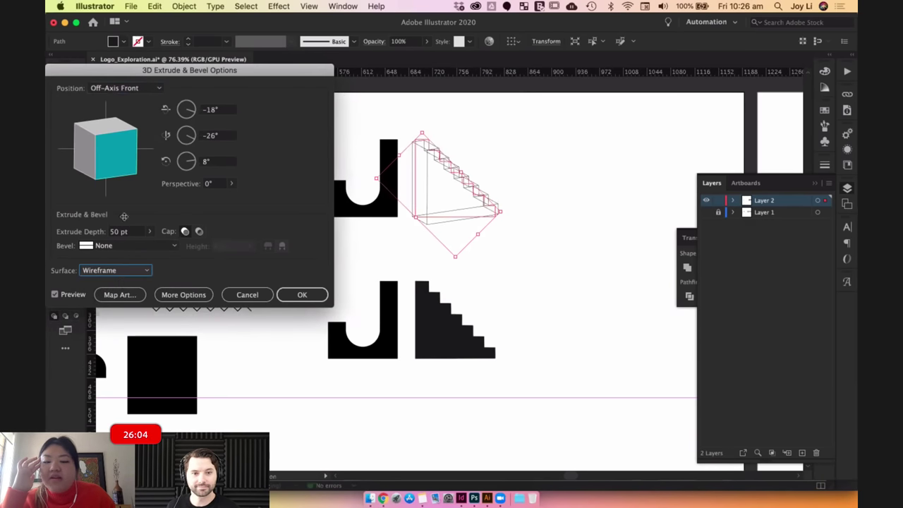
Rotate the extruded staircase to a custom rotation of about -19°, 33° and -10° and apply the effect.
drag(139, 146, 108, 154)
drag(194, 65, 636, 151)
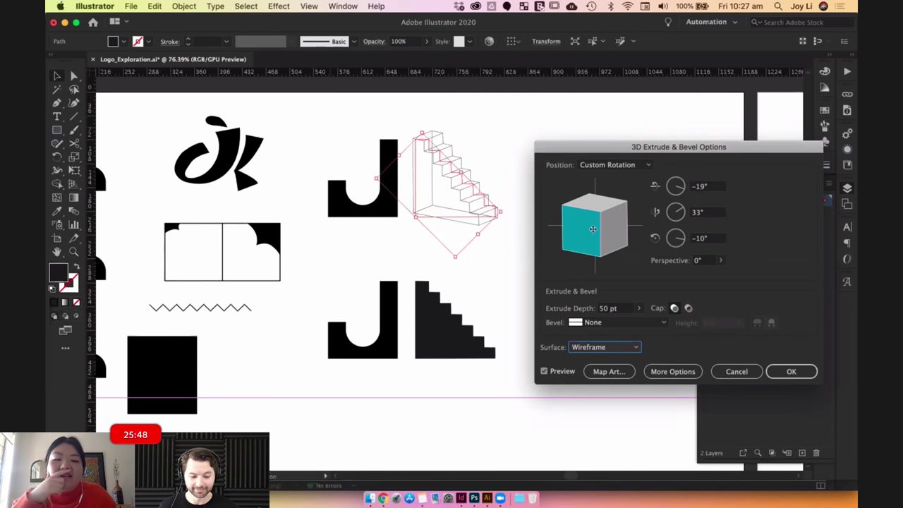
drag(598, 230, 594, 230)
click(785, 371)
click(516, 151)
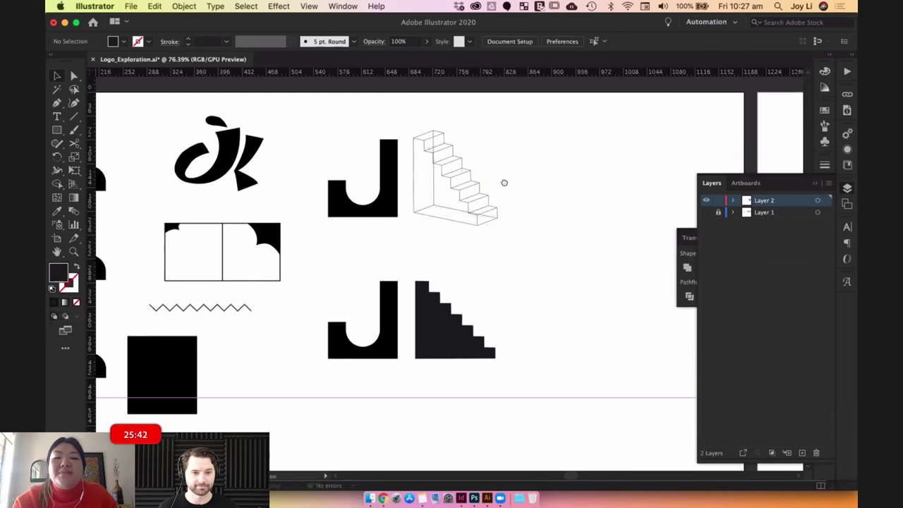
Duplicate the wireframe staircase horizontally into the empty space farther from the J.
scroll(502, 181, up, 2)
drag(586, 226, 628, 227)
click(510, 293)
scroll(529, 237, down, 1)
scroll(531, 240, down, 2)
scroll(531, 240, left, 1)
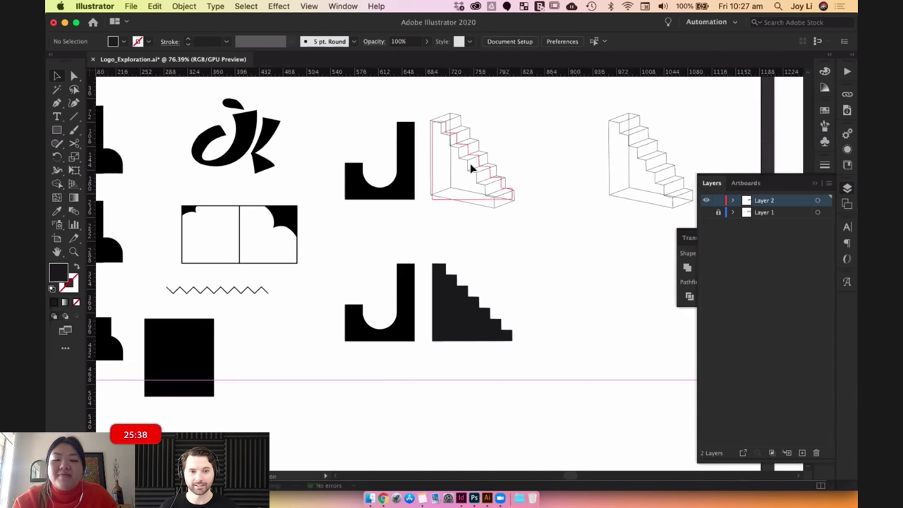
Move the original wireframe staircase horizontally slightly away from the upper J.
drag(472, 167, 479, 164)
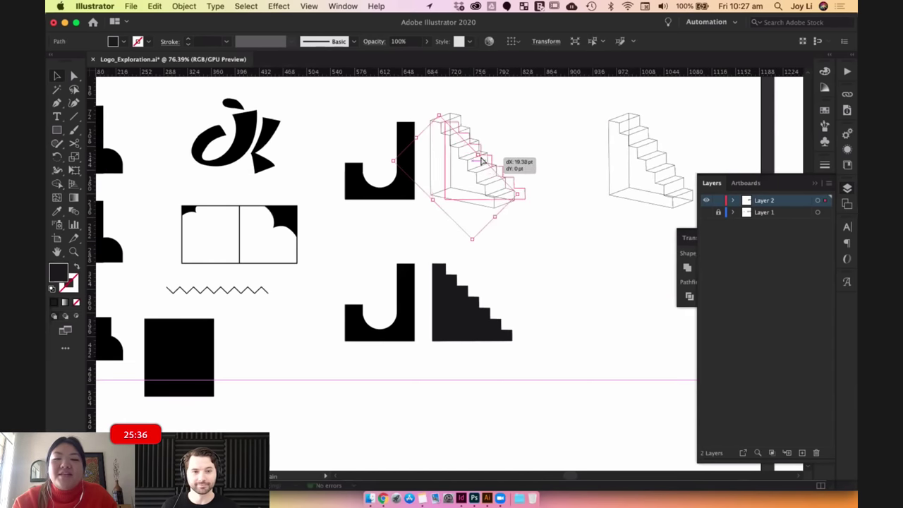
click(515, 135)
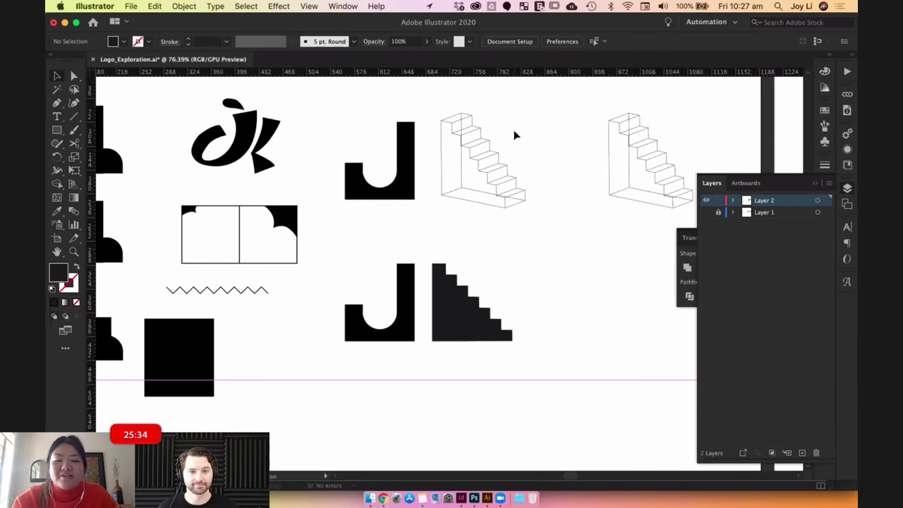
scroll(515, 135, up, 3)
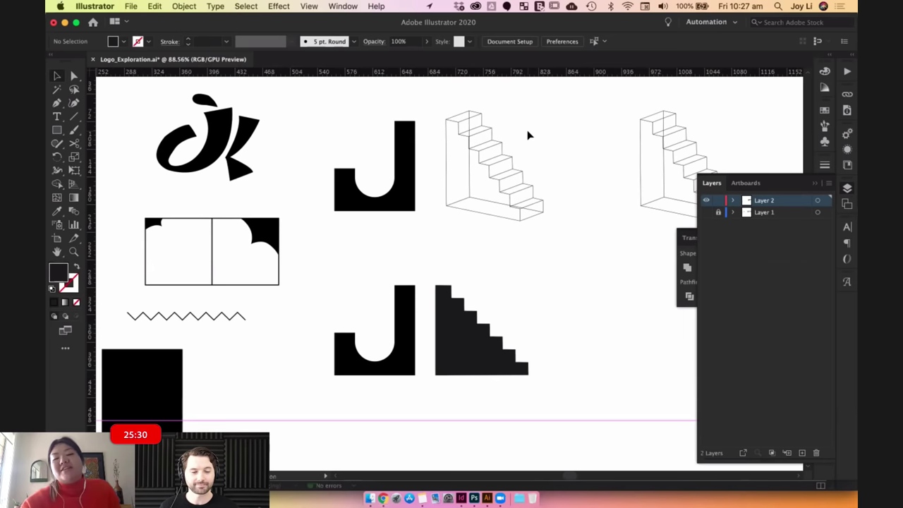
click(496, 162)
click(542, 134)
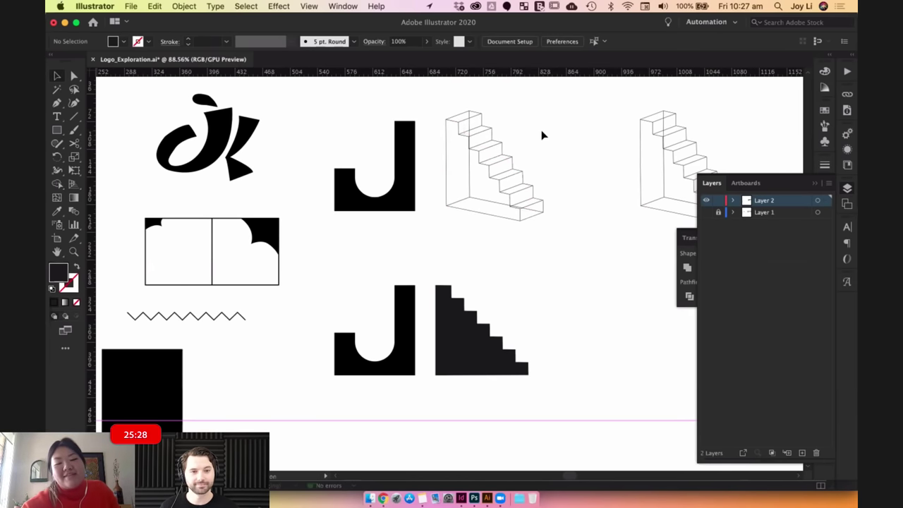
click(476, 146)
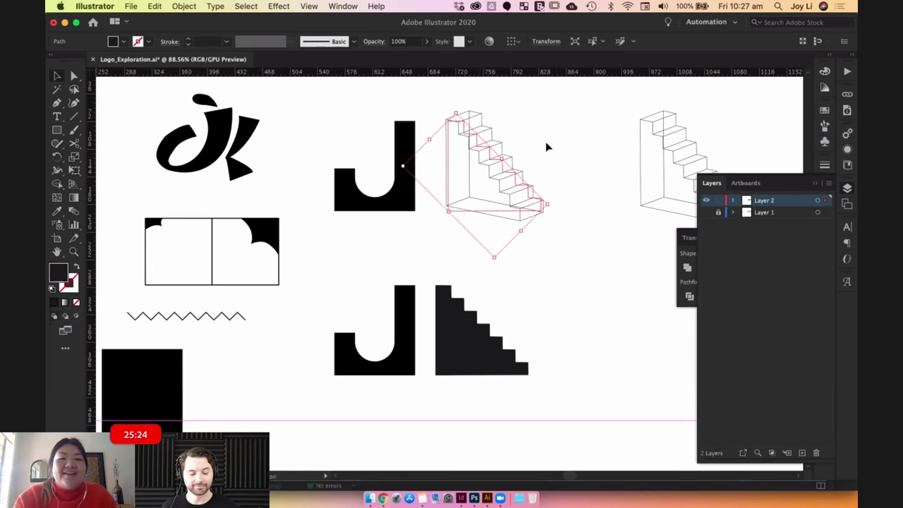
click(423, 138)
click(481, 145)
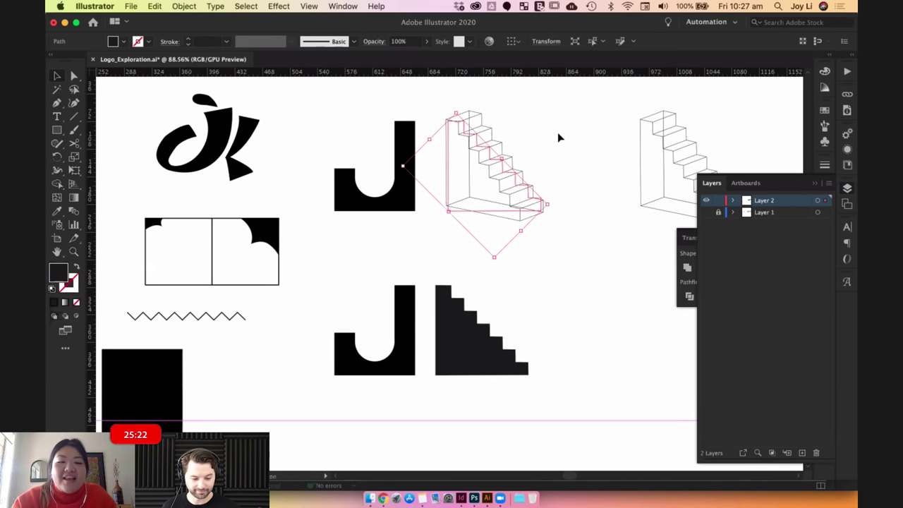
Move the duplicate wireframe staircase off the artboard into the empty area above it.
click(667, 134)
click(573, 150)
scroll(574, 150, down, 5)
drag(568, 169, 461, 105)
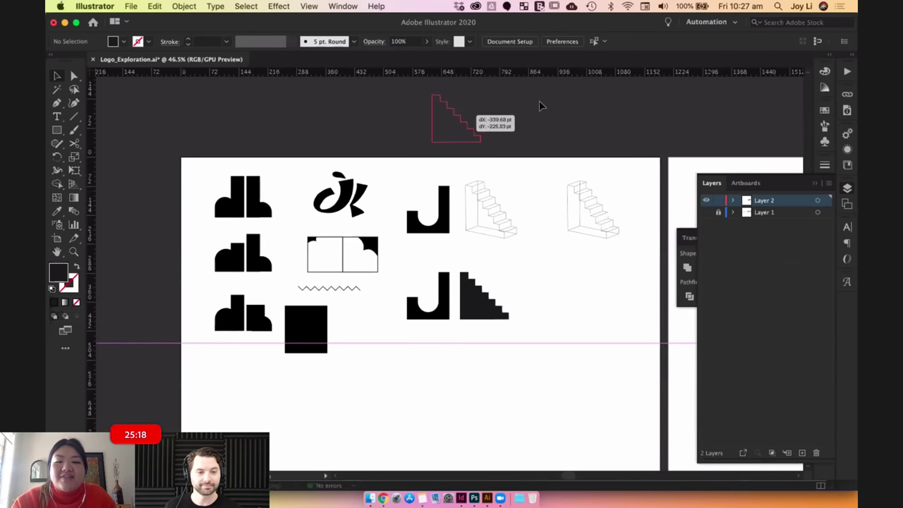
Clear the zigzag line and the black rectangle off the artboard, away from the logo variations.
click(334, 299)
drag(349, 320, 327, 301)
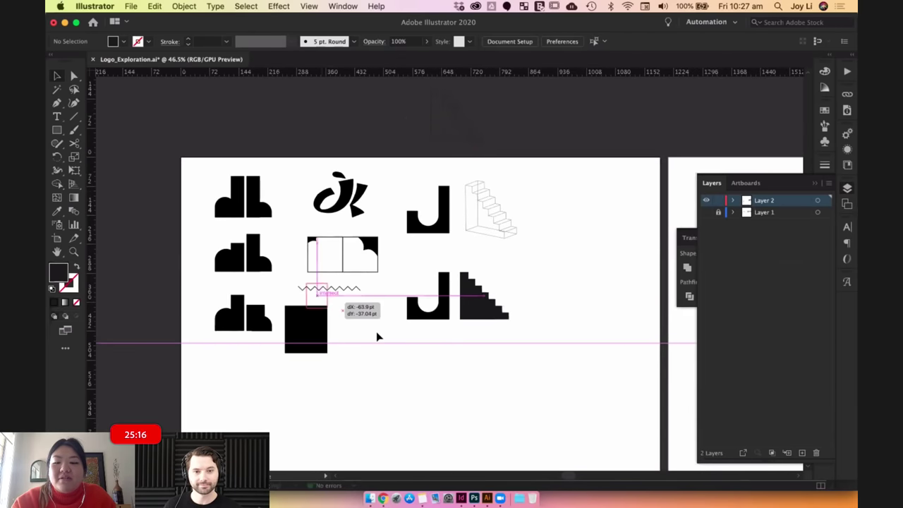
click(377, 340)
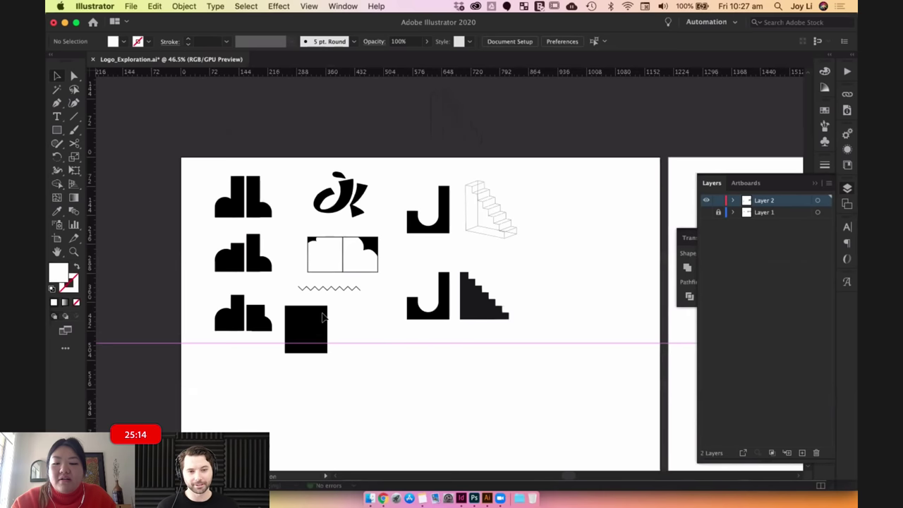
drag(322, 317, 376, 100)
Apply a 3D Extrude & Bevel effect with Wireframe surface to the upper J, rotated to about -19°, -32° and 11°.
click(489, 260)
scroll(487, 262, up, 5)
click(412, 205)
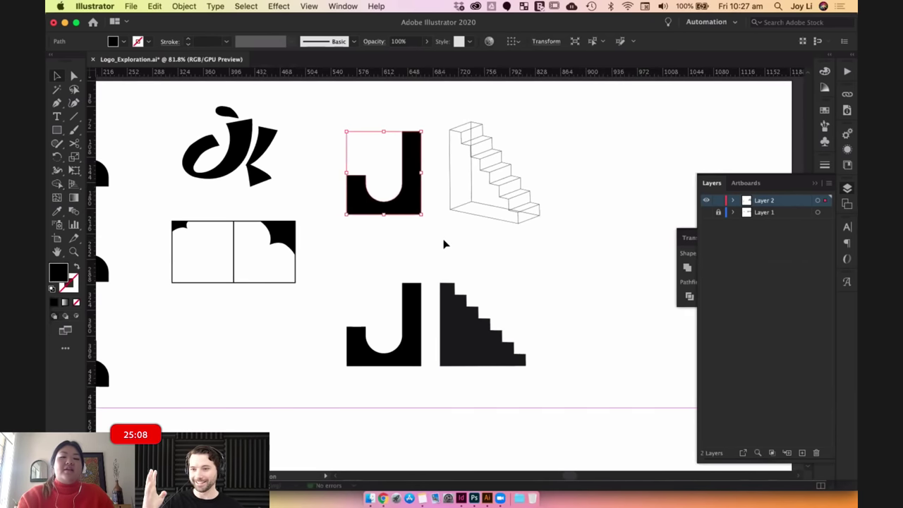
key(space)
drag(456, 242, 479, 244)
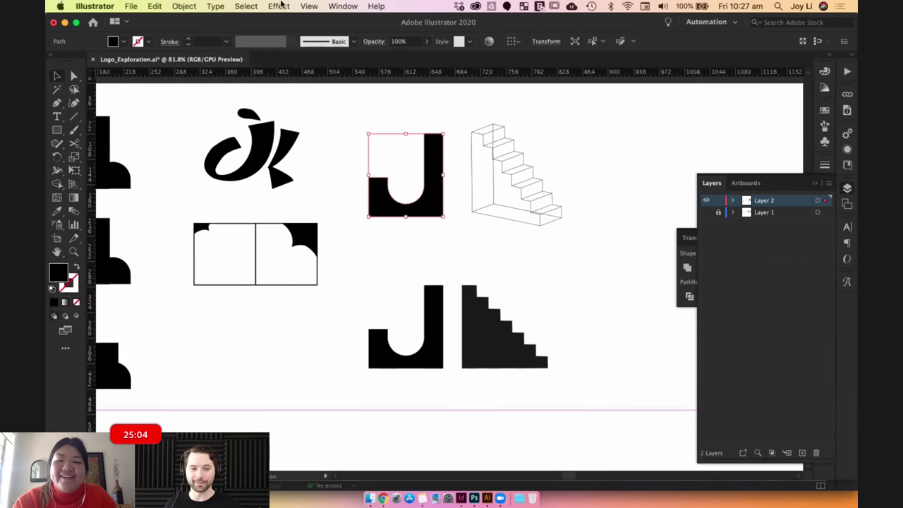
click(288, 8)
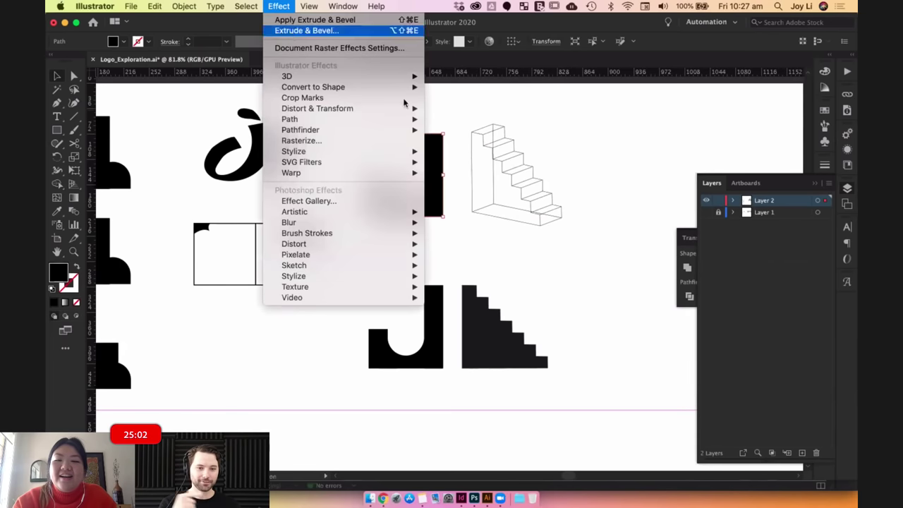
drag(598, 238, 603, 207)
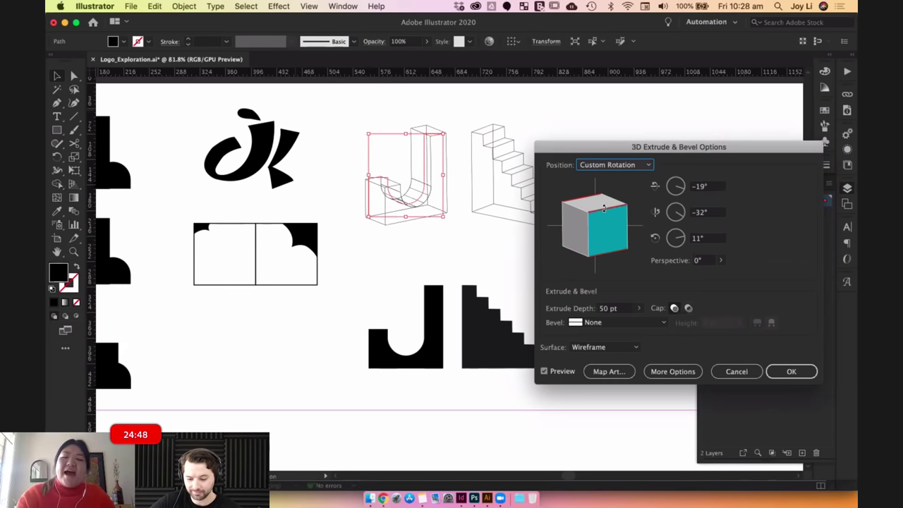
Set the J's extrude depth to 30 pt and apply the effect.
click(605, 309)
text(25)
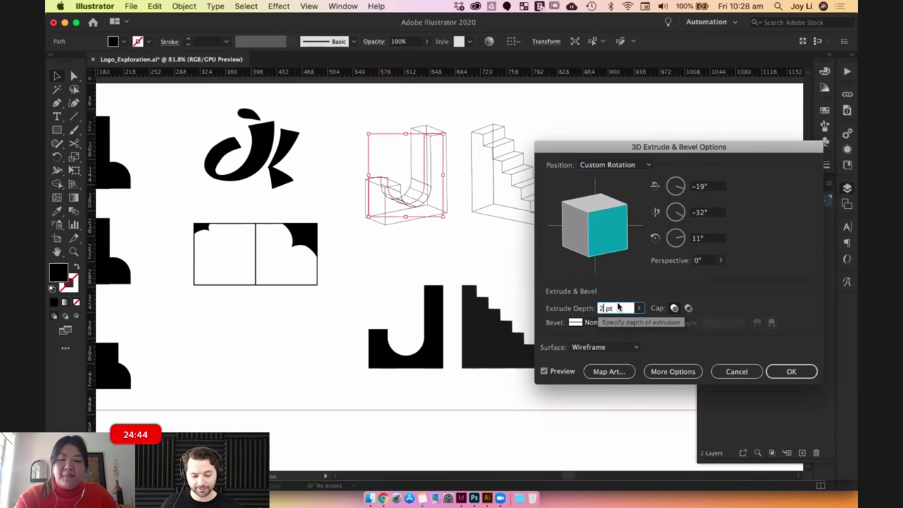
click(708, 239)
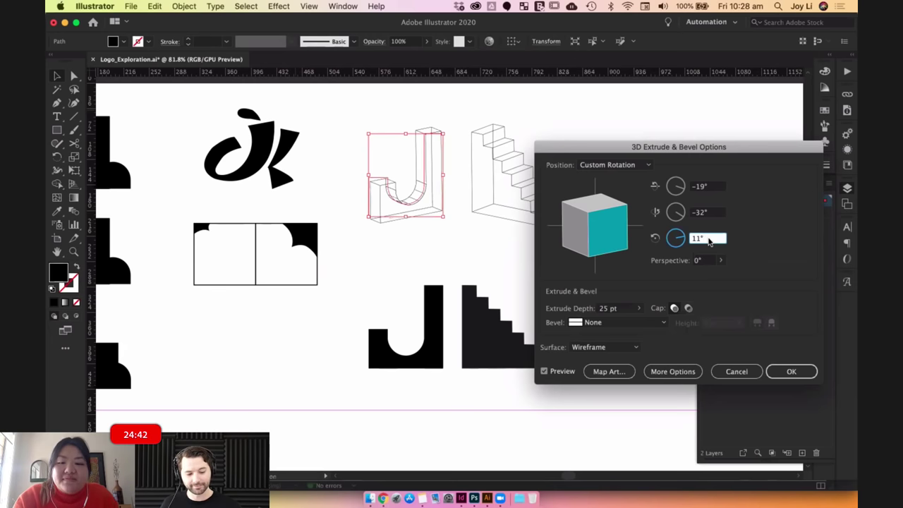
click(609, 311)
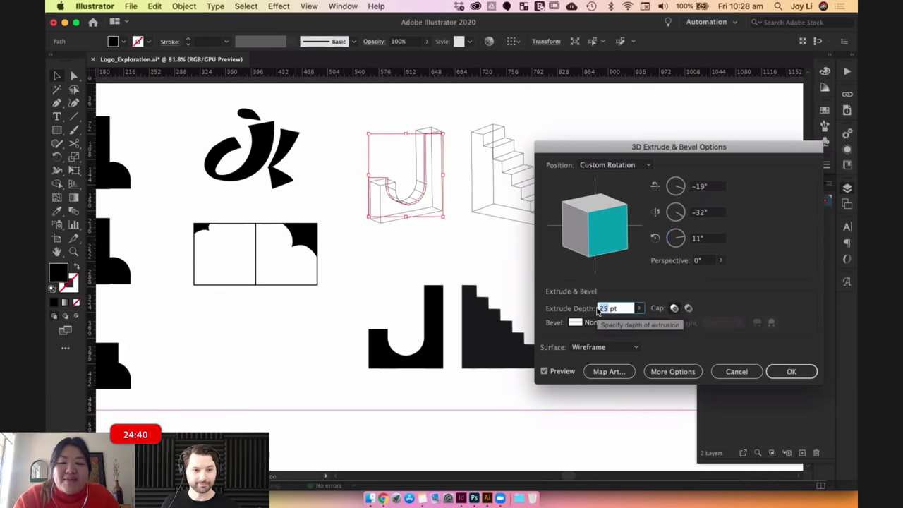
text(30)
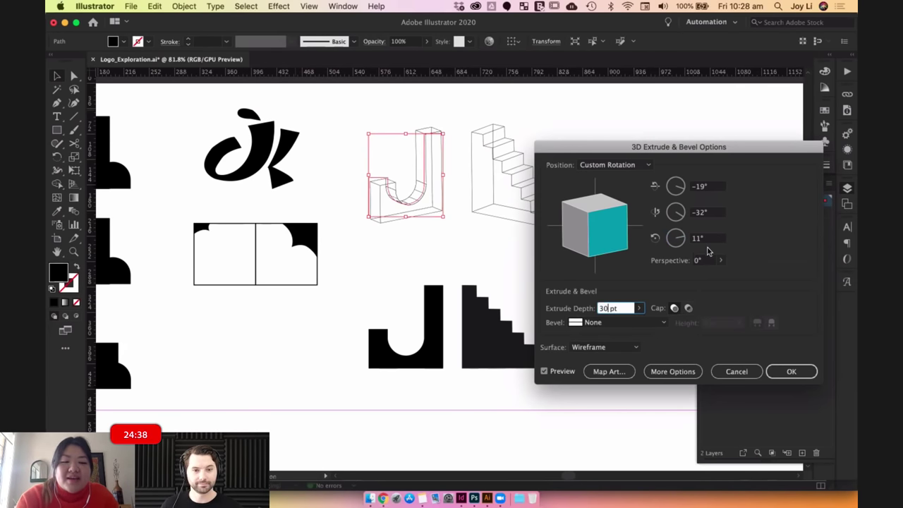
click(709, 239)
mouse_move(613, 146)
mouse_down()
mouse_move(649, 176)
mouse_move(622, 349)
mouse_move(597, 160)
mouse_move(601, 137)
mouse_up()
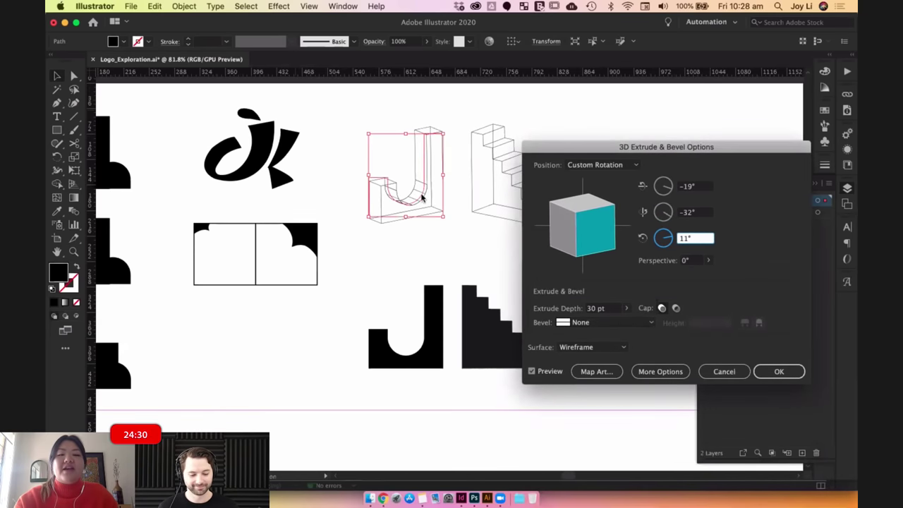
click(769, 372)
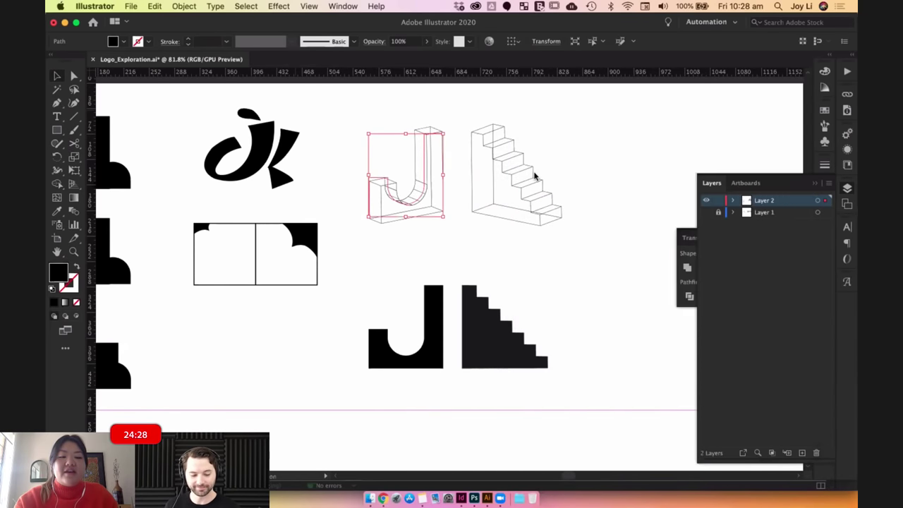
click(573, 160)
scroll(528, 176, up, 2)
scroll(528, 177, right, 4)
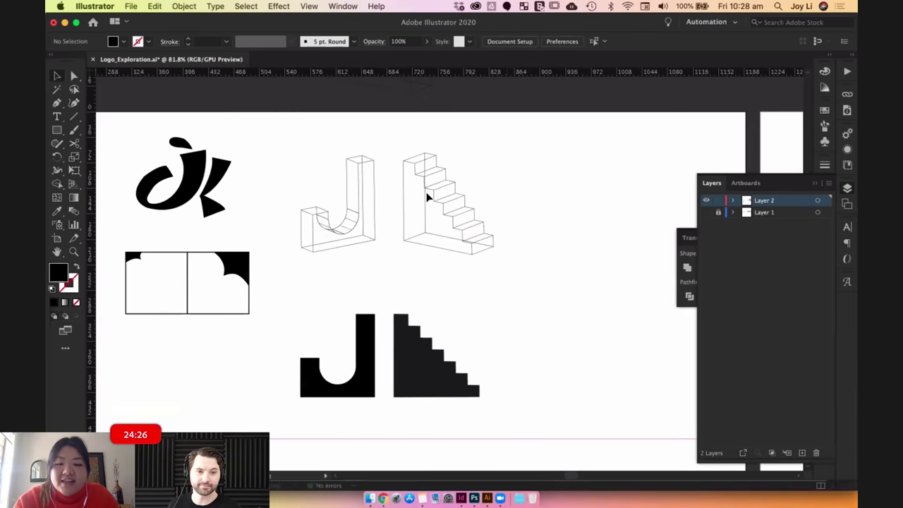
click(369, 193)
drag(438, 186, 570, 192)
key(super+z)
Expand the appearance of the wireframe staircase beside the upper J.
scroll(405, 124, left, 3)
click(185, 7)
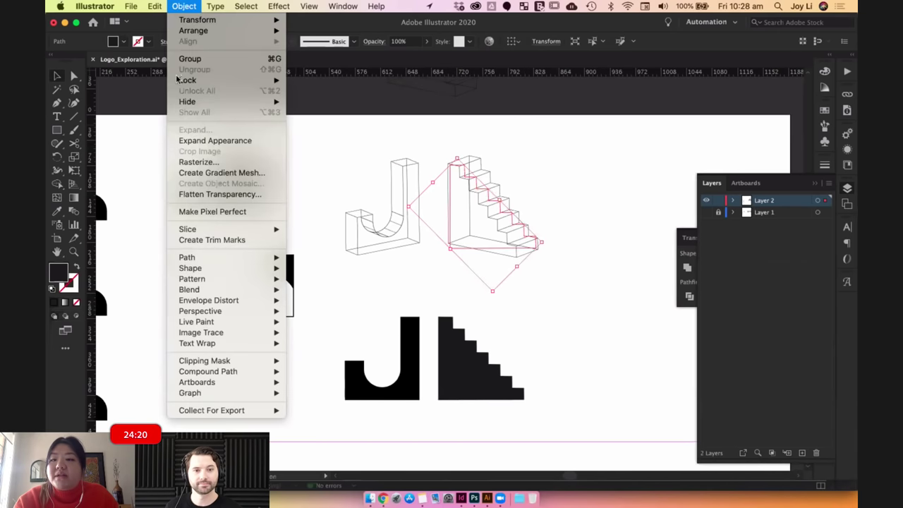
click(197, 140)
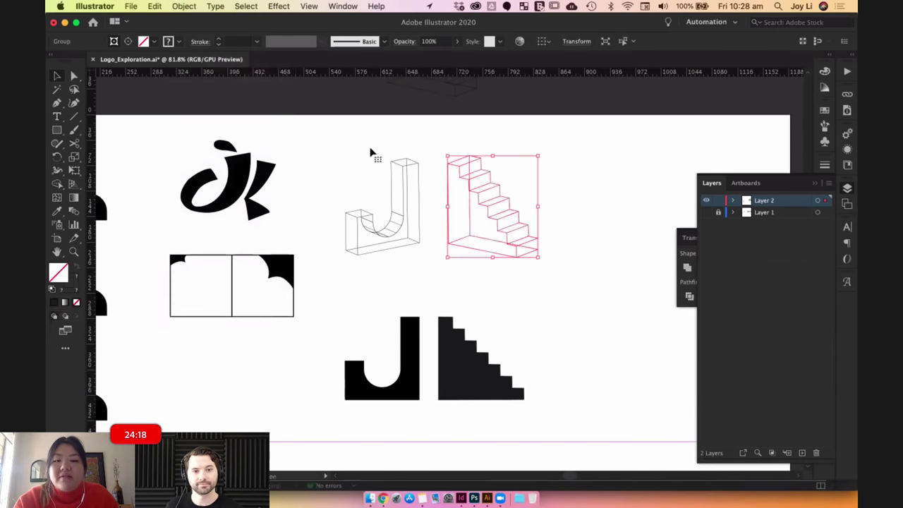
click(564, 184)
Ungroup the expanded wireframe staircase.
scroll(486, 168, up, 3)
drag(487, 168, 556, 178)
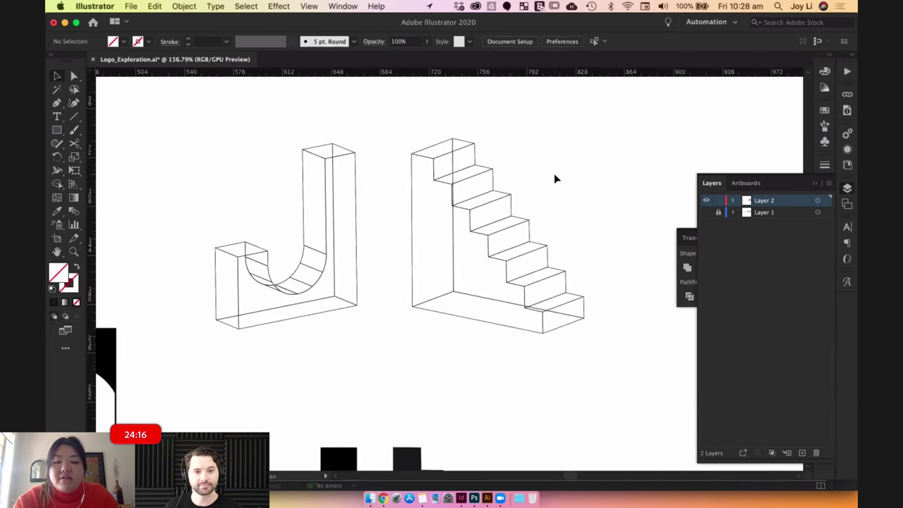
click(441, 228)
right_click(468, 208)
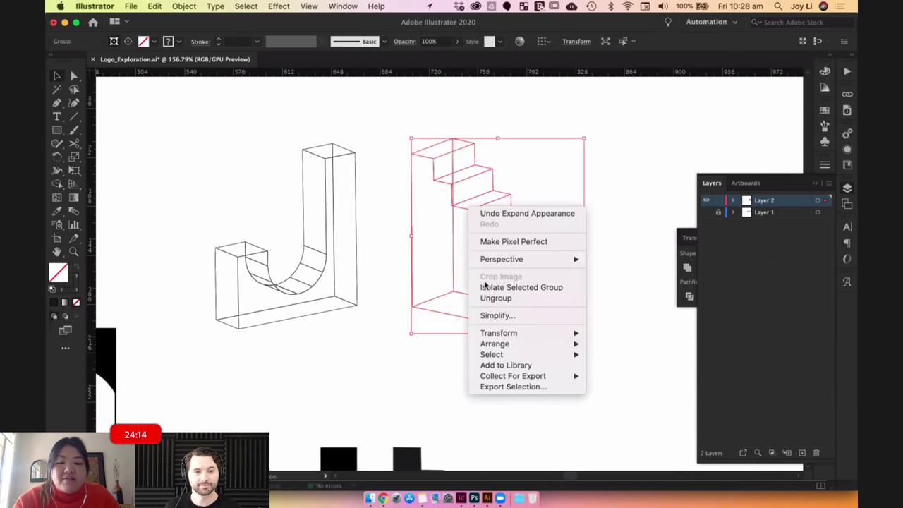
click(495, 298)
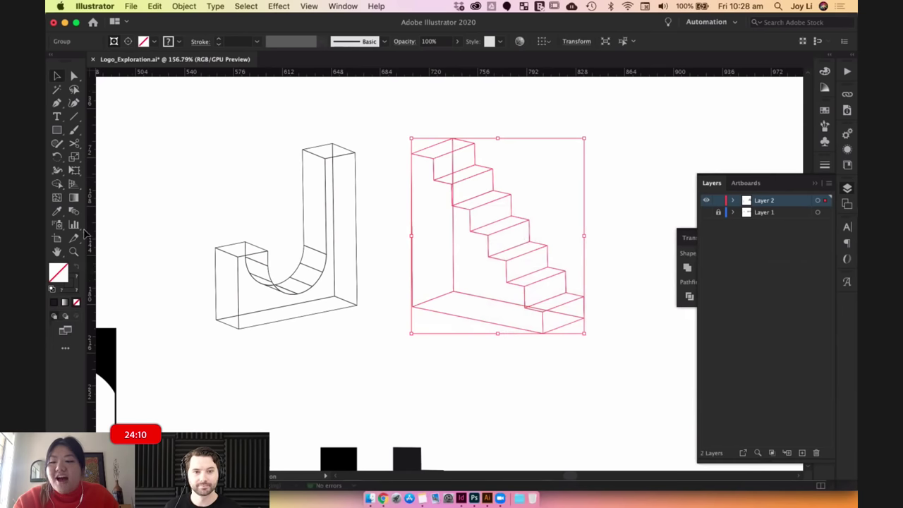
Try a 4 pt stroke weight on the expanded wireframe staircase.
click(218, 39)
click(218, 39)
click(218, 39)
click(218, 40)
click(218, 39)
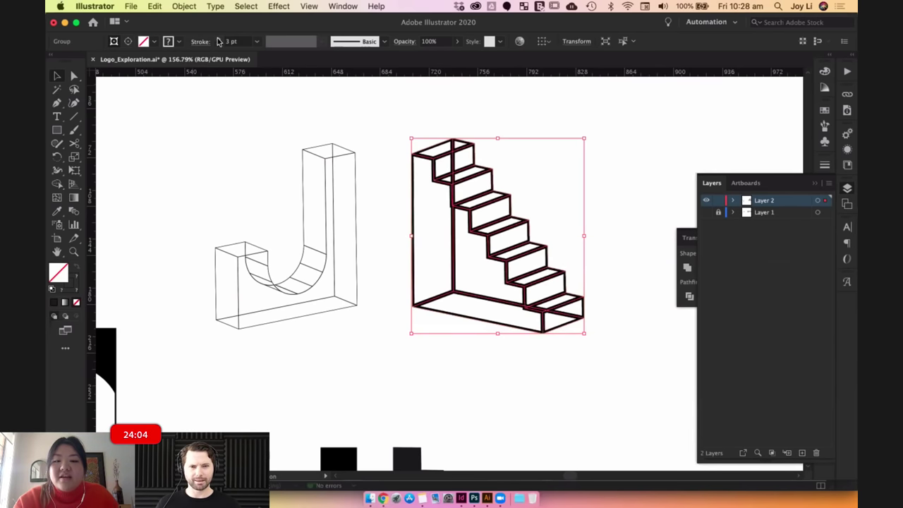
click(218, 39)
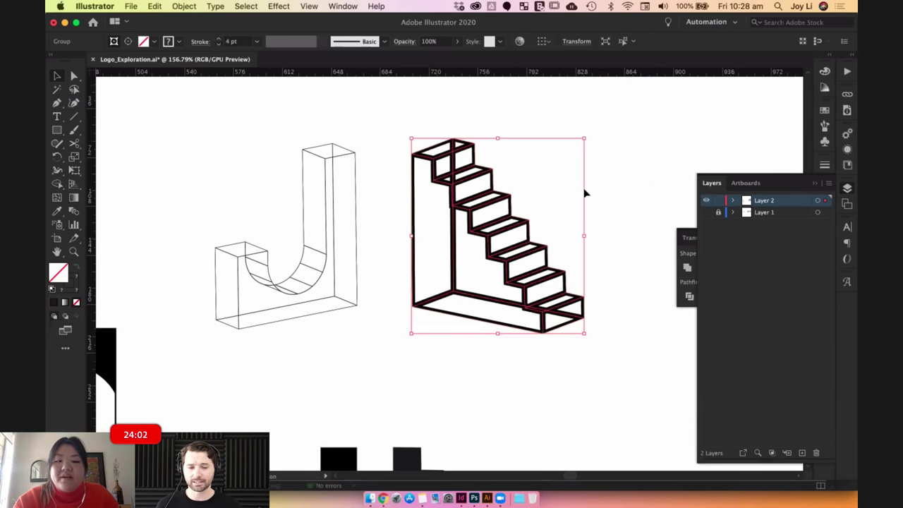
click(612, 194)
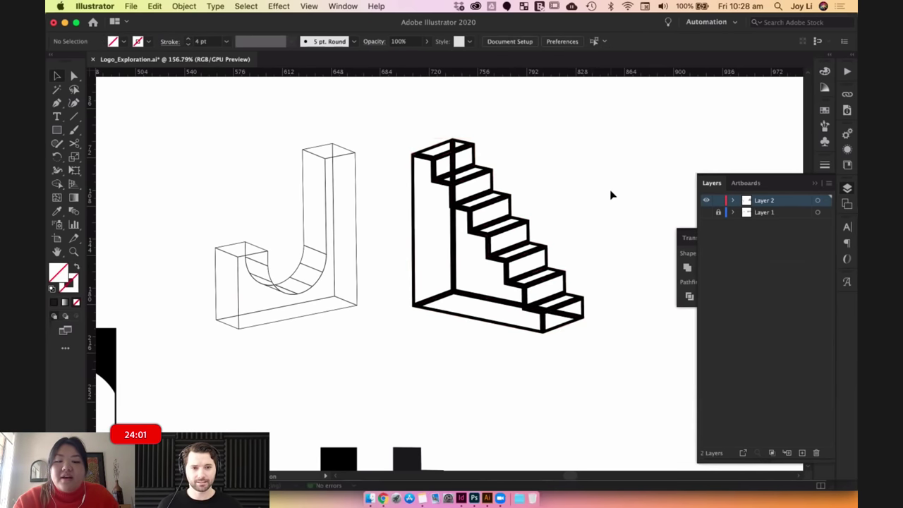
Undo the stroke weight increase on the expanded staircase.
key(super+a)
click(580, 210)
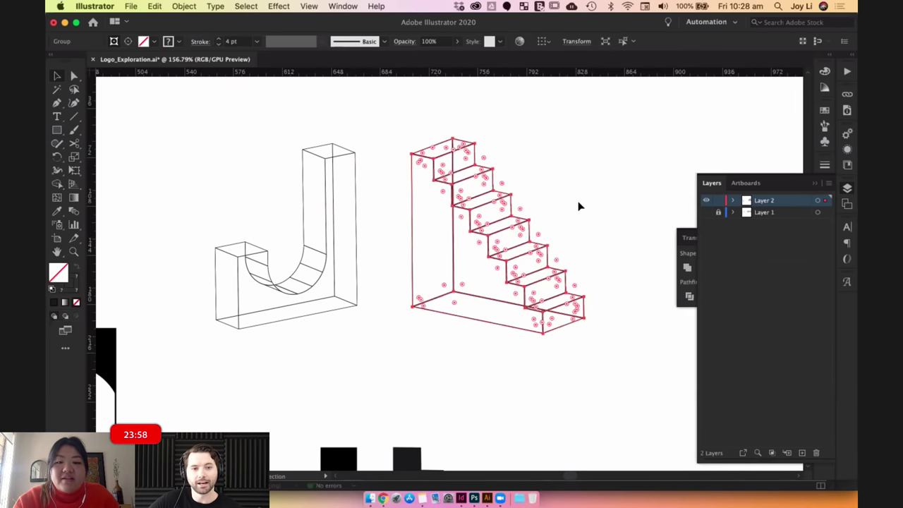
click(455, 233)
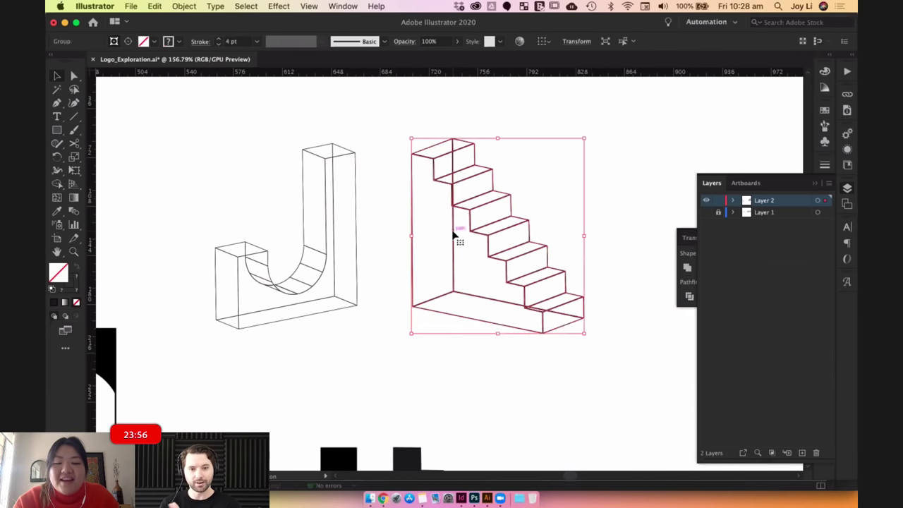
click(595, 169)
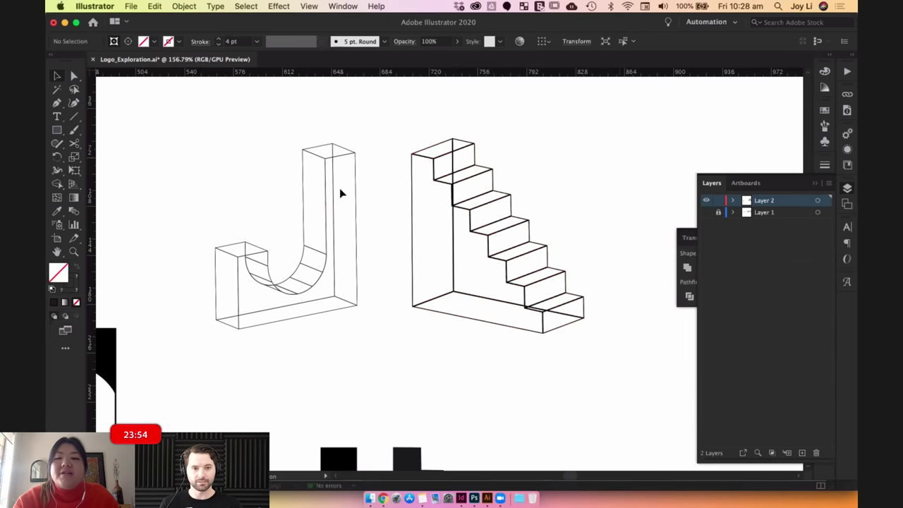
Break the staircase group apart again so that its individual faces can be selected separately.
click(285, 195)
mouse_move(506, 228)
mouse_down()
mouse_move(537, 227)
mouse_move(494, 230)
mouse_up()
key(super+z)
right_click(493, 230)
click(617, 152)
key(super+shift+g)
Remove the staircase's hidden side, bottom and back faces, keeping only the visible steps and front side.
click(467, 233)
drag(453, 237, 437, 329)
key(super+z)
drag(474, 300, 470, 374)
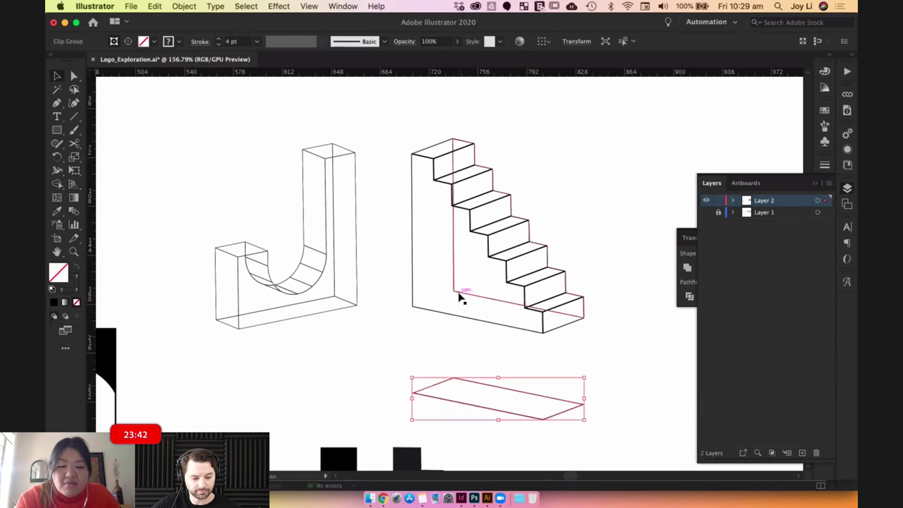
key(super+z)
drag(462, 296, 592, 228)
key(super+z)
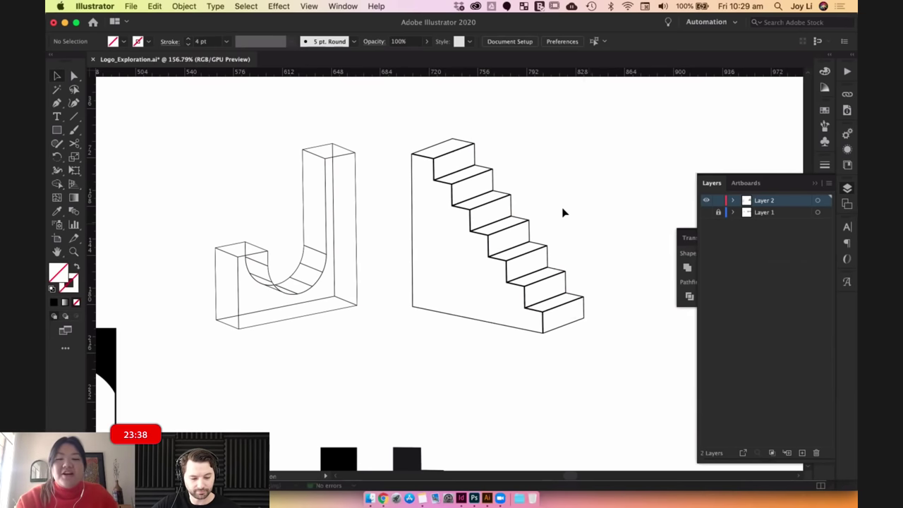
Try a 3 pt stroke weight on all remaining faces of the staircase.
drag(412, 144, 608, 363)
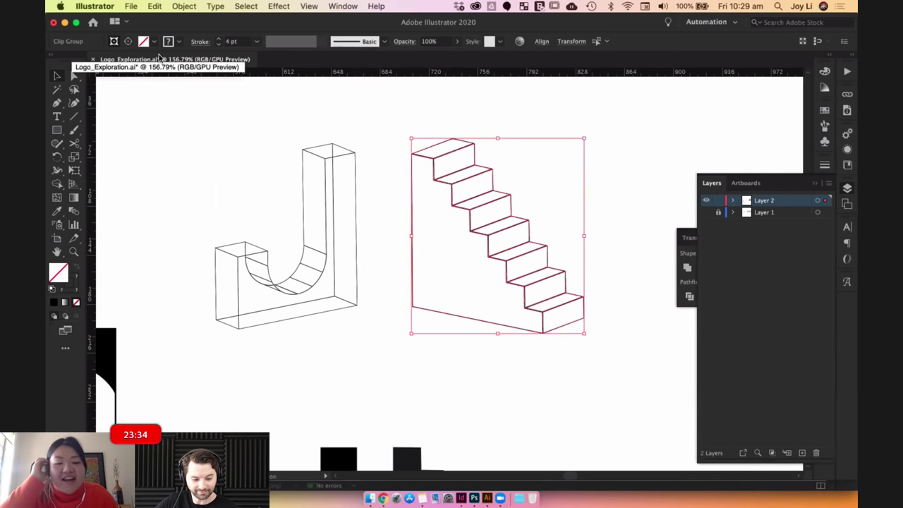
click(221, 40)
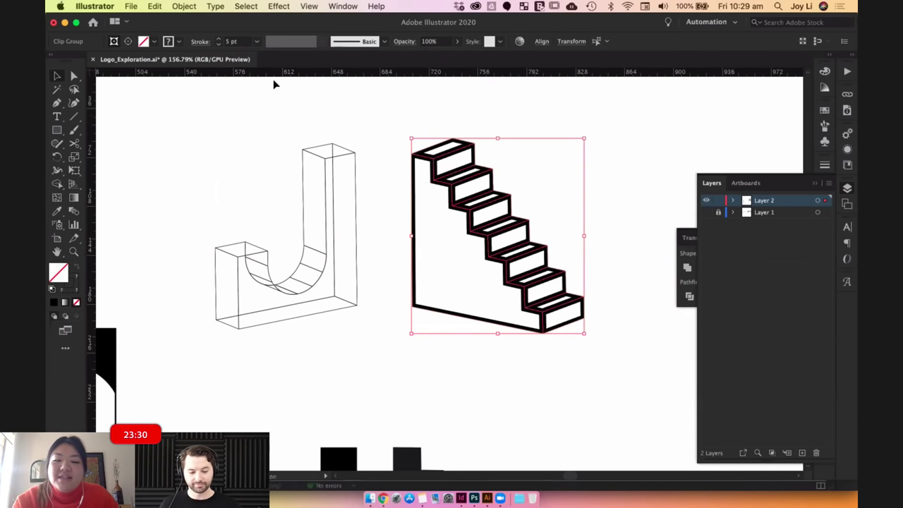
click(256, 43)
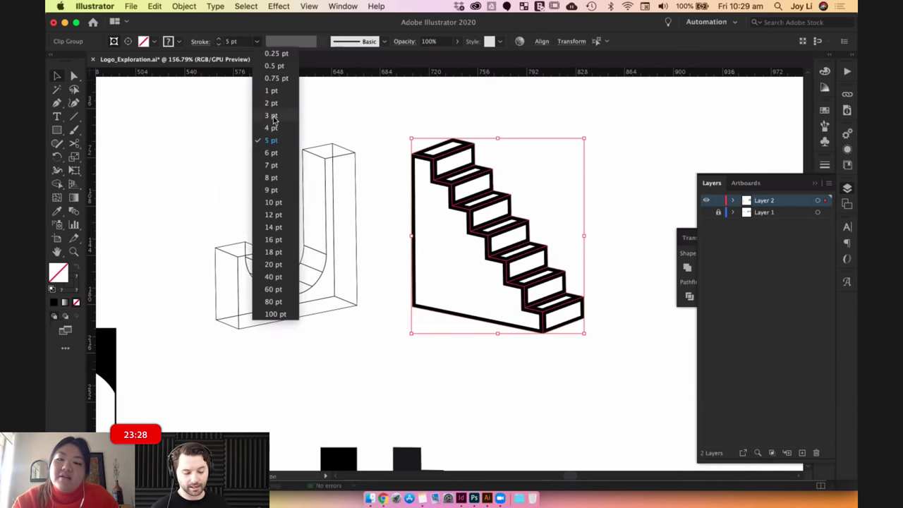
click(272, 115)
click(530, 113)
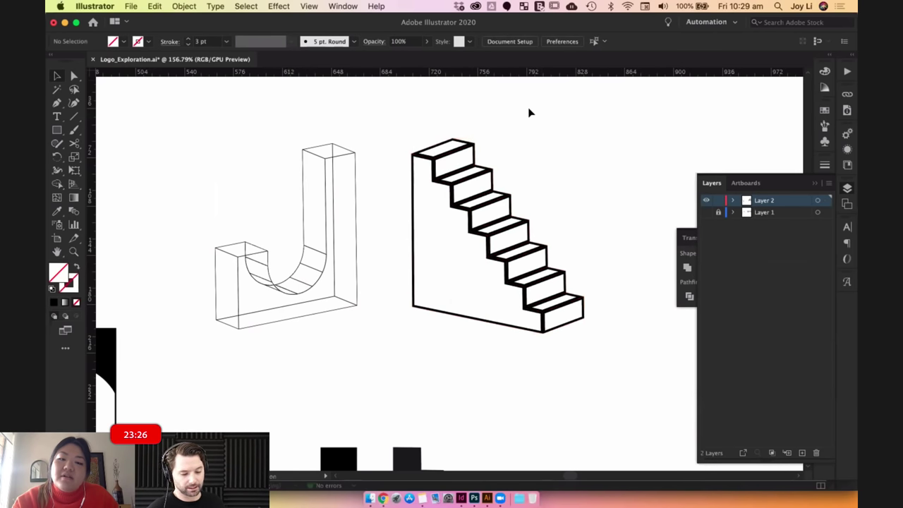
key(super+a)
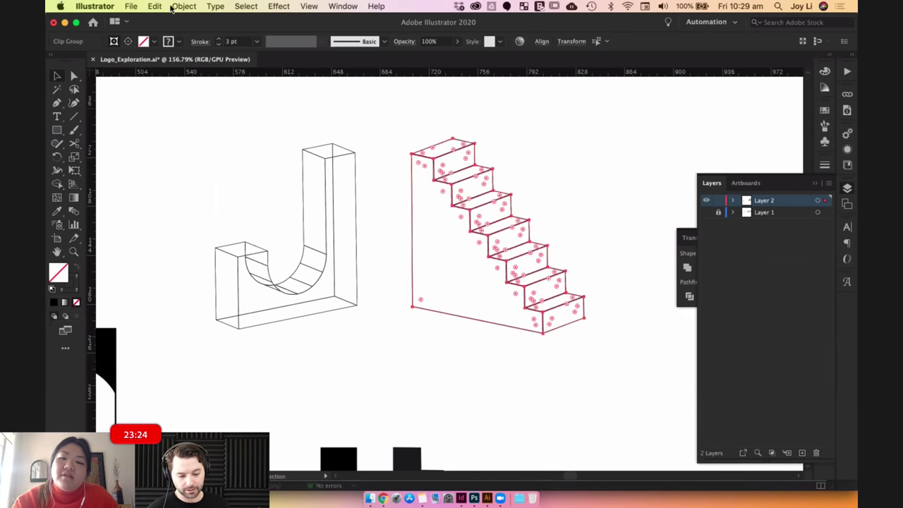
Expand the fill and stroke of the staircase faces and test whether a single face can be moved separately.
click(182, 6)
click(208, 130)
click(127, 225)
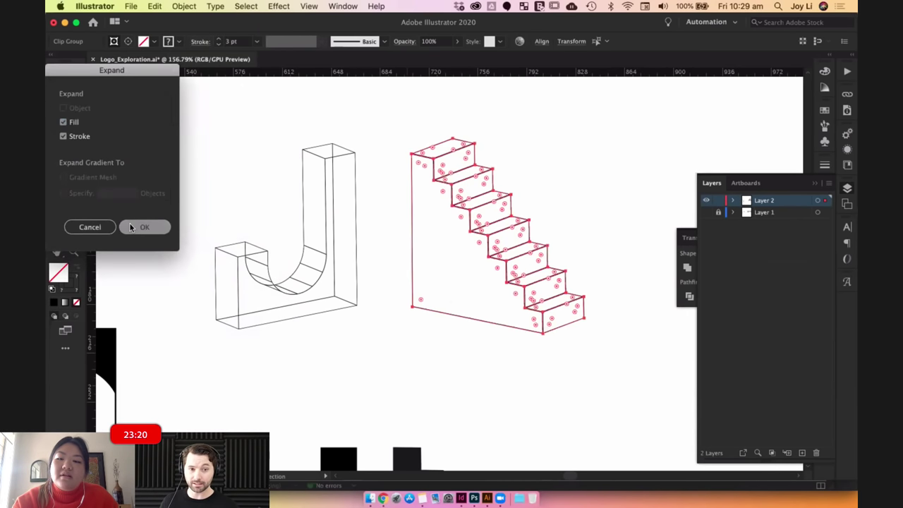
click(510, 123)
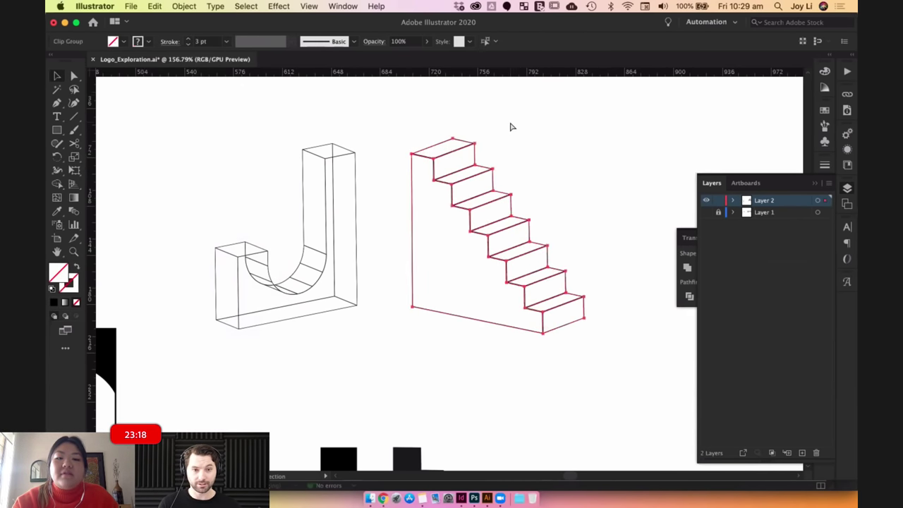
drag(435, 167, 534, 162)
key(super+z)
Try a 4 pt stroke weight on all faces of the staircase.
drag(395, 138, 597, 357)
click(824, 166)
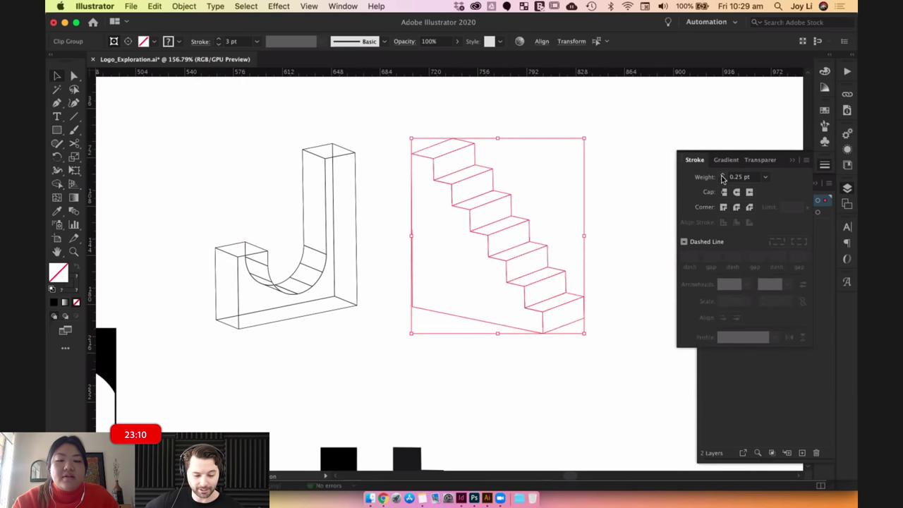
click(722, 175)
click(722, 175)
click(723, 175)
click(722, 175)
click(723, 175)
click(723, 175)
click(723, 175)
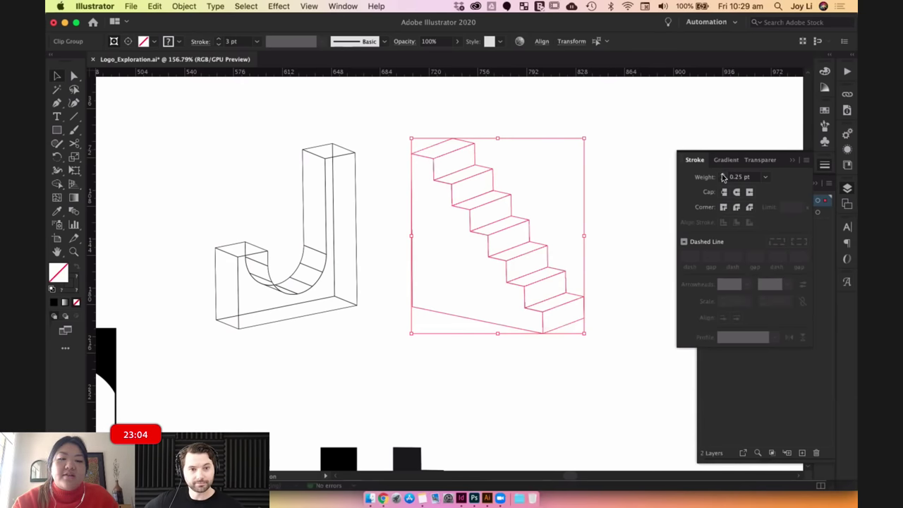
click(723, 175)
click(765, 177)
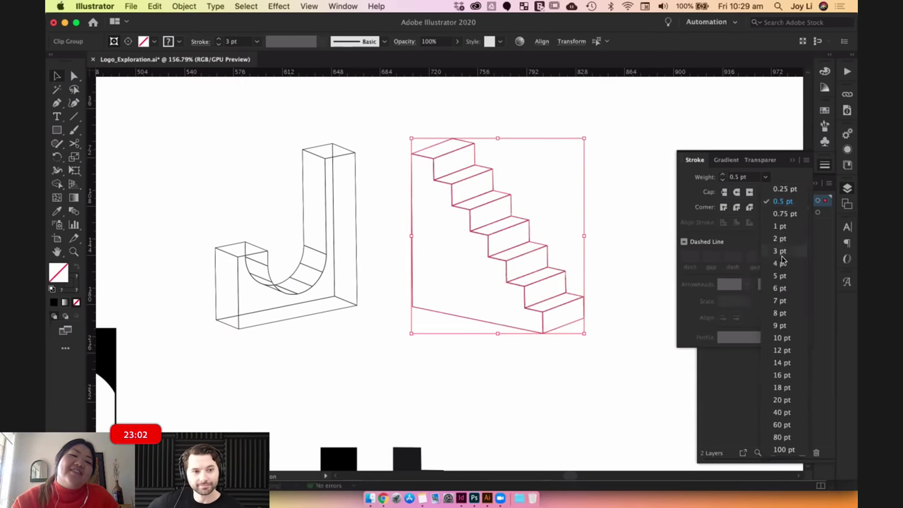
click(781, 263)
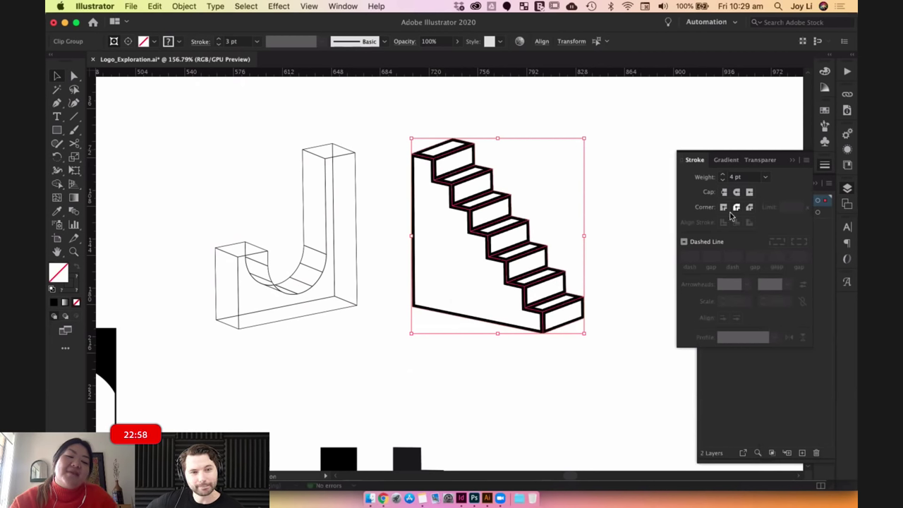
Try a round join for the corners of the staircase's strokes and deselect the staircase.
click(735, 207)
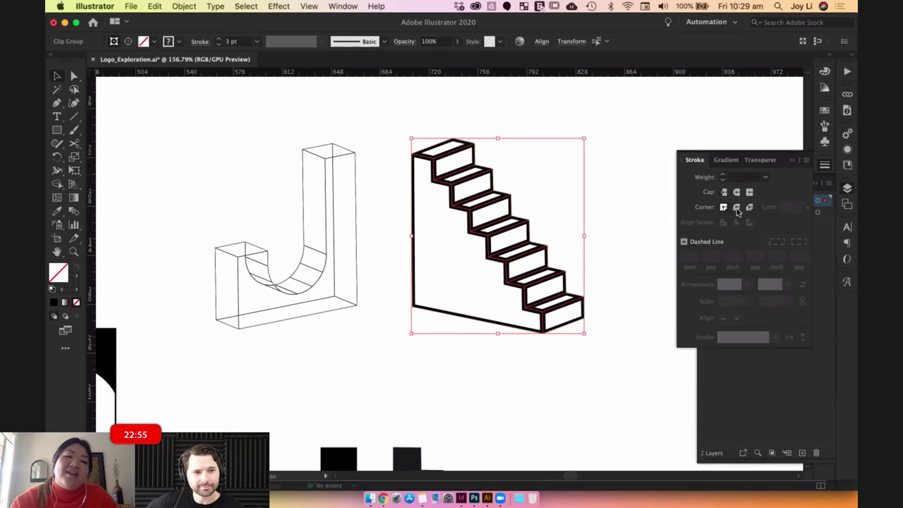
click(765, 177)
key(Escape)
click(625, 131)
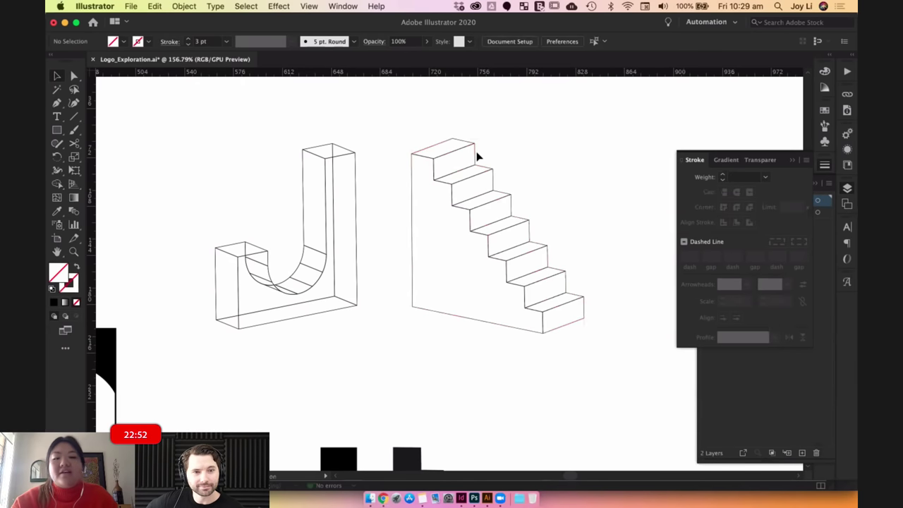
Try moving the top step's front face away from the staircase, and undo the move.
drag(515, 158, 573, 154)
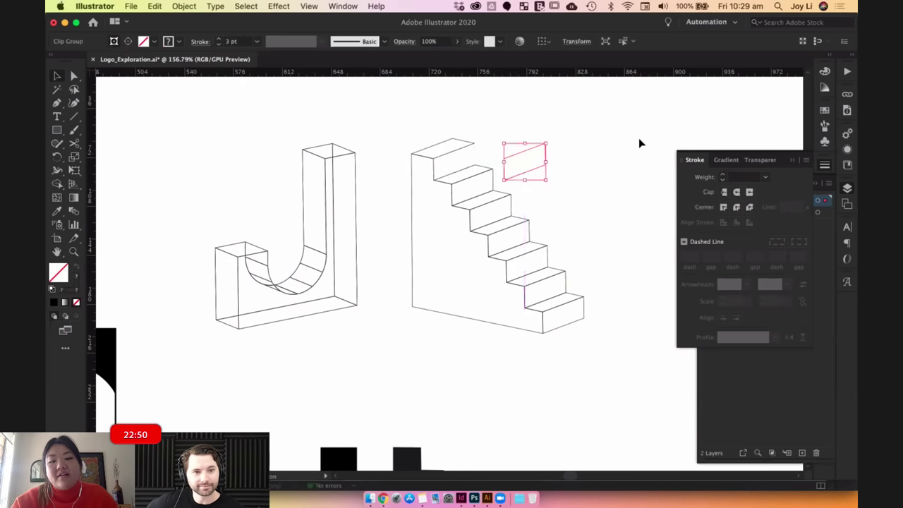
key(super+z)
key(super+shift+a)
scroll(572, 151, down, 3)
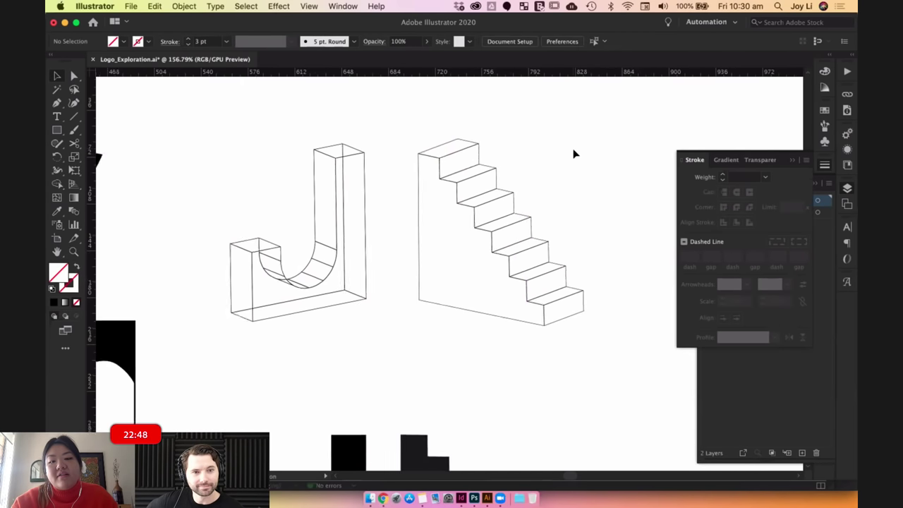
Try combining all the staircase faces with the Pathfinder Intersect and Unite shape modes.
drag(591, 291, 593, 289)
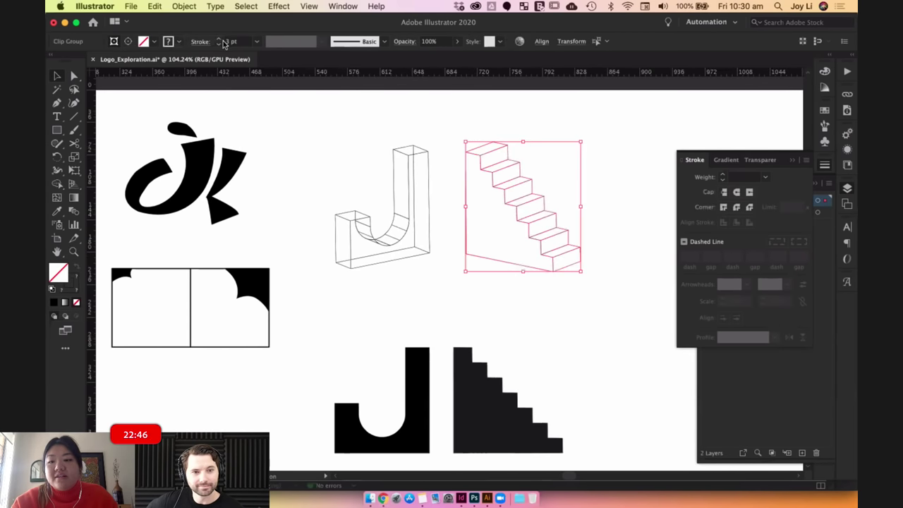
click(793, 161)
click(846, 188)
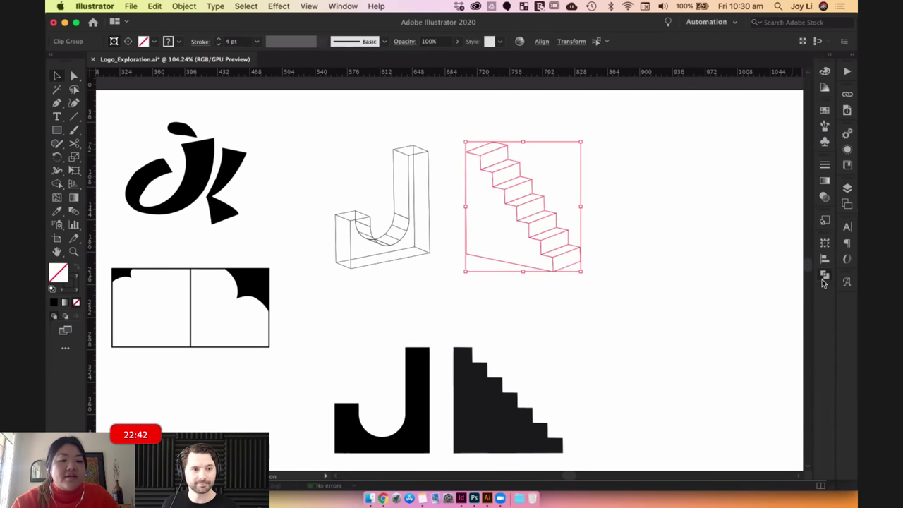
click(823, 278)
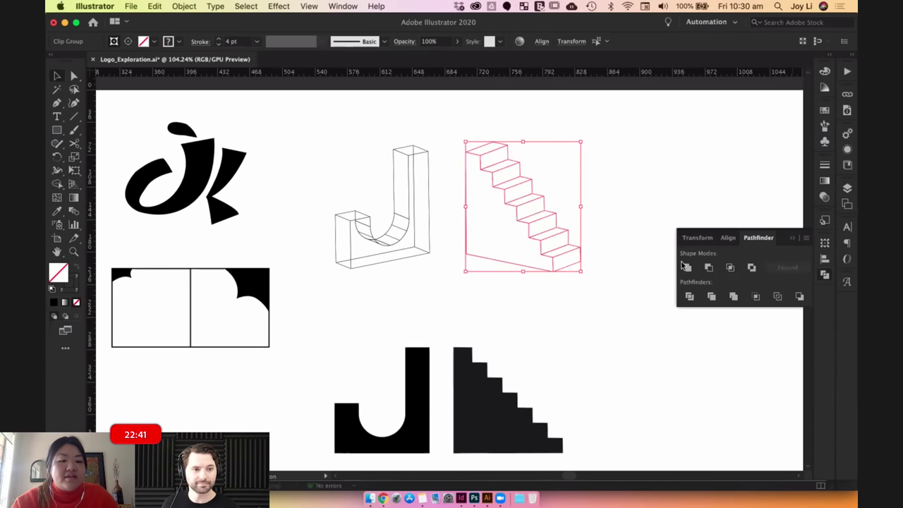
click(730, 268)
click(553, 269)
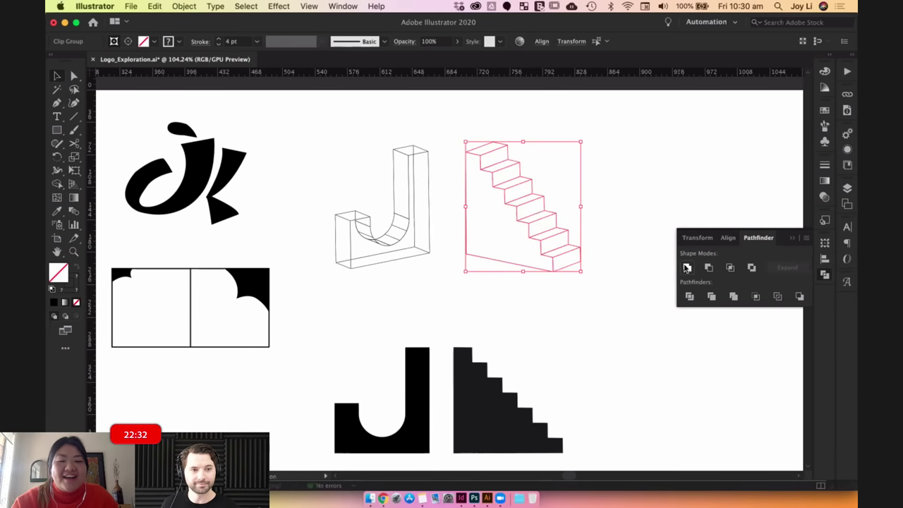
click(689, 269)
key(cmd+z)
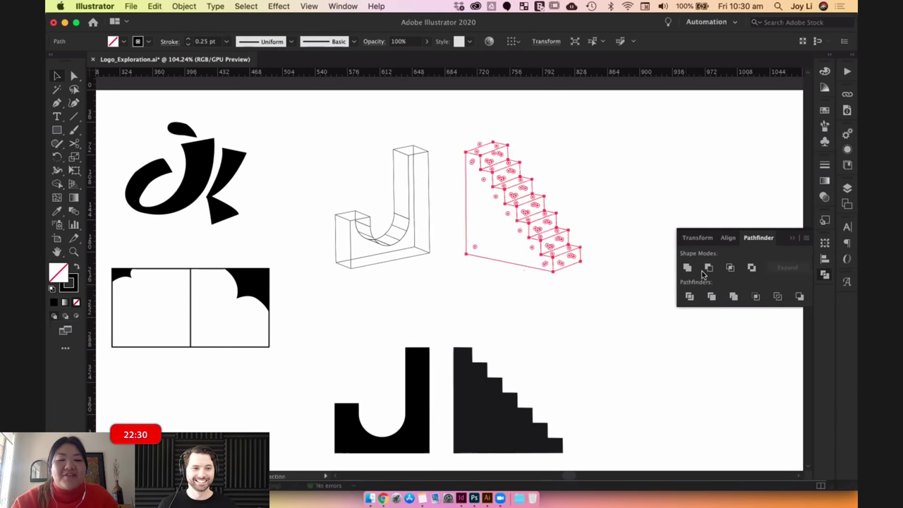
Convert the staircase's clipped faces into a group of plain paths with Pathfinder operations.
click(708, 268)
key(Return)
click(751, 267)
key(Return)
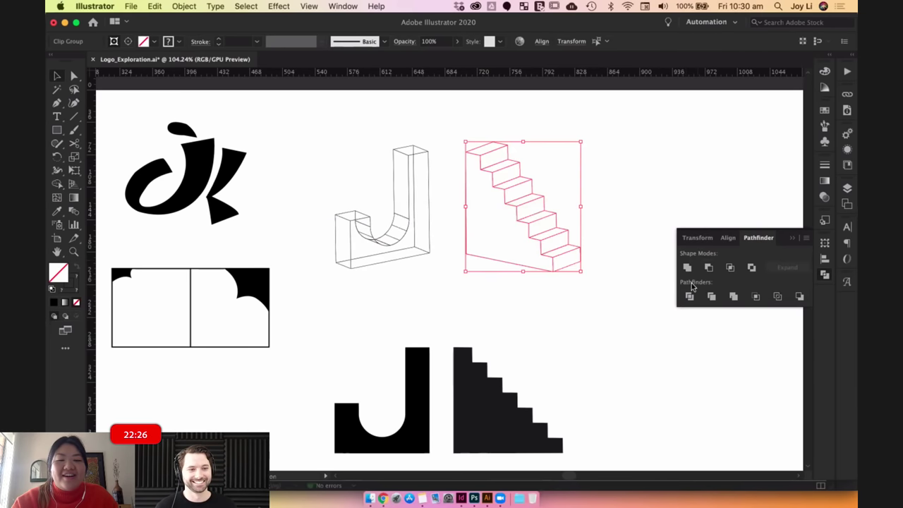
drag(536, 181, 599, 184)
key(cmd+z)
Set the stroke weight of the grouped staircase to 2 pt and deselect it.
click(187, 38)
click(187, 38)
click(187, 38)
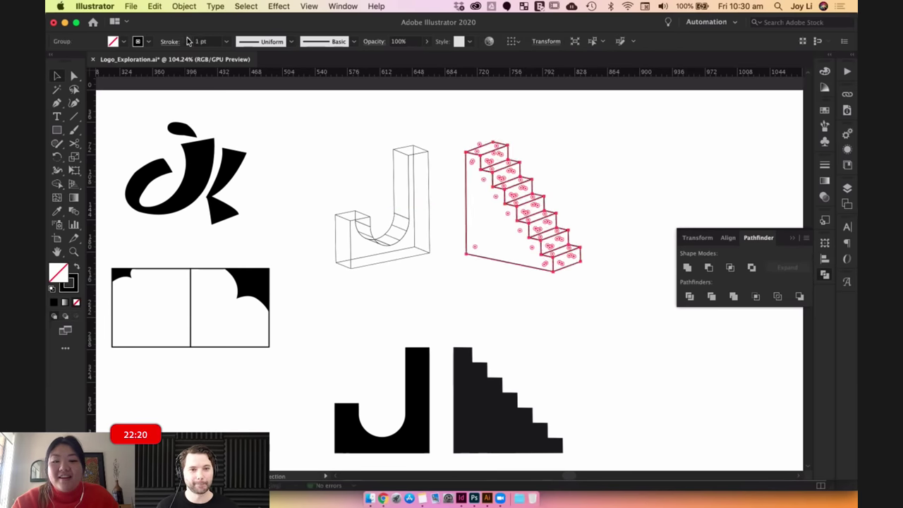
click(189, 41)
click(588, 273)
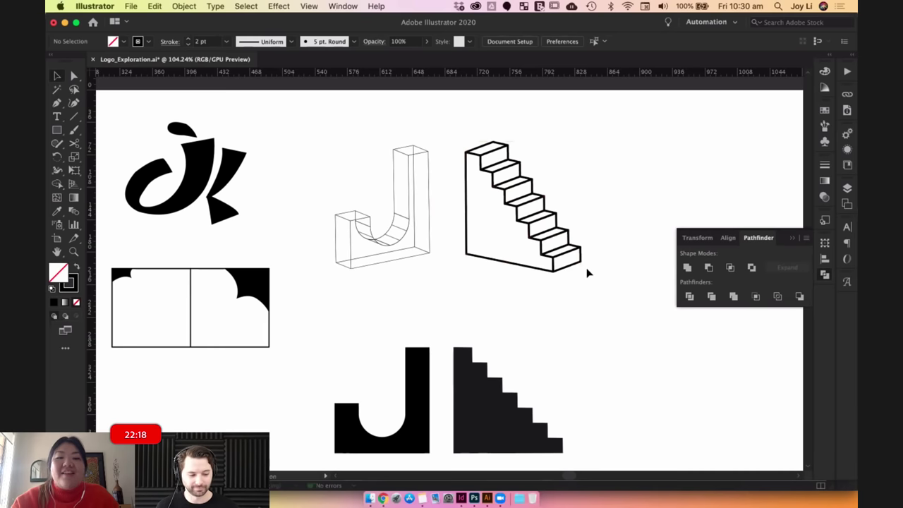
Expand the appearance of the extruded wireframe J beside the staircase.
scroll(508, 296, up, 2)
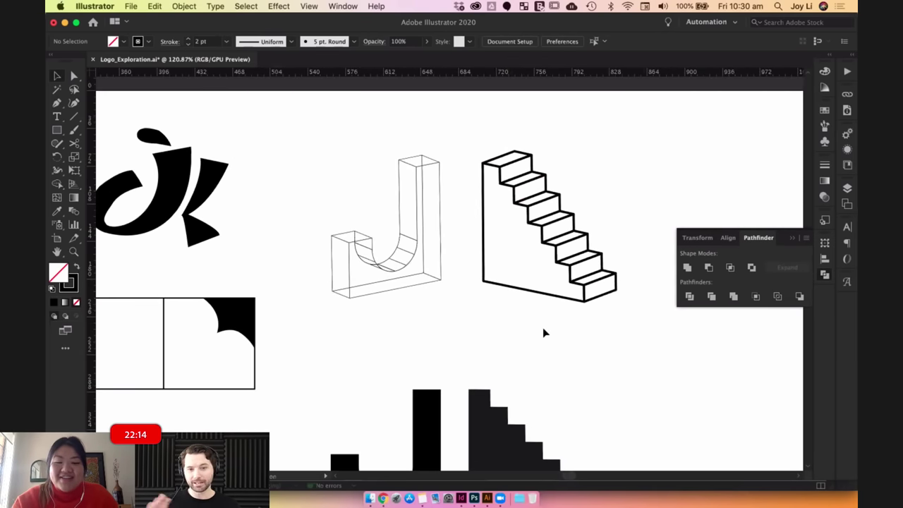
scroll(554, 337, right, 3)
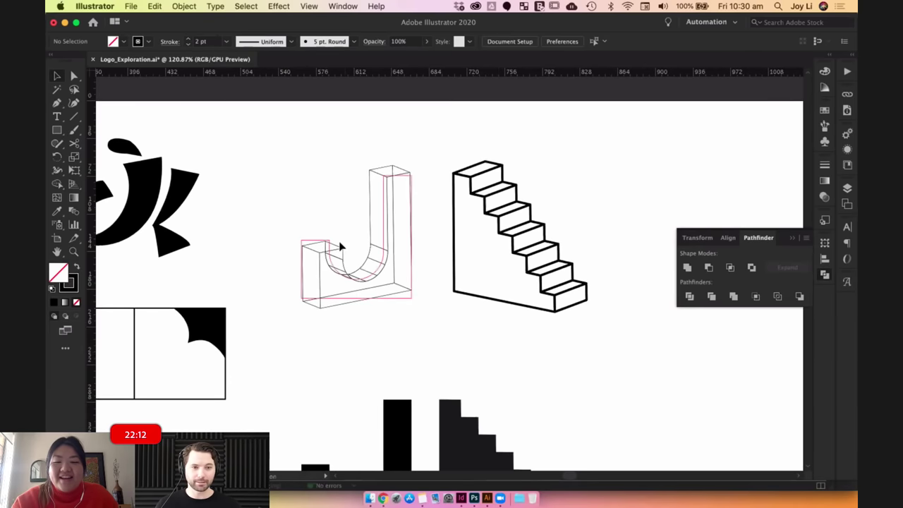
scroll(453, 337, right, 3)
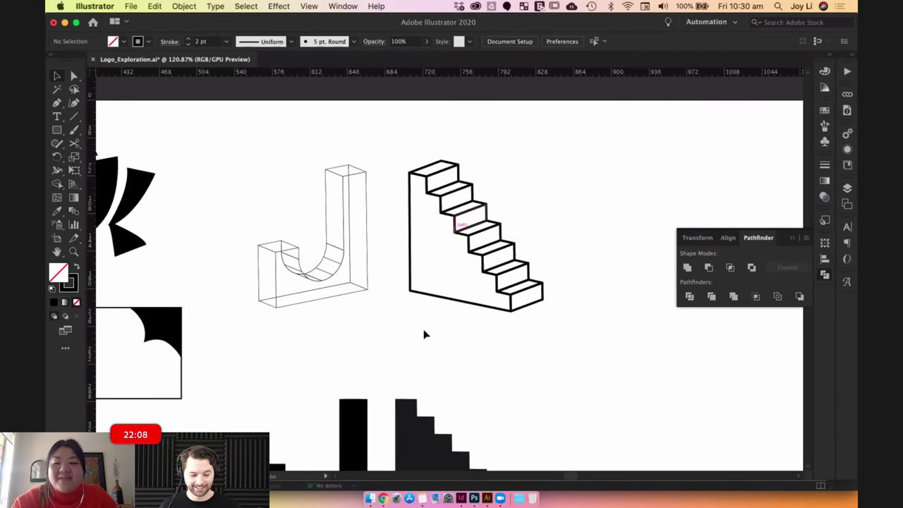
click(330, 222)
click(329, 231)
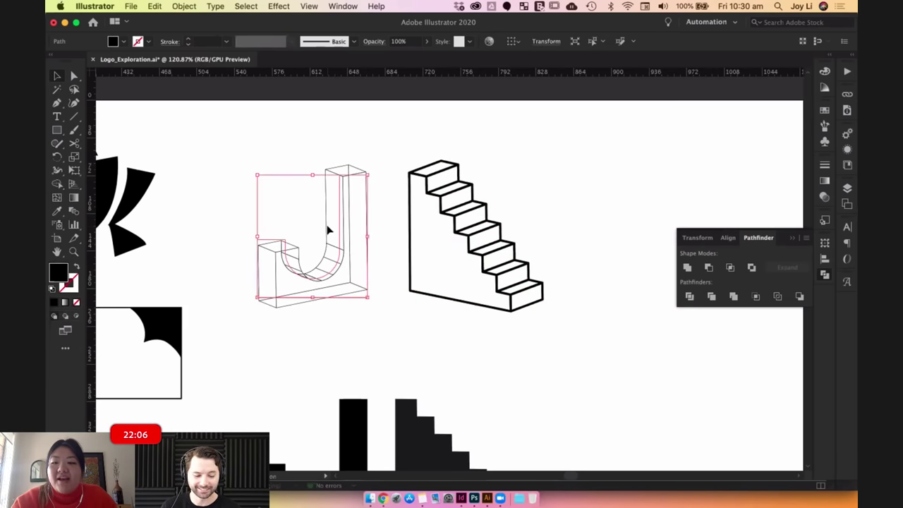
click(189, 10)
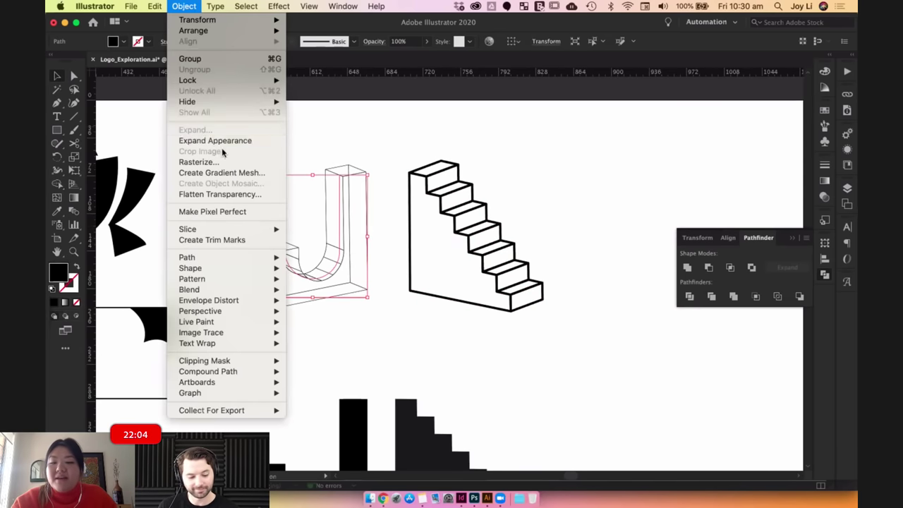
click(206, 140)
key(a)
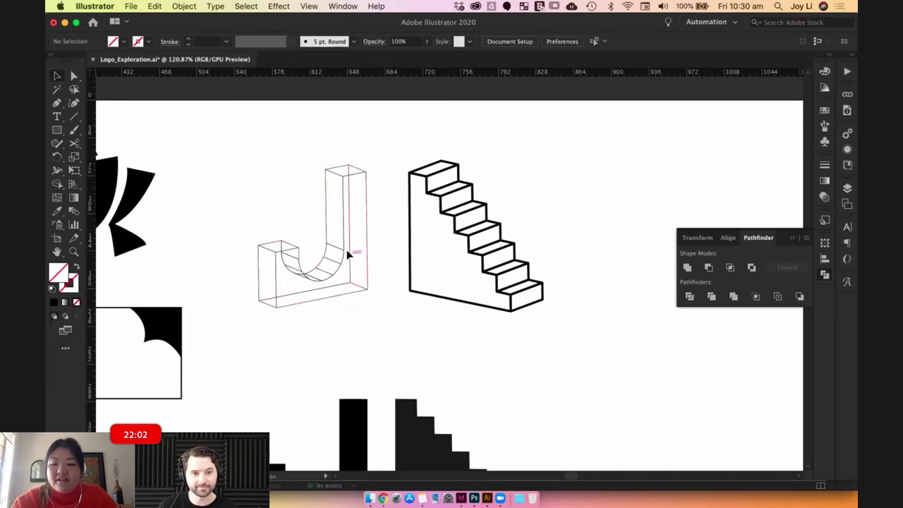
Ungroup the expanded J repeatedly until its individual faces can be selected separately.
drag(368, 308, 396, 307)
scroll(346, 240, up, 3)
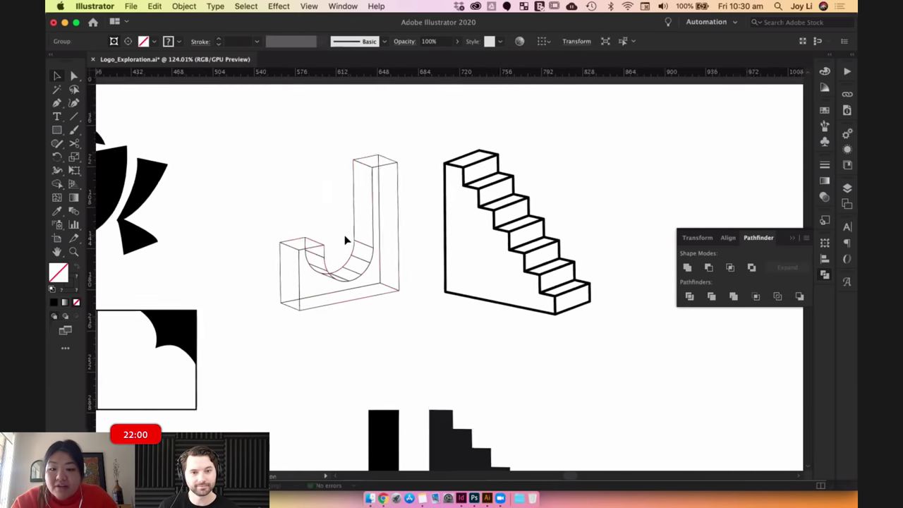
right_click(365, 204)
click(399, 296)
click(340, 349)
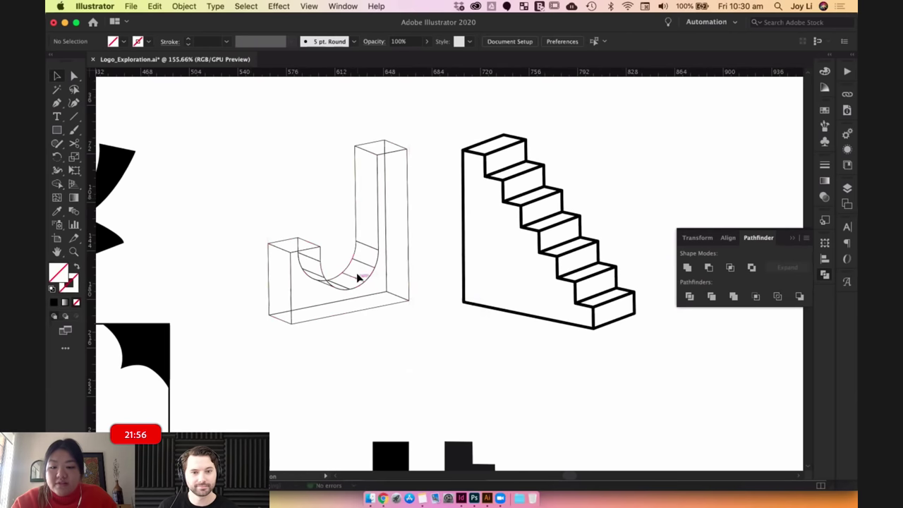
drag(360, 266, 332, 219)
key(super+z)
right_click(351, 243)
click(391, 332)
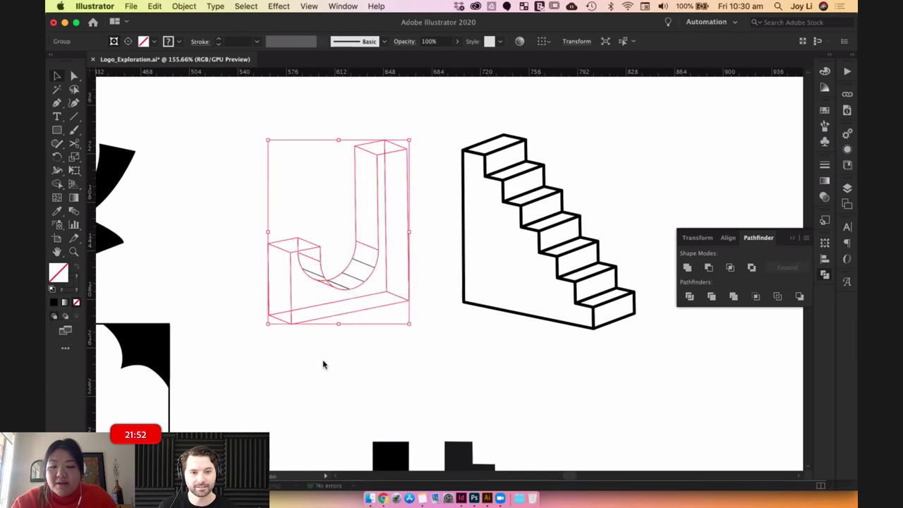
Pull the segmented curved face out of the right side of the J's bend and delete it.
click(358, 263)
click(304, 218)
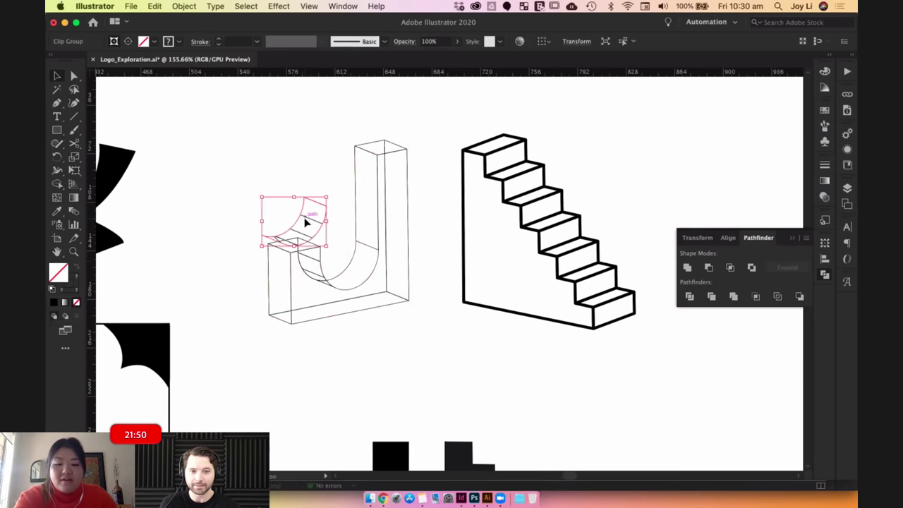
key(Delete)
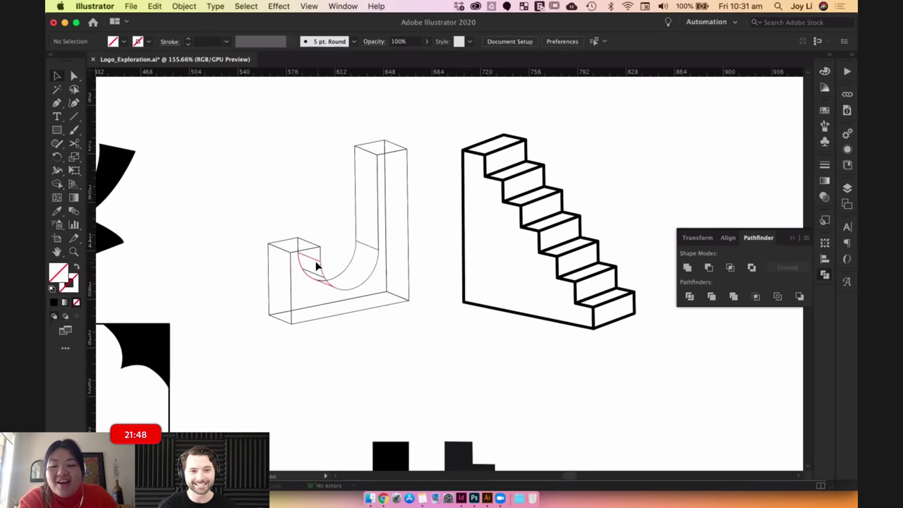
Remove the separate curved and vertical inner side-face pieces from the wireframe J.
click(317, 266)
drag(316, 262, 308, 187)
key(ctrl+z)
click(304, 269)
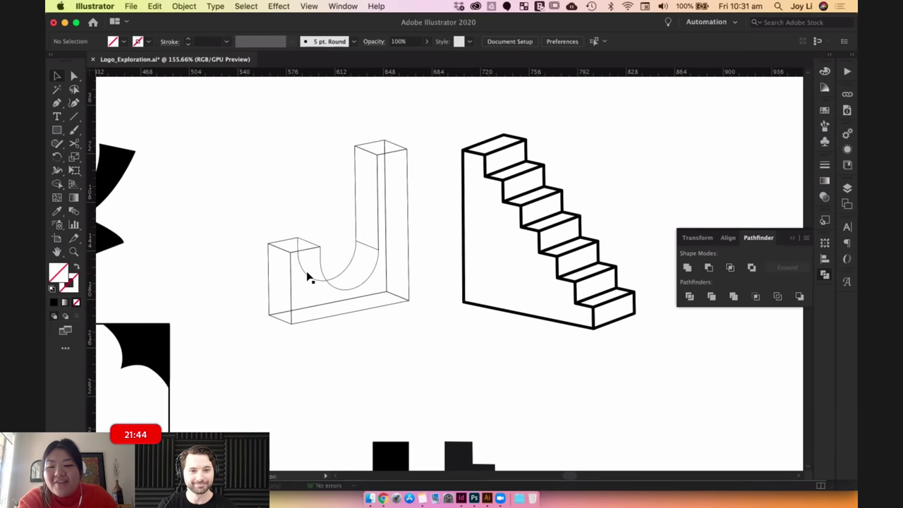
click(312, 279)
click(255, 144)
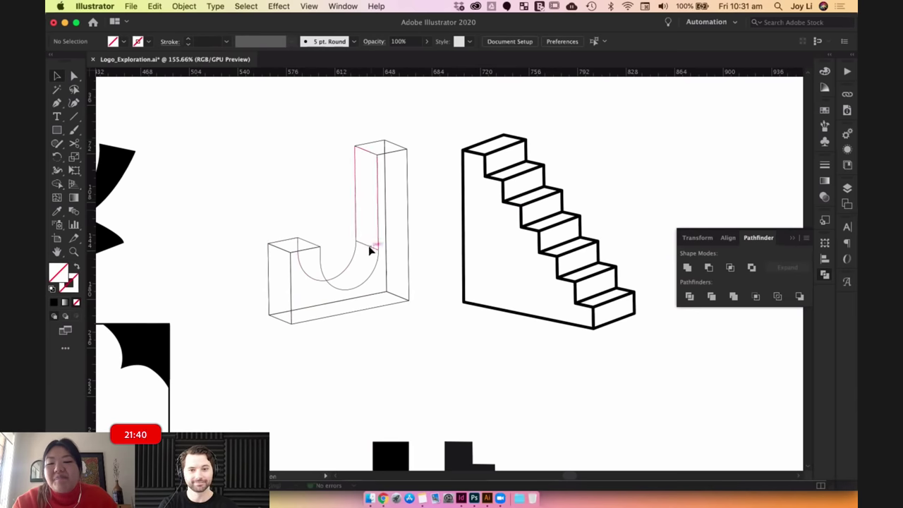
drag(368, 245, 287, 211)
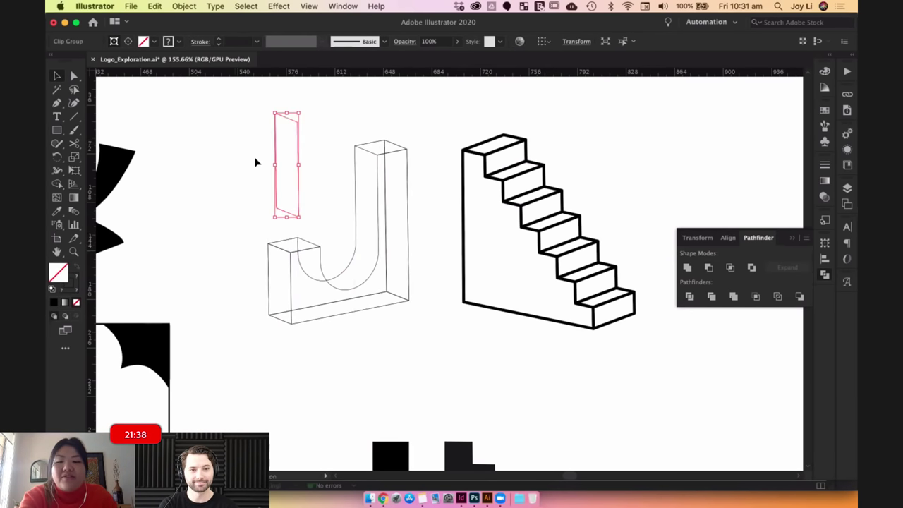
key(super+z)
Try pulling the top face off the J's short arm.
click(309, 276)
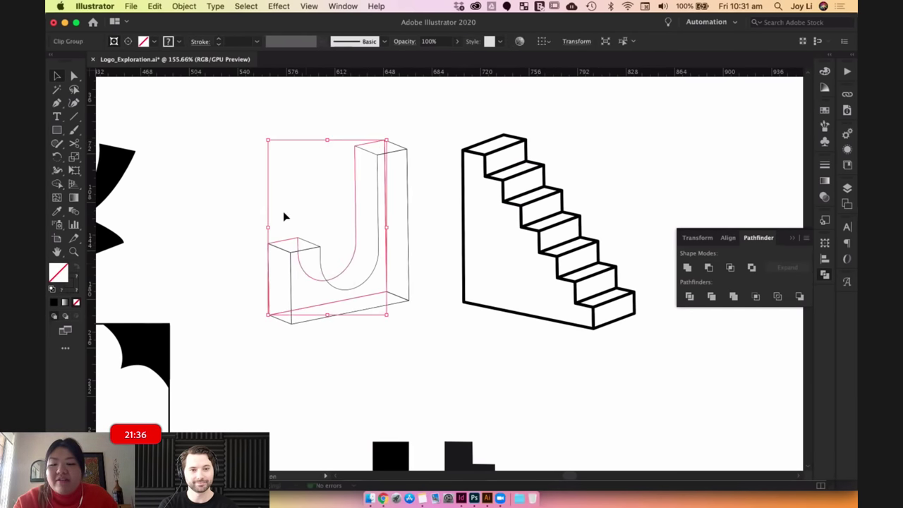
click(256, 179)
click(283, 245)
click(295, 223)
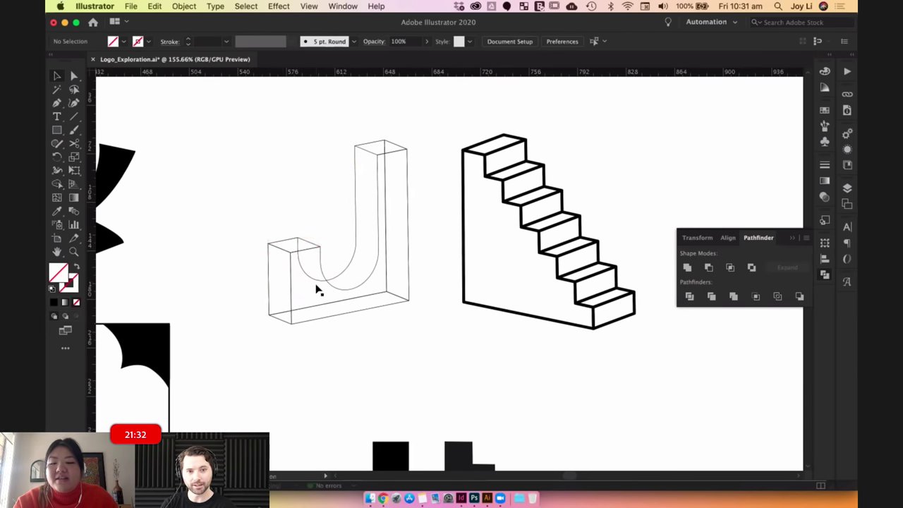
click(315, 281)
click(298, 220)
drag(287, 242, 242, 235)
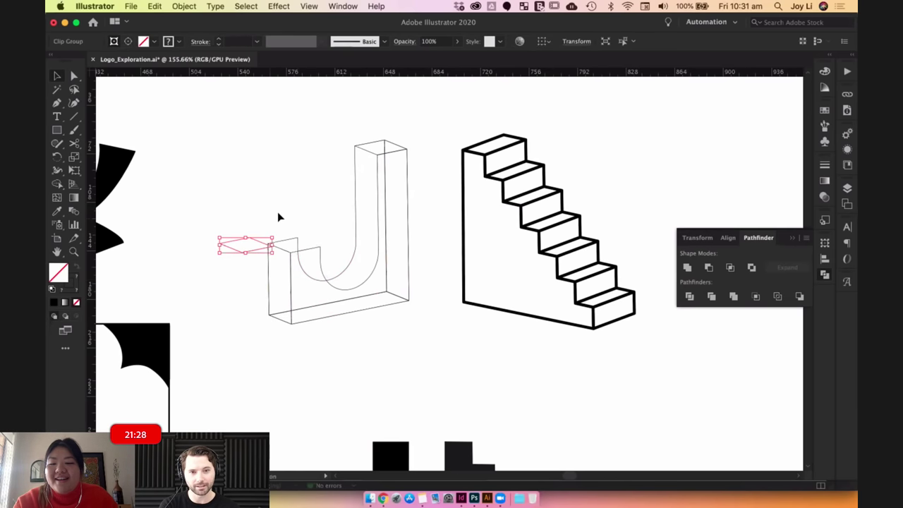
key(super+z)
Cut the J's back outline with Scissors at the short arm's rear top corner and where the two curves cross.
click(350, 265)
click(268, 256)
click(345, 183)
click(357, 176)
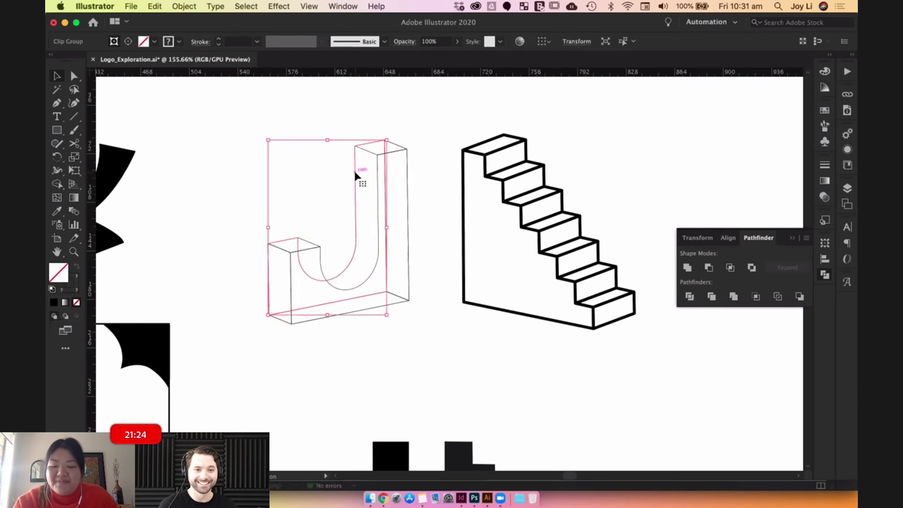
click(355, 146)
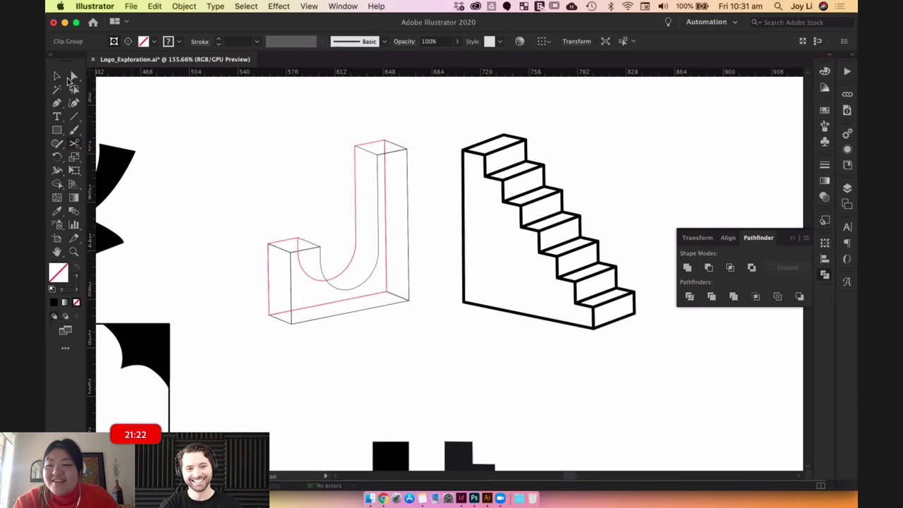
click(297, 239)
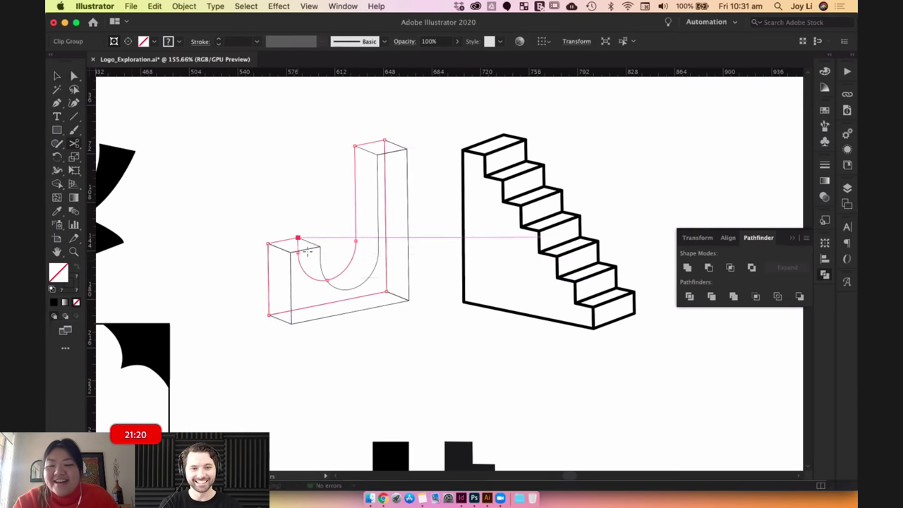
click(327, 280)
Release the clipping mask on the J's back outline and delete the cut curve segment hidden behind the short arm.
click(58, 75)
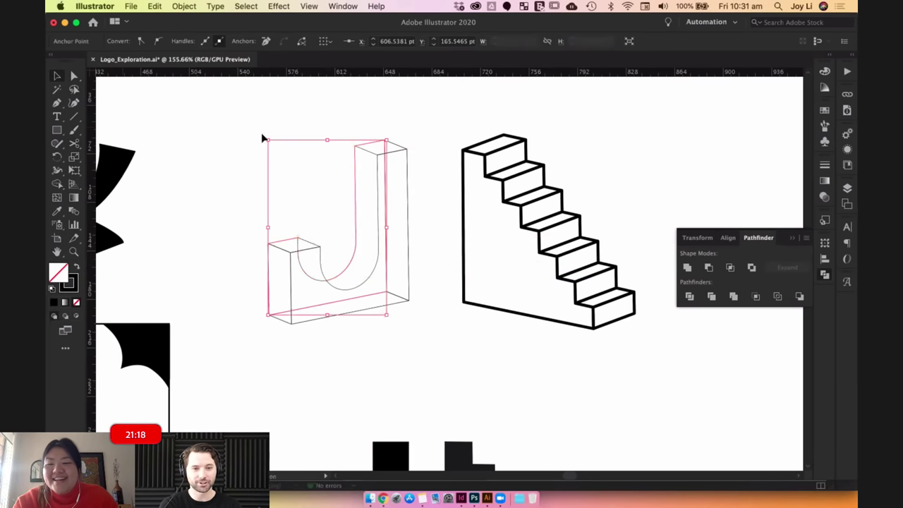
click(312, 269)
drag(308, 276, 209, 267)
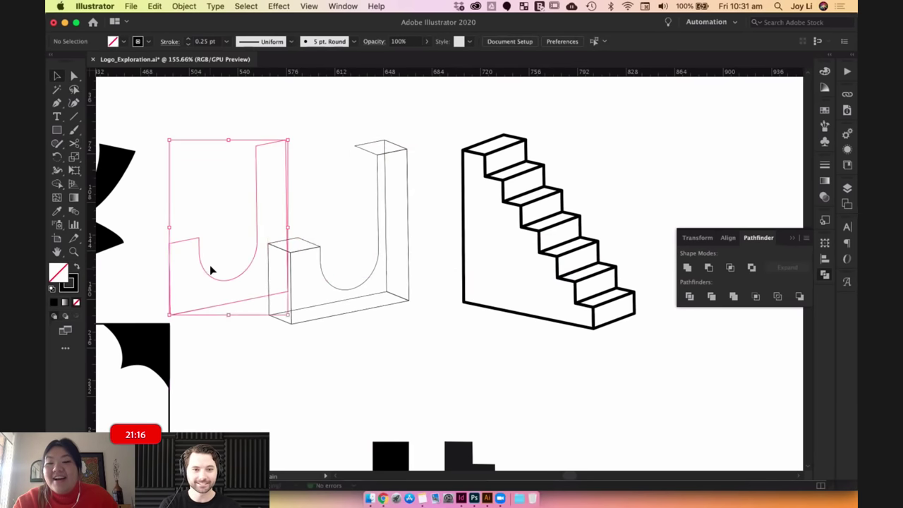
key(super+z)
right_click(301, 273)
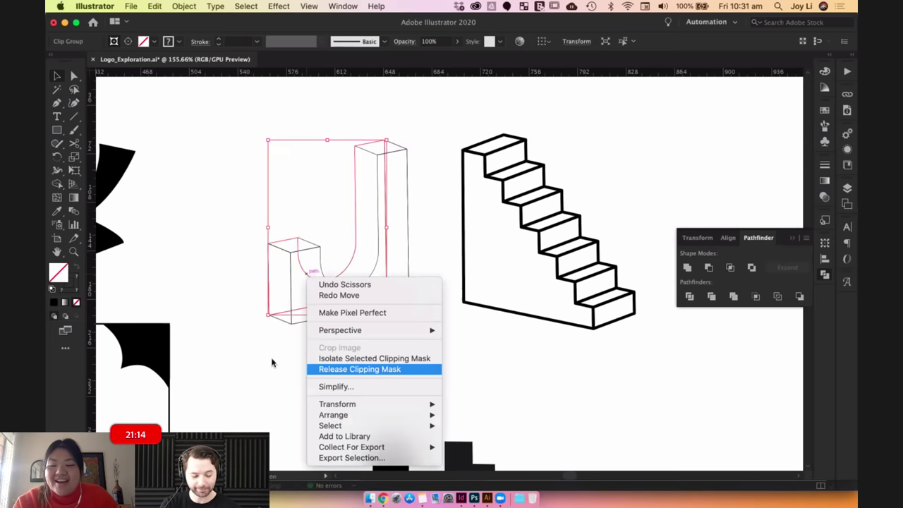
click(353, 369)
click(316, 285)
drag(242, 289, 221, 287)
key(Delete)
Remove the hidden bottom face and the rear side face of the J's tall stem.
drag(323, 309, 186, 310)
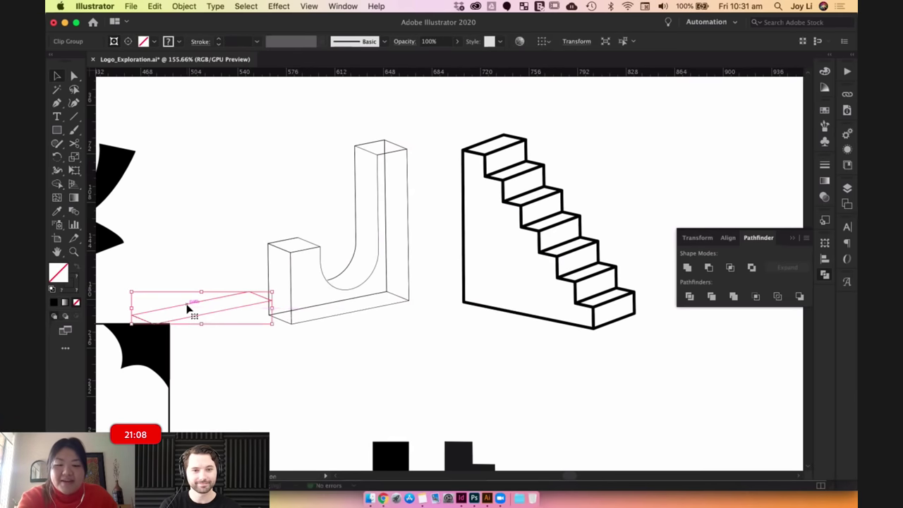
click(410, 285)
drag(409, 271, 445, 268)
drag(388, 249, 219, 255)
key(super+z)
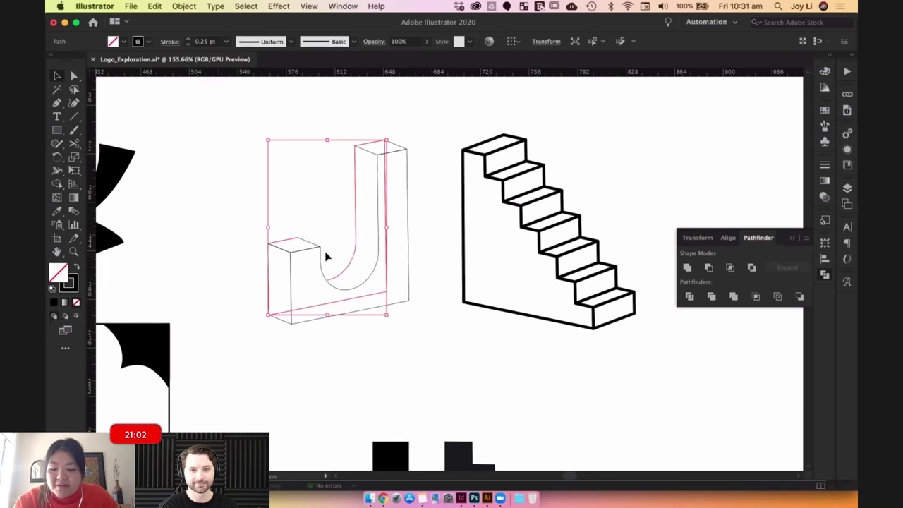
Cut the J's back outline with Scissors at its lower-left and top rear corners and delete the hidden segment between them.
key(a)
click(269, 315)
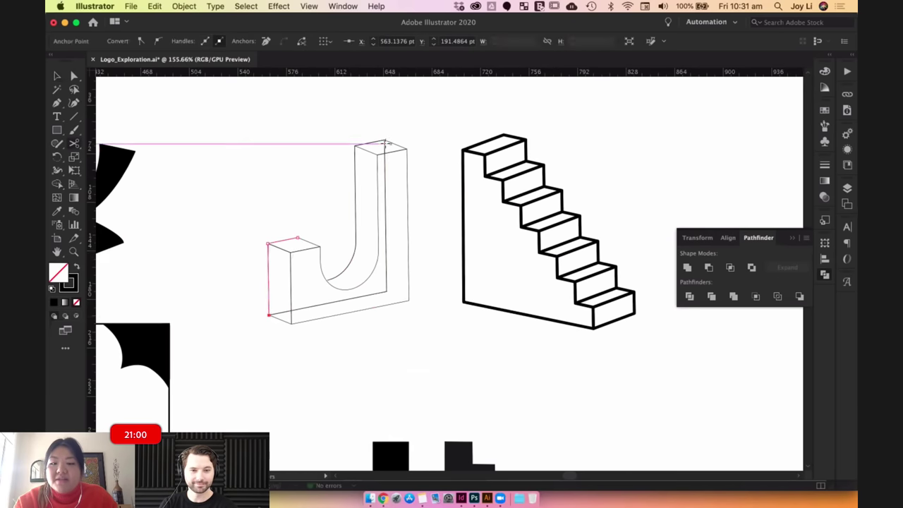
click(384, 141)
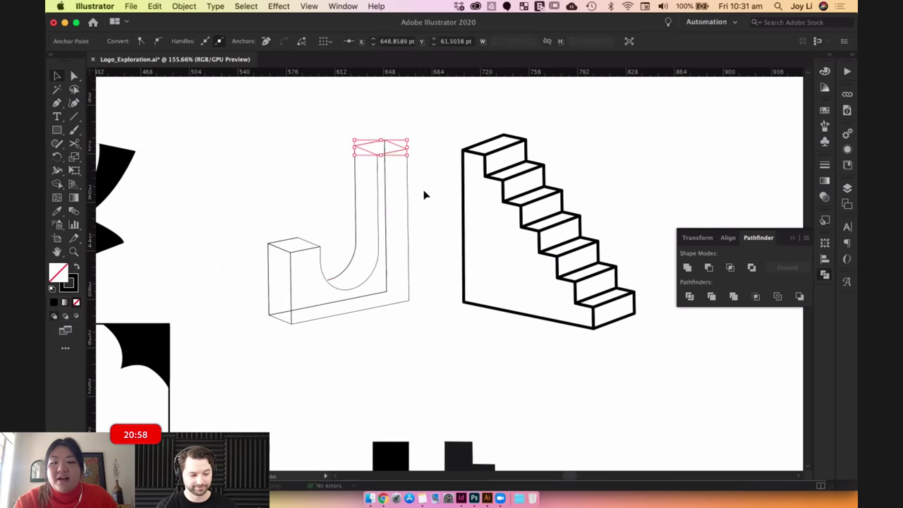
drag(412, 193, 462, 306)
key(super+z)
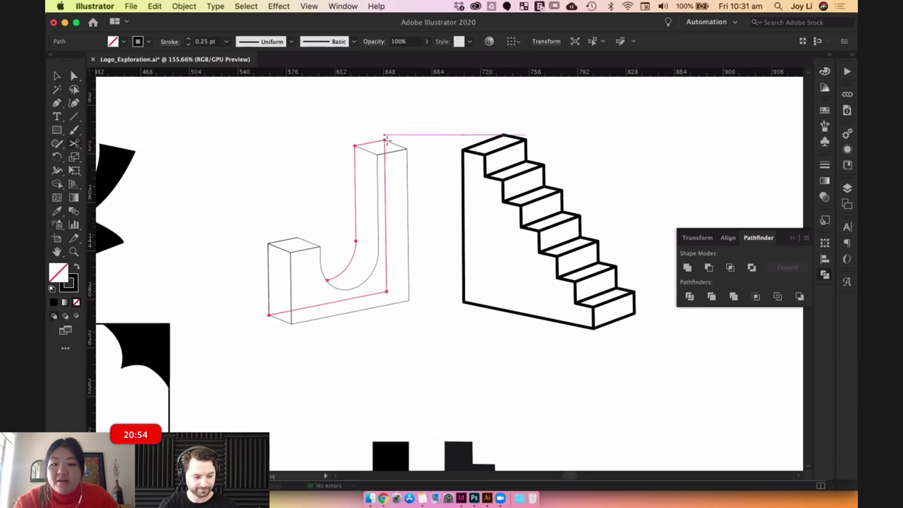
click(57, 76)
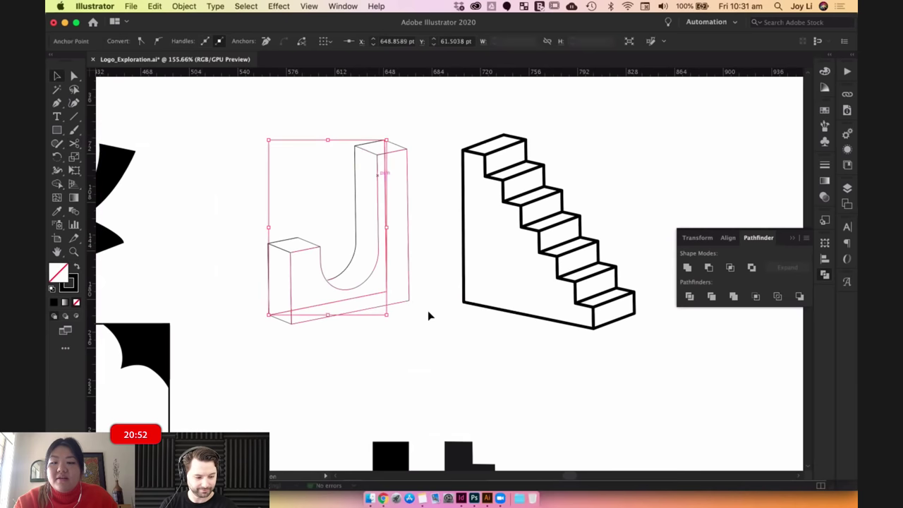
drag(390, 284, 471, 361)
key(Delete)
Try to apply the Pathfinder Trim operation to the whole J.
drag(418, 336, 247, 117)
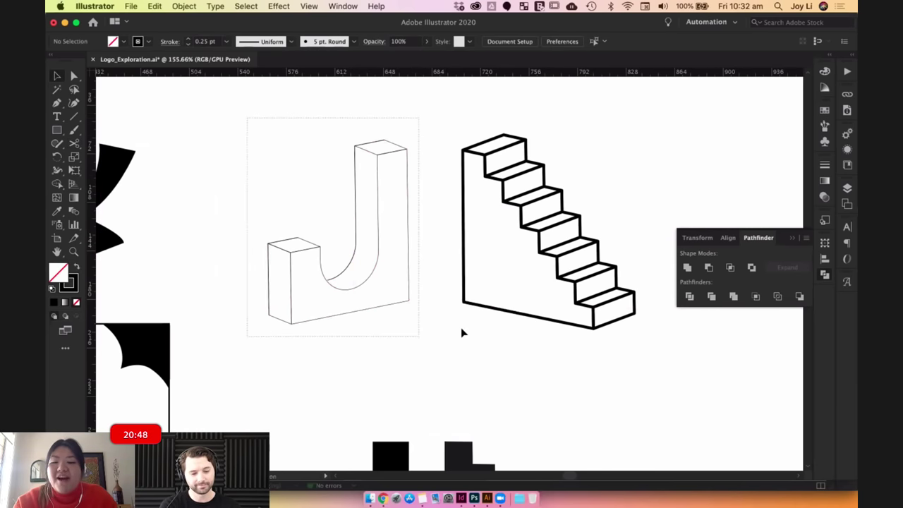
drag(422, 339, 247, 110)
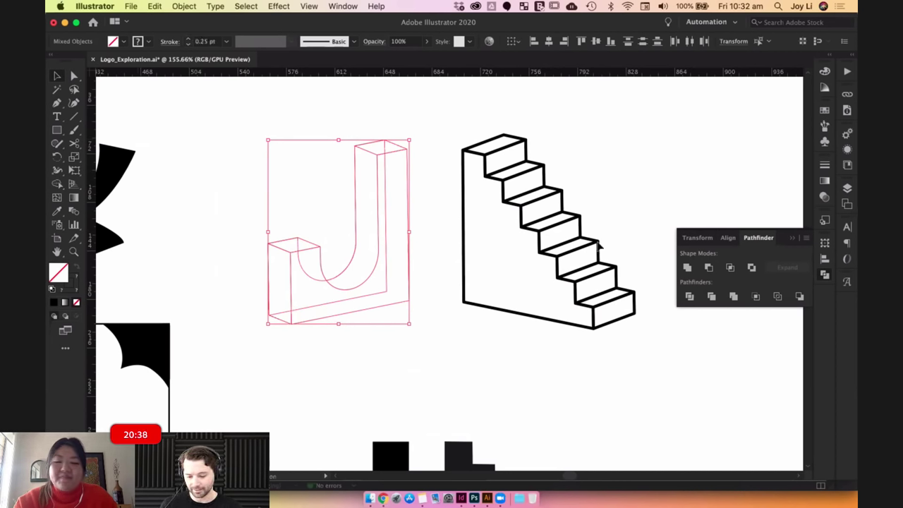
click(711, 296)
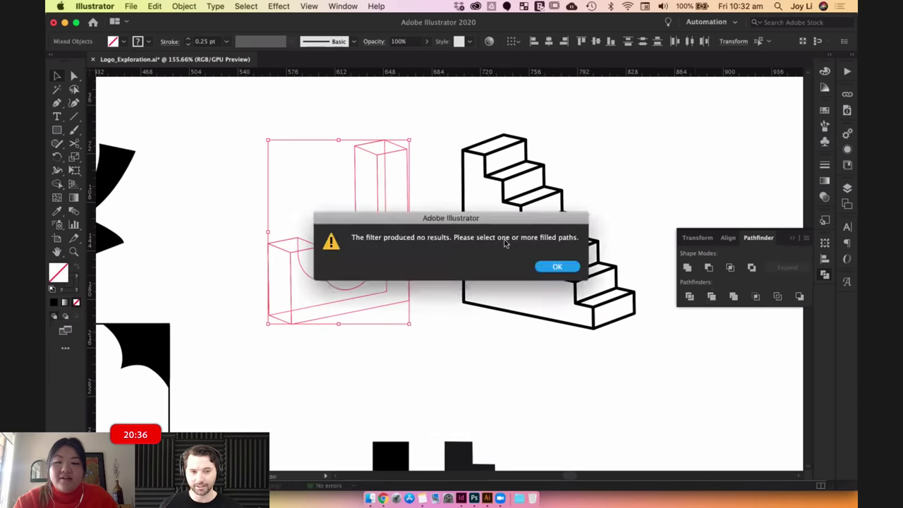
click(557, 267)
click(435, 368)
Try a 7 pt stroke weight on the whole J.
drag(414, 338, 249, 131)
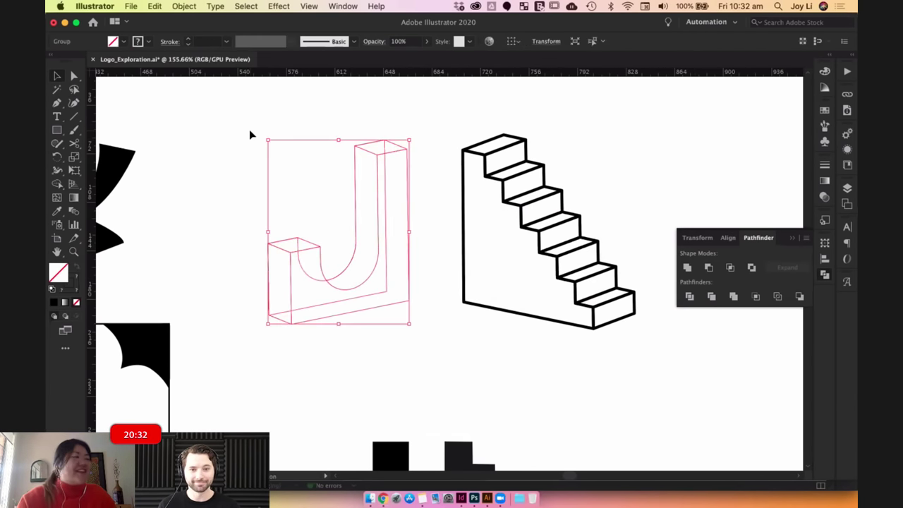
click(227, 42)
click(248, 165)
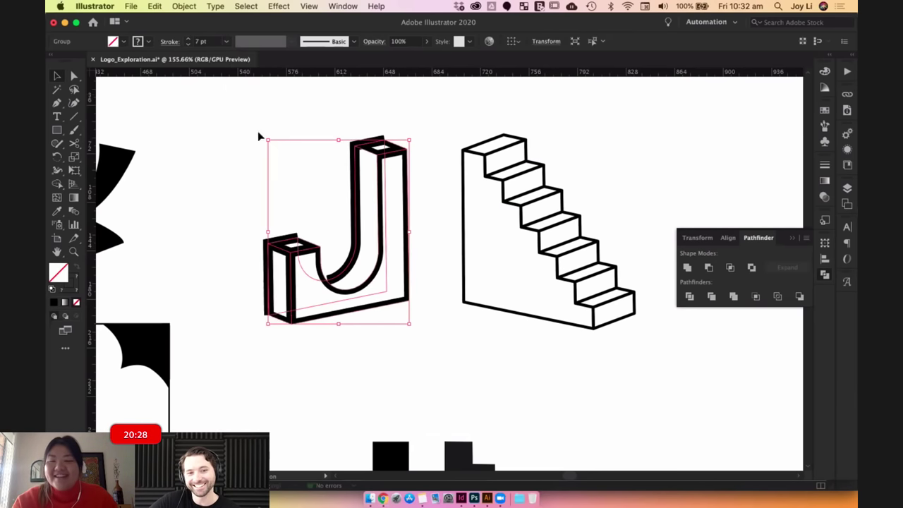
click(297, 153)
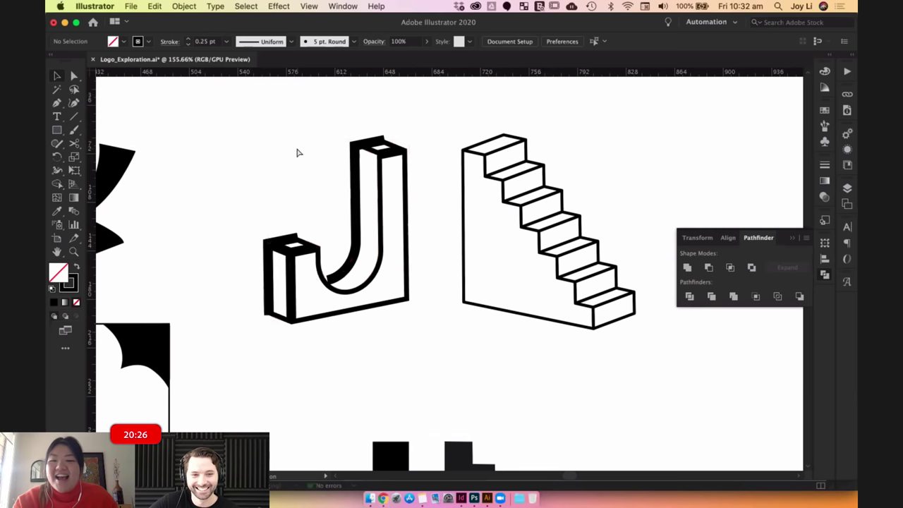
key(super+z)
Try a 4 pt stroke weight on the whole J.
click(226, 42)
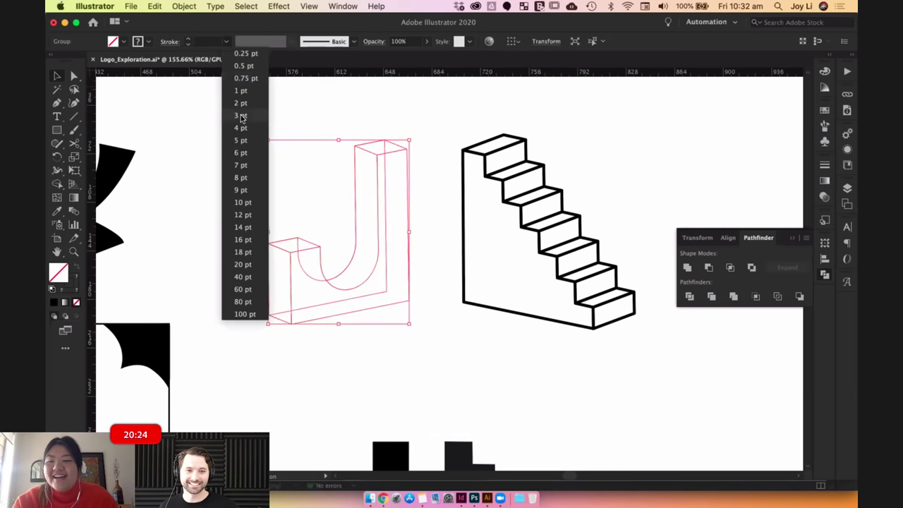
click(244, 127)
click(263, 149)
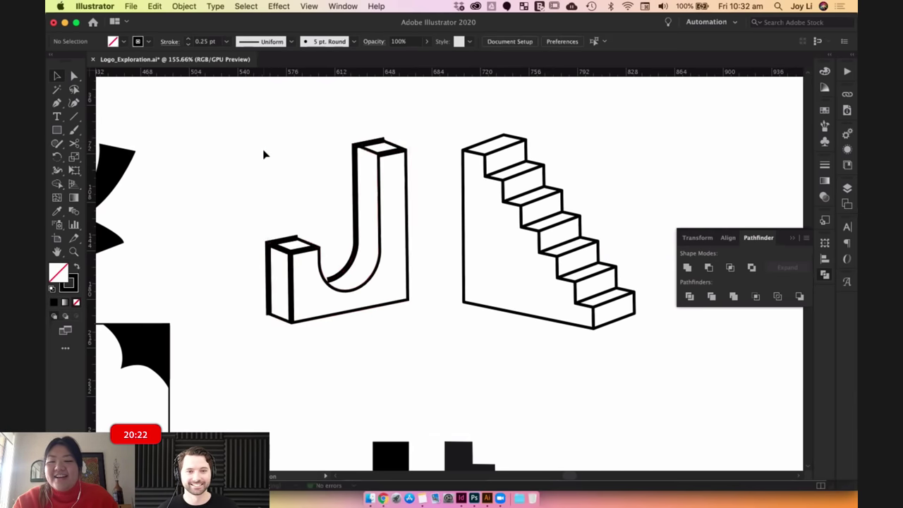
key(super+z)
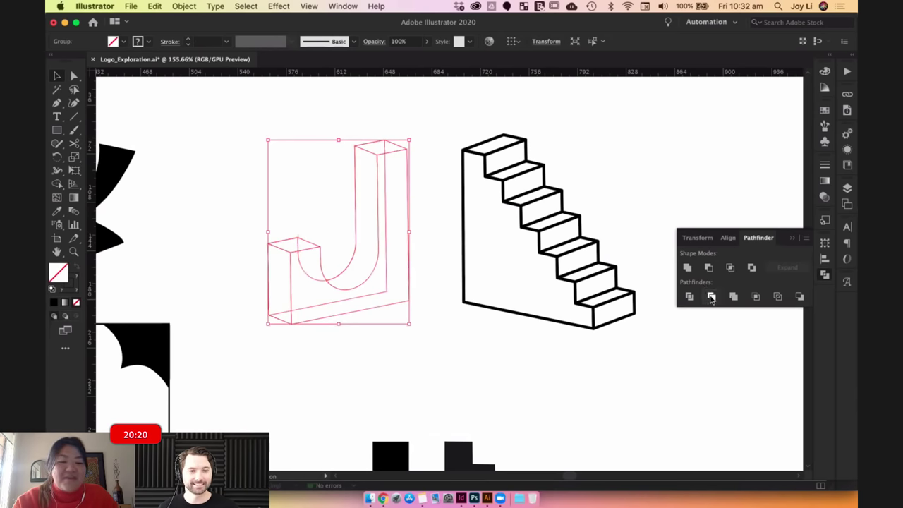
Try the Pathfinder Unite and Minus Front shape modes on the J.
click(687, 268)
key(super+z)
click(709, 268)
key(super+z)
click(402, 322)
Duplicate the whole J below the staircase and apply Minus Front to the copy.
drag(416, 339, 255, 128)
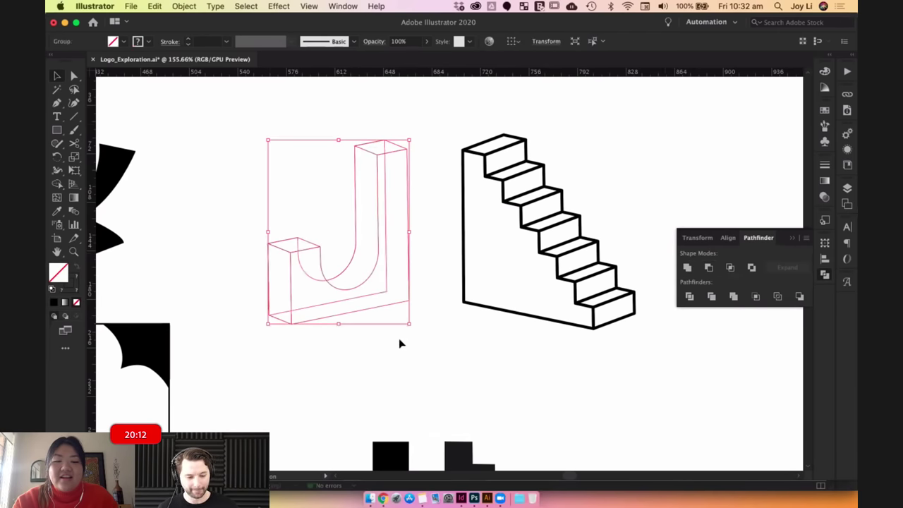
drag(510, 295, 369, 269)
drag(268, 162, 718, 272)
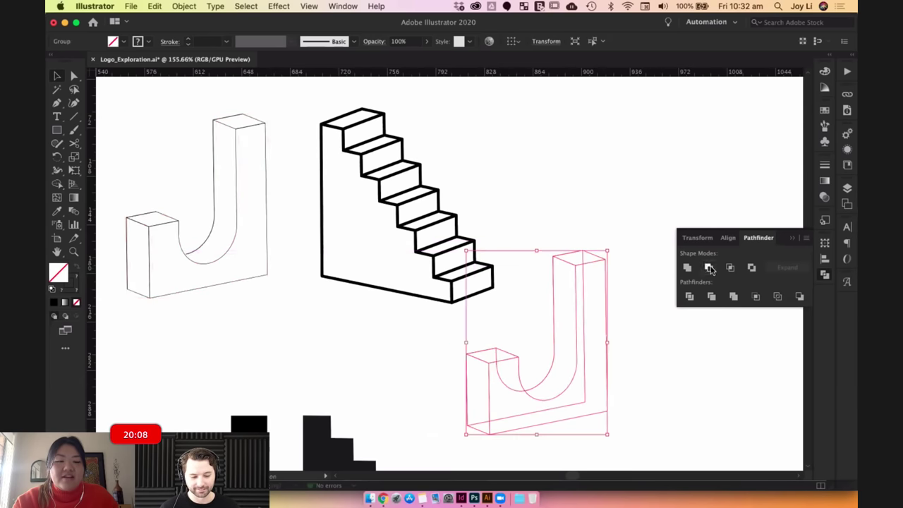
click(708, 267)
click(572, 314)
drag(576, 310, 539, 353)
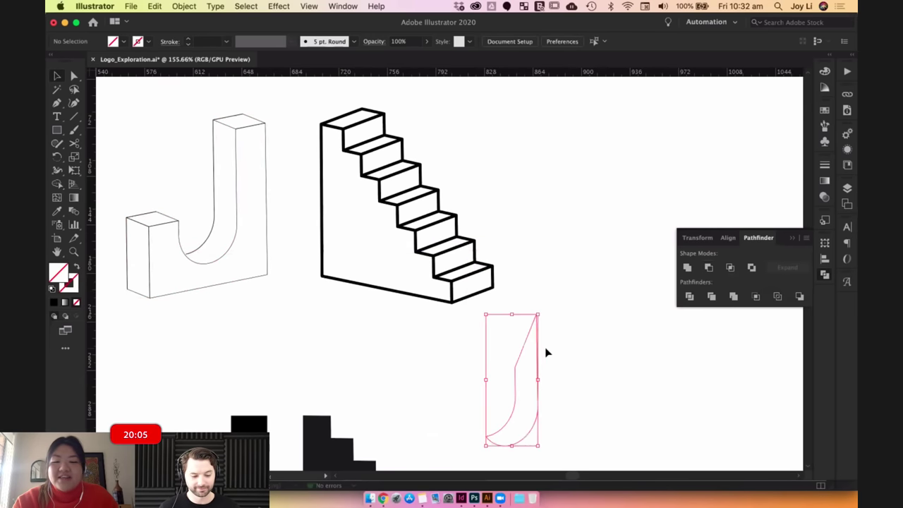
Give the remaining curved shape of the copy a black fill and no stroke.
key(d)
click(77, 268)
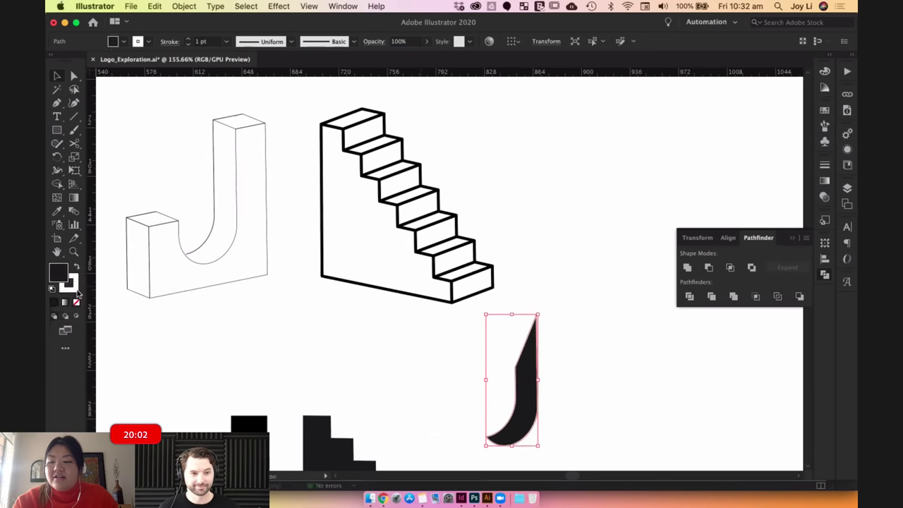
click(73, 285)
key(slash)
Move the black curved shape to the empty space left of the outlined J.
click(493, 368)
drag(502, 362, 409, 314)
drag(414, 326, 377, 209)
click(325, 170)
Try the Pathfinder Trim and Merge operations on the whole outlined J.
drag(302, 153, 463, 369)
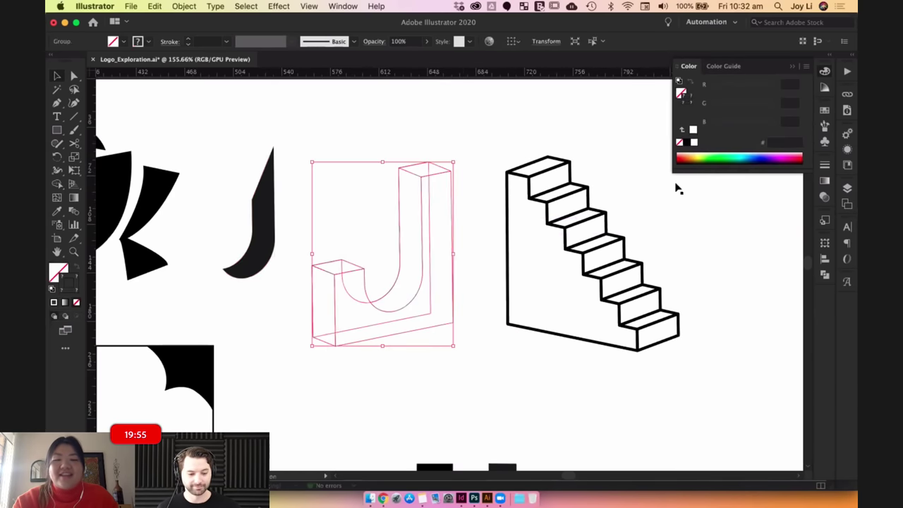
click(825, 275)
click(711, 297)
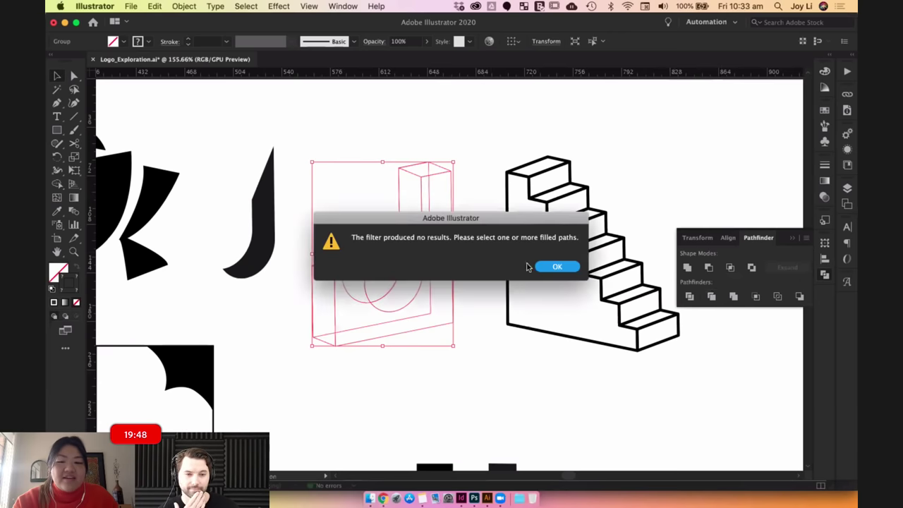
click(555, 267)
click(733, 297)
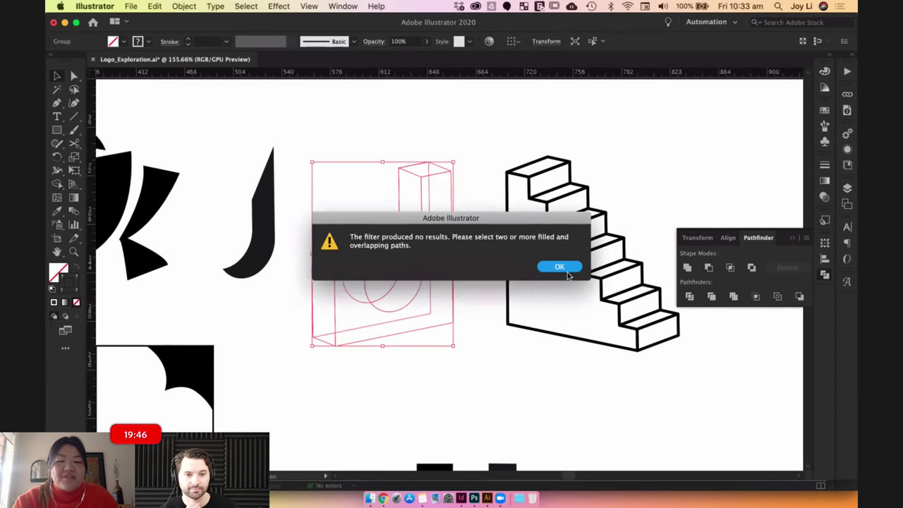
key(Return)
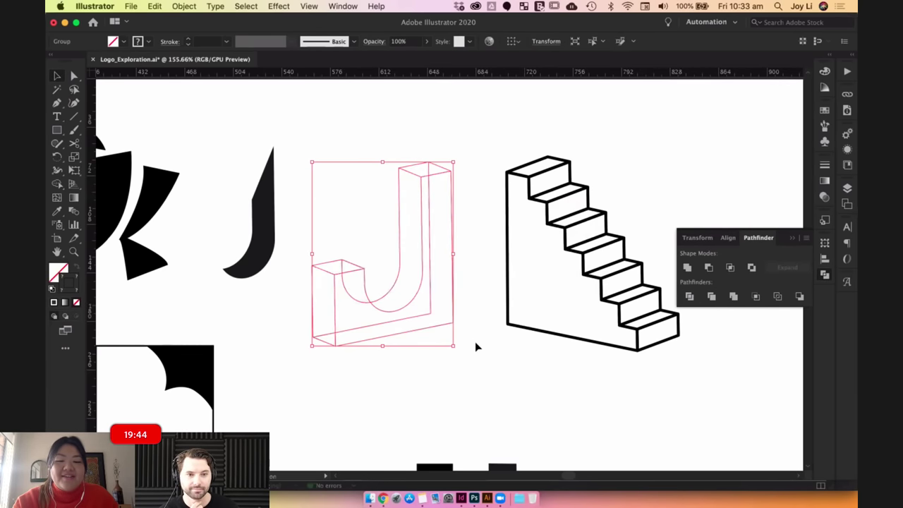
Undo the last Pathfinder operation and give the outlined J a white fill and black stroke.
click(464, 343)
key(super+z)
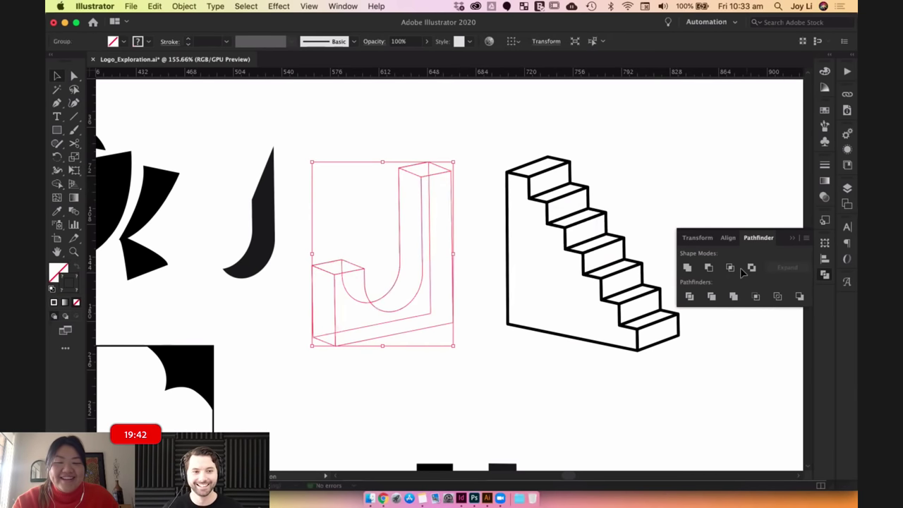
click(175, 9)
click(145, 216)
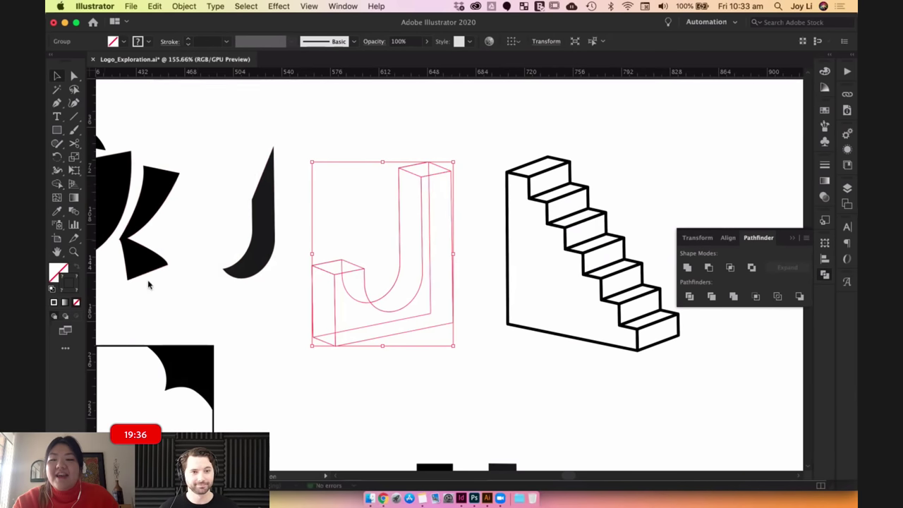
key(d)
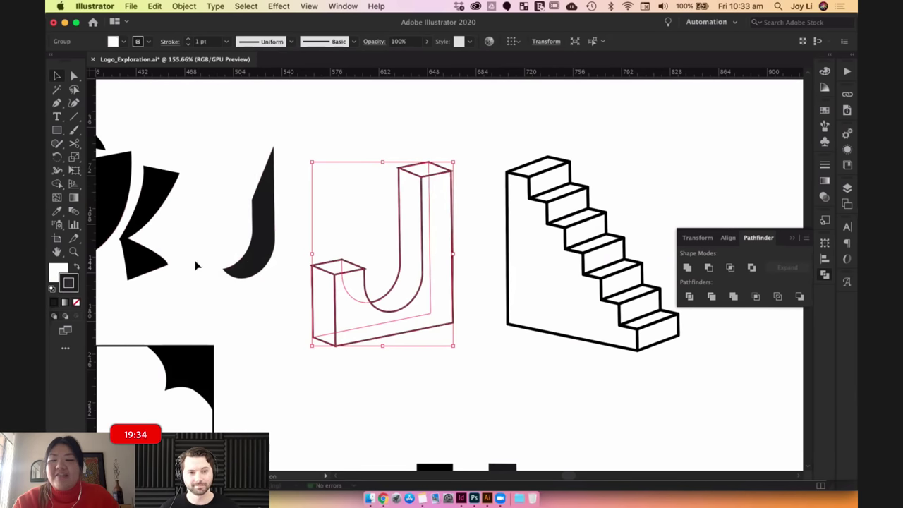
click(61, 282)
click(76, 302)
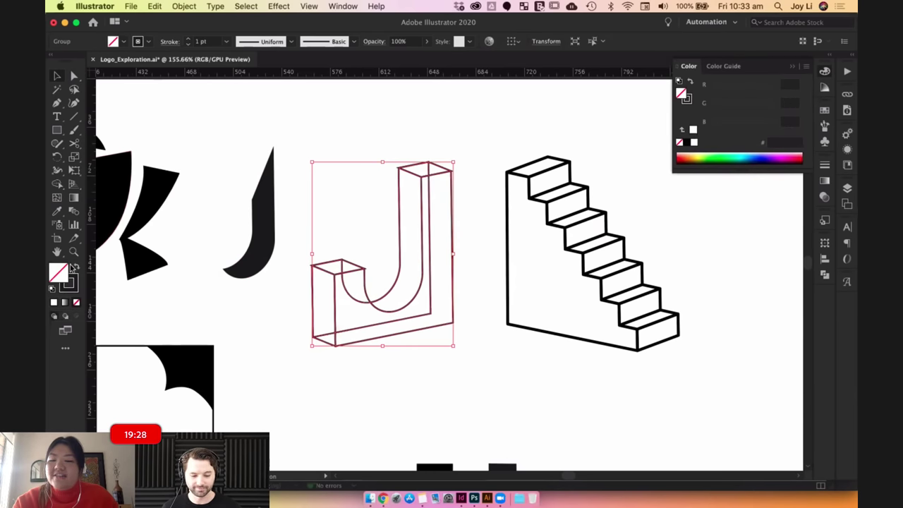
click(54, 302)
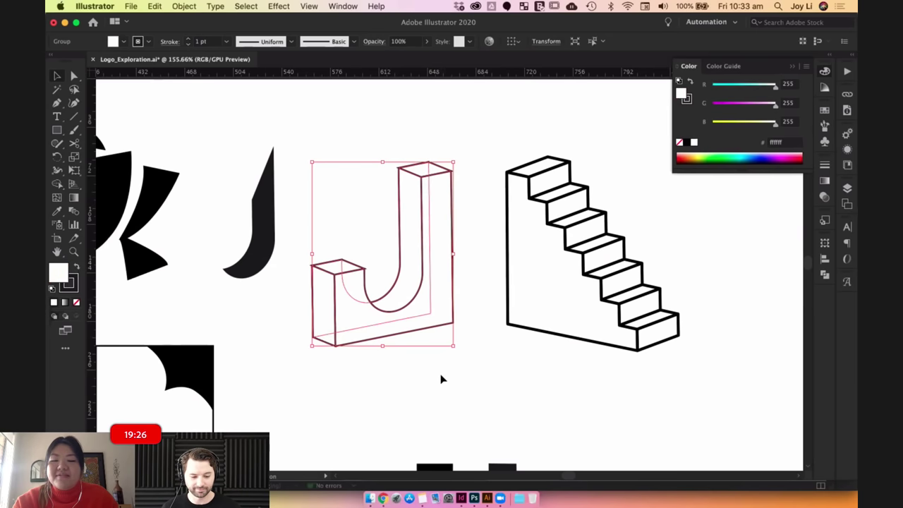
Increase the stroke weight of the outlined J to 3 pt.
click(449, 377)
drag(449, 376, 331, 135)
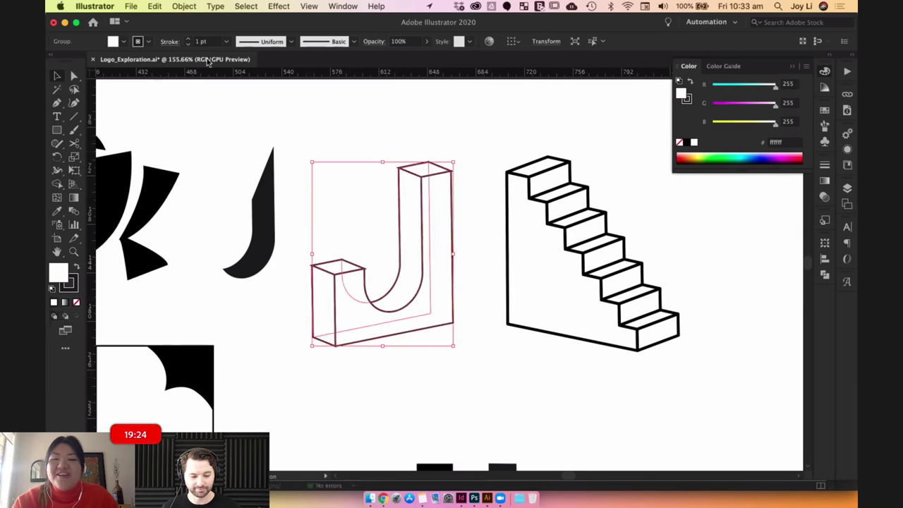
click(189, 41)
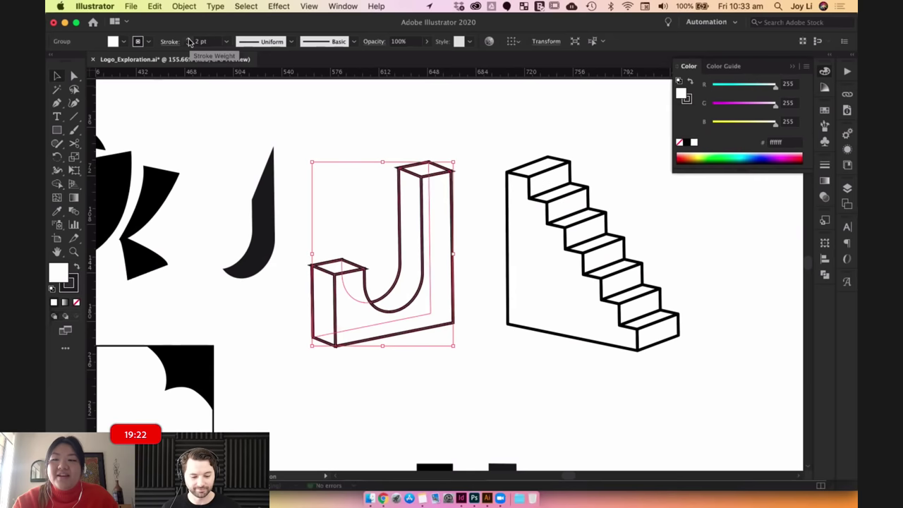
click(189, 42)
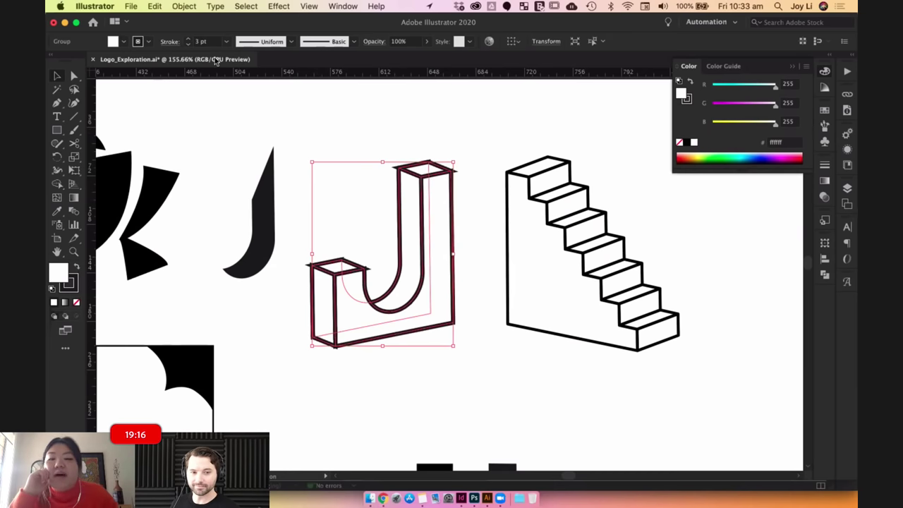
Give the J's stroke round corner joins and set its weight to 2 pt.
click(823, 167)
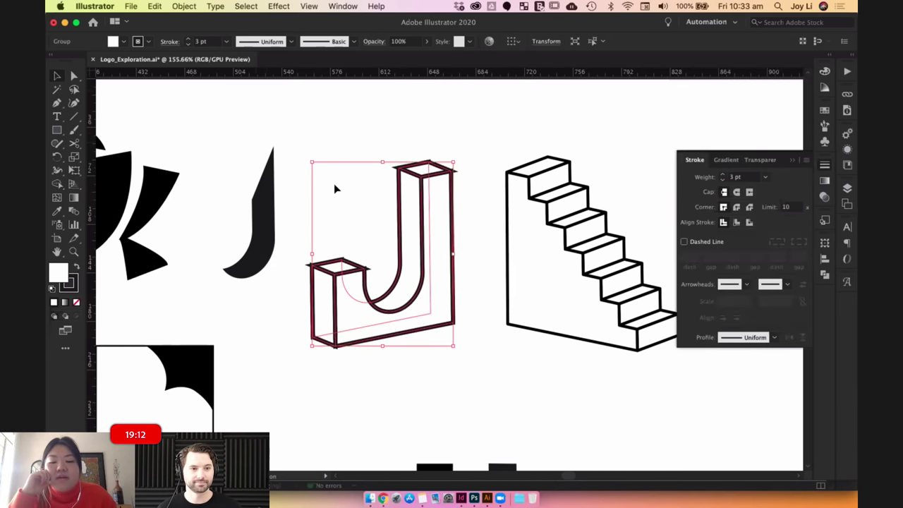
click(736, 209)
click(476, 125)
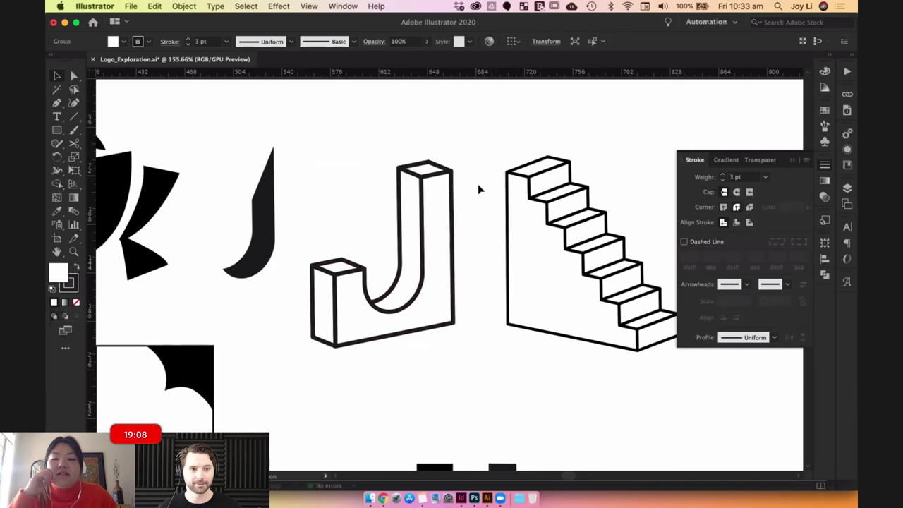
drag(312, 145, 473, 367)
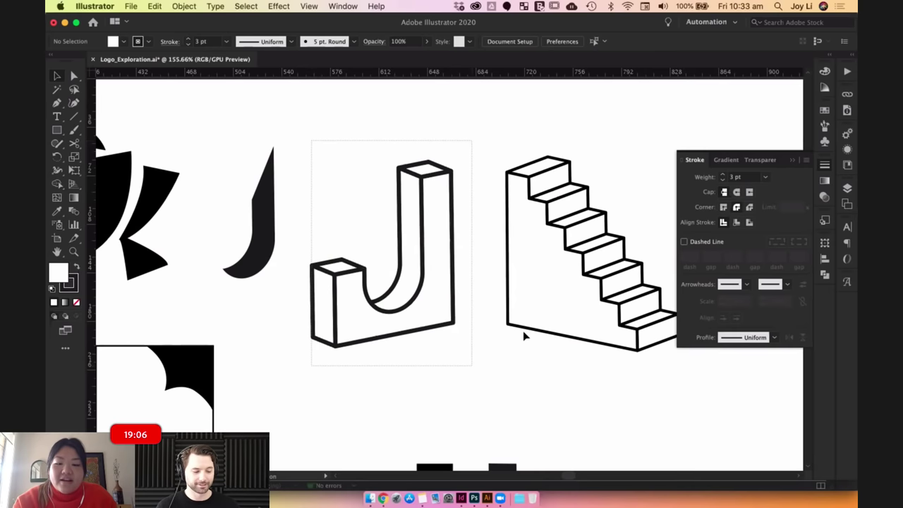
click(764, 177)
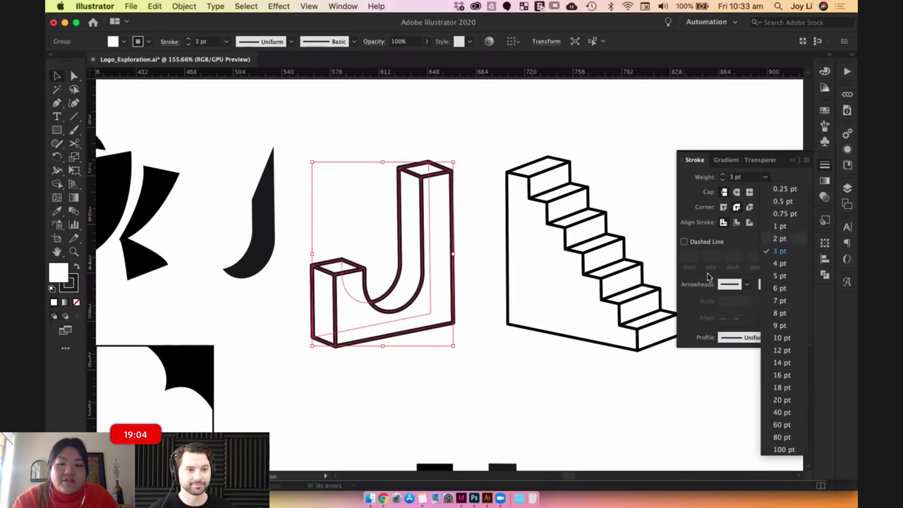
click(543, 378)
Move the black curved shape onto the inner curved face of the outlined J and nudge it into alignment.
click(274, 244)
drag(414, 261, 414, 262)
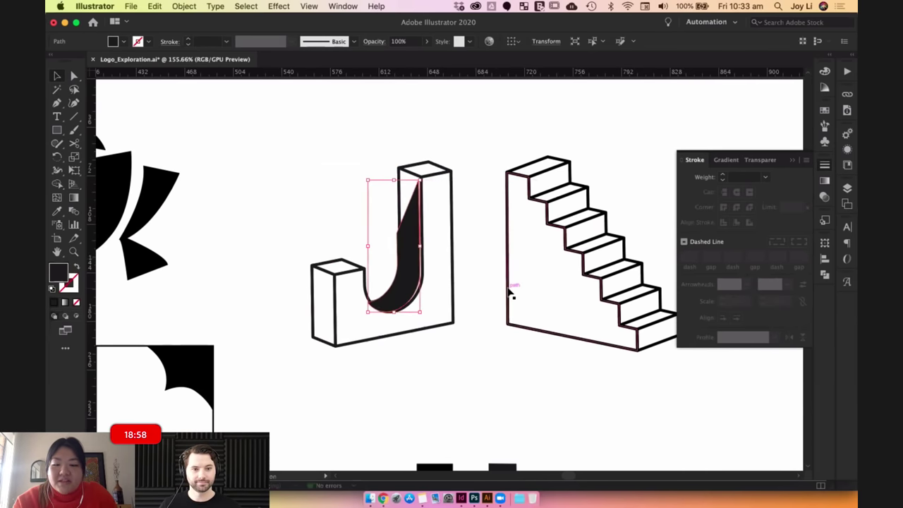
key(Right)
key(Right)
click(475, 379)
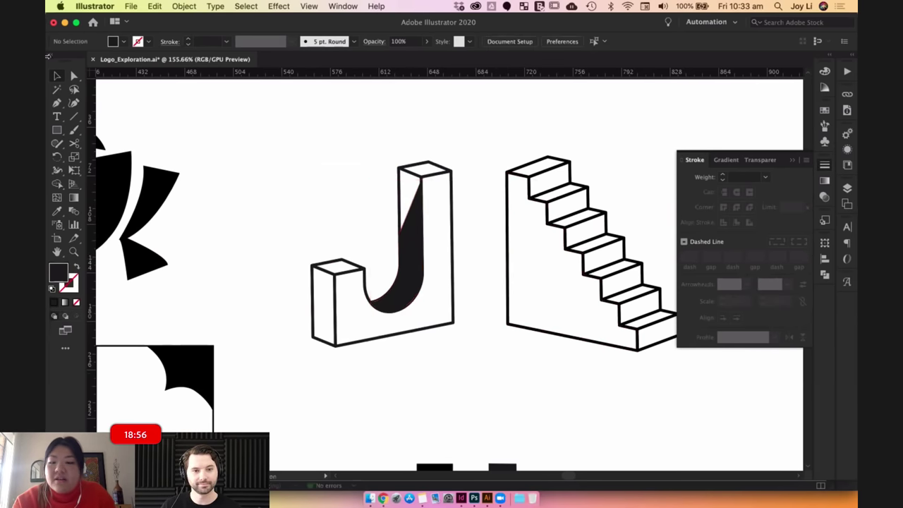
Reshape the top of the black curved shape so its anchor points meet the corners of the J's tall arm.
click(72, 76)
click(402, 237)
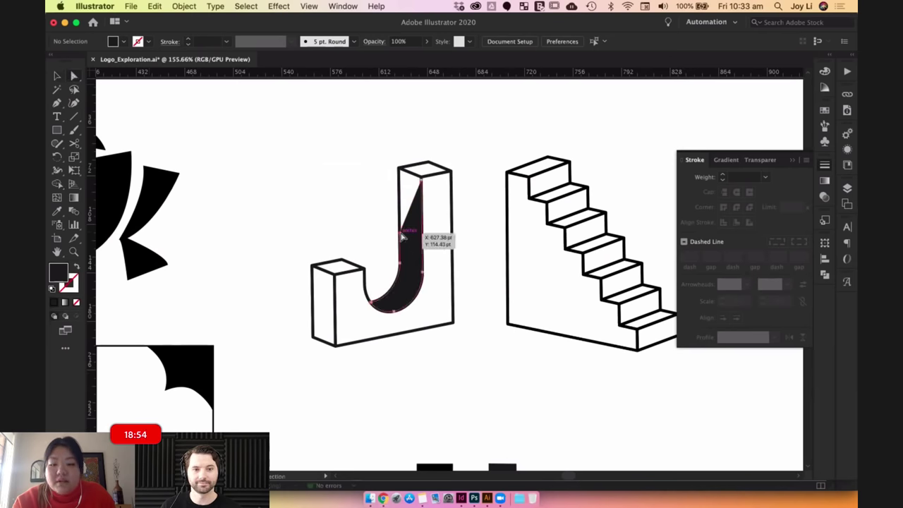
drag(401, 237, 422, 180)
scroll(422, 181, up, 5)
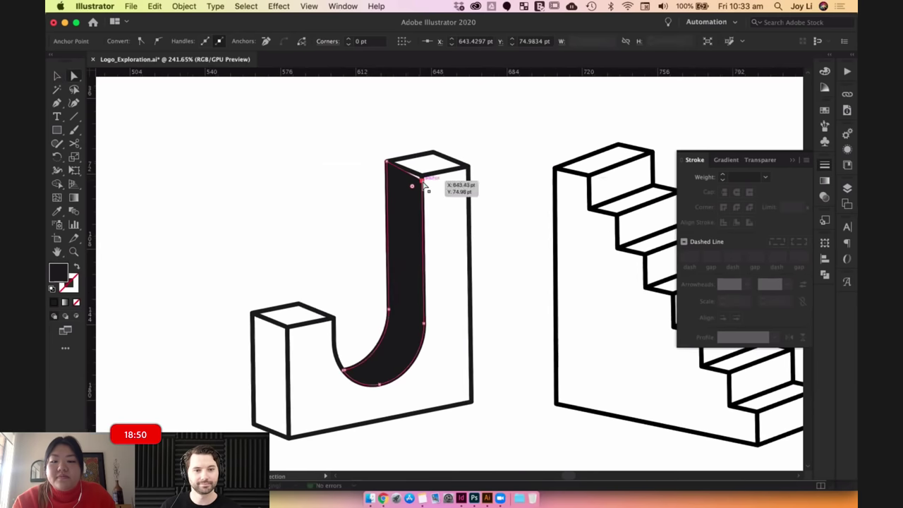
drag(425, 184, 423, 177)
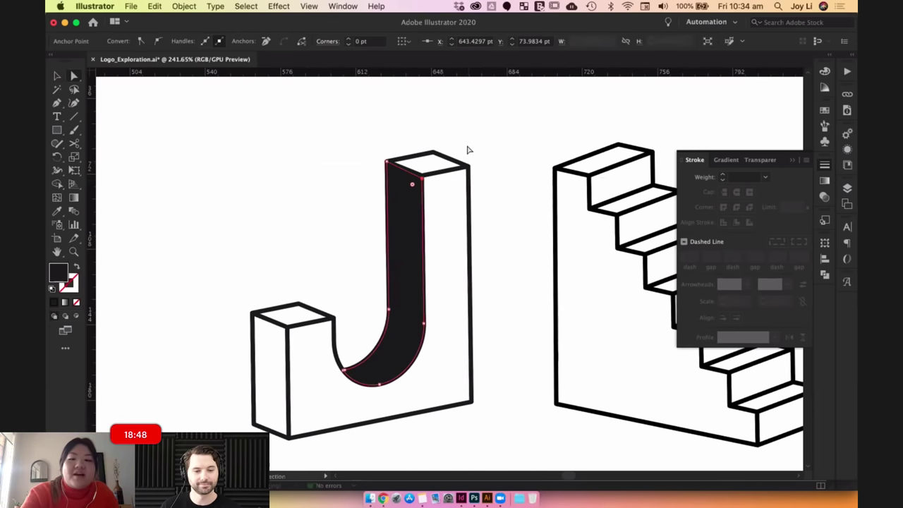
key(super+shift+a)
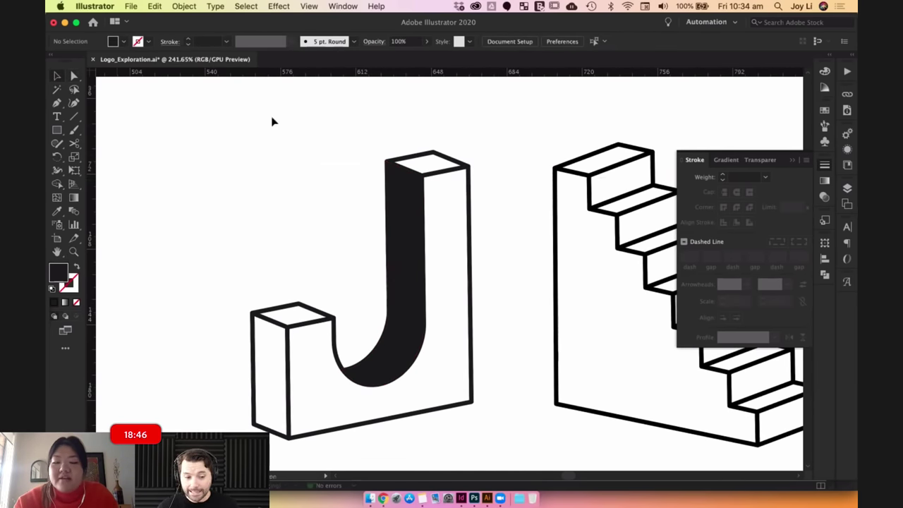
Duplicate the top face of the J's short arm as a separate object directly over the original.
scroll(276, 127, down, 2)
scroll(297, 127, left, 2)
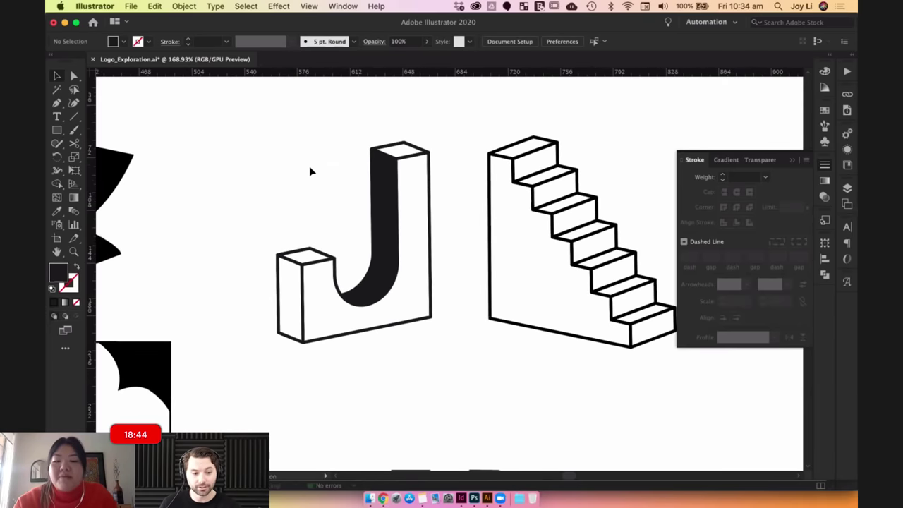
scroll(308, 172, up, 1)
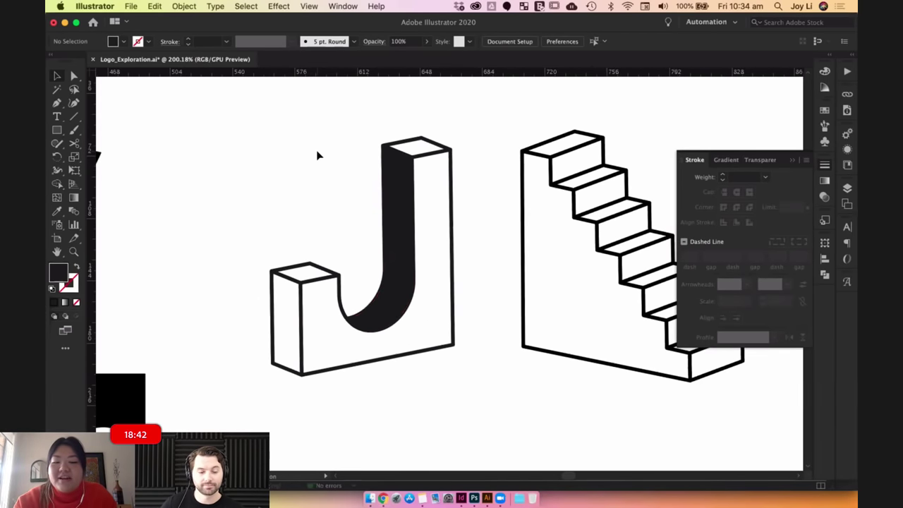
click(58, 103)
click(57, 76)
click(329, 273)
click(287, 254)
click(291, 269)
double_click(291, 270)
click(290, 270)
double_click(282, 200)
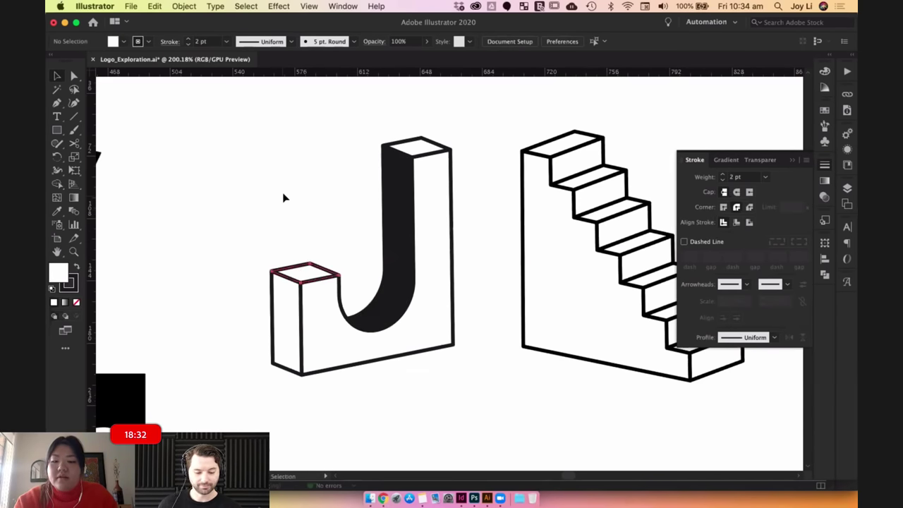
Fill the copied top face of the short arm with black and remove its stroke.
click(303, 273)
key(shift+x)
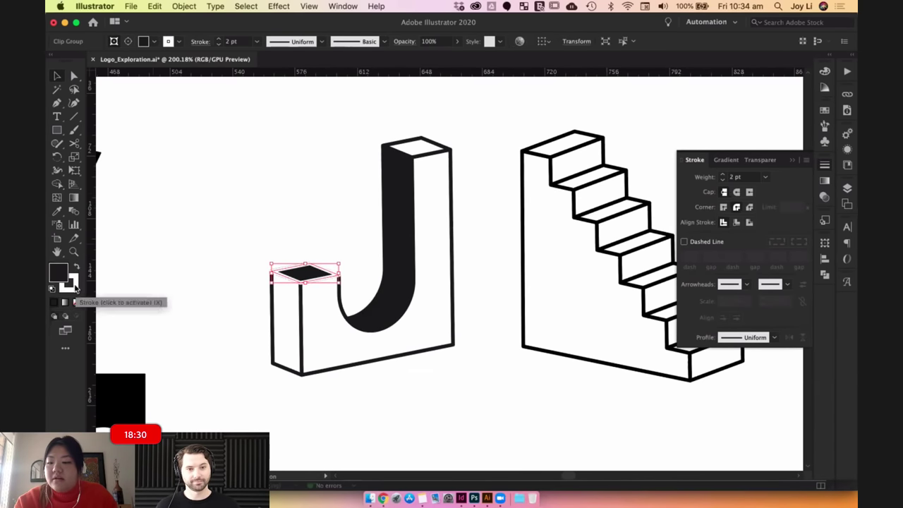
click(73, 288)
click(303, 147)
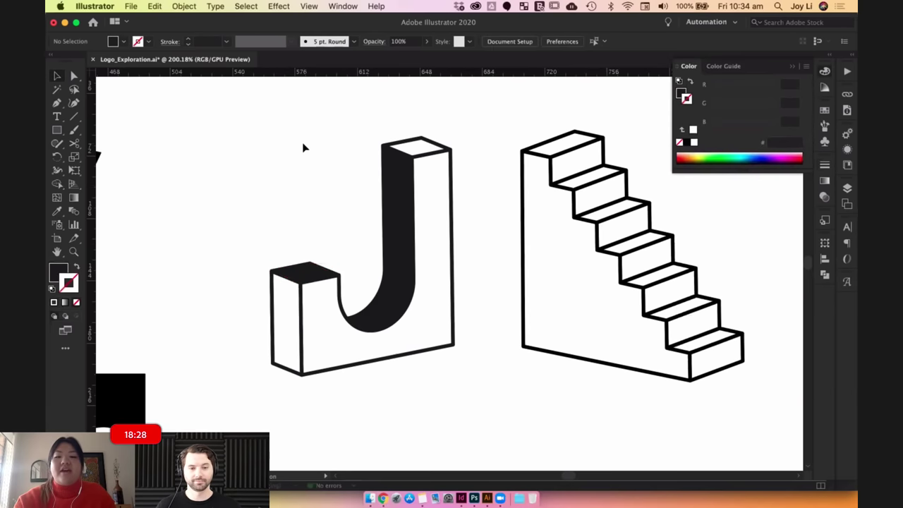
Move the black top face off the short arm into the empty space above it.
scroll(303, 147, down, 3)
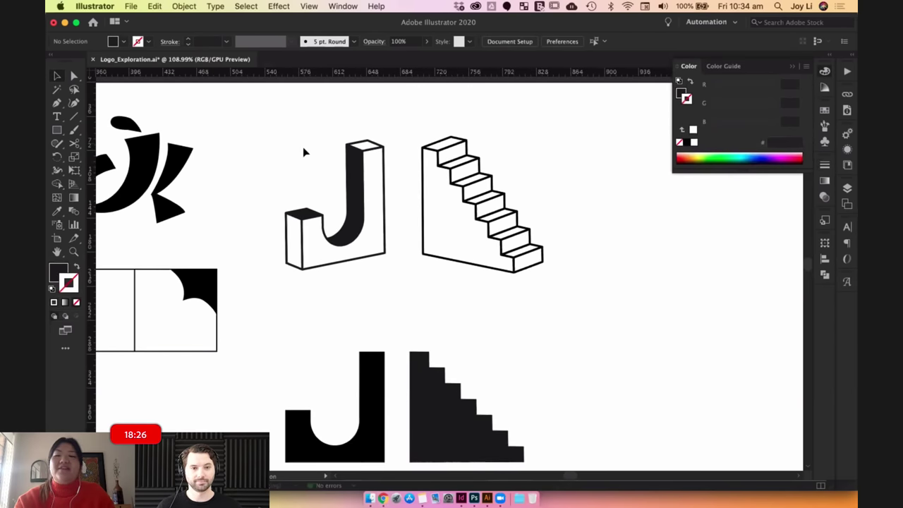
scroll(303, 146, up, 2)
click(307, 217)
drag(308, 244, 270, 169)
Duplicate the side face of the J's short arm in place and give the copy a black fill and no stroke.
click(299, 283)
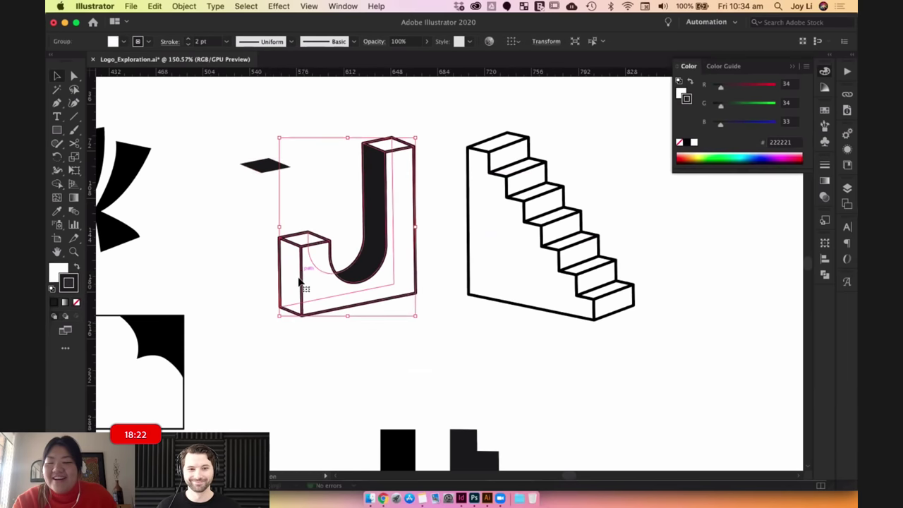
double_click(299, 283)
click(76, 267)
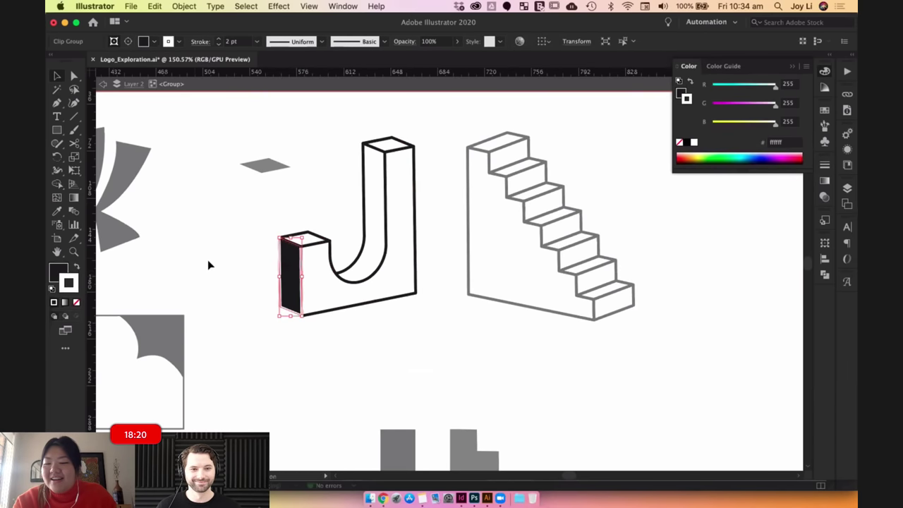
key(super+z)
click(282, 355)
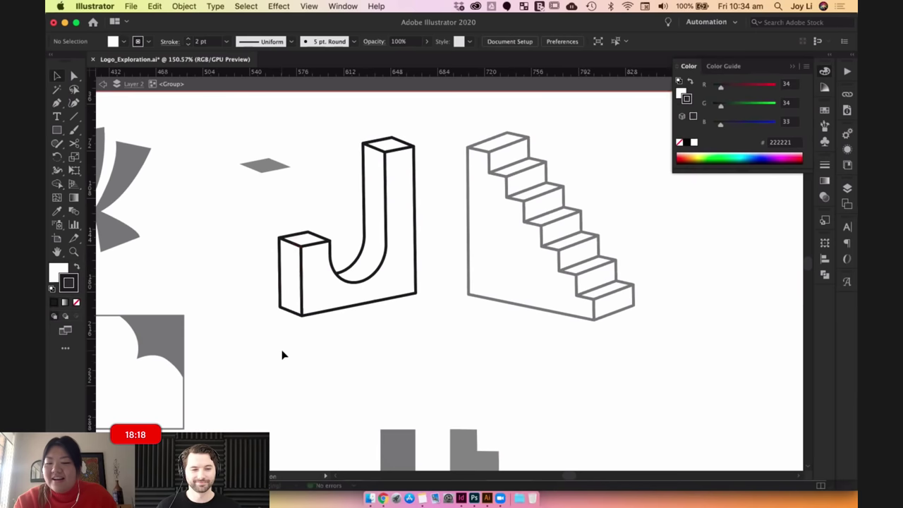
double_click(282, 355)
click(290, 289)
click(75, 268)
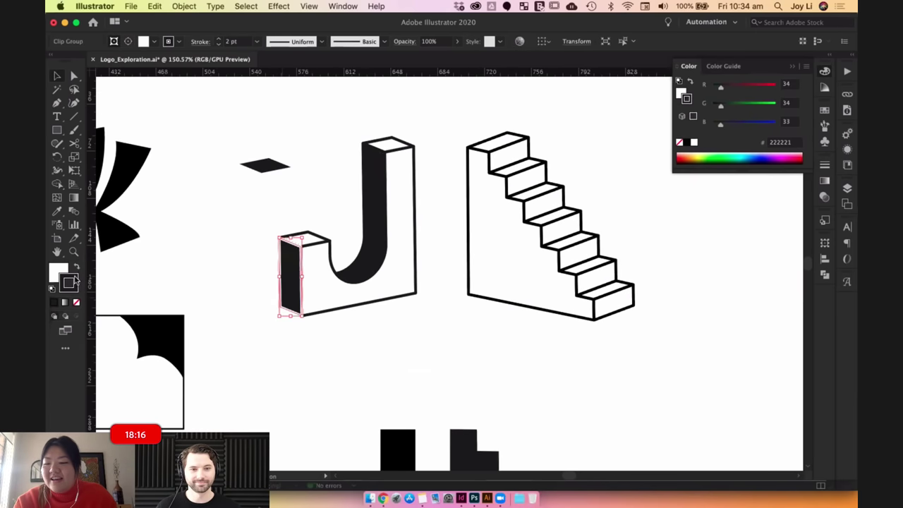
click(74, 282)
Delete the loose black diamond beside the J.
click(383, 387)
click(274, 168)
key(Delete)
Move the solid black J and staircase together beneath the two boxed corner shapes.
scroll(577, 367, down, 5)
drag(621, 379, 597, 261)
click(508, 344)
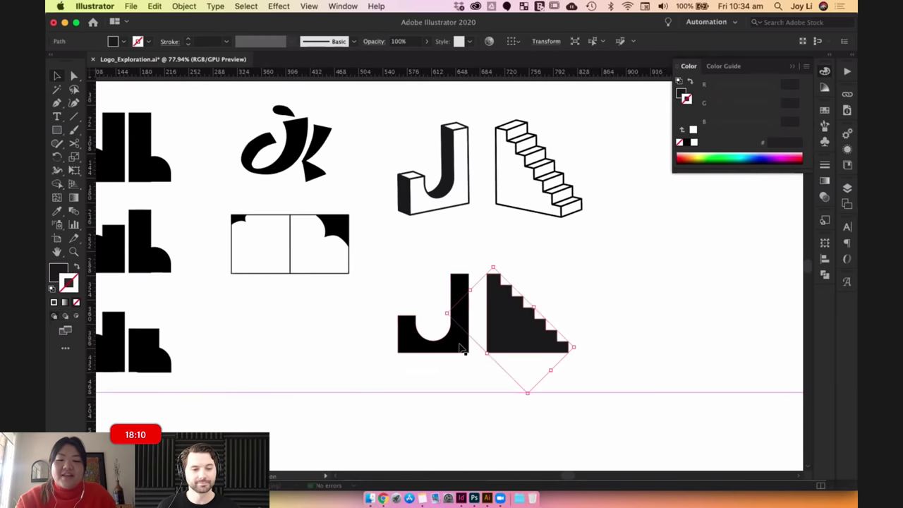
shift+click(455, 332)
drag(513, 323, 310, 347)
click(596, 274)
Shift the three-dimensional J and staircase together slightly to the right, away from the other logo sketches.
drag(596, 275, 288, 151)
drag(334, 201, 379, 200)
click(508, 287)
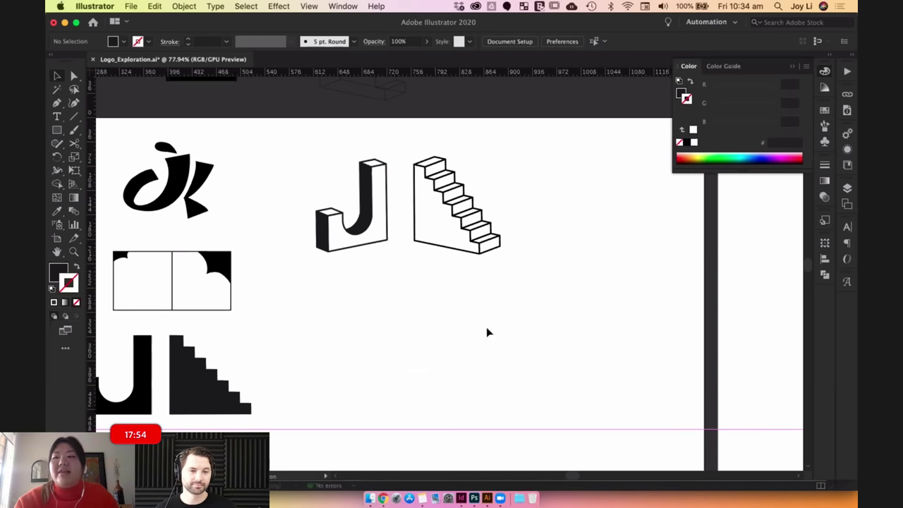
Delete the horizontal guide below the logo sketches.
scroll(589, 272, down, 5)
scroll(544, 341, up, 3)
scroll(493, 282, down, 3)
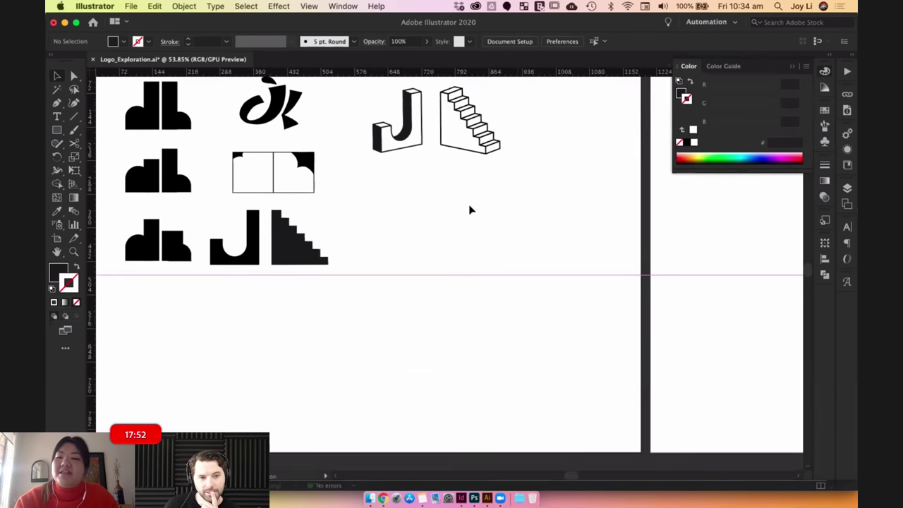
scroll(470, 207, up, 2)
drag(436, 276, 498, 350)
drag(490, 310, 534, 149)
key(Delete)
drag(529, 251, 537, 249)
click(497, 186)
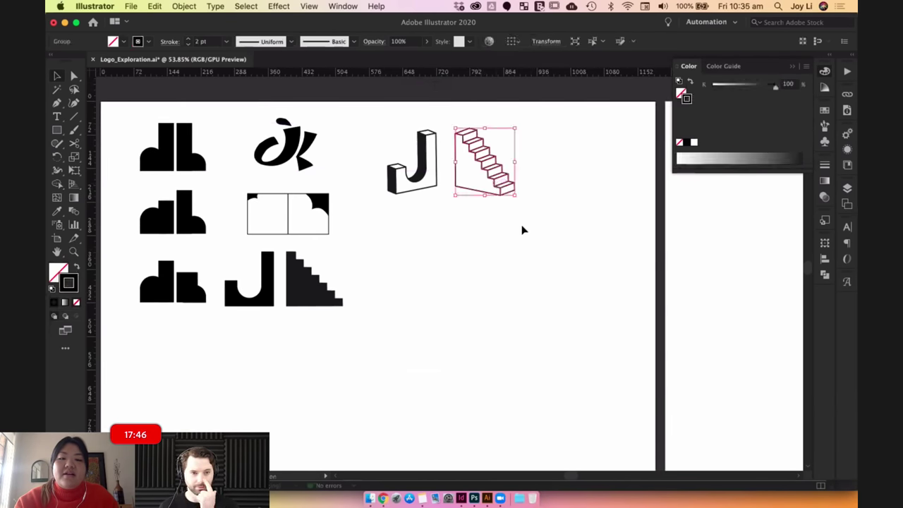
click(518, 227)
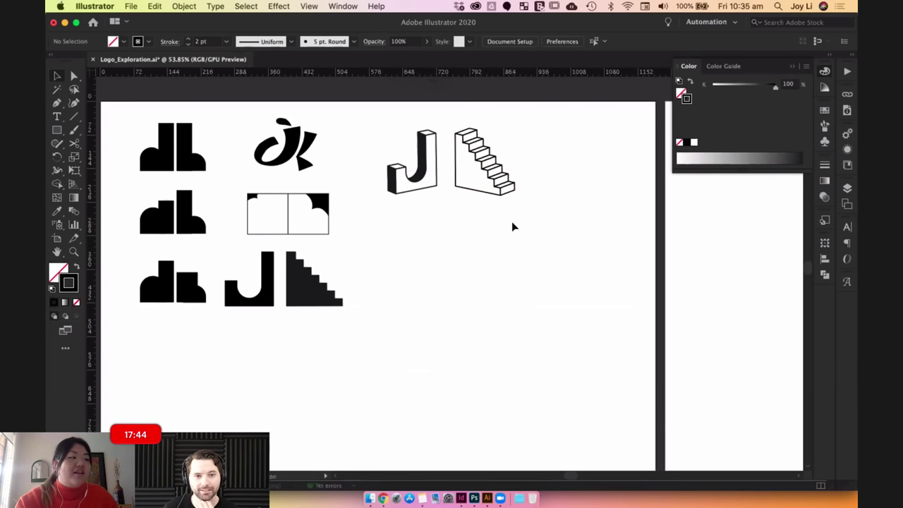
scroll(512, 221, left, 2)
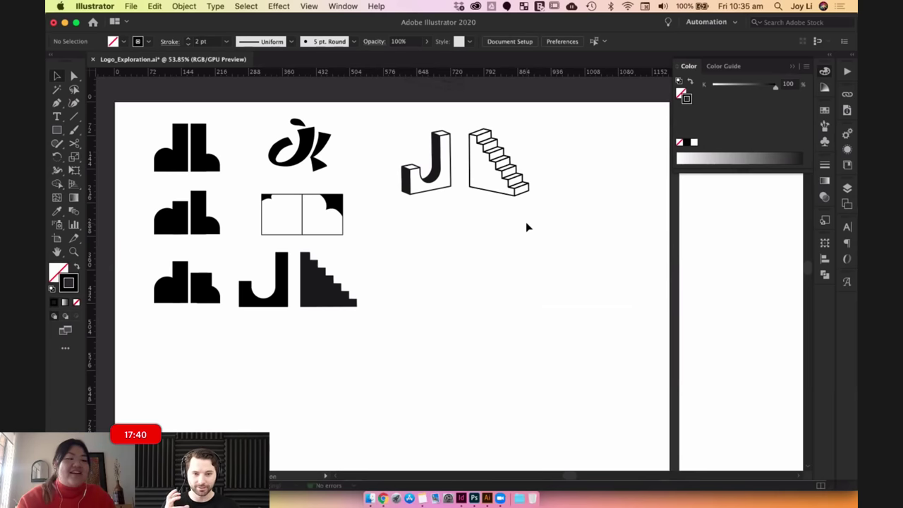
scroll(528, 228, left, 1)
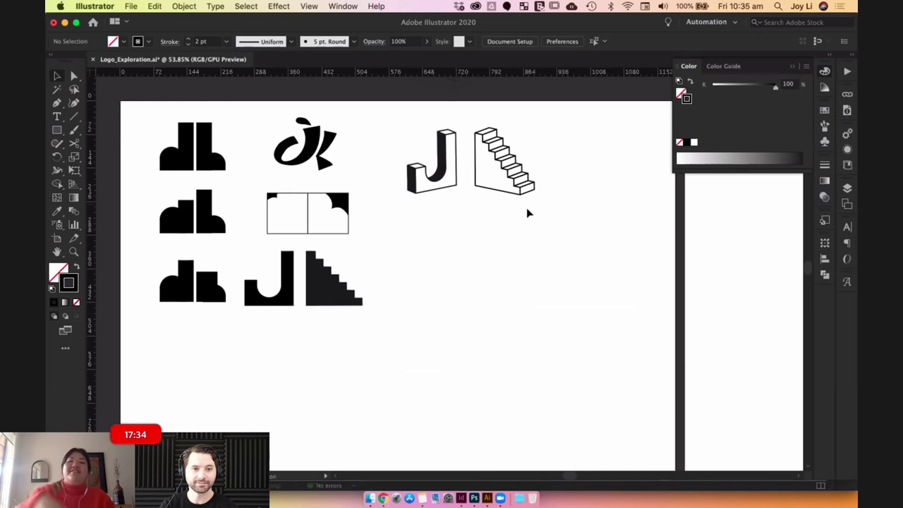
Save the logo exploration document.
scroll(399, 209, down, 1)
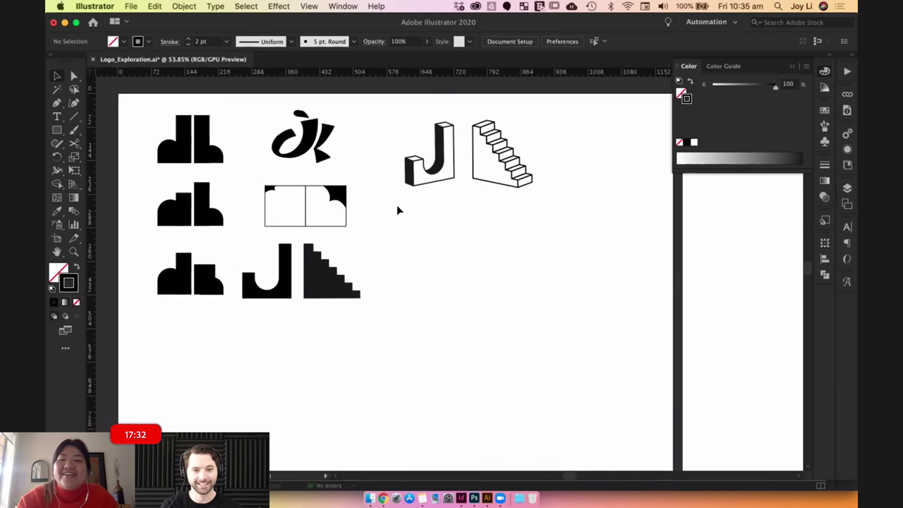
scroll(462, 271, down, 3)
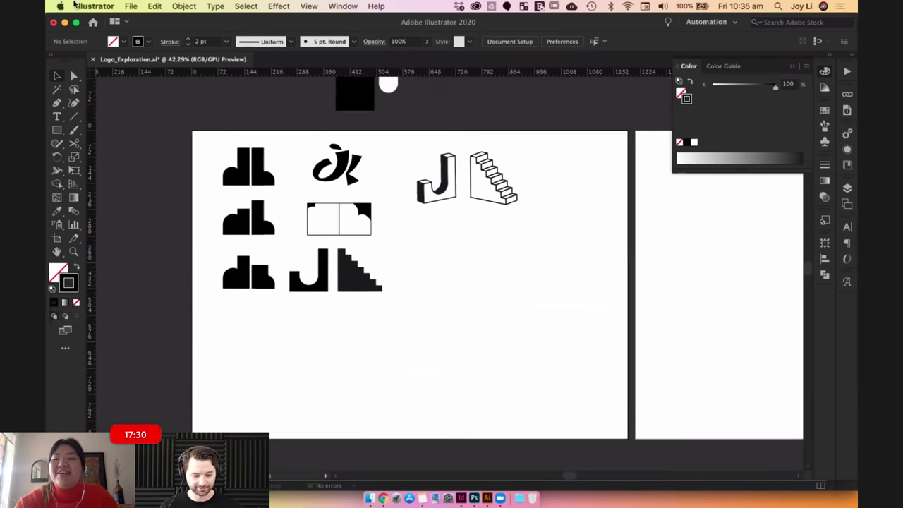
scroll(462, 271, left, 2)
click(131, 6)
click(145, 90)
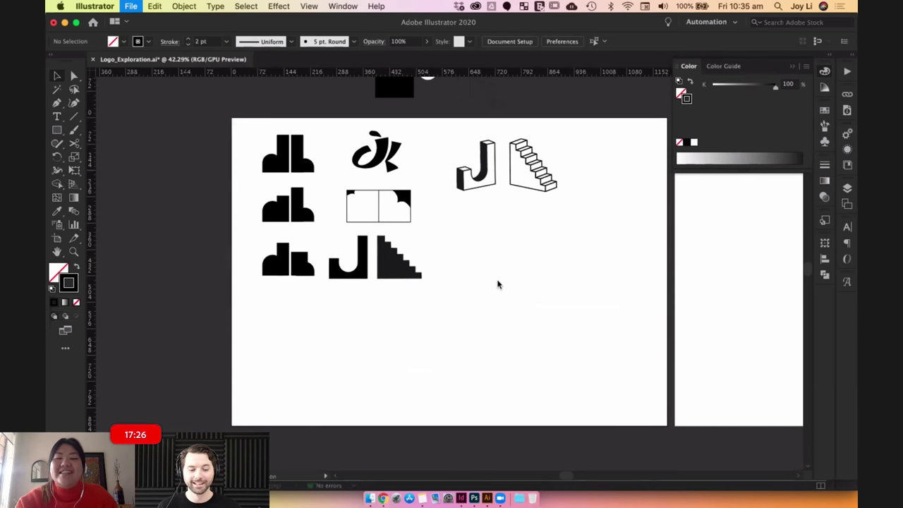
Show and unlock Layer 1, and select the sketch page containing the boxed JOYLAND marks for copying.
key(space)
drag(291, 332, 487, 317)
scroll(436, 303, left, 3)
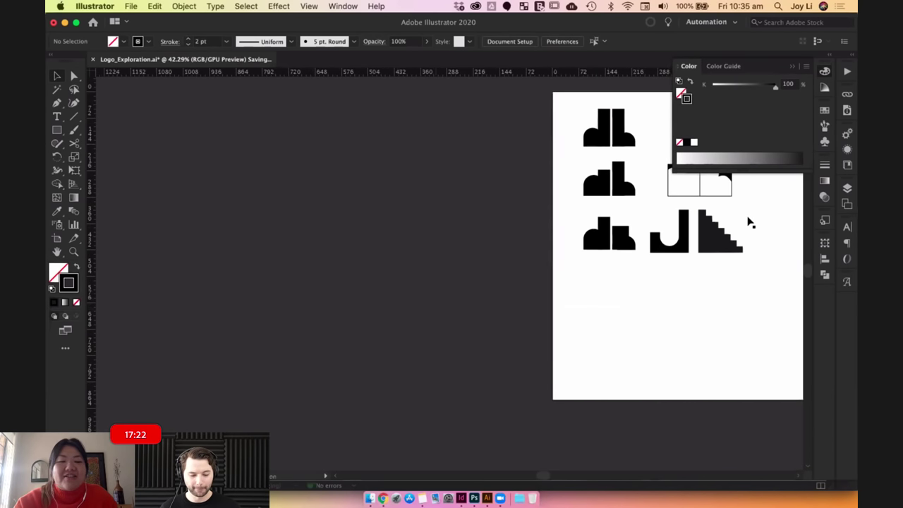
click(824, 275)
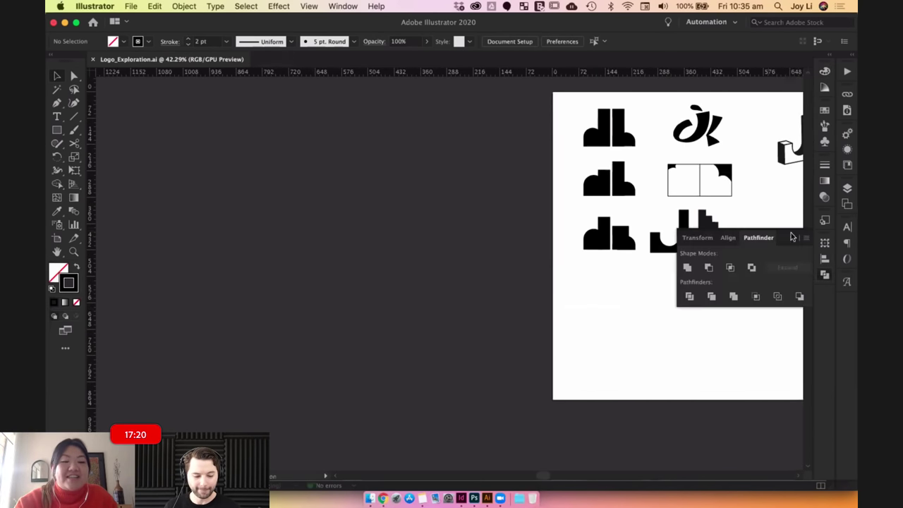
click(847, 189)
key(super+z)
scroll(476, 272, left, 5)
scroll(404, 321, left, 2)
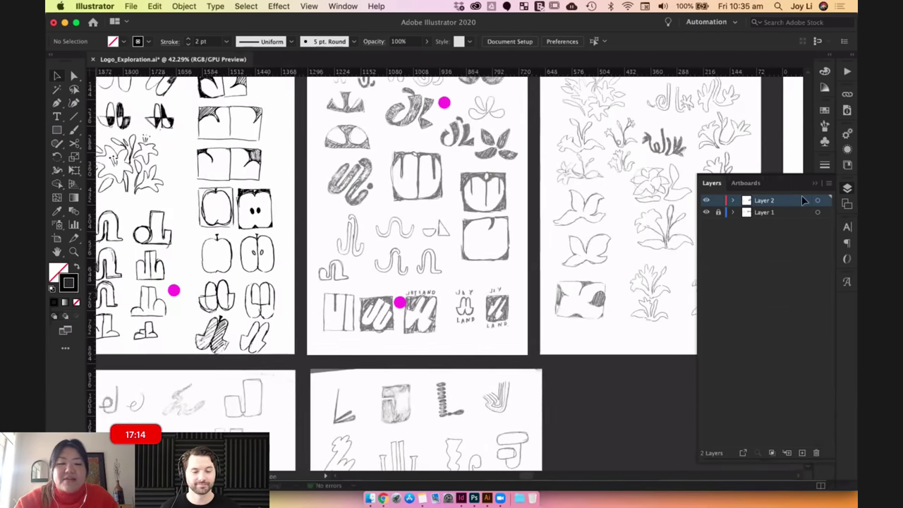
click(508, 308)
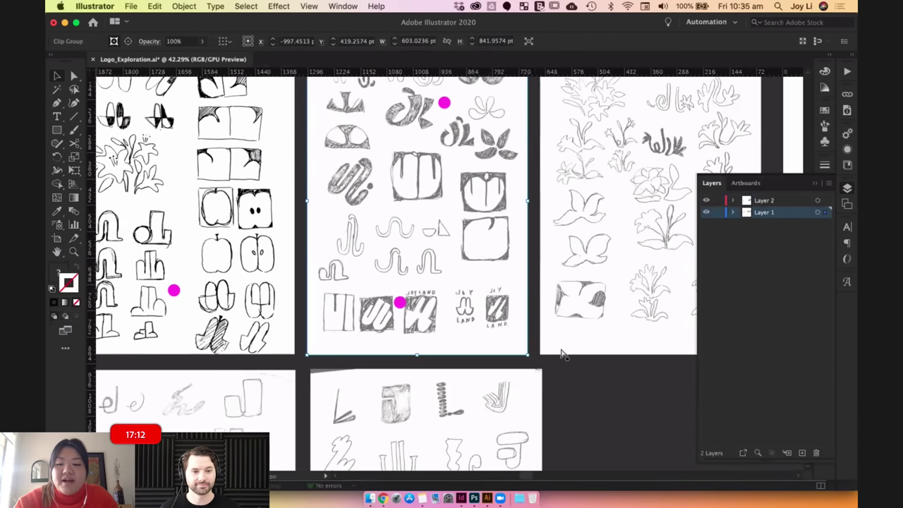
Delete the sketch image IMG_7304.JPG lying behind the three-dimensional J and staircase on the main artboard.
scroll(564, 339, right, 15)
scroll(579, 300, right, 3)
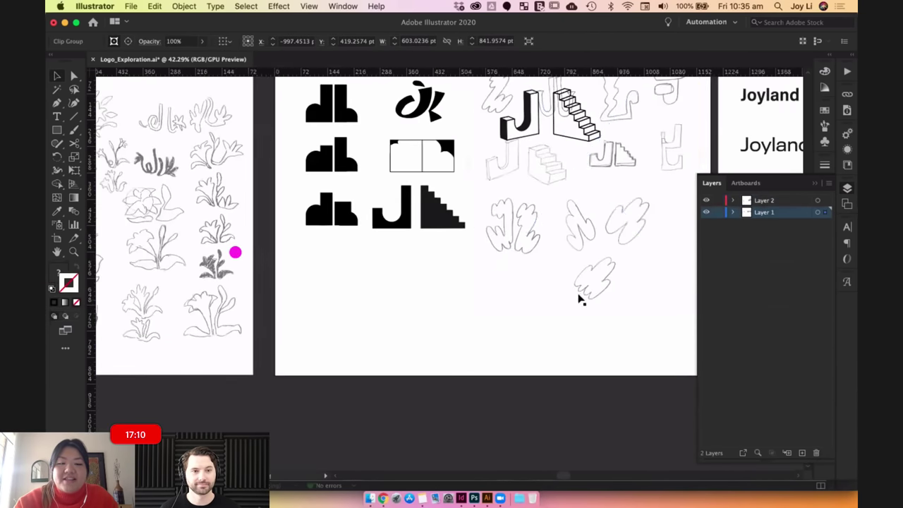
click(590, 239)
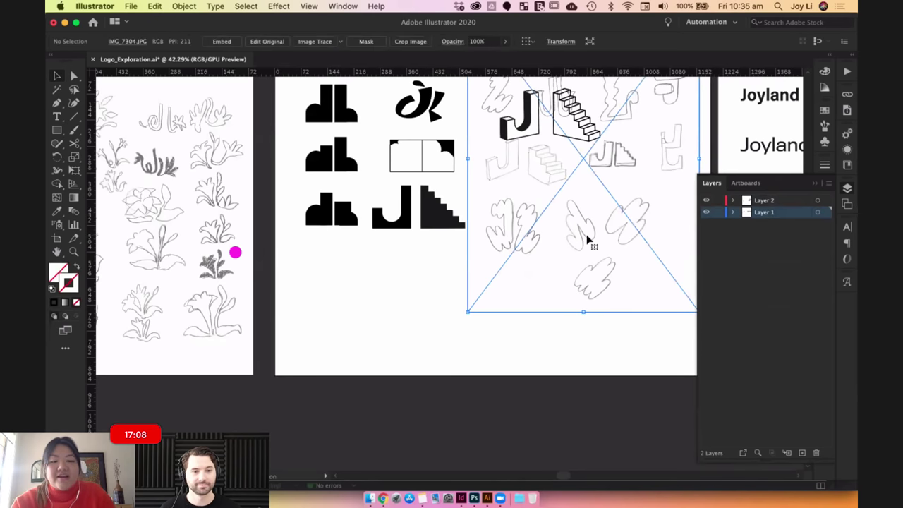
key(Delete)
Paste the copied sketch page behind the logo explorations on the main artboard and lock Layer 1.
key(cmd+v)
mouse_move(522, 369)
mouse_down()
mouse_move(470, 294)
mouse_move(566, 247)
mouse_up()
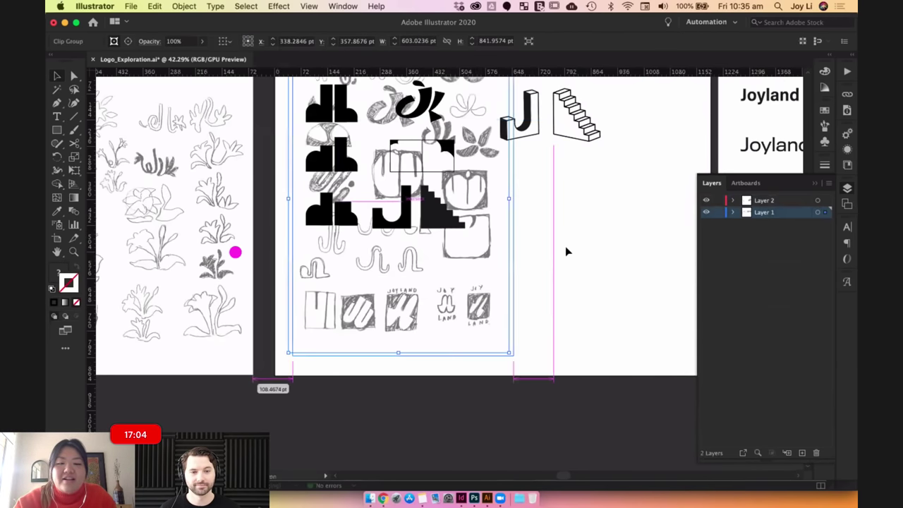
click(566, 252)
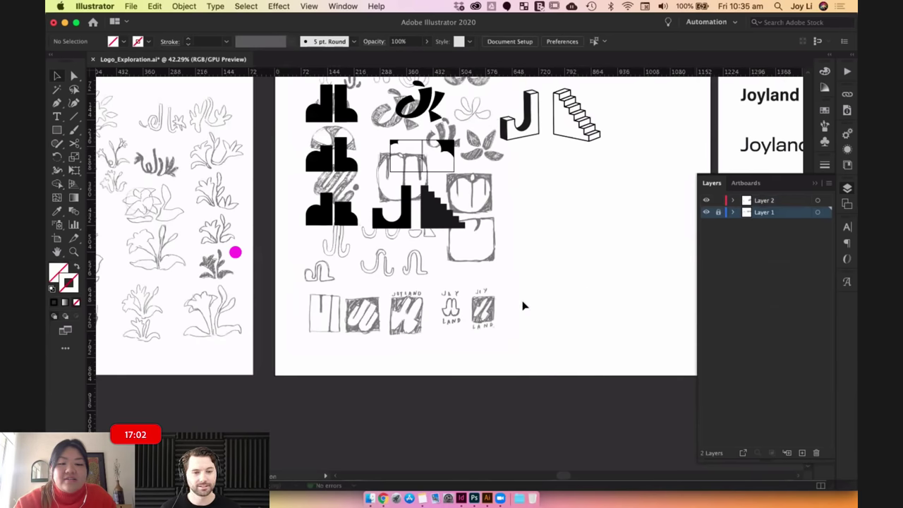
scroll(522, 306, up, 5)
scroll(522, 282, down, 1)
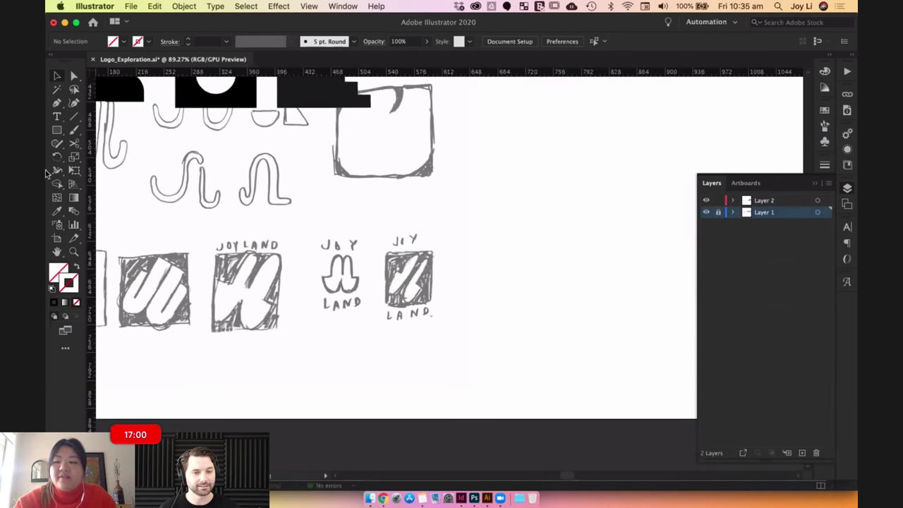
Draw a tall, narrow ellipse on Layer 2 in the empty area to the right of the boxed JOY LAND sketches.
drag(61, 132, 85, 156)
click(701, 204)
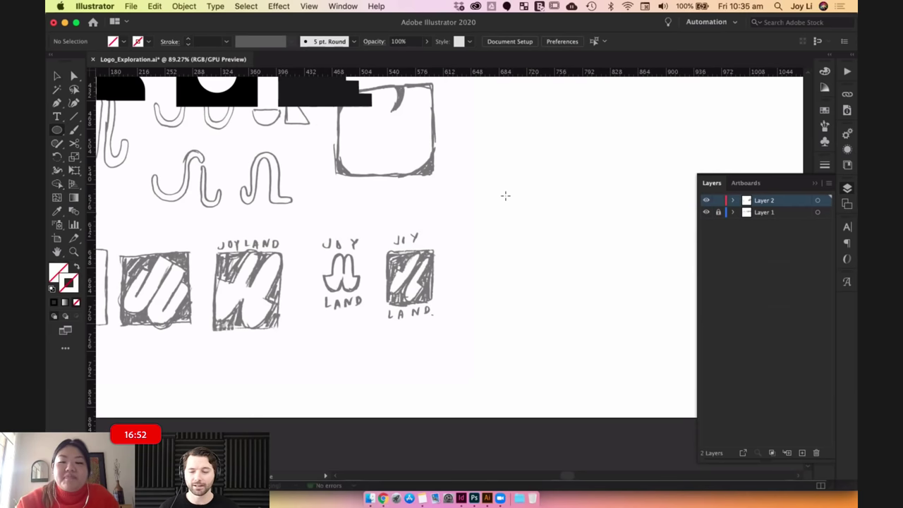
drag(508, 192, 550, 326)
Give the narrow ellipse a solid #222221 fill and no stroke.
key(d)
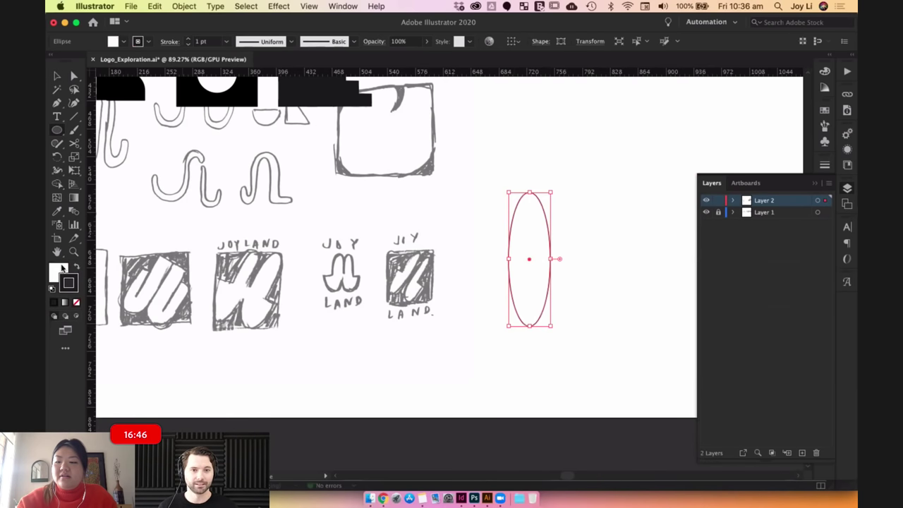
click(61, 266)
click(75, 302)
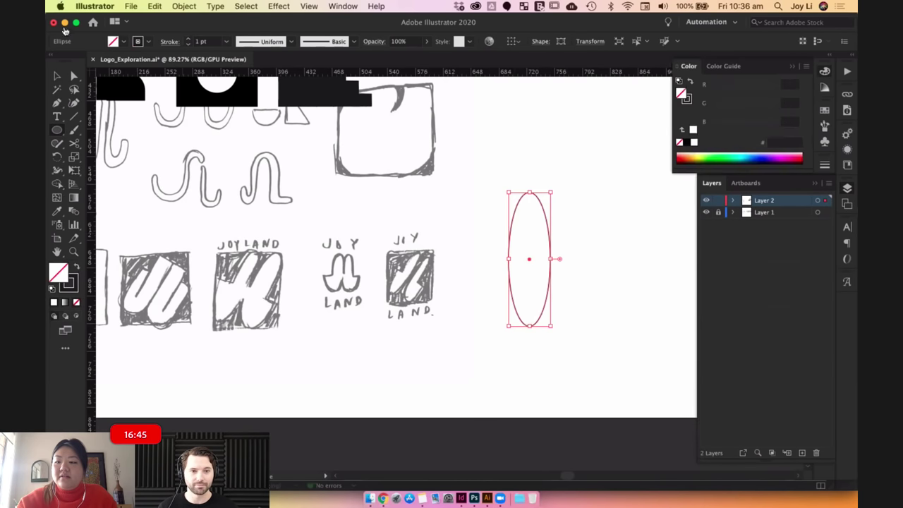
click(77, 267)
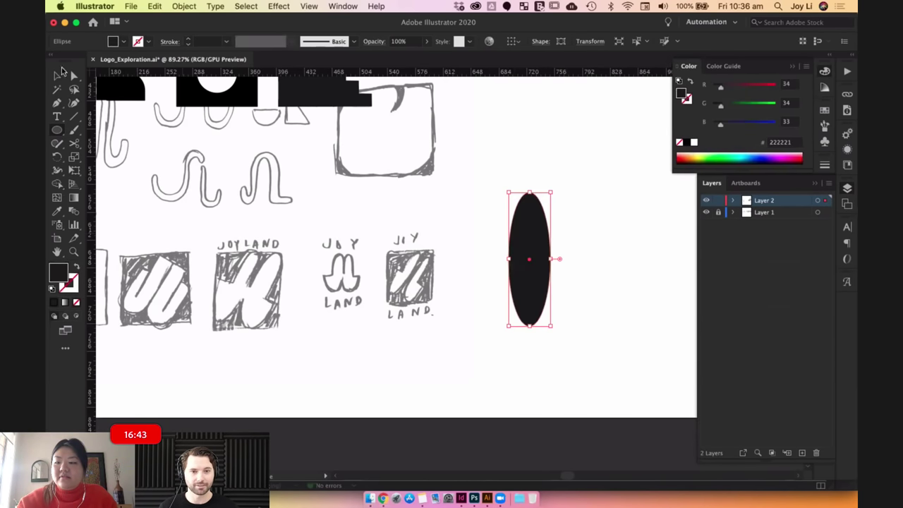
click(568, 204)
scroll(561, 201, right, 1)
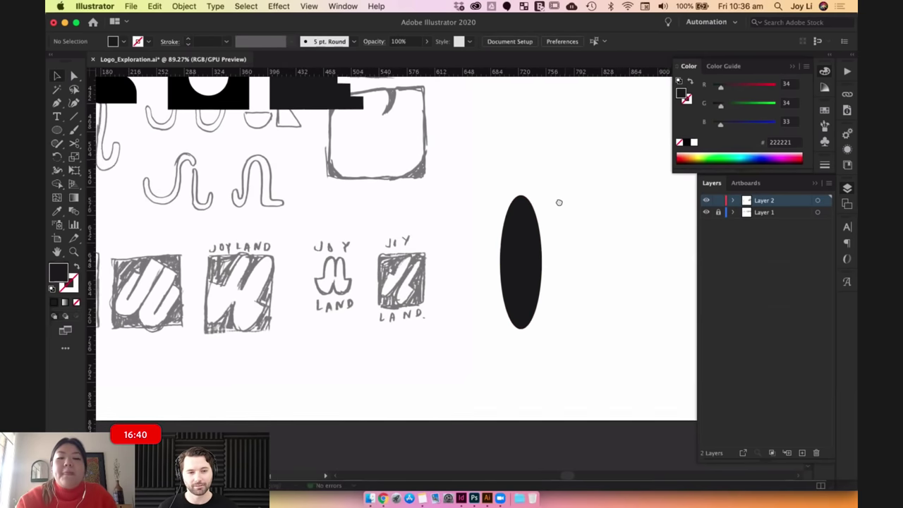
Duplicate the narrow ellipse directly to its right so the two ellipses touch side by side.
click(522, 271)
drag(522, 272, 611, 240)
click(612, 240)
scroll(601, 238, right, 1)
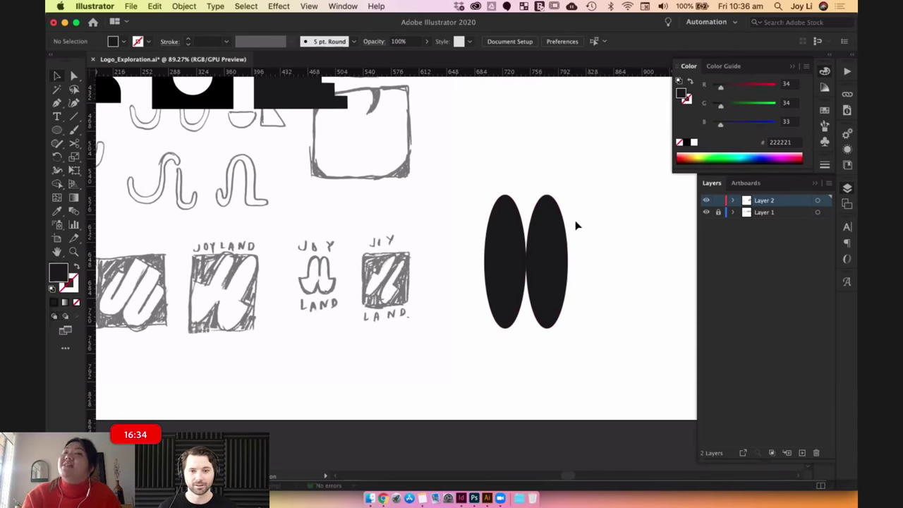
Place another copy of the ellipse to the right of the pair and widen it, keeping the same height.
click(560, 250)
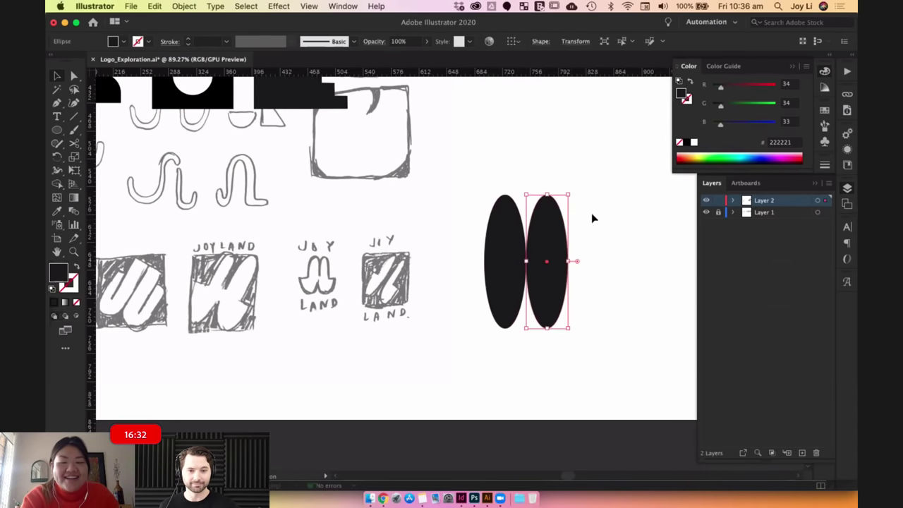
click(593, 216)
scroll(570, 239, down, 1)
drag(570, 251, 673, 253)
drag(618, 359, 614, 357)
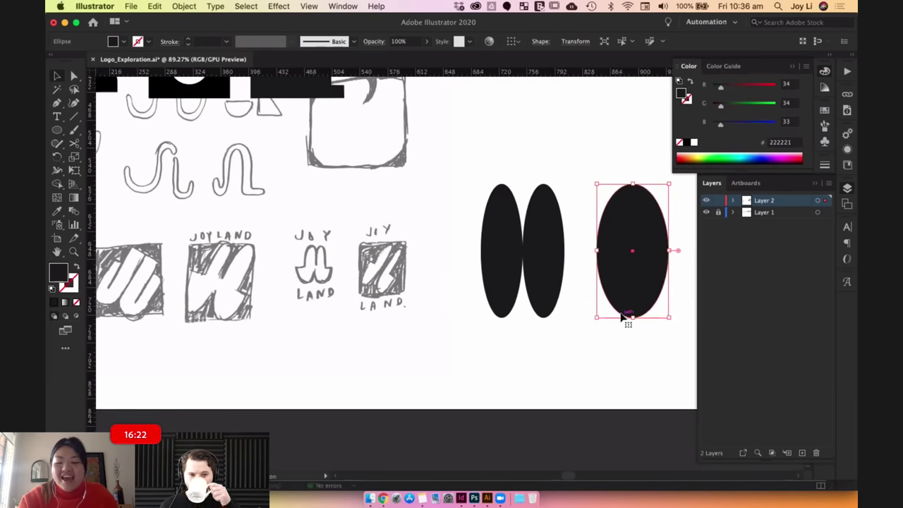
Cut the wide ellipse at its two side anchor points and delete the upper half.
key(c)
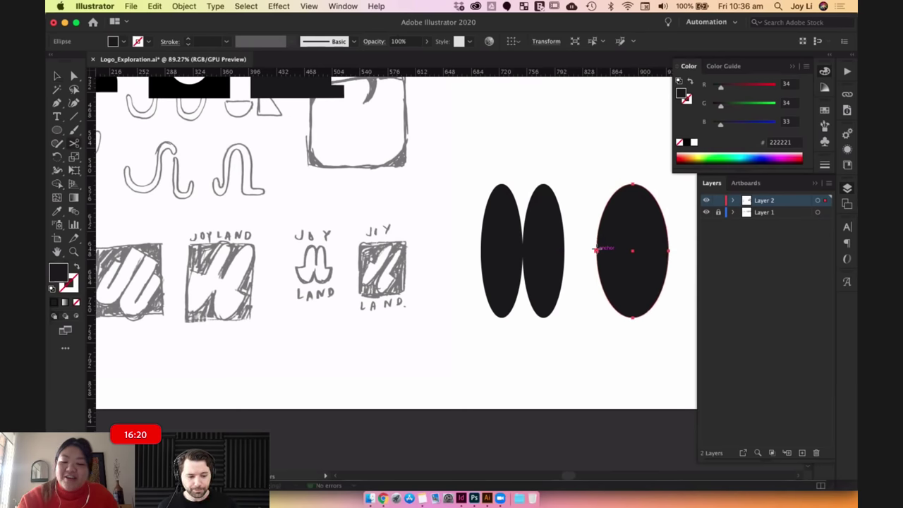
click(669, 248)
key(v)
click(586, 141)
click(637, 209)
drag(593, 178, 672, 251)
Place a copy of the wide half ellipse over the lower part of the left narrow ellipse, with right edges aligned.
drag(657, 197, 511, 270)
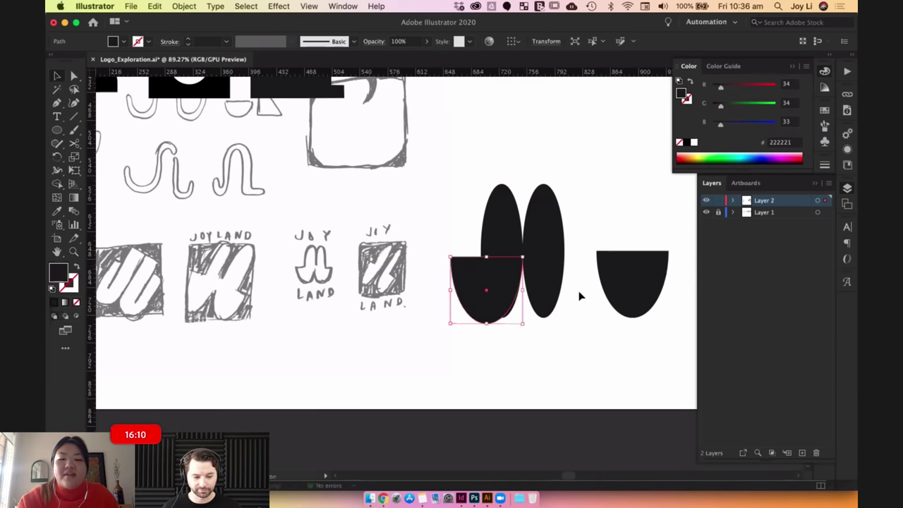
click(498, 321)
click(489, 302)
click(637, 294)
click(507, 236)
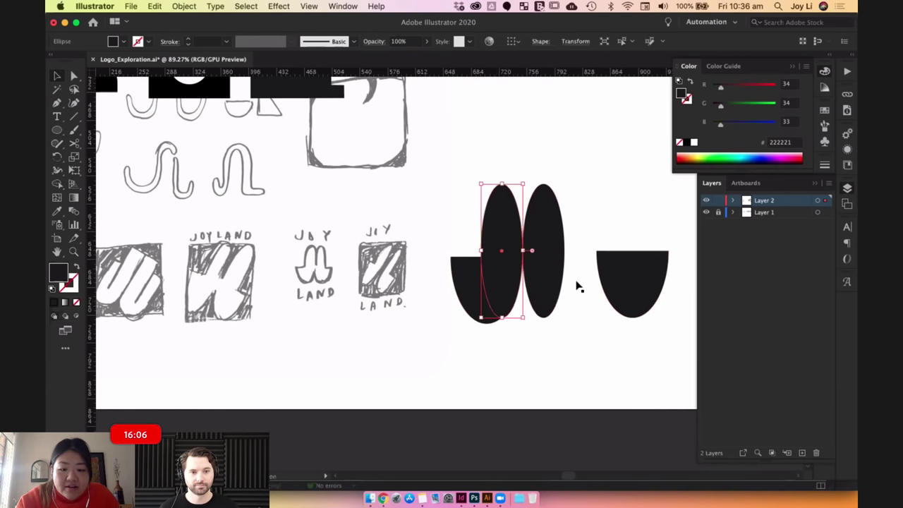
Set the spare wide half ellipse against the right narrow ellipse and delete both shapes.
drag(624, 276, 552, 291)
drag(618, 209, 532, 240)
drag(618, 342, 544, 214)
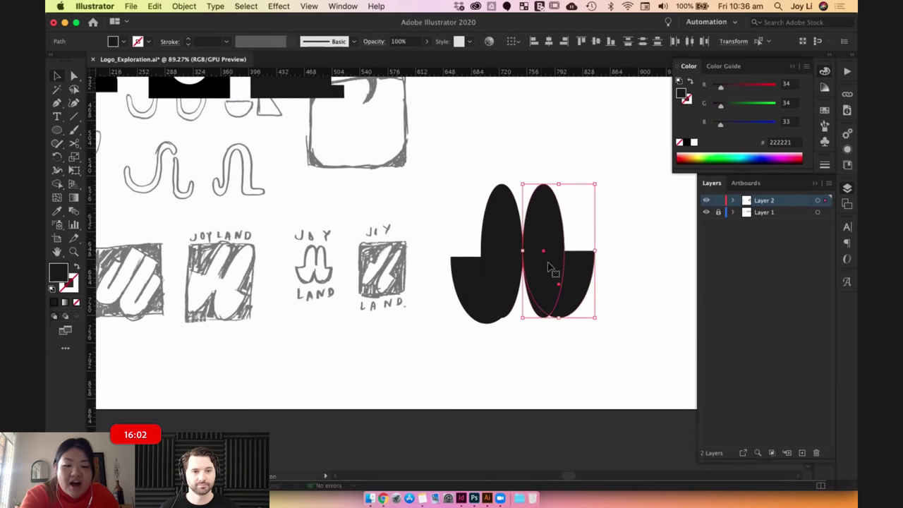
key(Delete)
Move the remaining narrow ellipse to the right, clear of the wide half ellipse.
click(494, 233)
click(565, 247)
drag(507, 252, 586, 250)
Cut the narrow ellipse at mid-height and delete all pieces of its lower half.
key(a)
click(604, 248)
click(56, 75)
key(Delete)
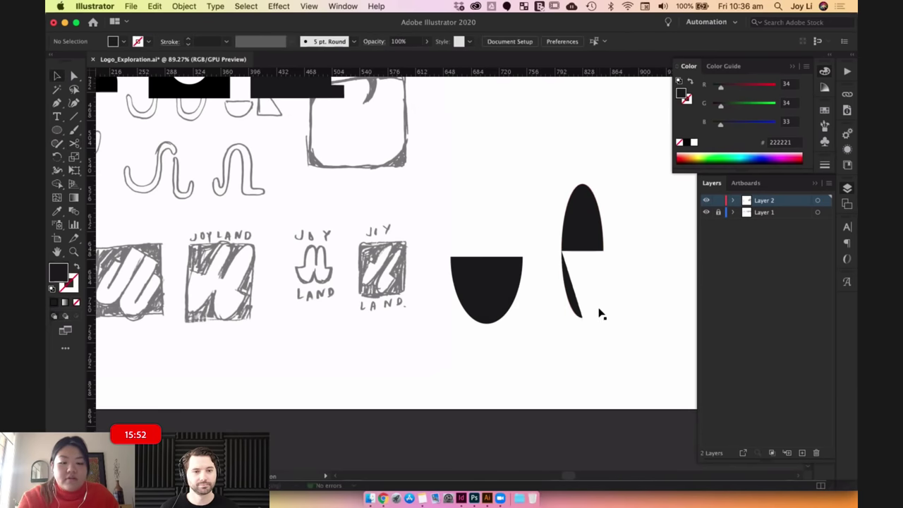
click(573, 302)
key(Delete)
Set the narrow upper half on the flat edge of the wide half ellipse, aligned at the right to form a J.
drag(598, 242, 517, 253)
drag(562, 221, 522, 234)
click(552, 292)
drag(563, 289, 568, 289)
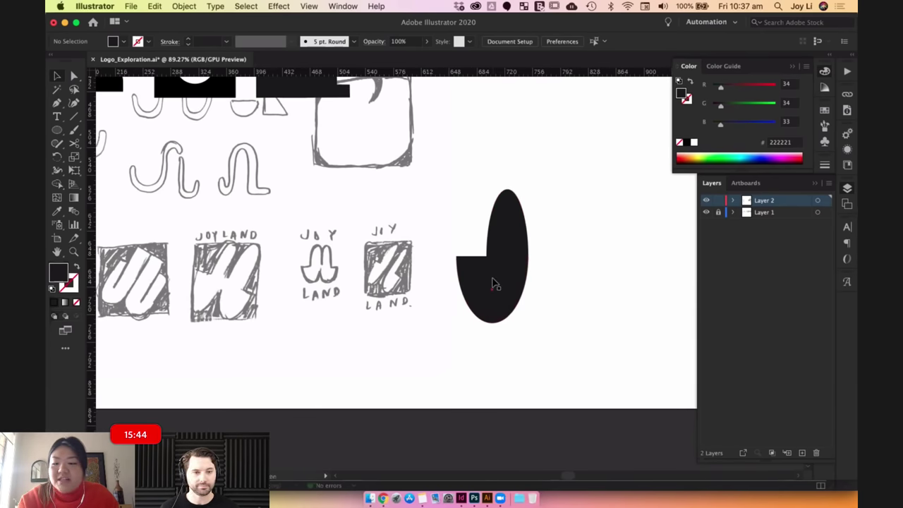
click(494, 284)
click(544, 288)
scroll(540, 306, right, 3)
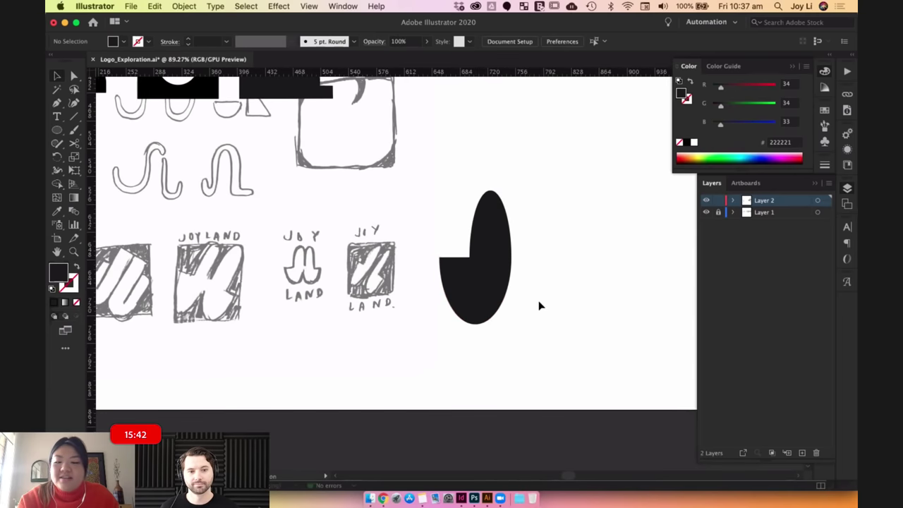
Duplicate the rounded J about 93 pt to the right and reflect the copy horizontally to make a mirrored pair.
drag(477, 238, 564, 243)
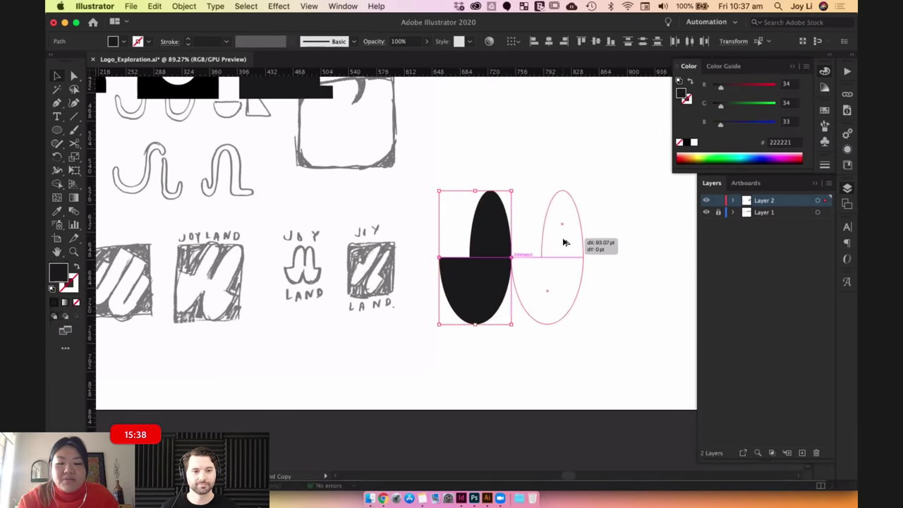
drag(562, 292, 561, 290)
right_click(561, 291)
mouse_move(621, 426)
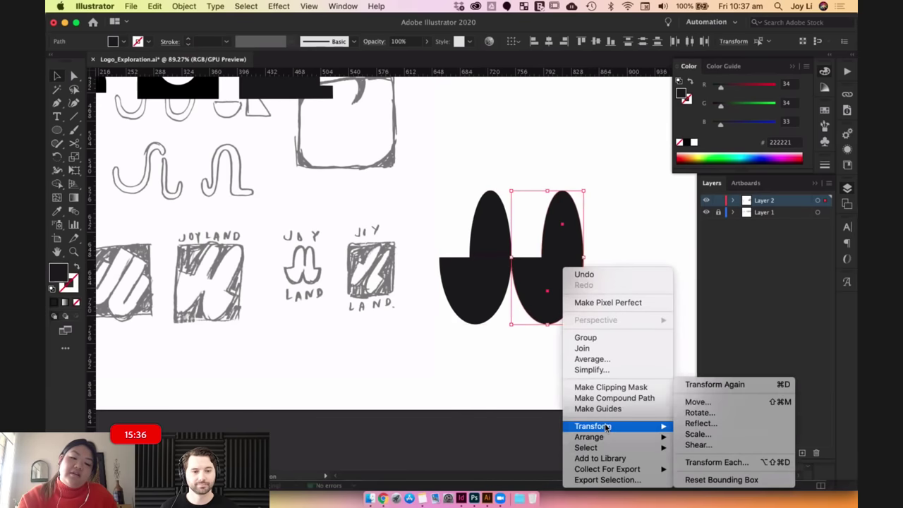
click(701, 424)
click(185, 239)
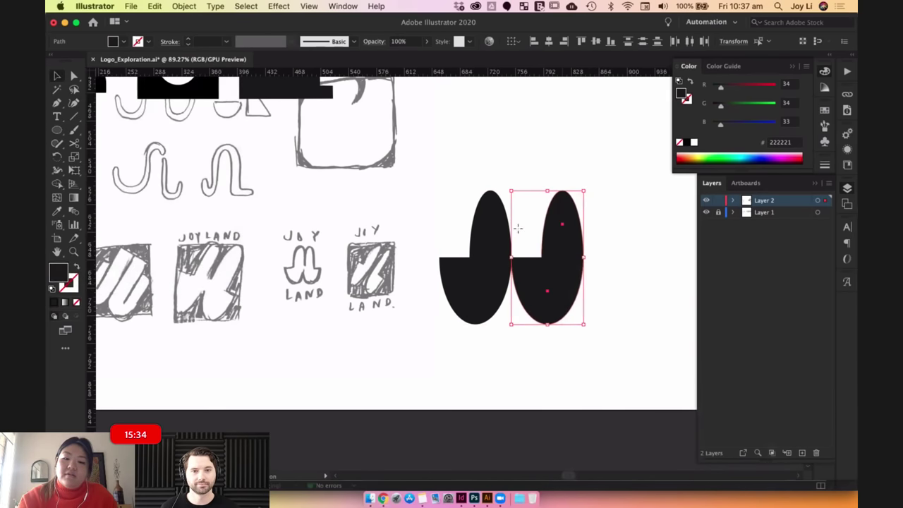
key(super+z)
click(608, 312)
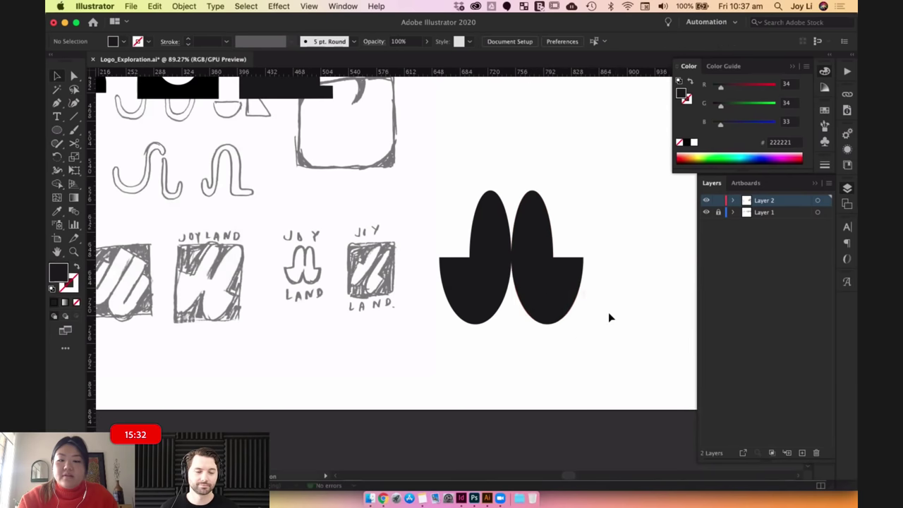
Duplicate the complete mirrored pair into the empty space on its right.
drag(586, 337, 564, 338)
drag(403, 228, 543, 359)
drag(570, 232, 514, 236)
drag(423, 240, 596, 242)
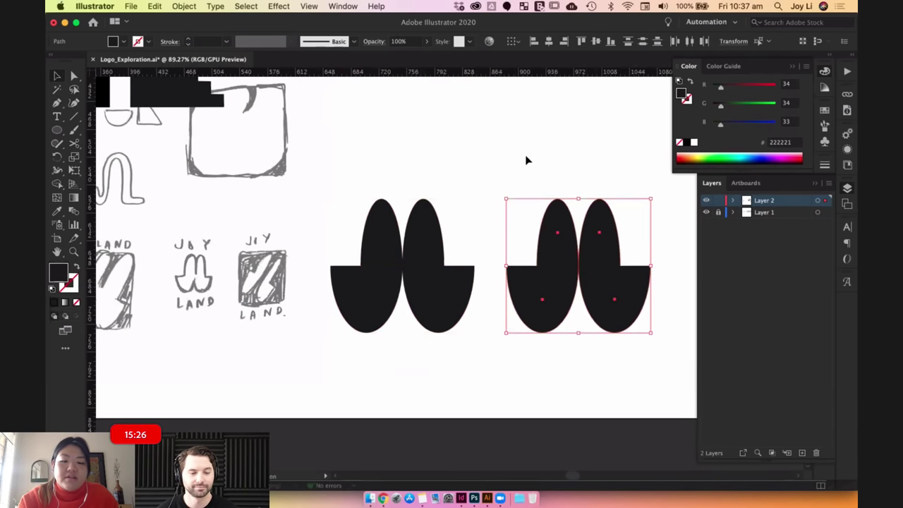
Delete the mirrored right half of the duplicated pair, leaving only its J shape.
click(526, 157)
click(518, 302)
click(655, 343)
click(616, 328)
key(Delete)
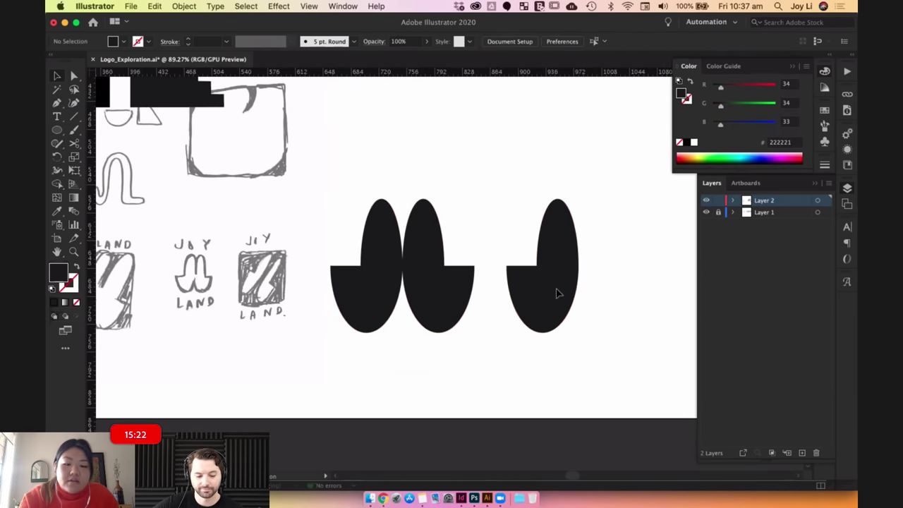
Narrow the lower bowl of the single J copy from its left side, keeping its right edge aligned with the stem.
click(511, 302)
drag(507, 301, 519, 300)
click(464, 349)
scroll(488, 346, left, 3)
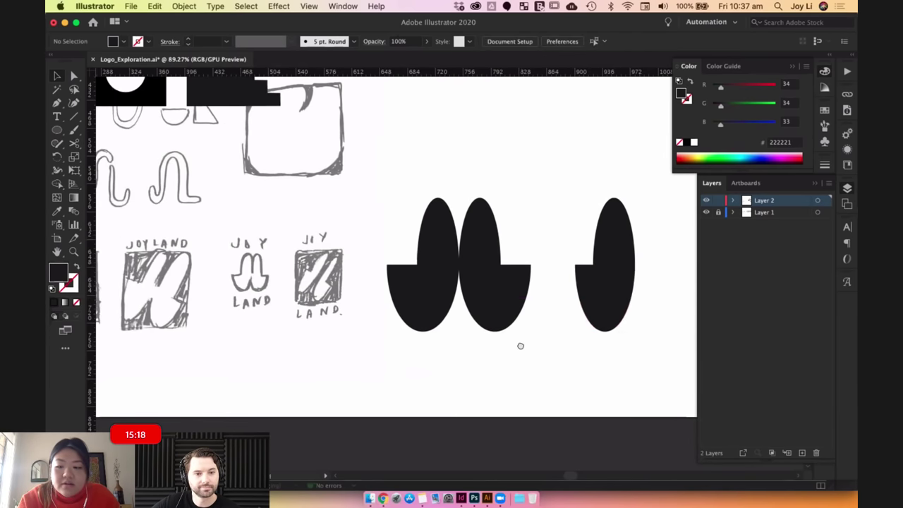
scroll(488, 346, right, 2)
scroll(529, 236, right, 3)
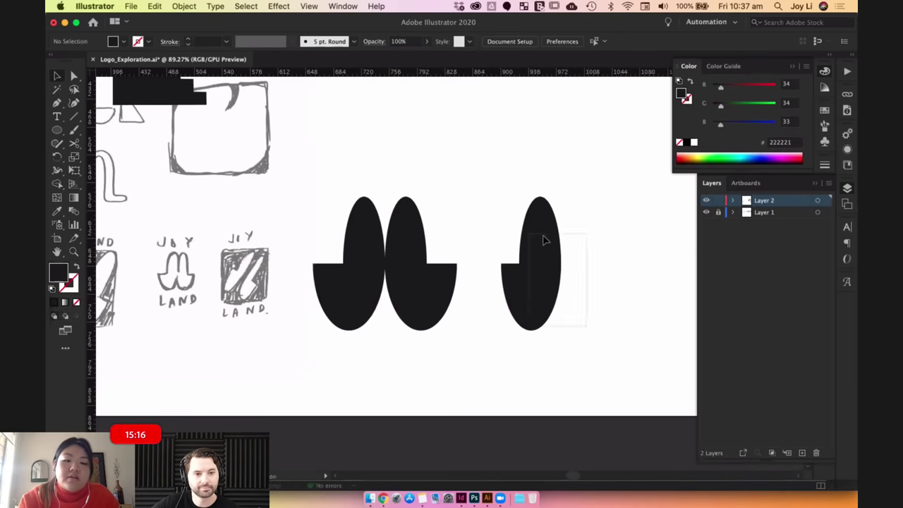
Duplicate the narrowed J so it touches the original's right edge and reflect the copy horizontally into a mirrored pair.
click(540, 237)
drag(572, 244, 603, 249)
right_click(603, 250)
mouse_move(635, 409)
click(741, 424)
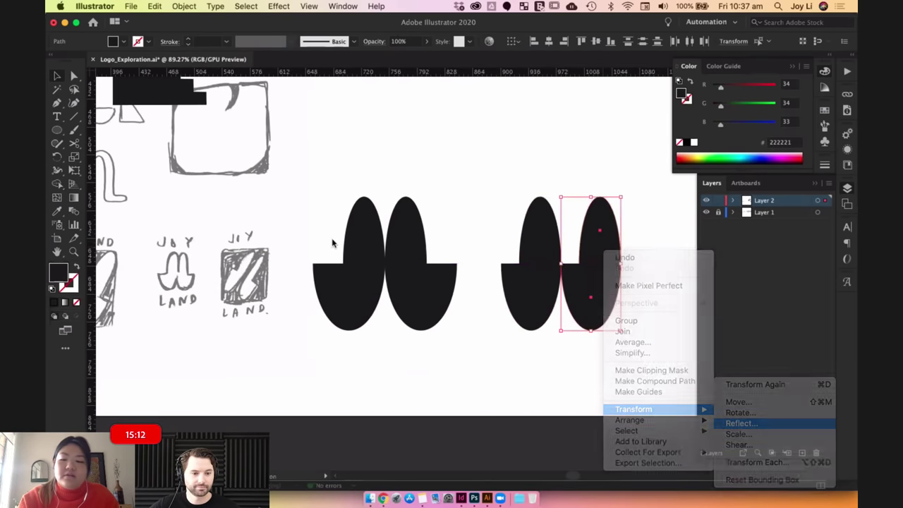
click(201, 241)
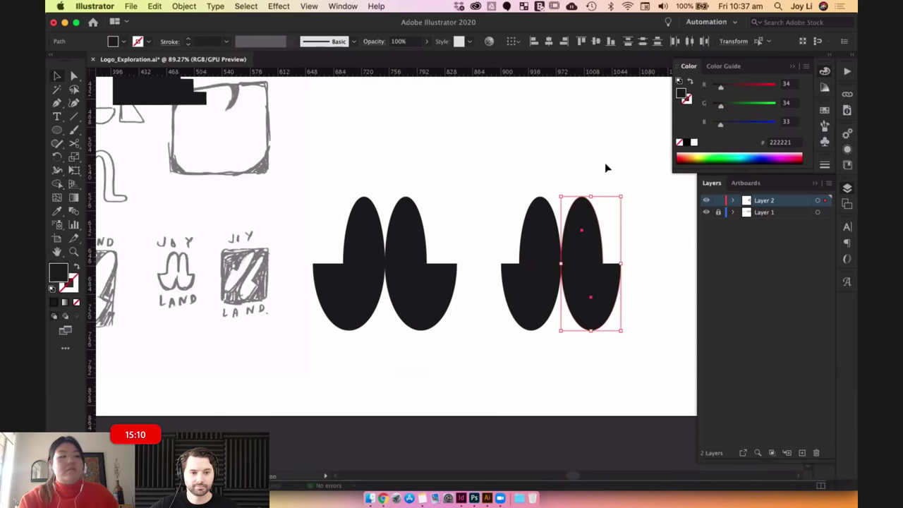
click(553, 171)
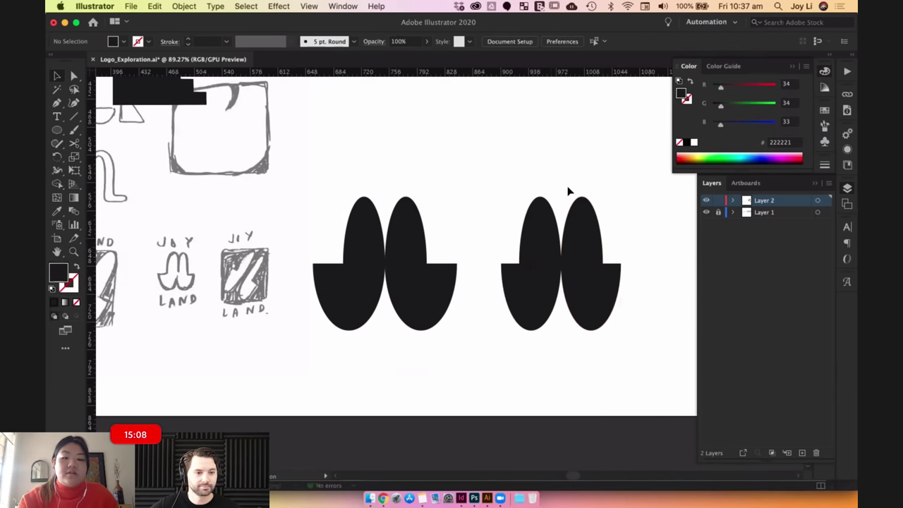
Shift the right half of the new mirrored pair left so that it overlaps the left half.
mouse_move(484, 185)
mouse_down()
mouse_move(546, 163)
mouse_move(590, 350)
mouse_up()
scroll(534, 211, right, 3)
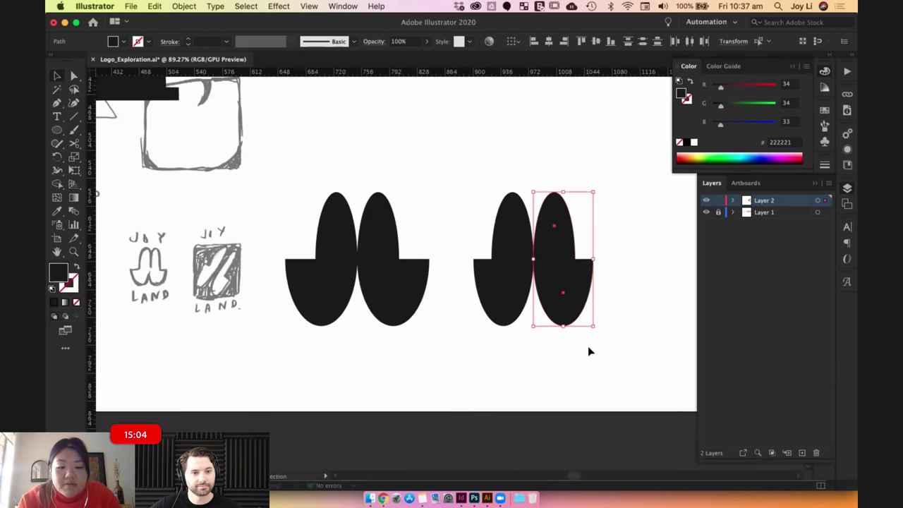
key(shift+Left)
click(611, 381)
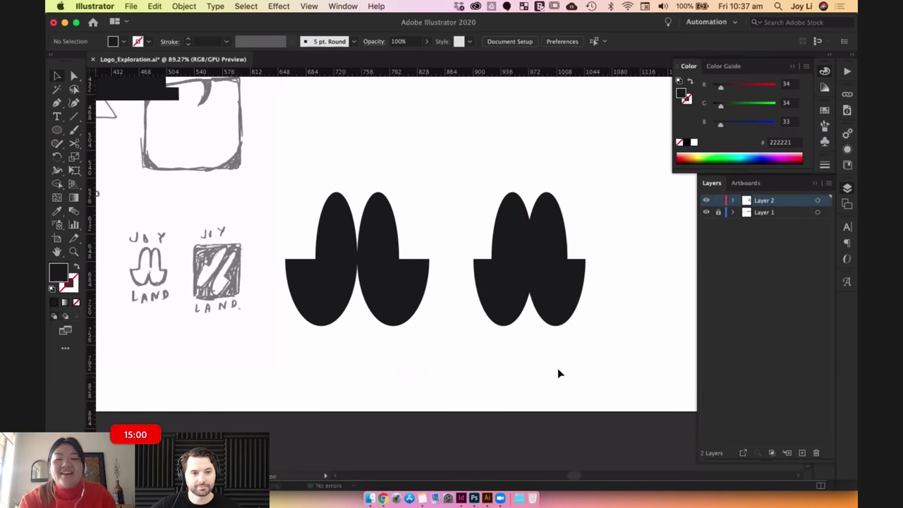
Move the overlapping mark above the wide touching pair and place a narrower copy of it alongside on the right.
drag(522, 378, 550, 379)
scroll(550, 379, down, 3)
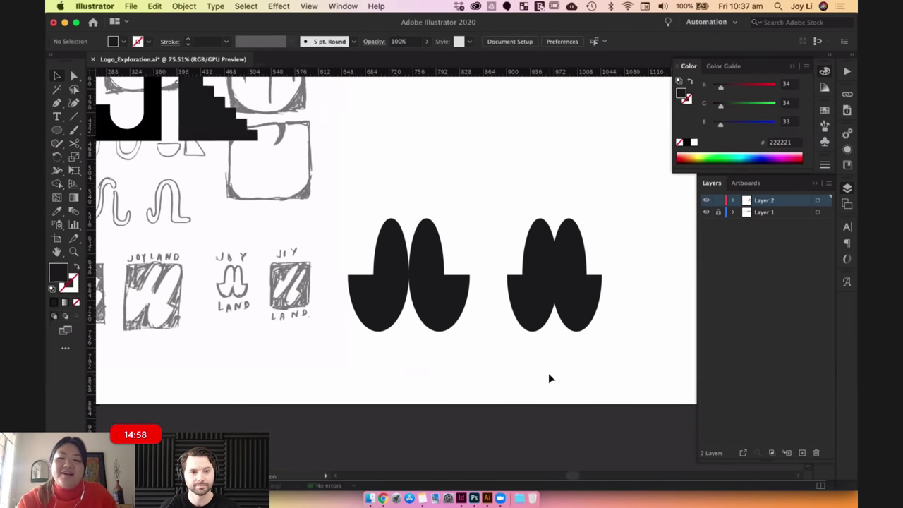
click(565, 292)
drag(564, 291, 577, 163)
click(545, 259)
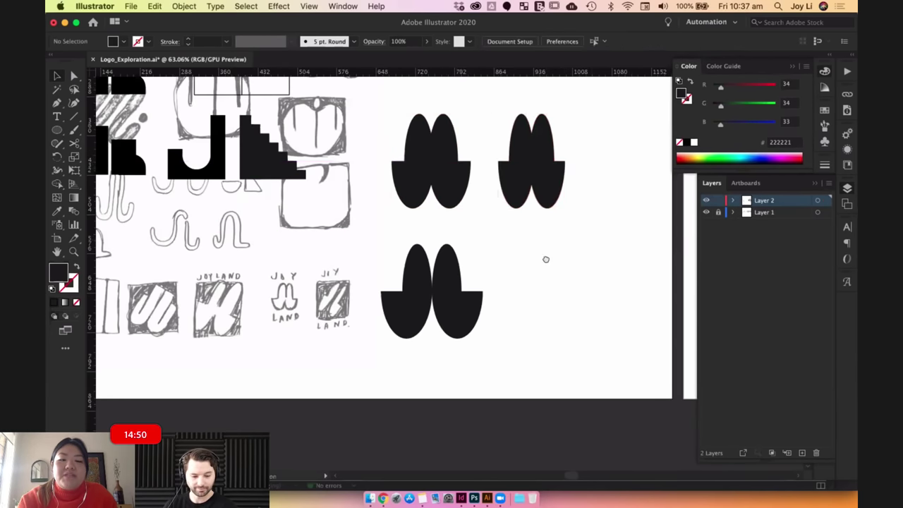
Duplicate the narrower overlapping mark about 163 pt to the right, level with the original.
scroll(546, 259, right, 3)
scroll(546, 259, up, 2)
click(506, 171)
drag(506, 172, 596, 171)
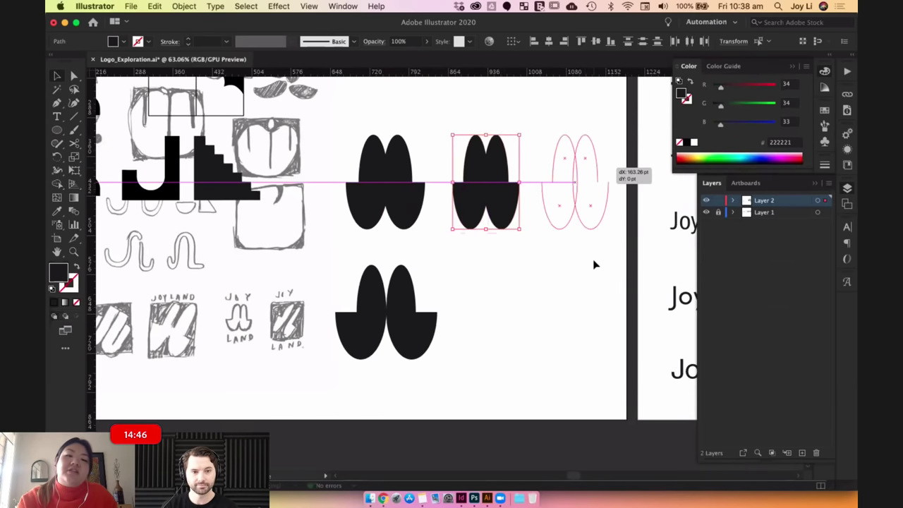
click(566, 282)
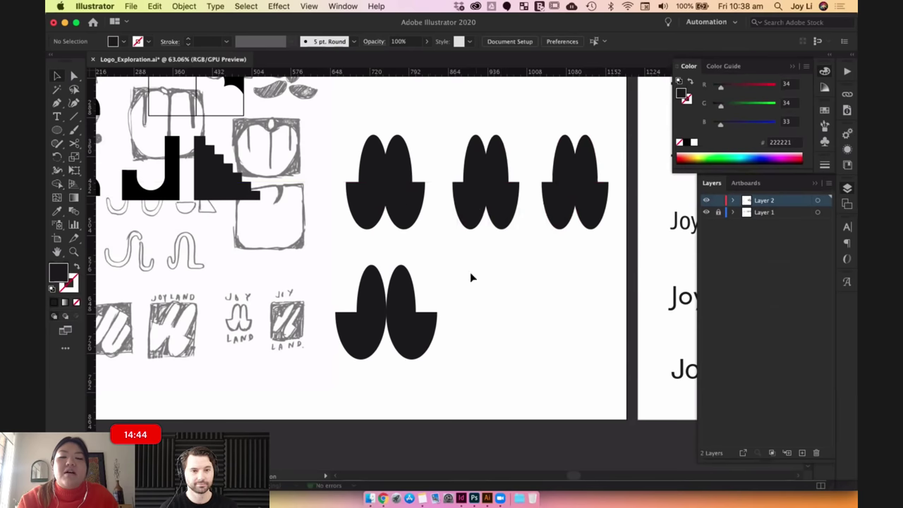
Shorten the two upper stems of the rightmost mark to about 81 pt high, keeping their base in place.
scroll(555, 272, up, 2)
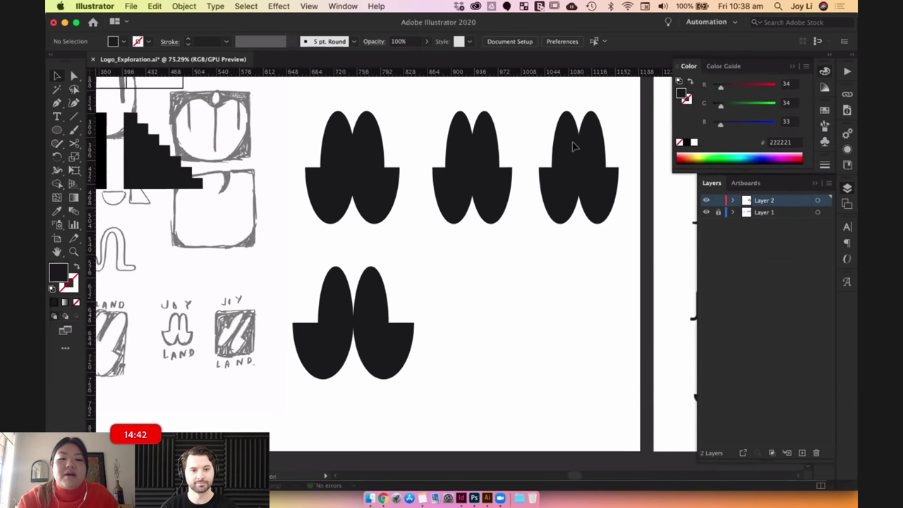
click(580, 112)
drag(580, 111, 582, 116)
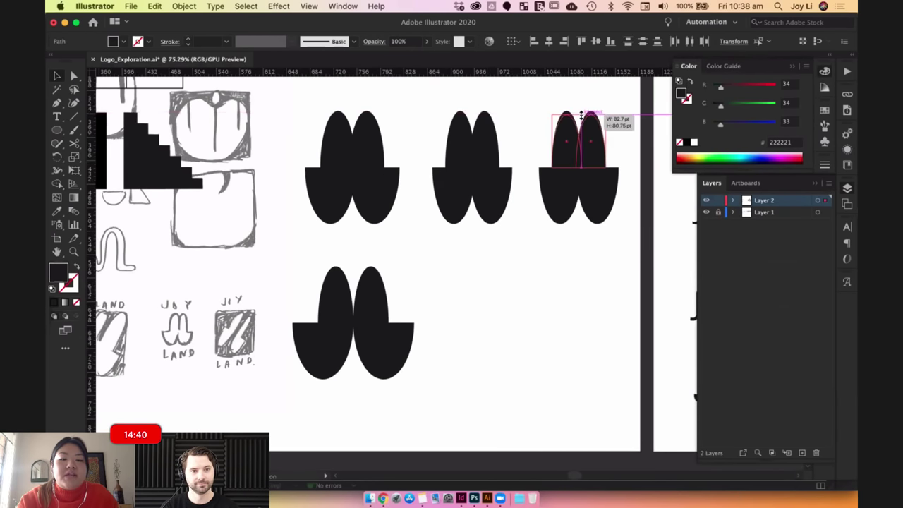
Duplicate the shortened mark directly below itself and reduce the height of the copy's two upper stems further.
drag(604, 251, 579, 283)
click(534, 262)
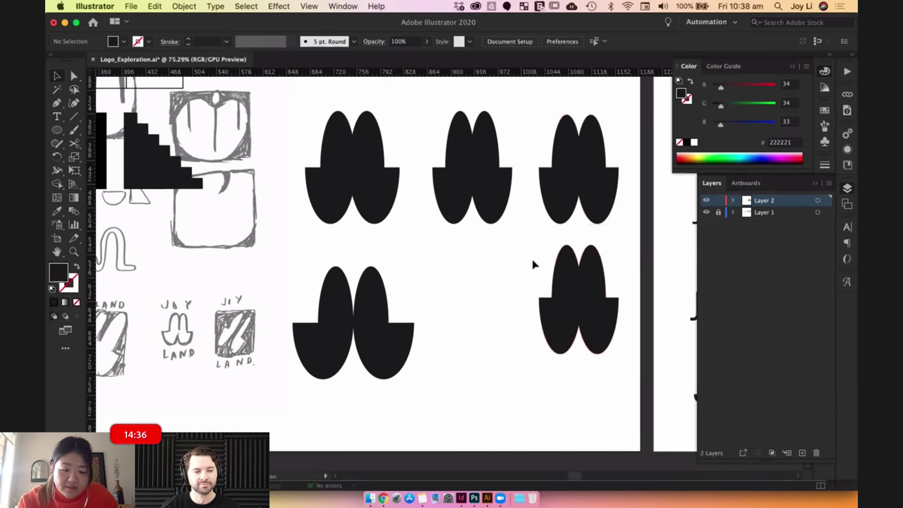
click(591, 254)
drag(578, 247, 577, 251)
click(498, 272)
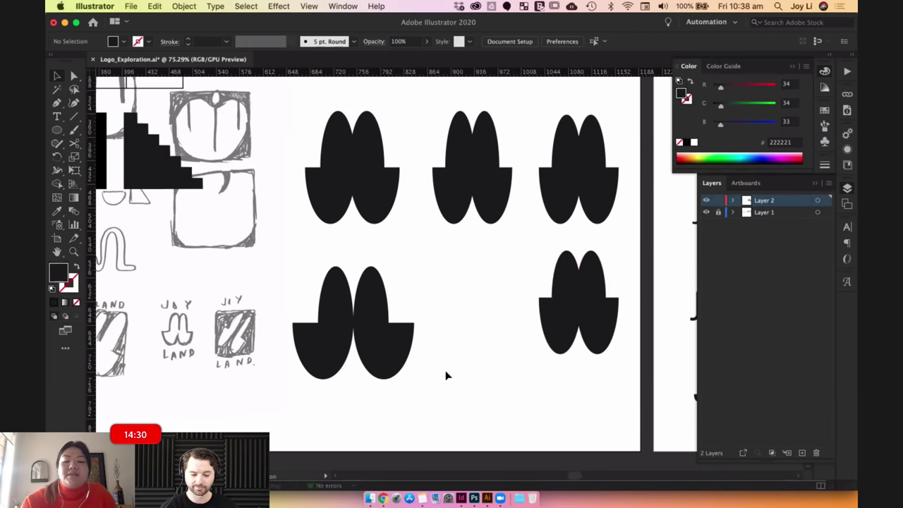
Move the wide touching pair about 384 pt left and 327 pt down, off the artboard.
scroll(446, 376, down, 3)
scroll(491, 307, up, 3)
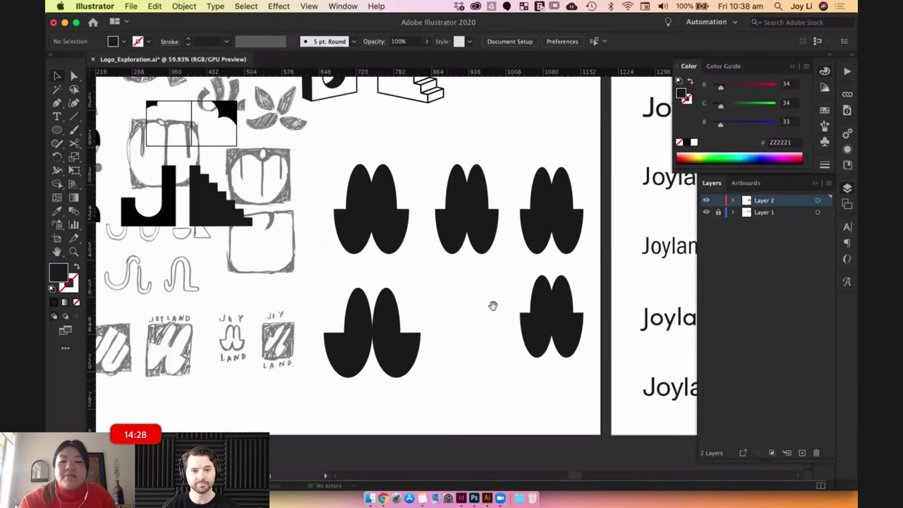
click(429, 245)
drag(231, 402, 232, 404)
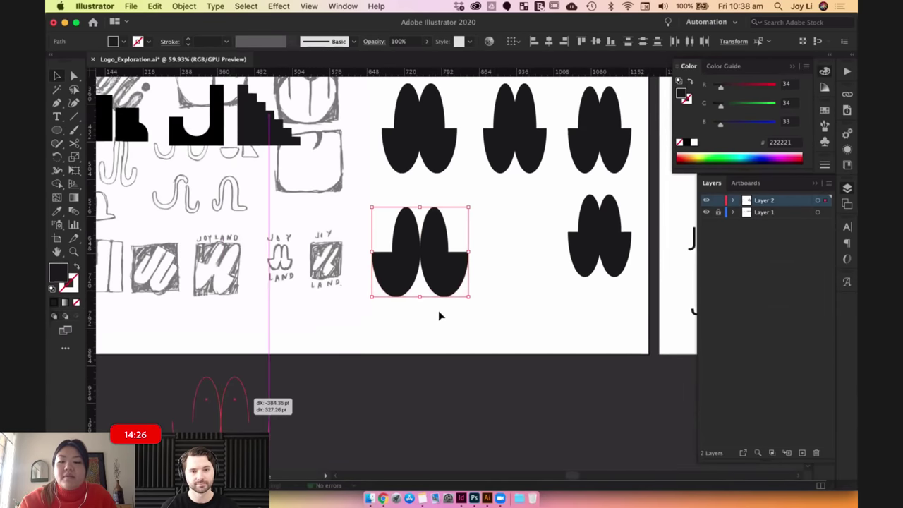
Duplicate the shortest mark about 160 pt to the left, aligned under the middle mark of the upper row.
click(482, 262)
scroll(438, 307, up, 3)
scroll(438, 308, right, 2)
scroll(438, 307, up, 3)
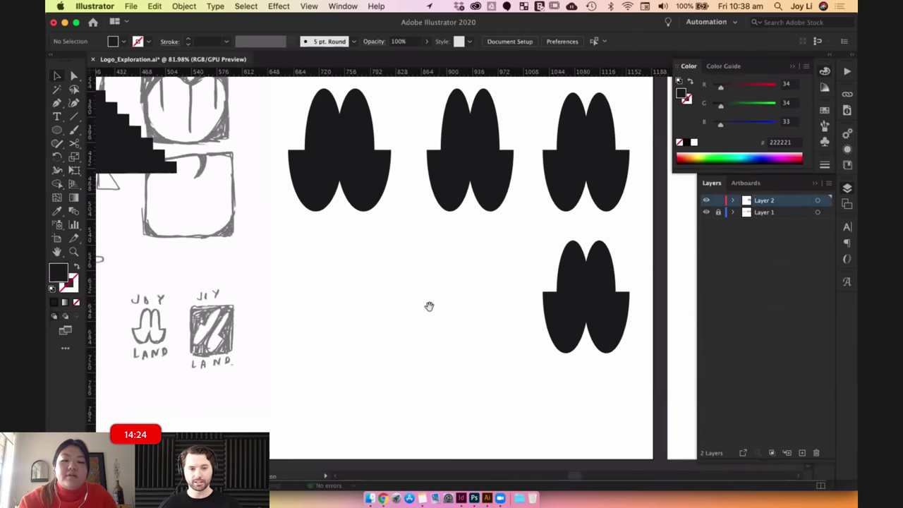
scroll(429, 306, up, 1)
scroll(429, 306, right, 1)
click(523, 340)
drag(523, 340, 474, 353)
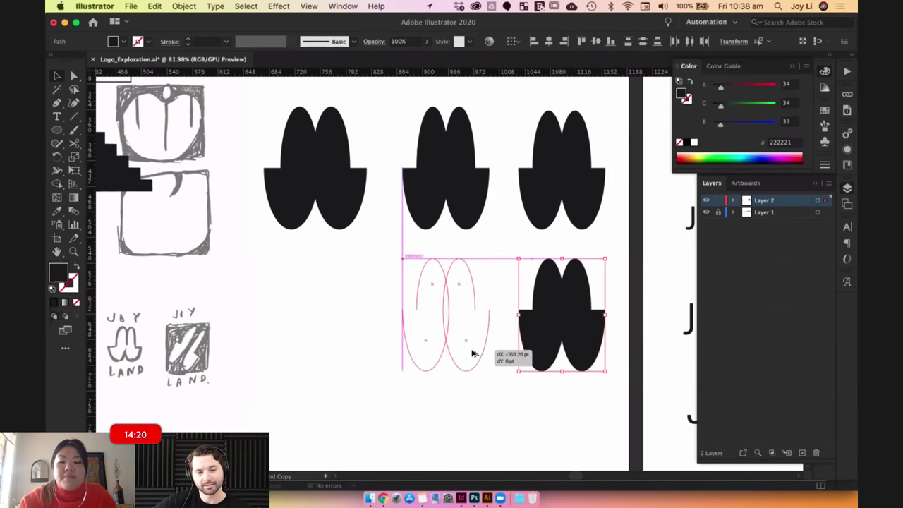
drag(492, 402, 492, 402)
click(492, 401)
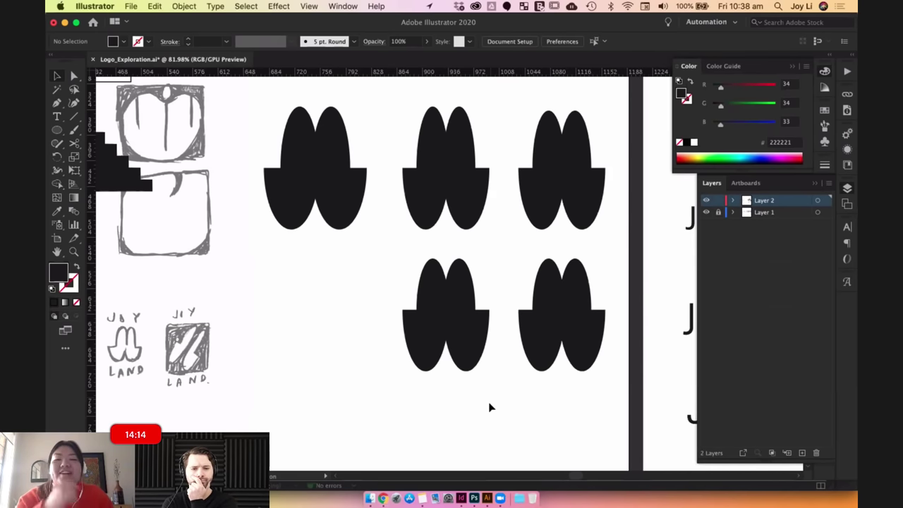
Duplicate the middle mark of the lower row to the left, centred under the first mark of the upper row.
scroll(486, 408, left, 5)
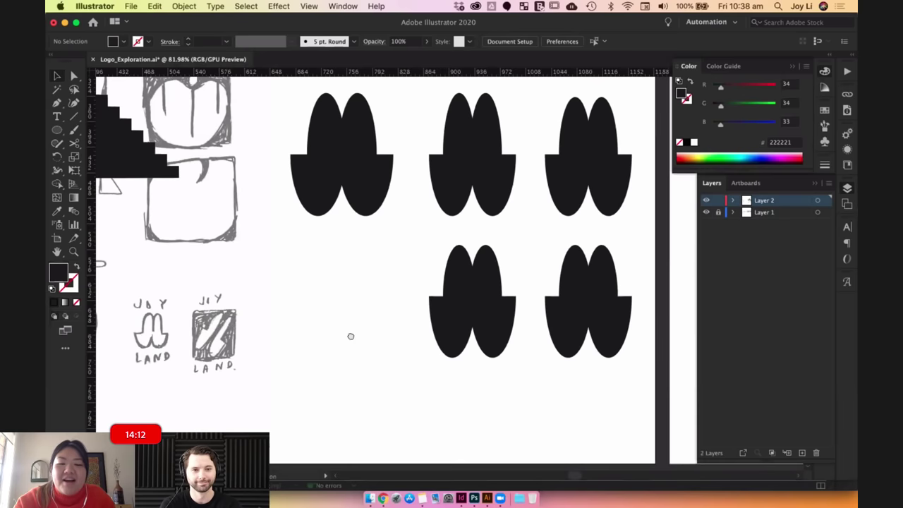
scroll(371, 308, down, 3)
scroll(372, 308, right, 2)
scroll(367, 251, up, 3)
scroll(366, 251, right, 1)
drag(490, 357, 381, 335)
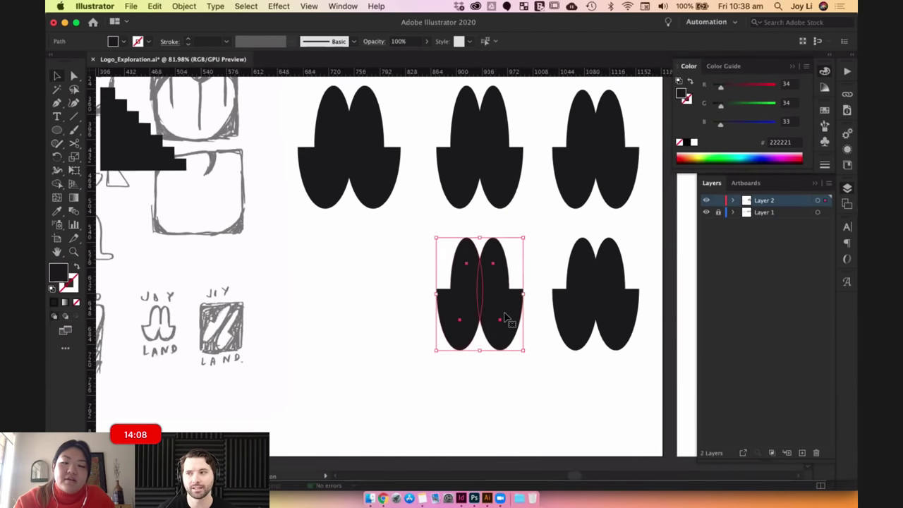
click(607, 377)
drag(512, 374, 489, 367)
drag(490, 368, 405, 251)
drag(483, 261, 355, 266)
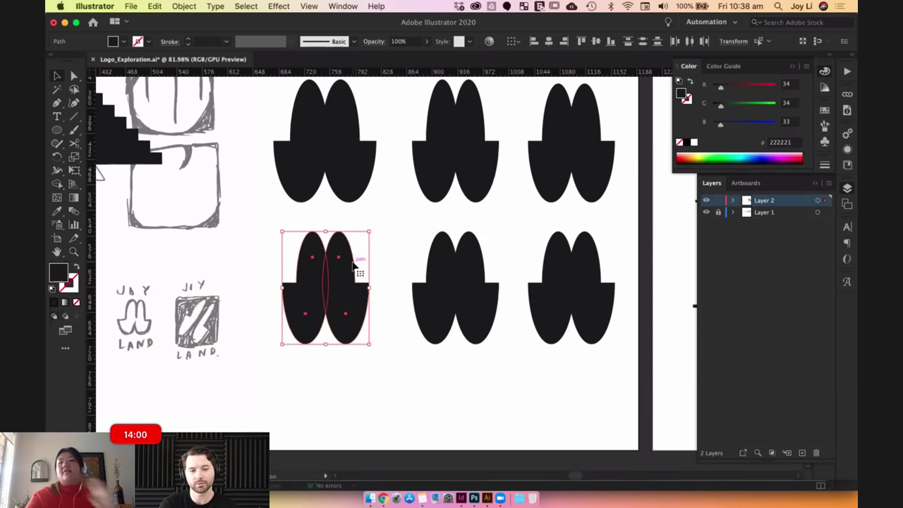
click(353, 388)
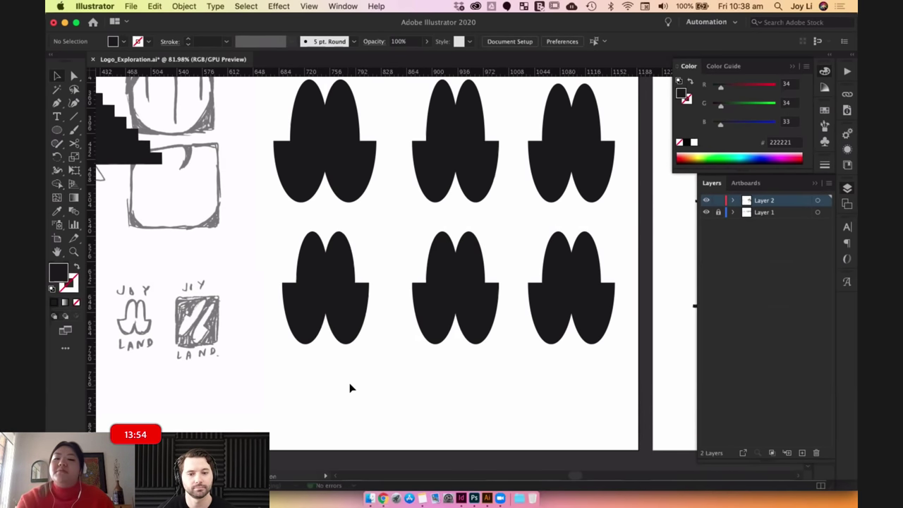
scroll(385, 379, left, 3)
drag(310, 246, 403, 393)
scroll(424, 306, left, 3)
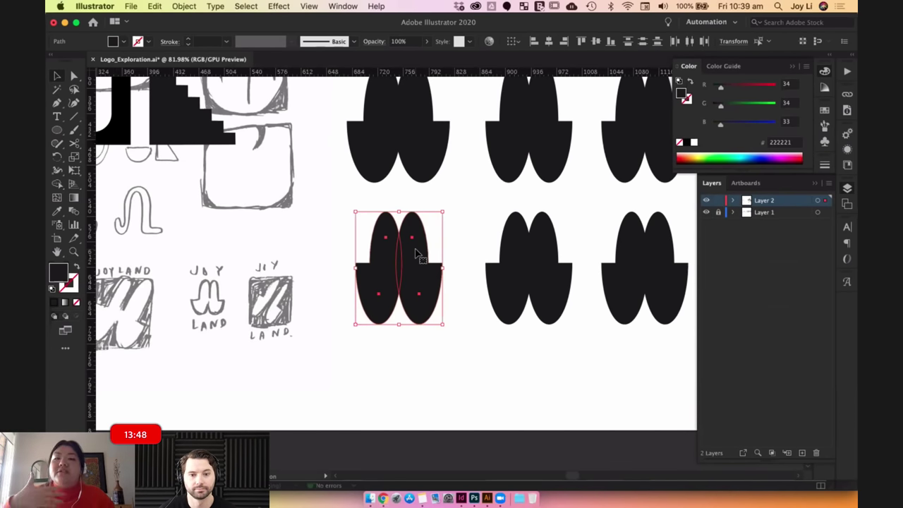
scroll(410, 219, down, 2)
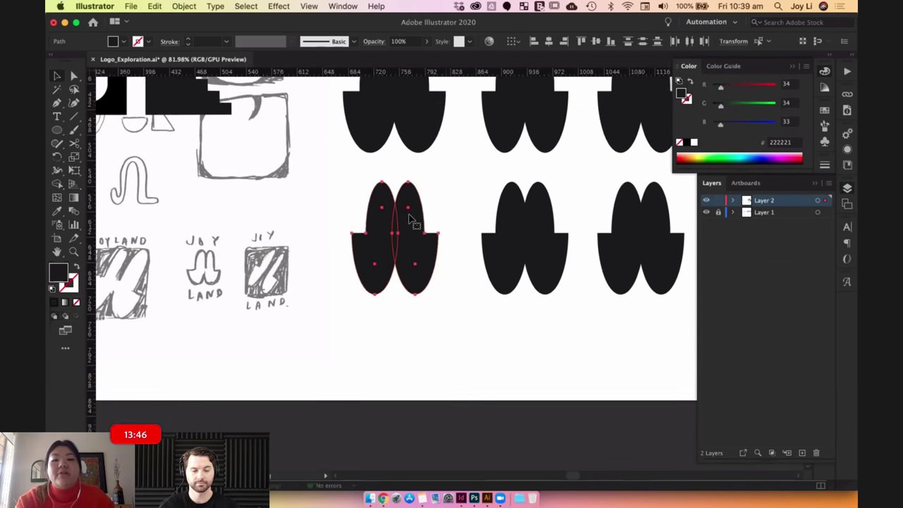
click(475, 347)
Hide Layer 1 with the sketches and move all six rounded marks up and slightly left on the artboard.
scroll(474, 346, down, 3)
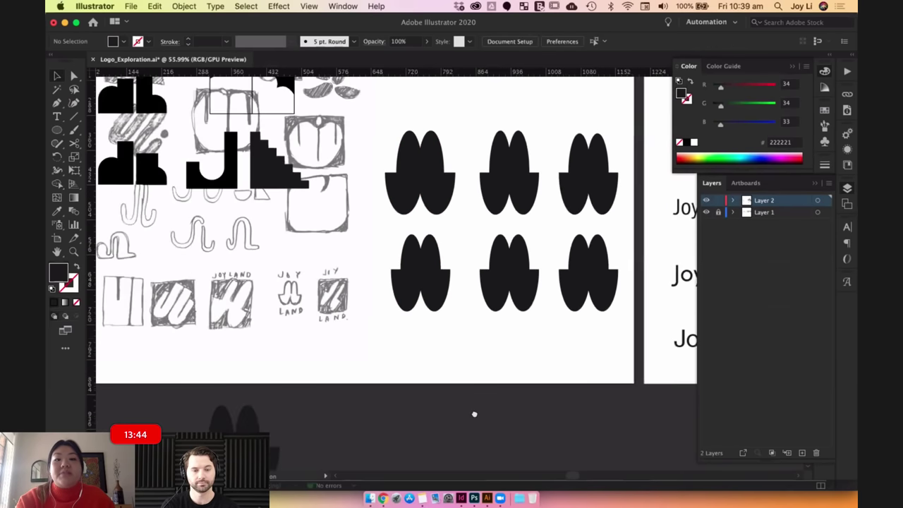
scroll(474, 415, up, 3)
click(706, 213)
drag(588, 419, 385, 228)
click(422, 394)
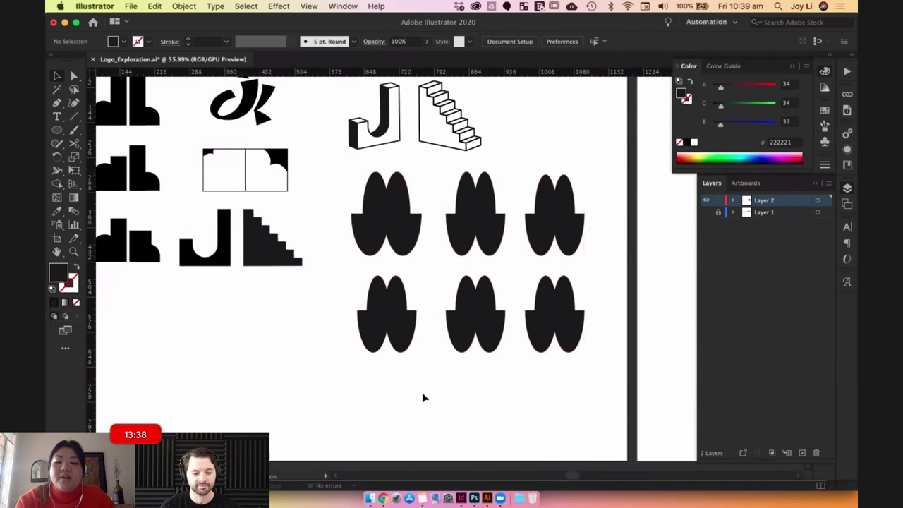
Duplicate the lower-left mark into the space below it and scale the copy down to a tiny icon.
scroll(423, 397, up, 3)
scroll(435, 341, down, 2)
drag(413, 185, 413, 313)
drag(375, 376, 438, 314)
click(439, 317)
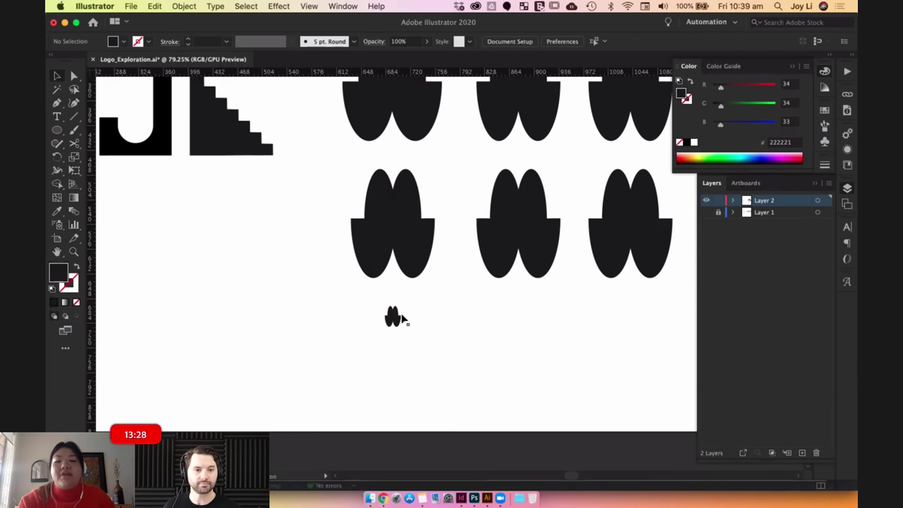
scroll(397, 333, up, 2)
scroll(406, 337, up, 1)
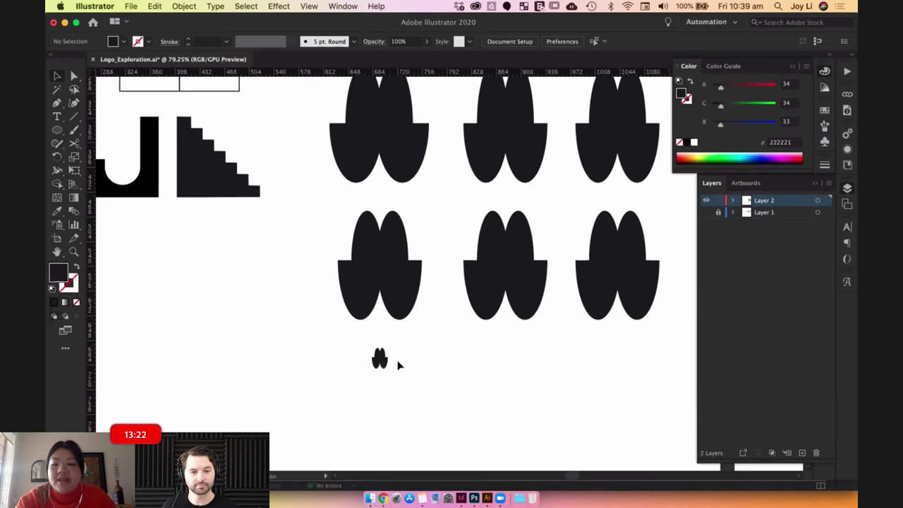
Draw a circle centred around the tiny mark and turn its fill into a 1 pt outline.
click(58, 130)
drag(379, 358, 389, 372)
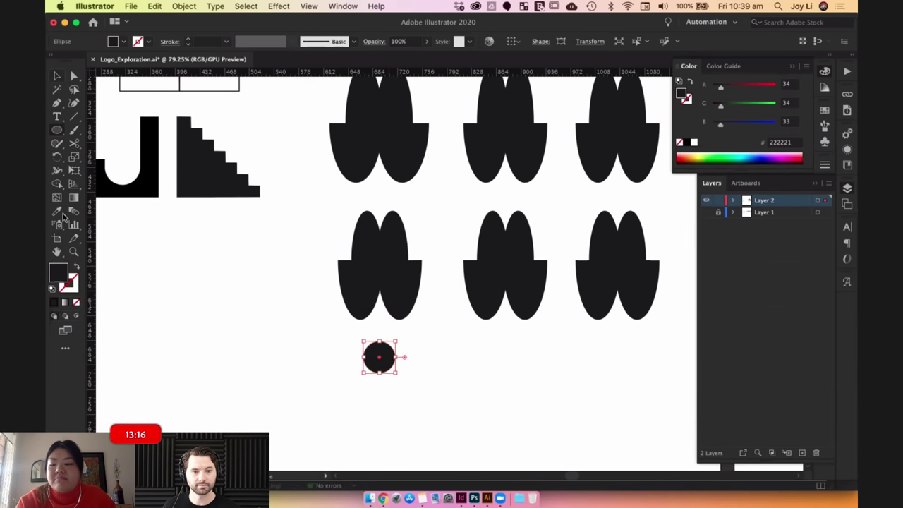
key(shift+x)
key(Right)
key(Down)
click(441, 377)
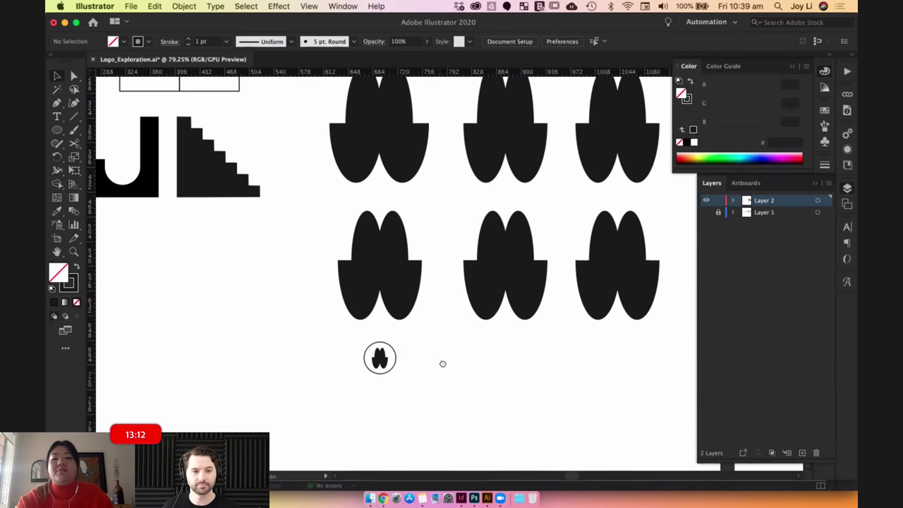
Nudge the outlined circle down slightly to centre it on the tiny mark.
scroll(443, 363, down, 2)
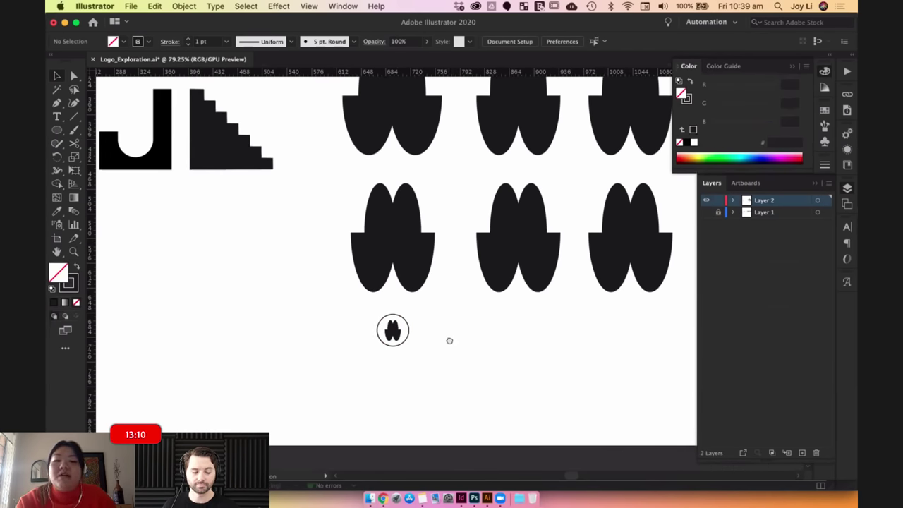
scroll(449, 340, up, 1)
click(407, 329)
key(Down)
click(494, 357)
scroll(489, 367, up, 3)
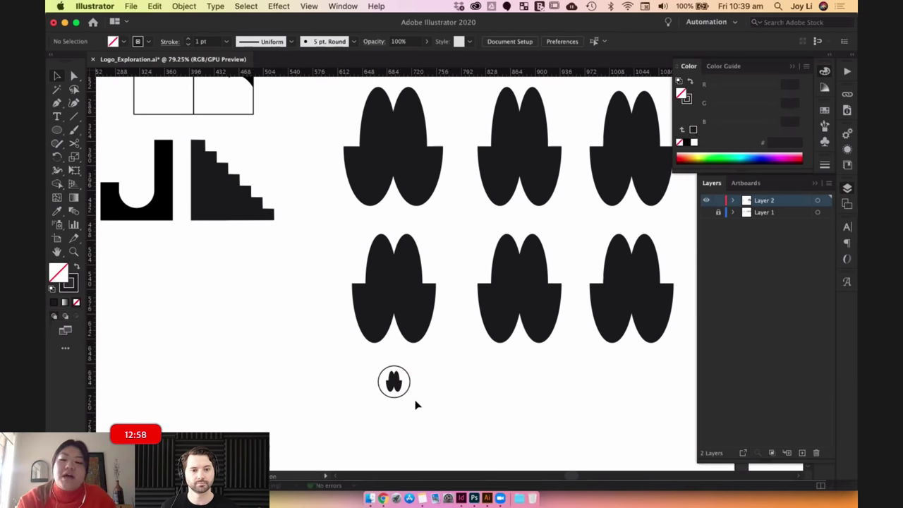
Tilt the tiny mark clockwise inside its circle as a test, and delete both the mark and the circle.
drag(354, 366, 388, 401)
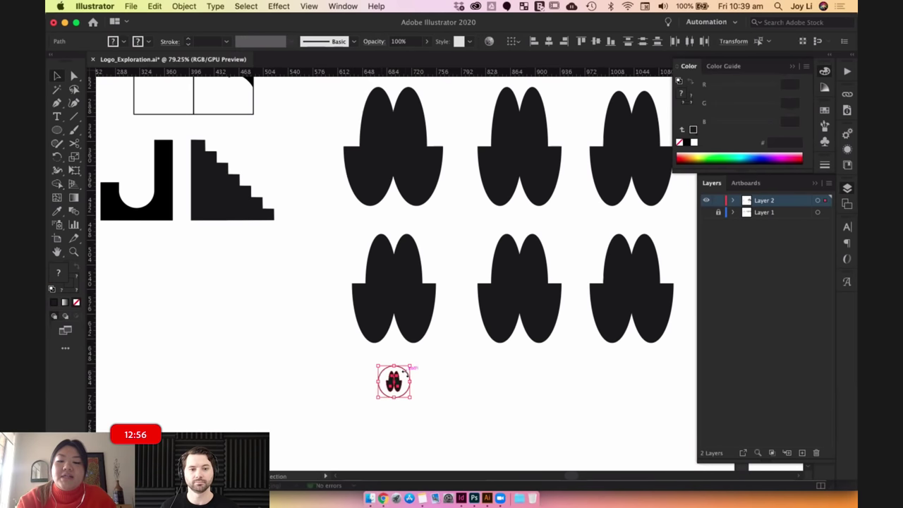
click(460, 375)
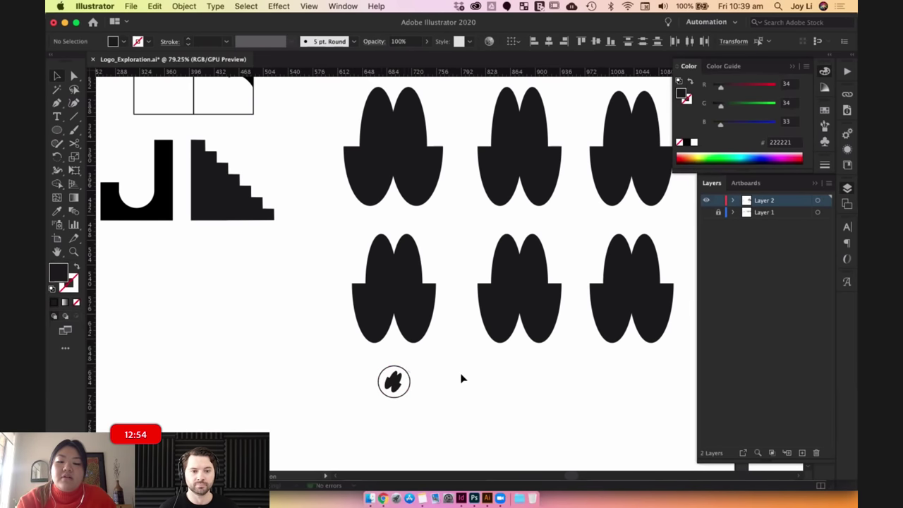
drag(446, 411, 346, 353)
key(Delete)
Duplicate the lower-left mark at full size below itself and rotate the copy clockwise to a diagonal tilt.
scroll(460, 373, down, 3)
drag(436, 368, 406, 296)
drag(424, 332, 427, 399)
drag(448, 364, 506, 417)
click(500, 376)
scroll(500, 376, down, 3)
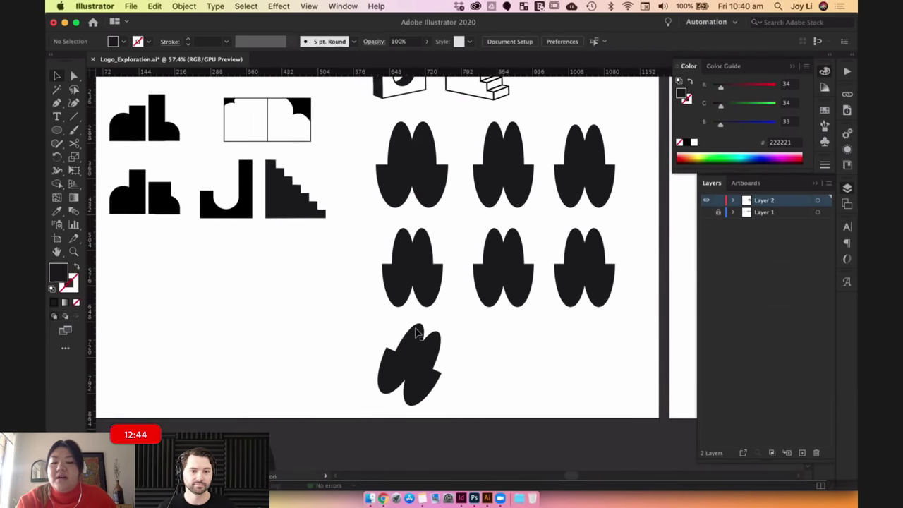
Draw a rectangle about 178 × 196 pt around the tilted mark and turn its fill into a 1 pt outline.
drag(59, 133, 113, 130)
drag(364, 316, 457, 412)
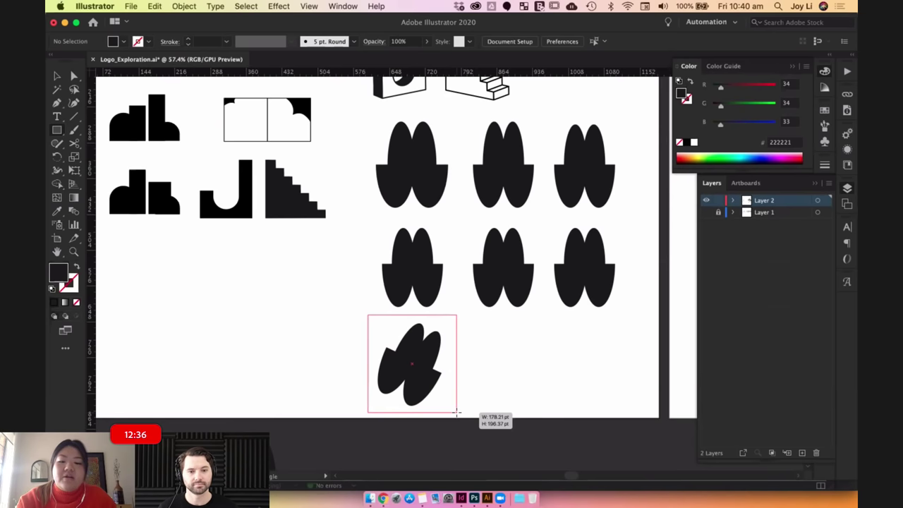
drag(457, 412, 456, 412)
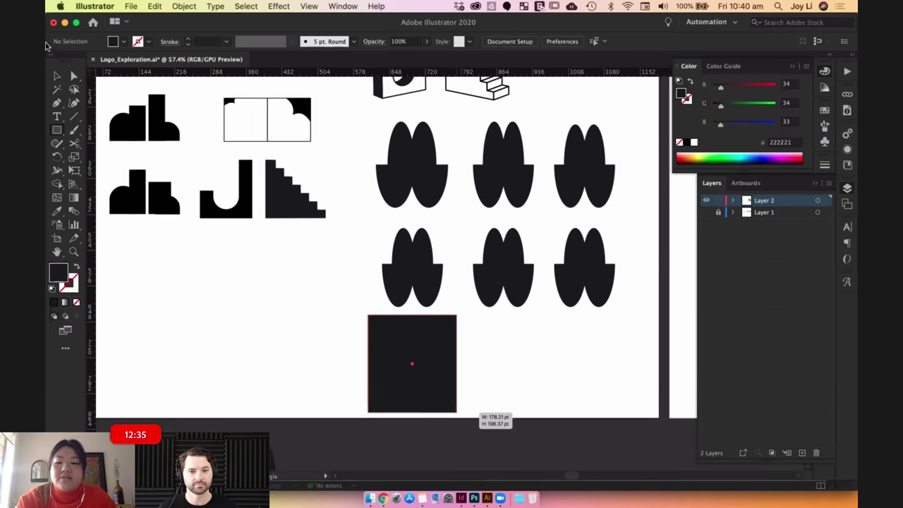
click(76, 268)
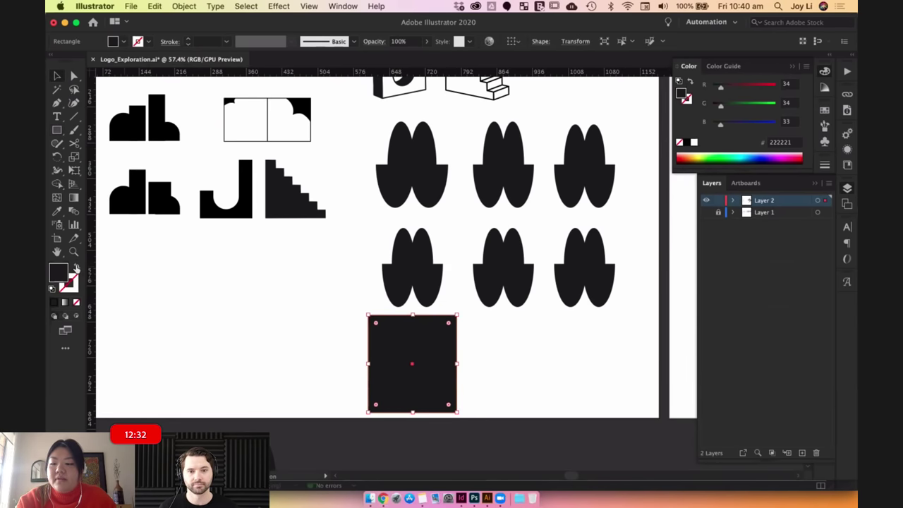
click(459, 368)
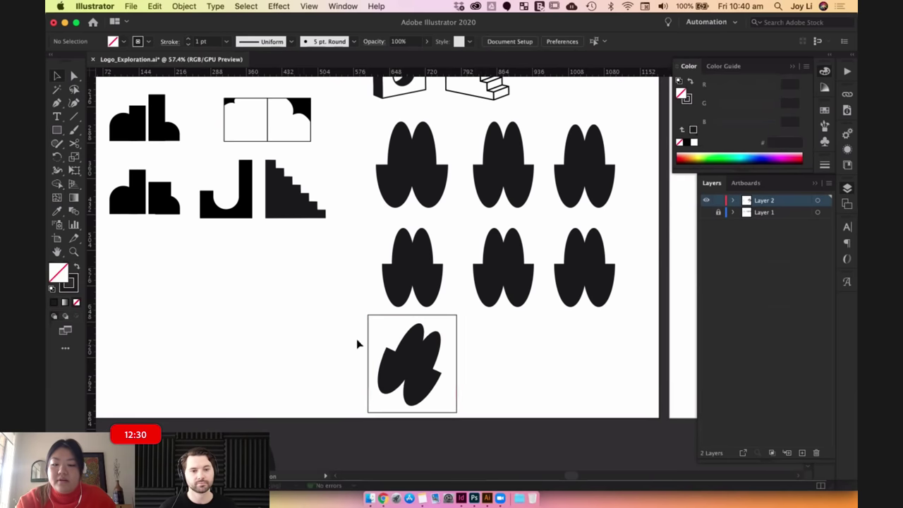
Move the framed tilted mark to the empty area below the solid J and staircase, and duplicate it to its left.
drag(429, 361, 297, 301)
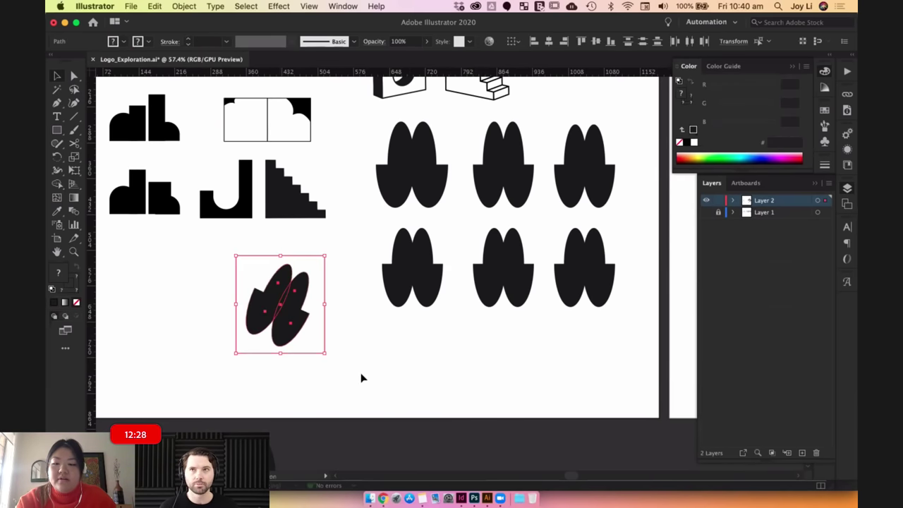
click(277, 392)
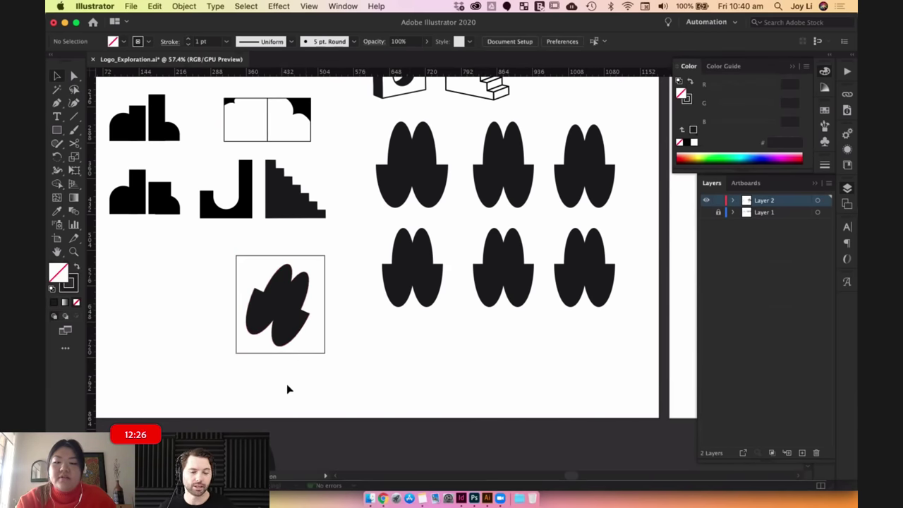
drag(376, 396, 467, 405)
drag(417, 385, 321, 267)
drag(363, 314, 288, 264)
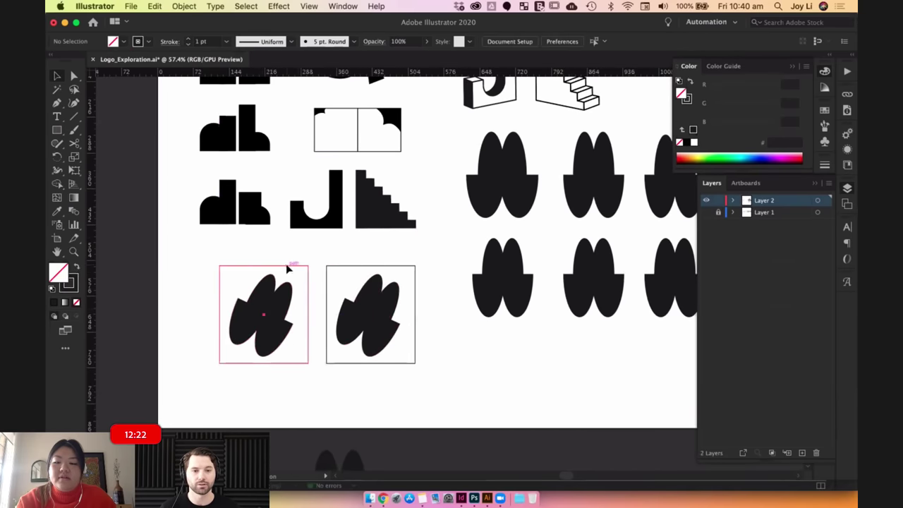
Invert the left framed copy by filling its frame dark and recolouring the mark white (ffffff) in front of it.
key(shift+x)
drag(195, 281, 289, 369)
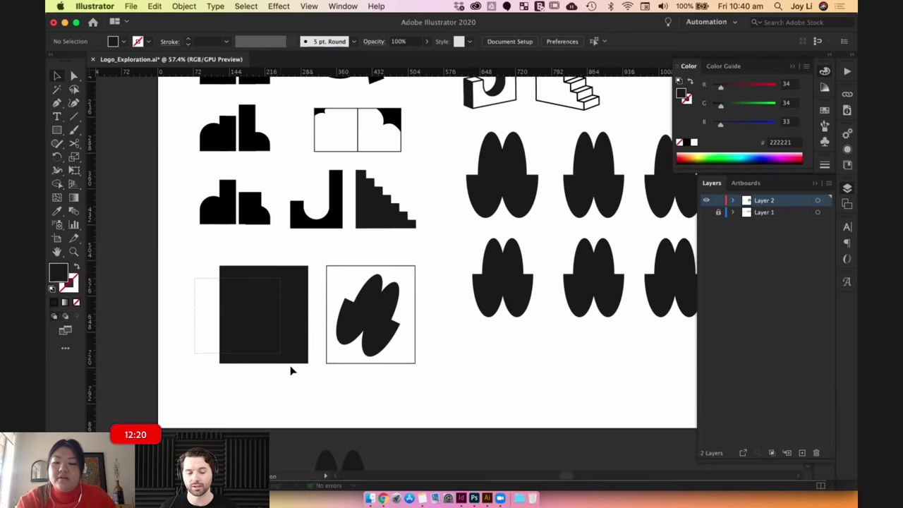
shift+click(300, 279)
double_click(59, 272)
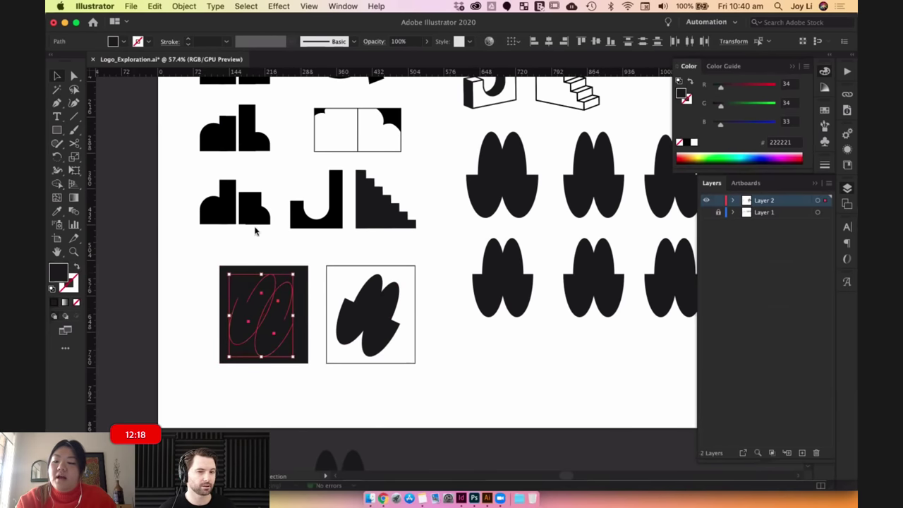
drag(120, 135, 49, 94)
click(317, 105)
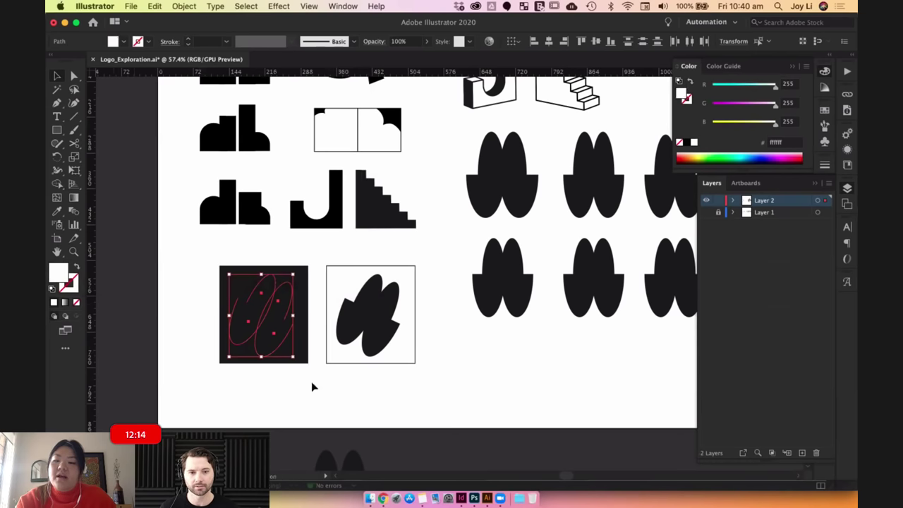
key(super)
key(shift+super+])
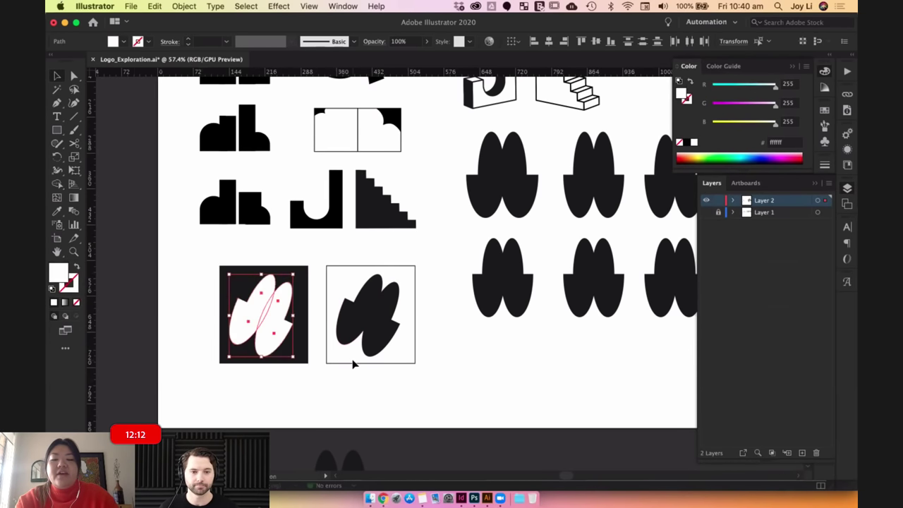
click(356, 396)
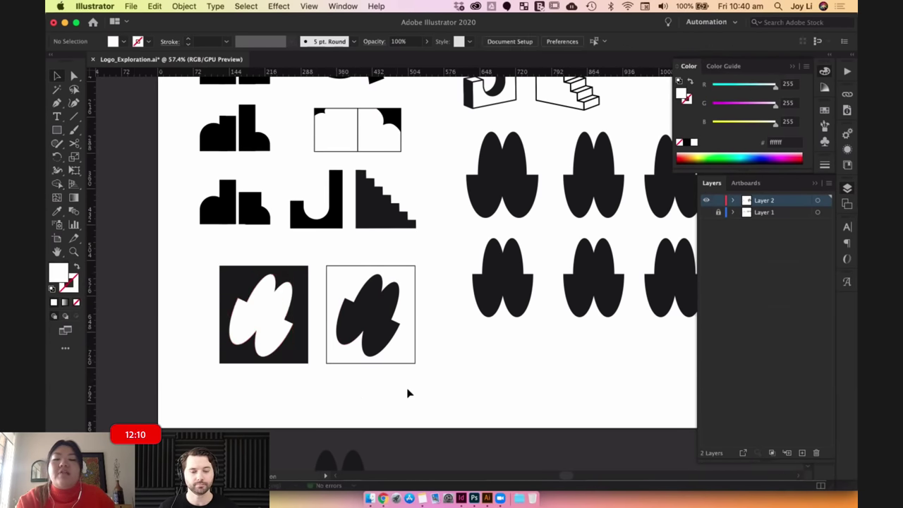
Shift the two framed marks slightly left and scale them down together in proportion with the other logos.
drag(220, 296, 200, 286)
click(444, 347)
drag(400, 376, 197, 273)
drag(388, 363, 327, 333)
click(376, 315)
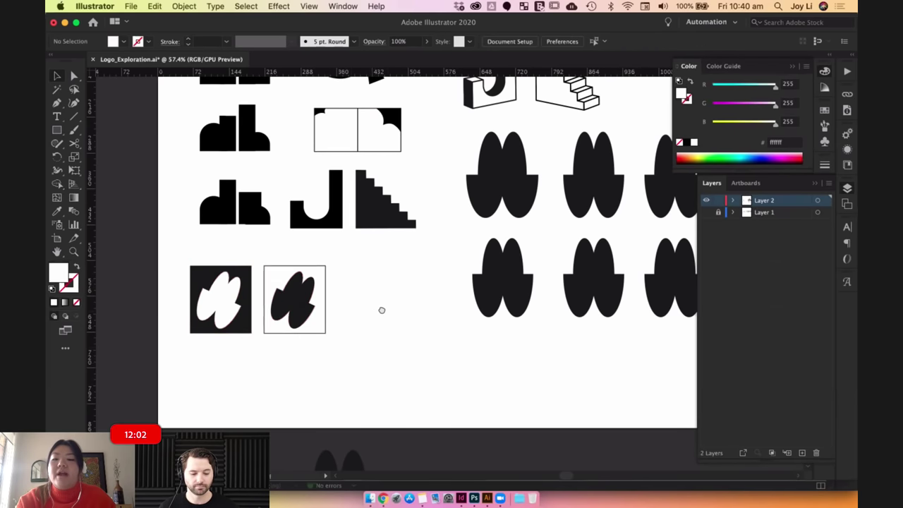
Review the logo exploration artboard, comparing the two framed tilted marks with the upright variations and letter concepts.
scroll(388, 313, left, 2)
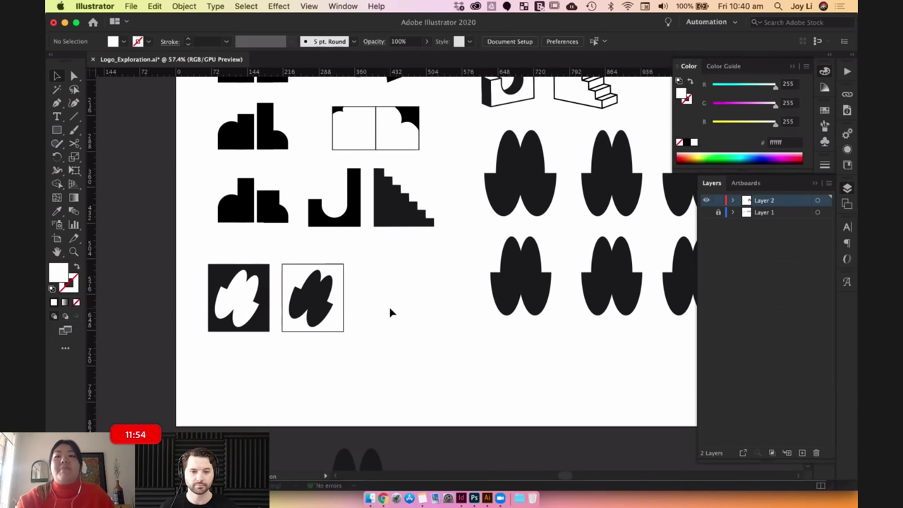
scroll(381, 323, up, 3)
scroll(381, 322, right, 2)
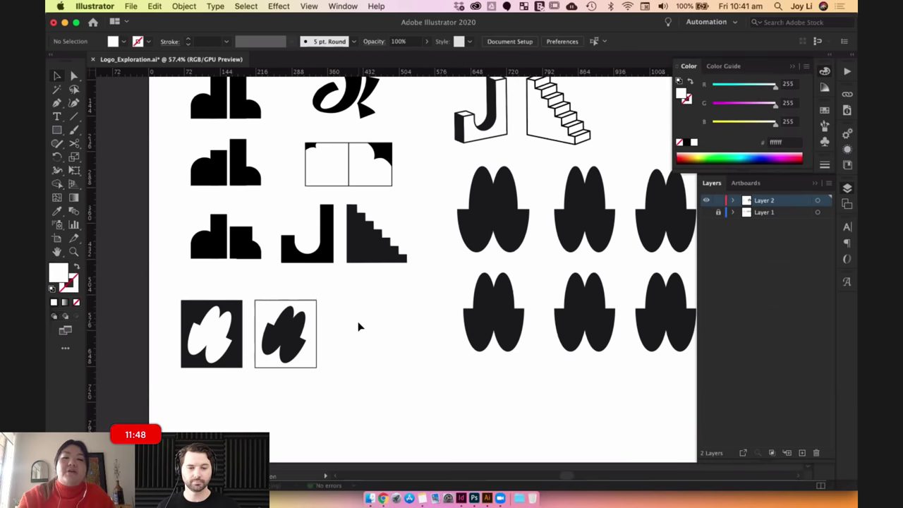
scroll(353, 323, right, 3)
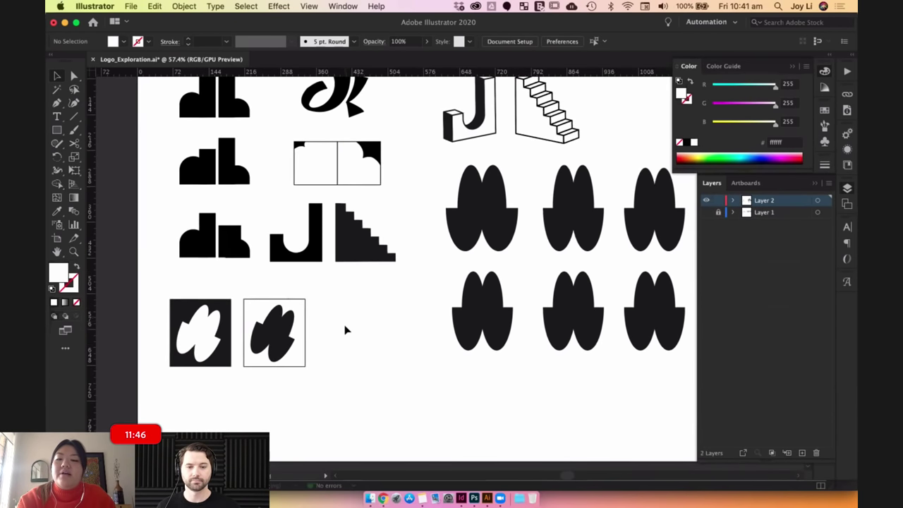
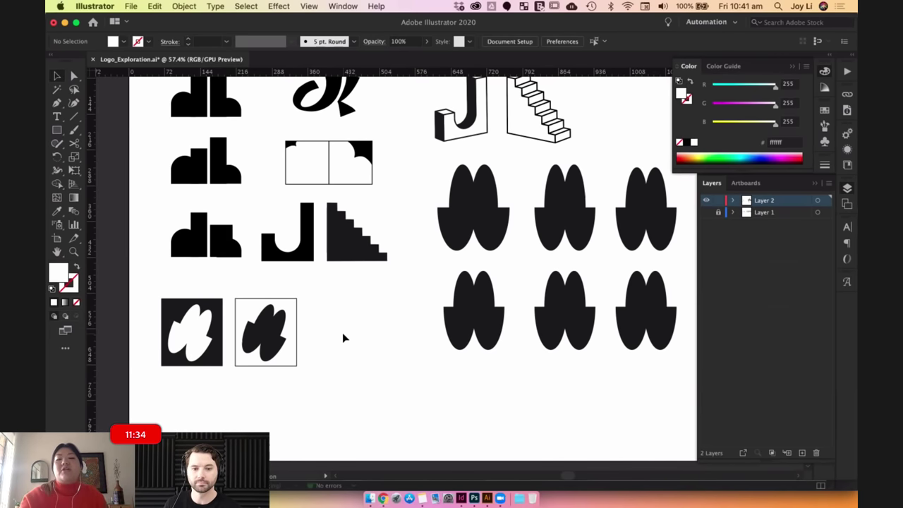
scroll(342, 332, down, 2)
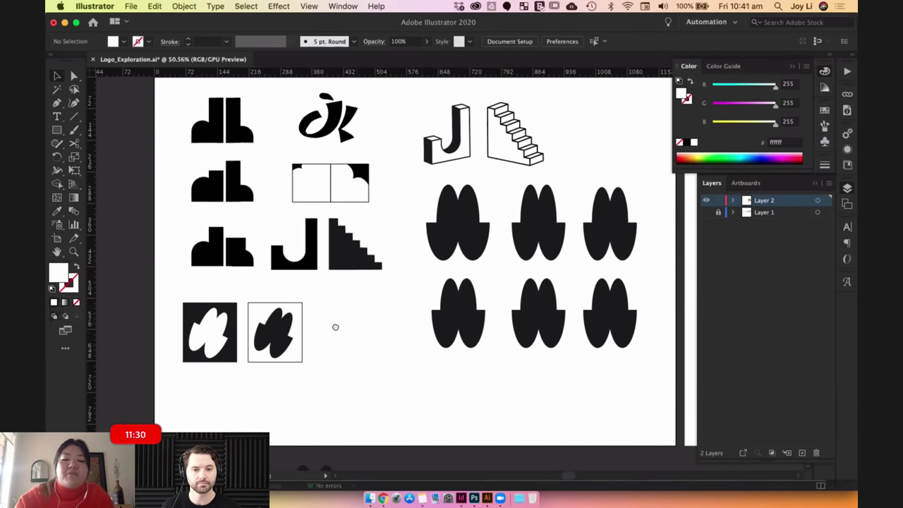
scroll(334, 325, right, 2)
scroll(362, 358, down, 1)
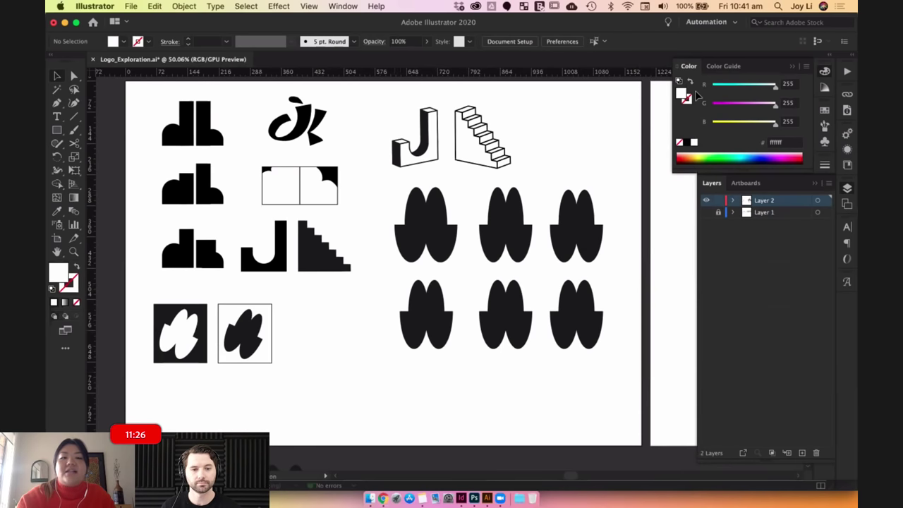
drag(286, 381, 165, 305)
click(322, 333)
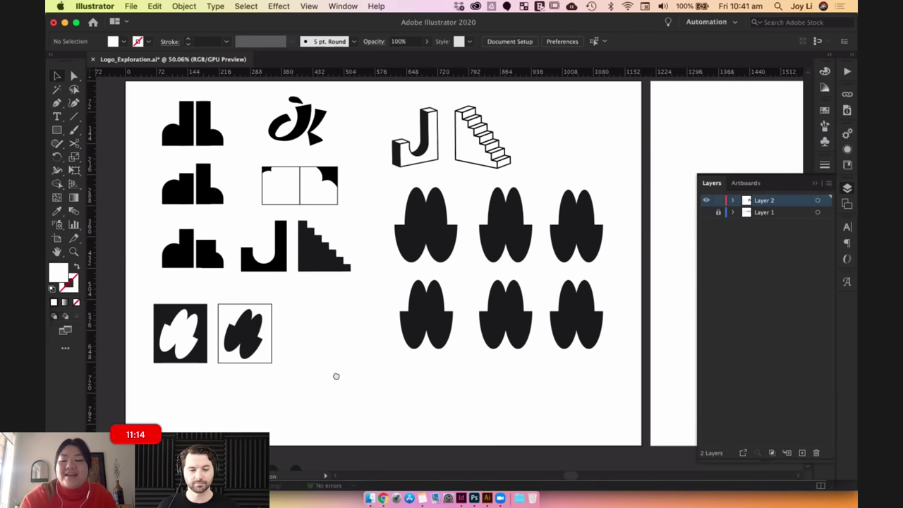
scroll(332, 374, right, 2)
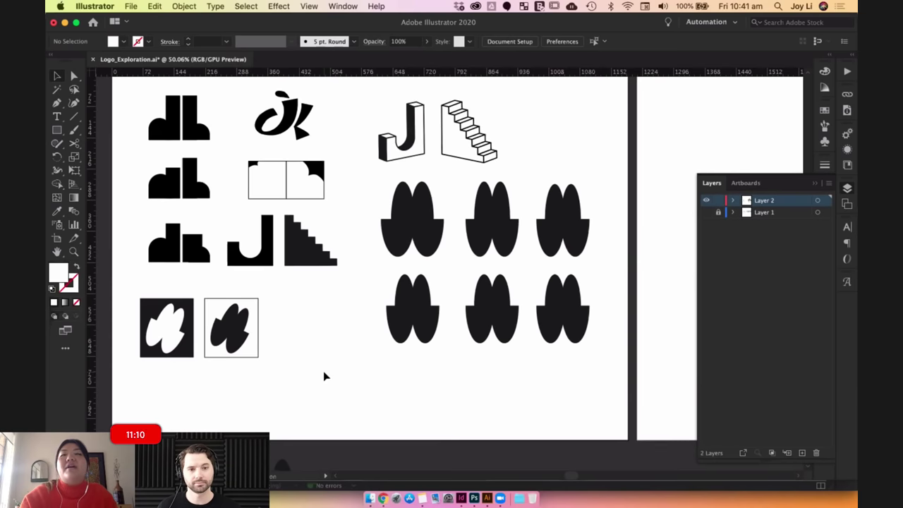
drag(489, 374, 461, 376)
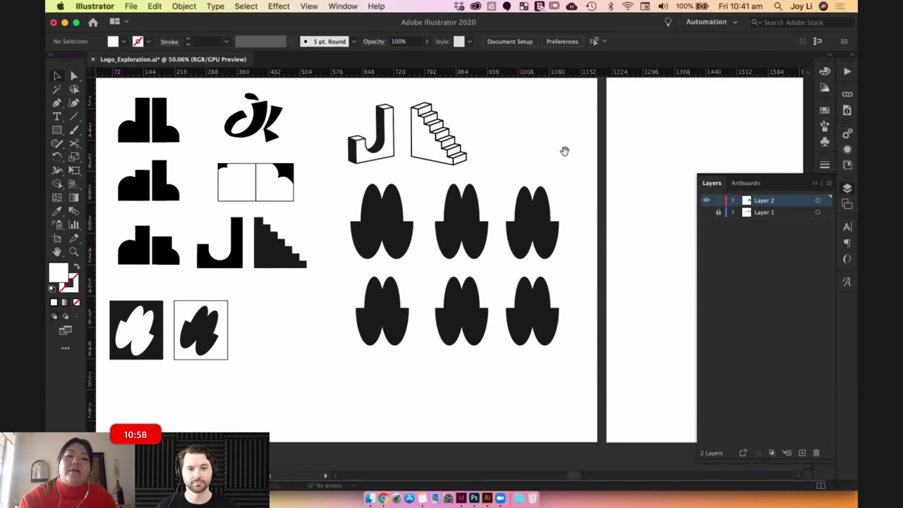
Unlock Layer 1 and make it visible, leaving nothing selected.
scroll(565, 147, right, 10)
click(715, 213)
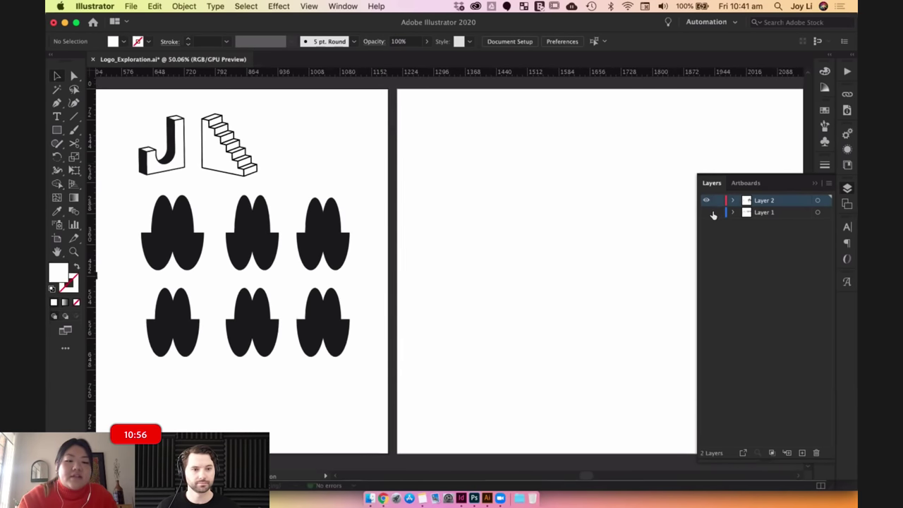
click(707, 212)
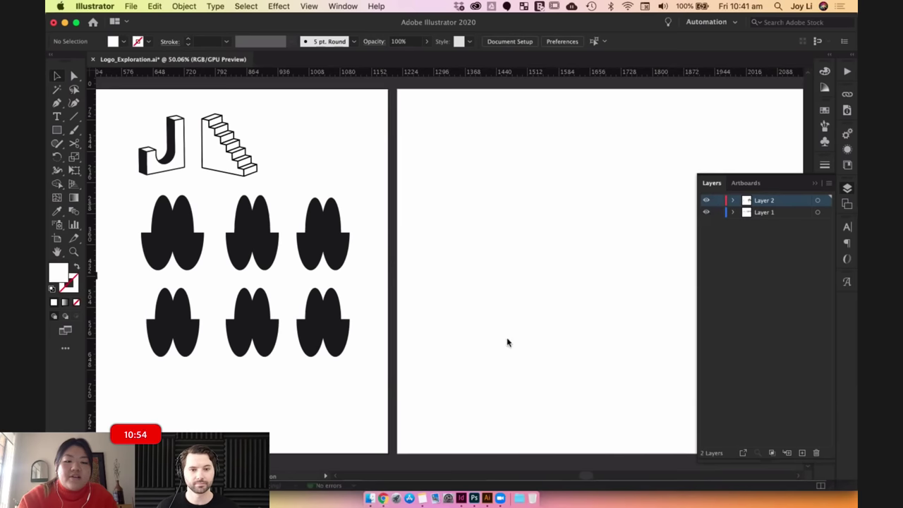
click(483, 356)
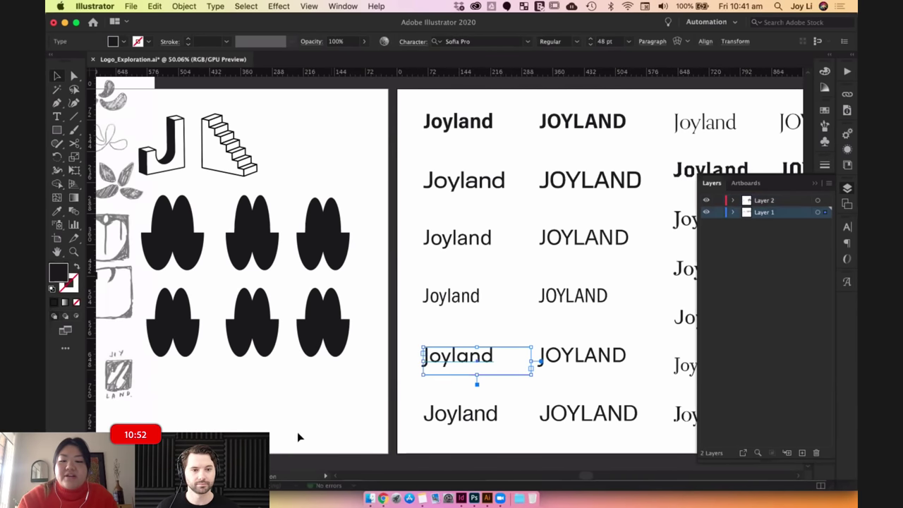
click(246, 420)
Delete the scanned sketch image lying behind the vector logos on the exploration artboard.
scroll(520, 382, left, 15)
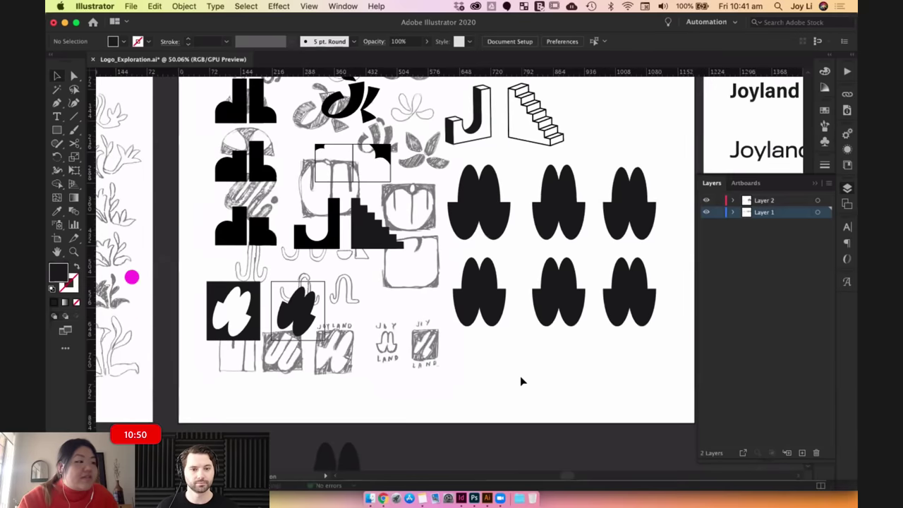
click(441, 357)
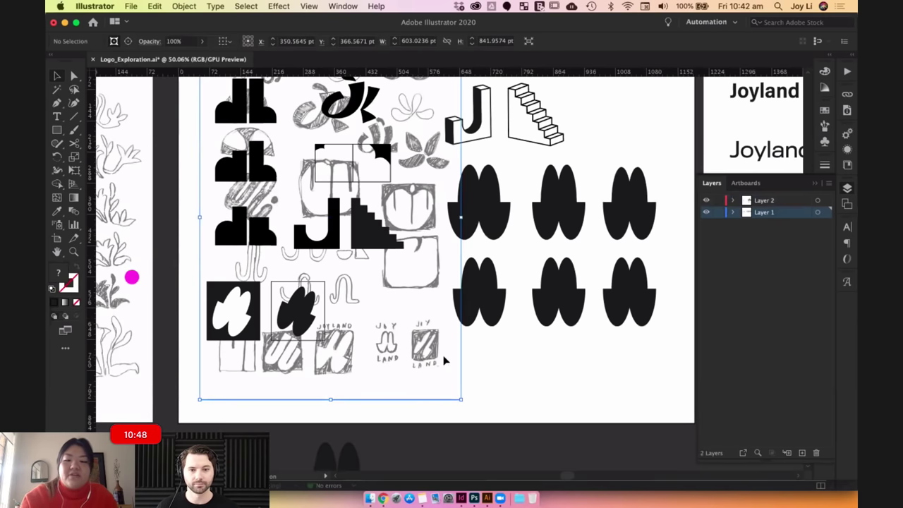
key(Delete)
scroll(483, 391, right, 5)
scroll(484, 391, up, 2)
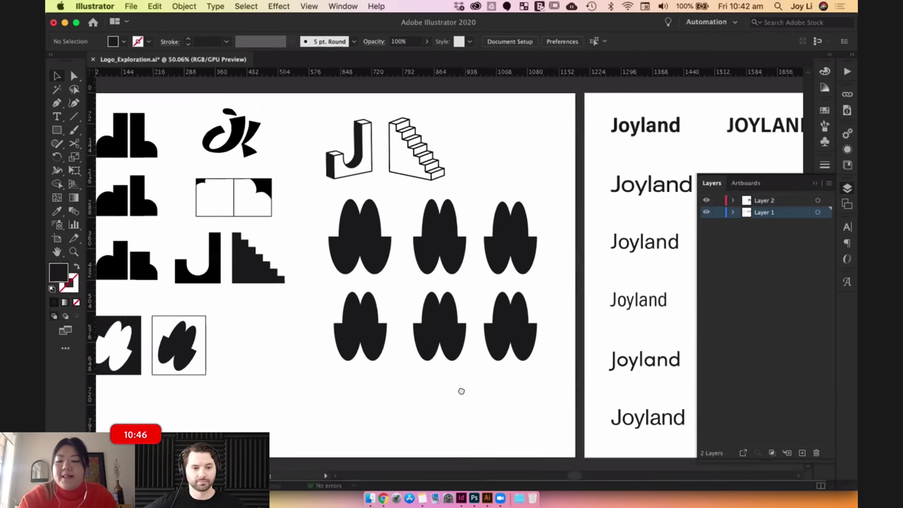
Draw a small circle just below and beside the outlined tilted mark and fill it with bright magenta.
scroll(461, 389, left, 1)
scroll(177, 299, left, 1)
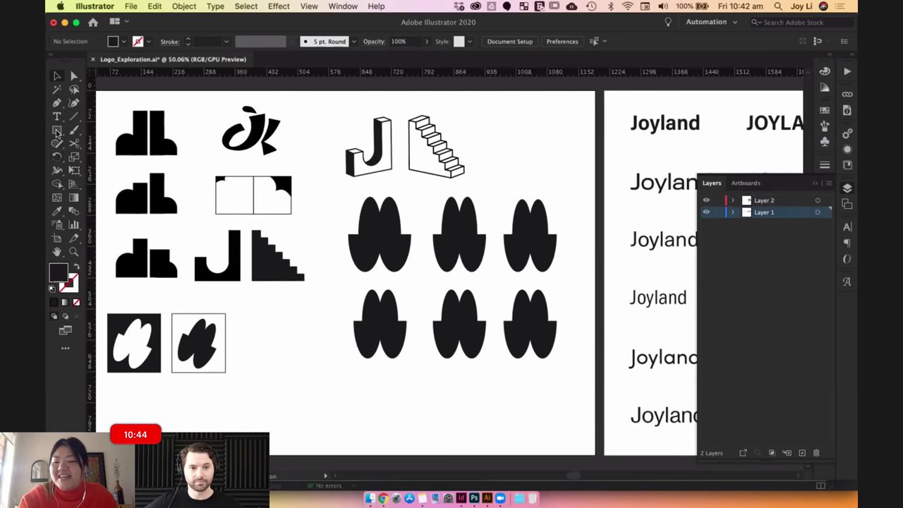
click(57, 144)
drag(57, 129, 99, 156)
drag(264, 388, 278, 405)
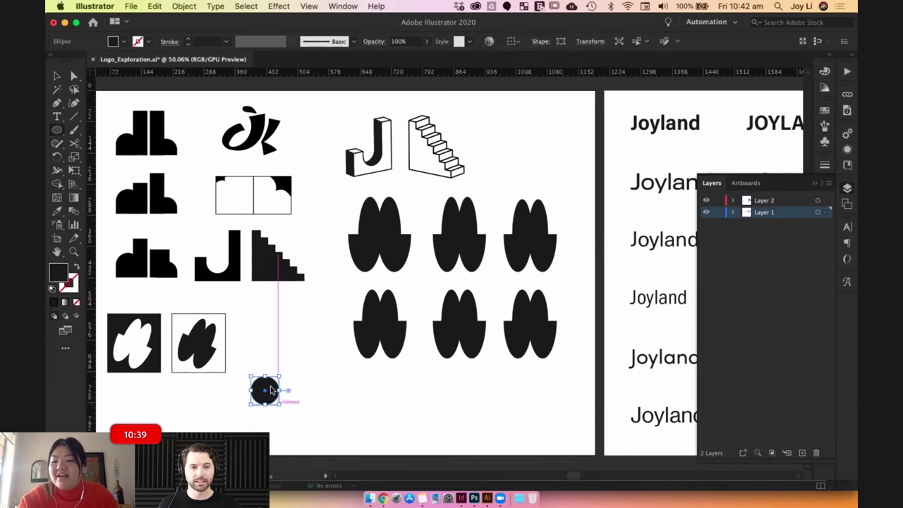
double_click(57, 271)
click(215, 121)
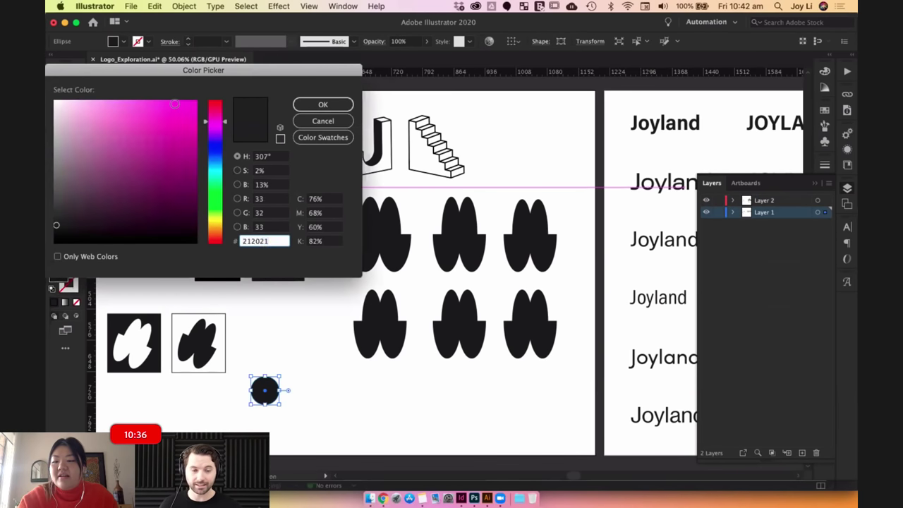
click(169, 101)
click(308, 103)
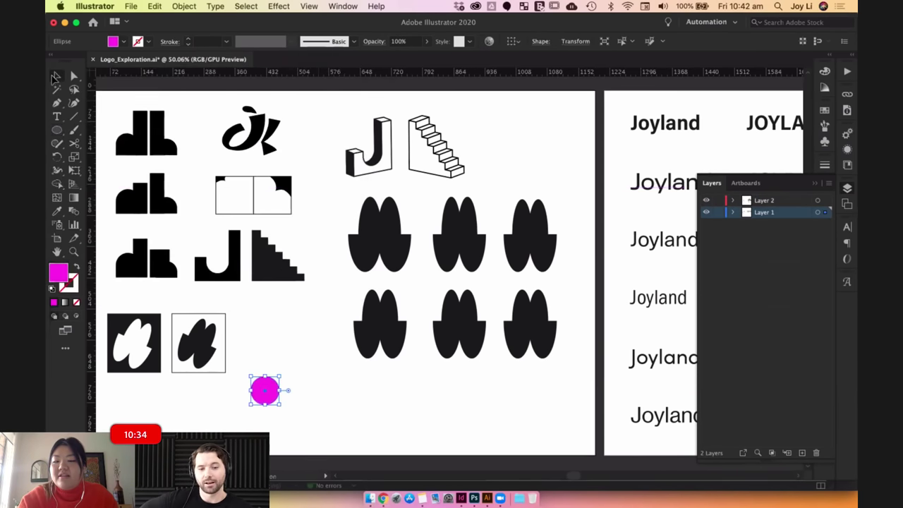
Duplicate the magenta dot next to the isometric J and staircase logo to flag that concept too.
drag(265, 396, 472, 127)
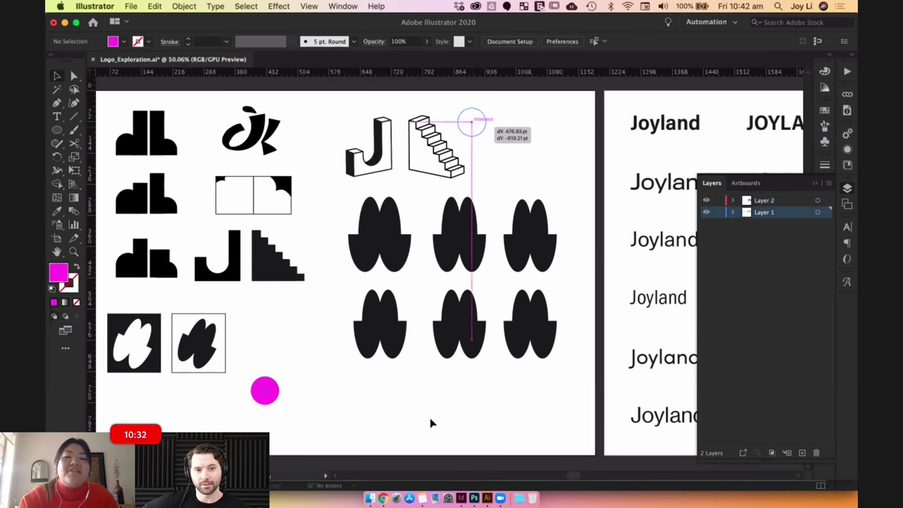
click(466, 403)
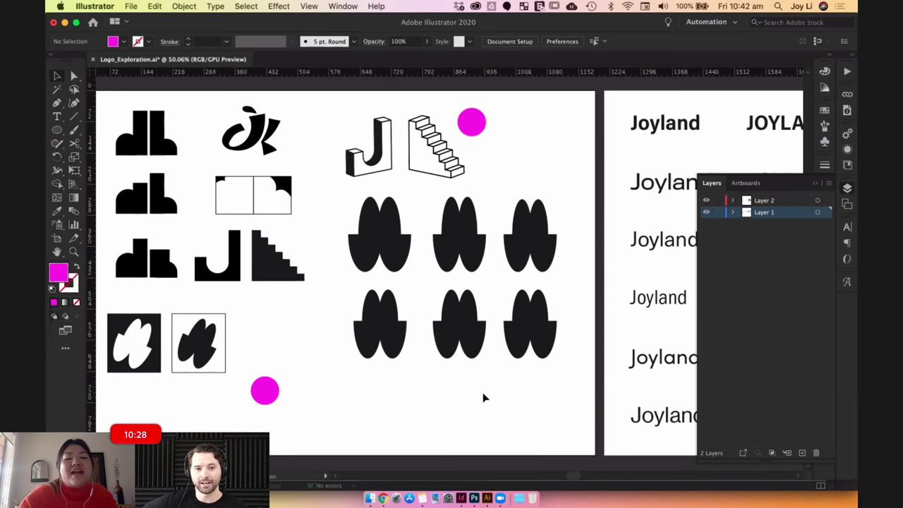
scroll(484, 398, down, 2)
drag(491, 411, 498, 313)
scroll(498, 315, down, 4)
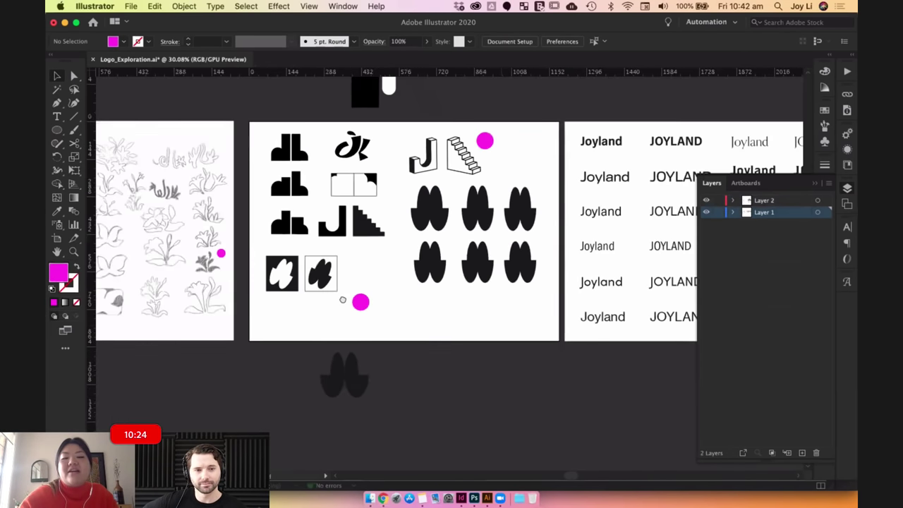
Add a new blank A3 landscape artboard after the last wordmark artboard.
scroll(349, 296, right, 5)
scroll(348, 297, down, 1)
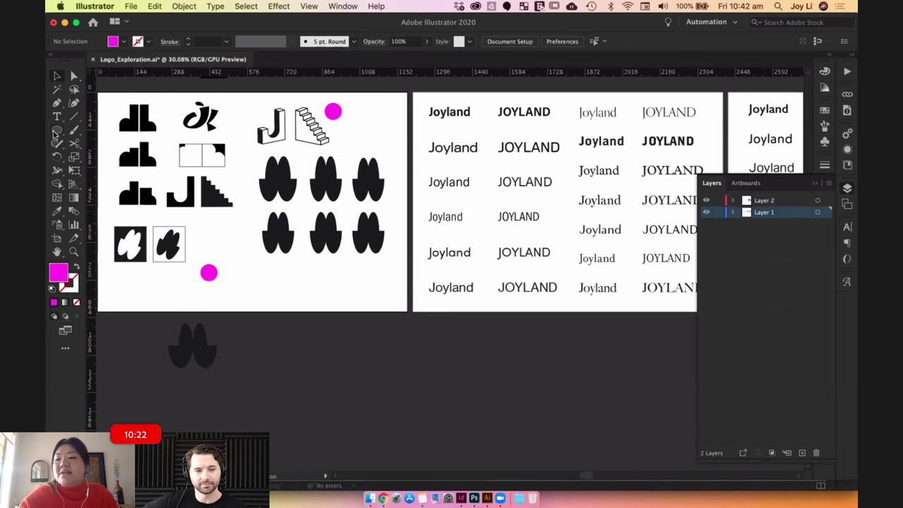
click(58, 238)
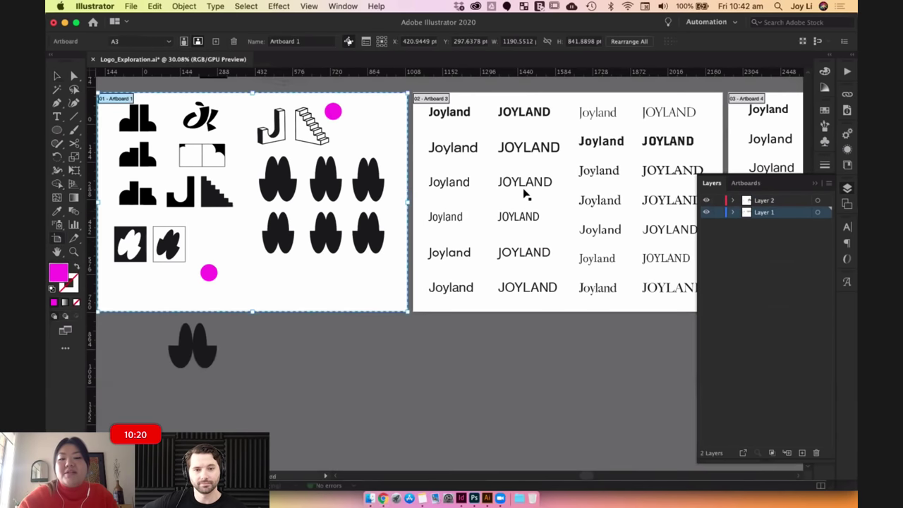
click(215, 41)
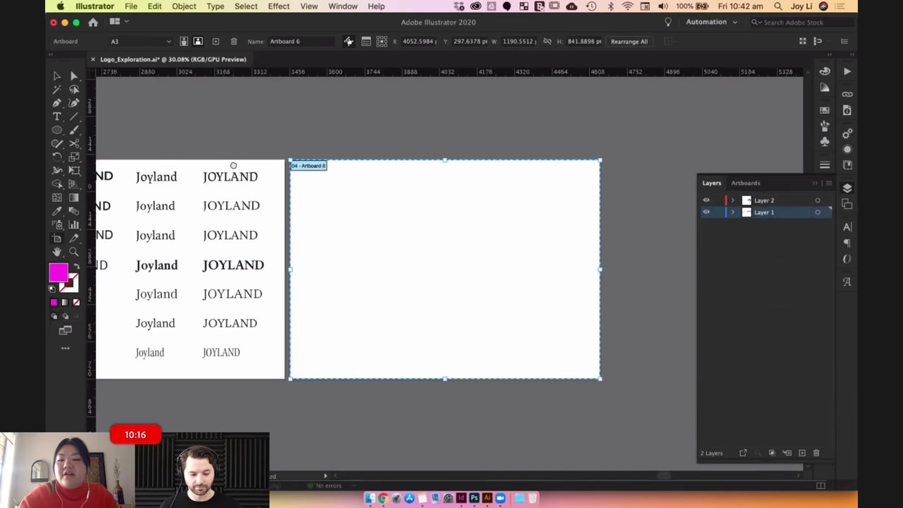
scroll(234, 165, left, 4)
click(58, 76)
Examine the wordmark artboards and check the font of the bold uppercase JOYLAND in the first row.
scroll(465, 146, left, 5)
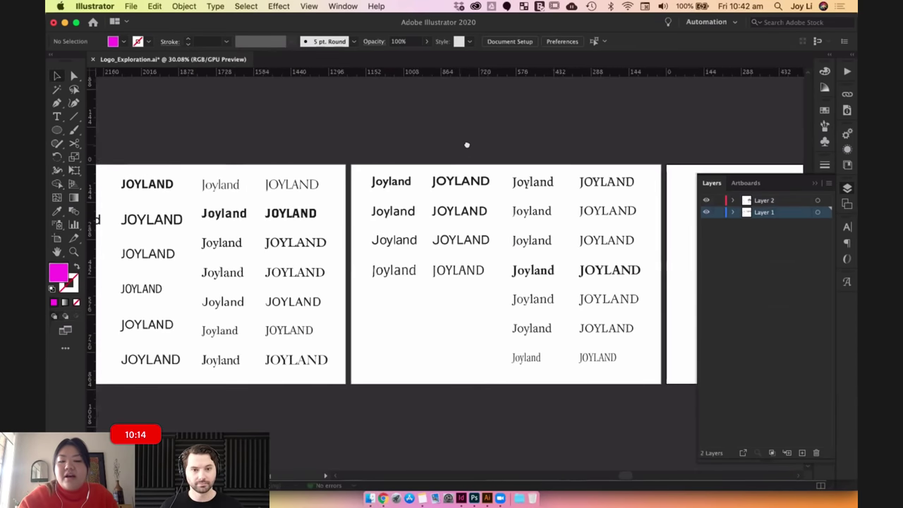
click(815, 184)
scroll(534, 133, left, 4)
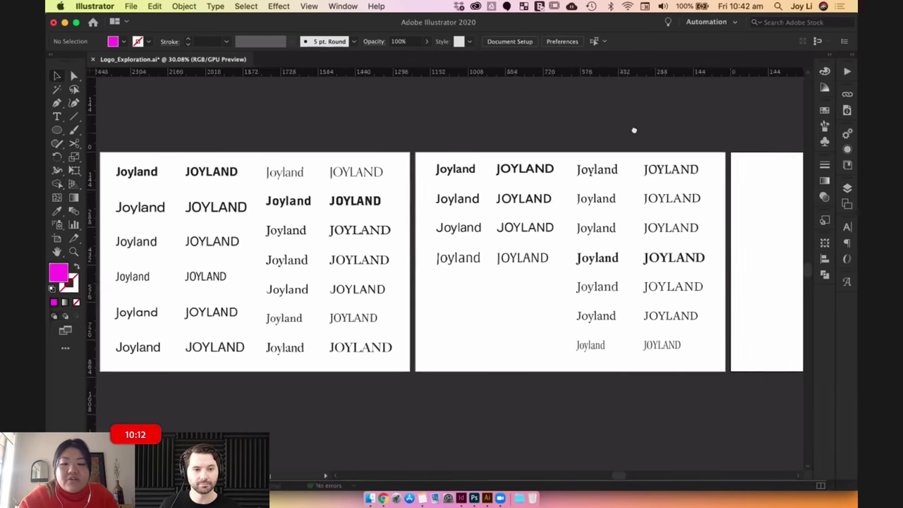
scroll(315, 144, left, 4)
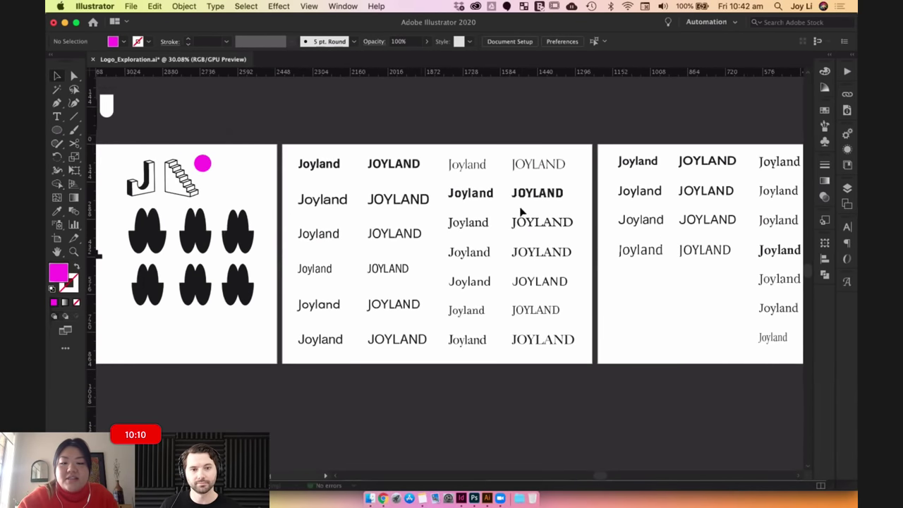
scroll(520, 135, up, 5)
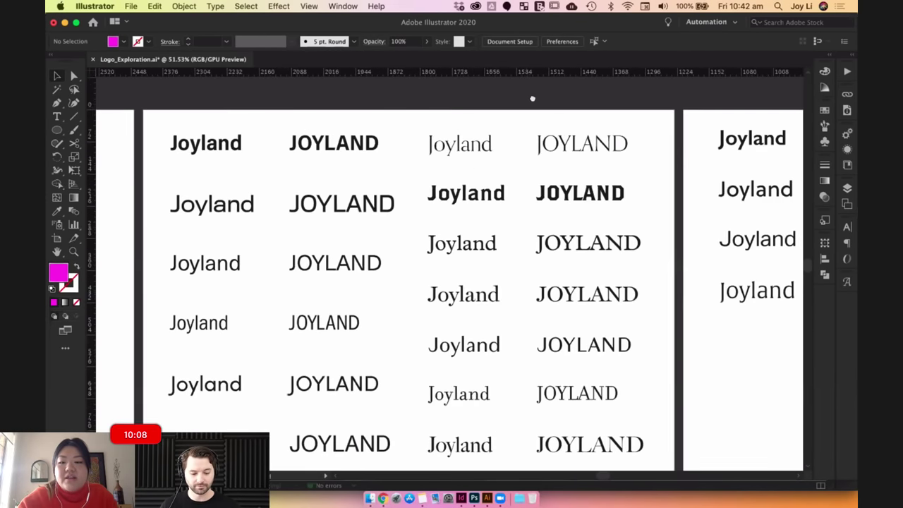
scroll(518, 113, down, 2)
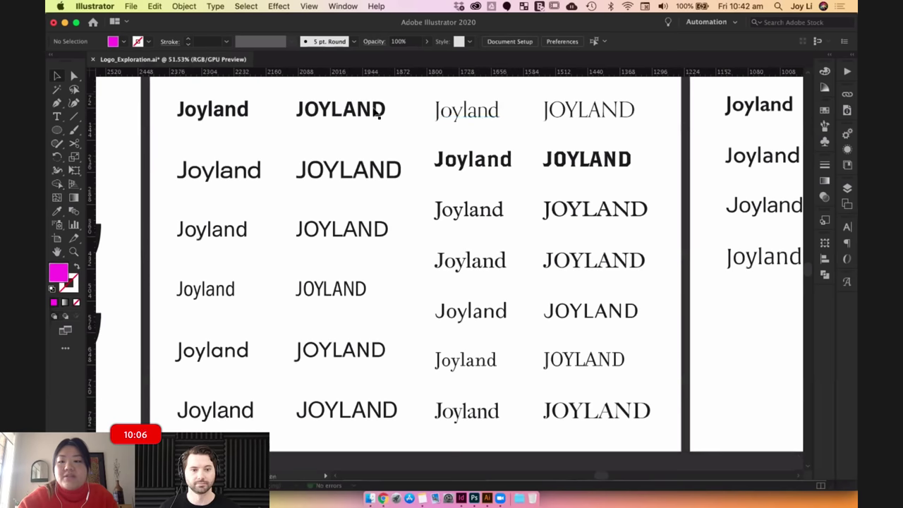
click(328, 111)
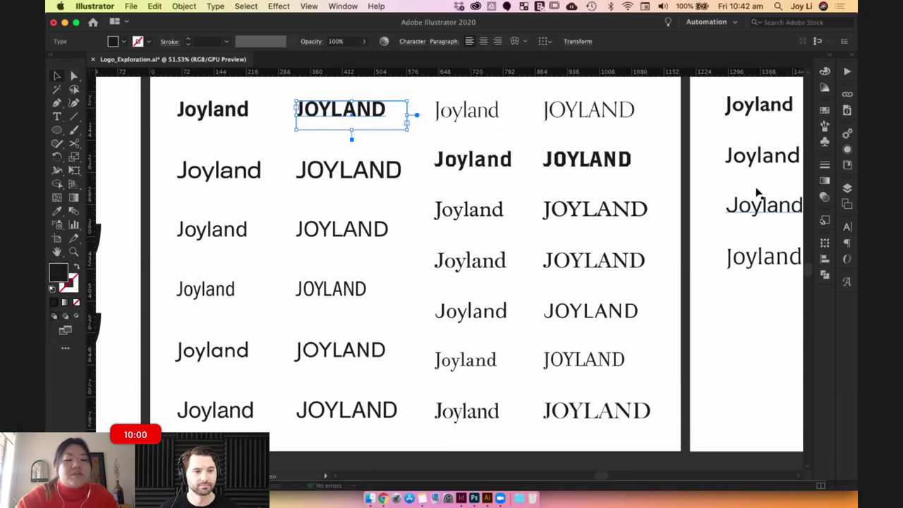
key(super+t)
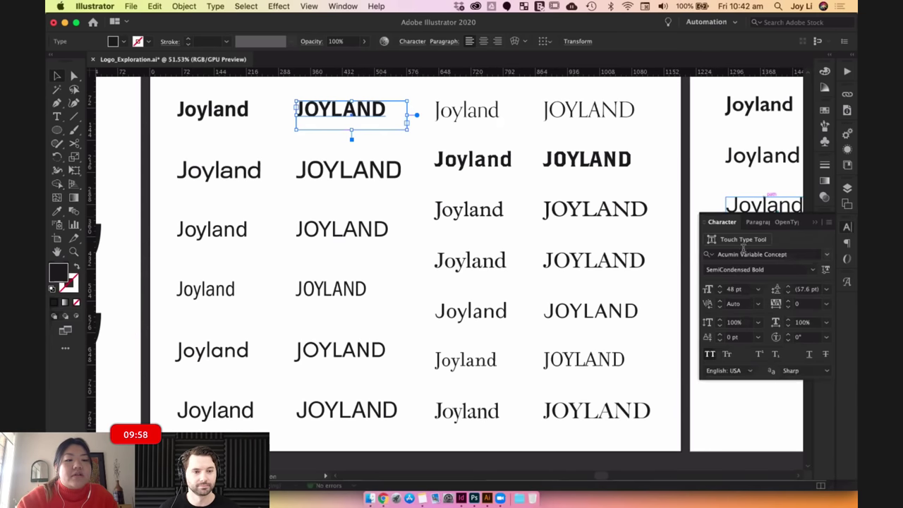
click(288, 150)
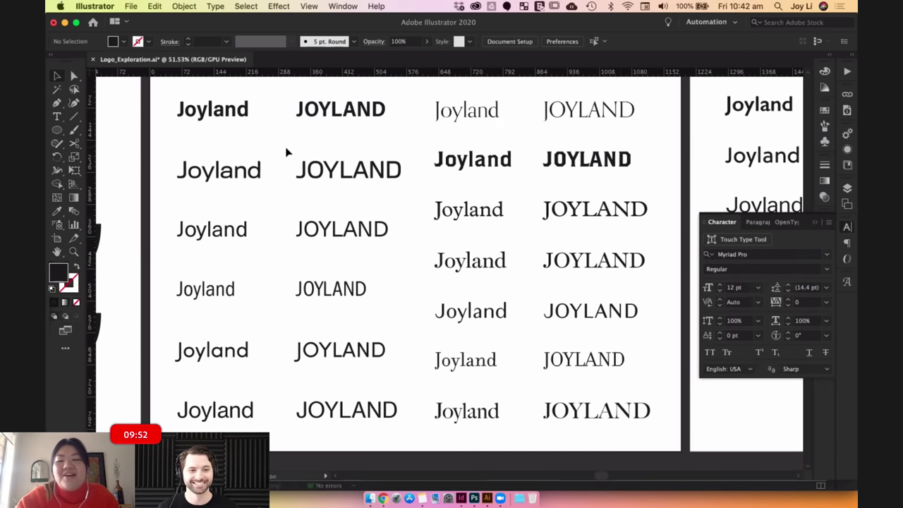
Copy the isometric J and staircase logo onto the new blank artboard.
drag(280, 195, 335, 199)
drag(555, 224, 823, 248)
click(199, 142)
drag(304, 210, 306, 211)
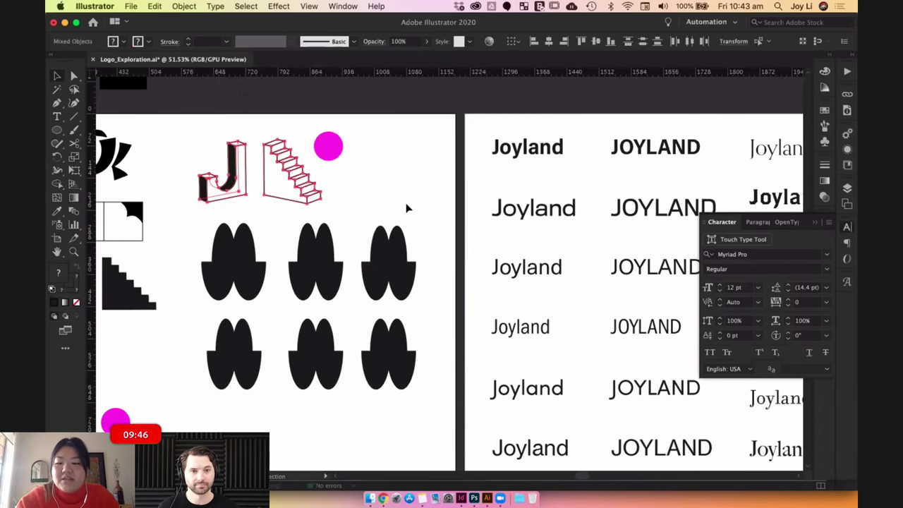
key(super+shift+a)
drag(472, 187, 231, 189)
scroll(230, 190, right, 15)
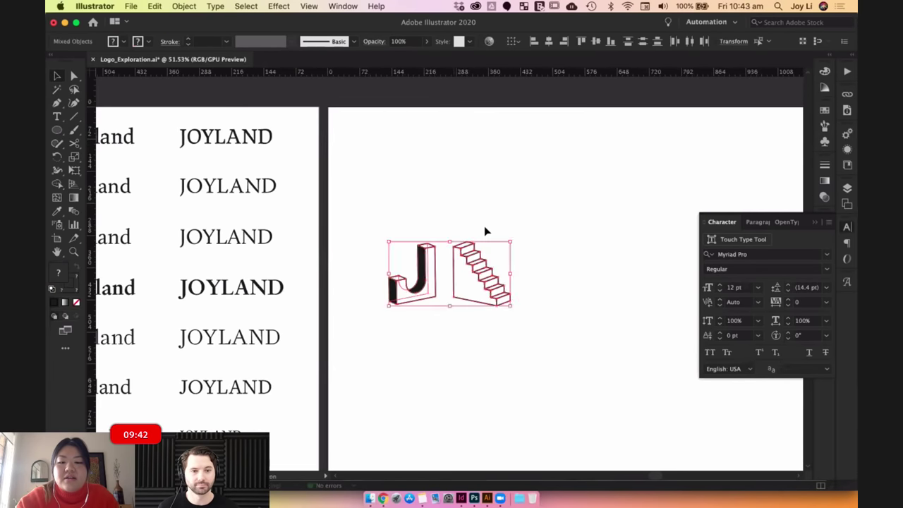
drag(334, 225, 407, 214)
scroll(407, 214, left, 2)
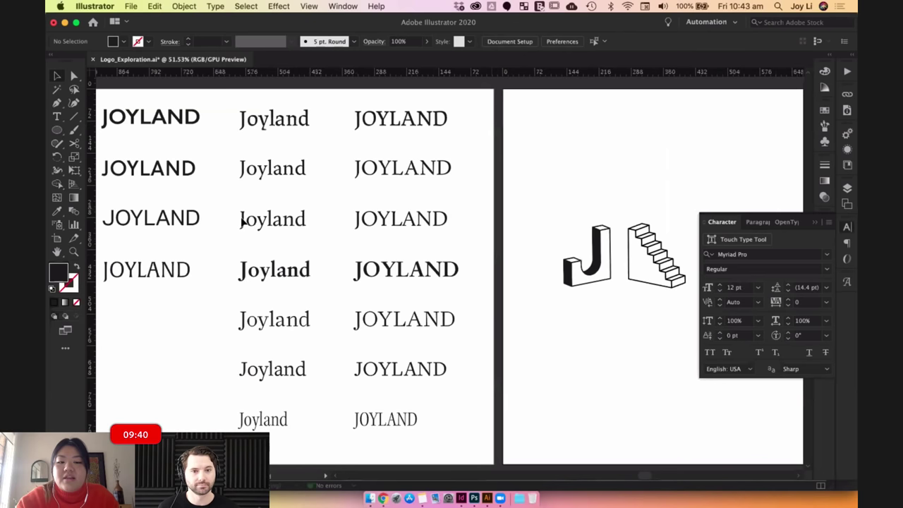
Compare the fonts of the third-row and bottom-row sans-serif Joyland wordmarks on the first type artboard.
scroll(351, 212, left, 7)
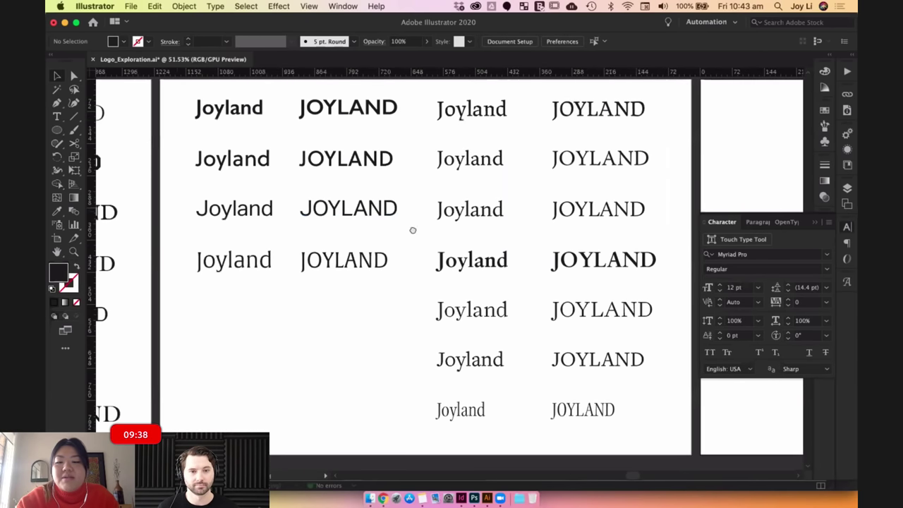
scroll(436, 207, left, 3)
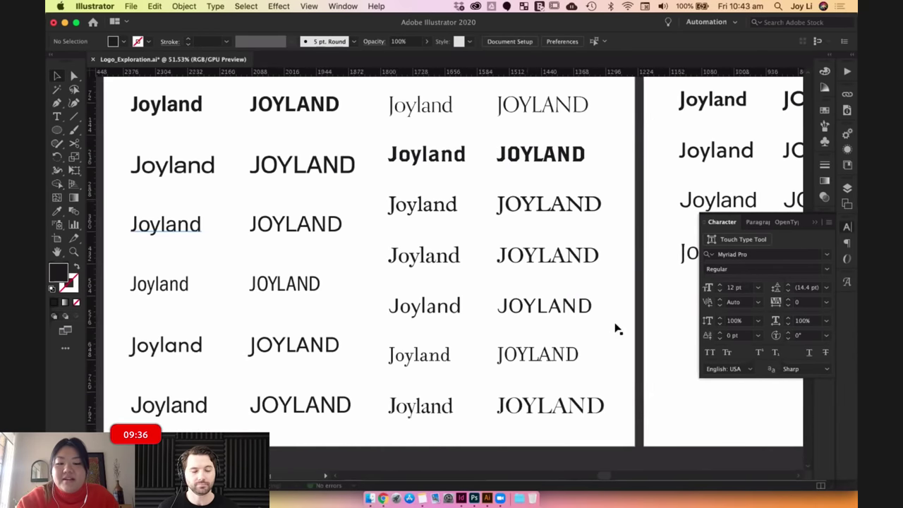
scroll(361, 272, left, 2)
scroll(256, 270, right, 2)
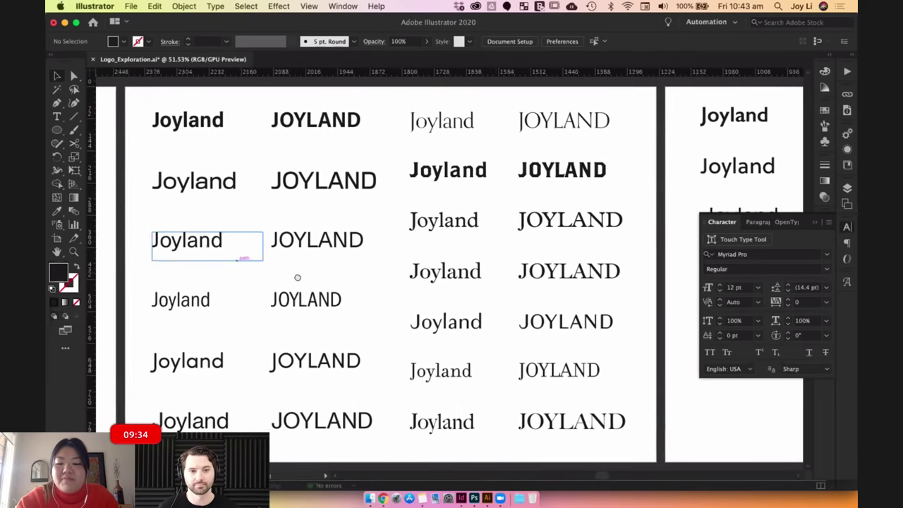
scroll(403, 254, left, 2)
click(312, 412)
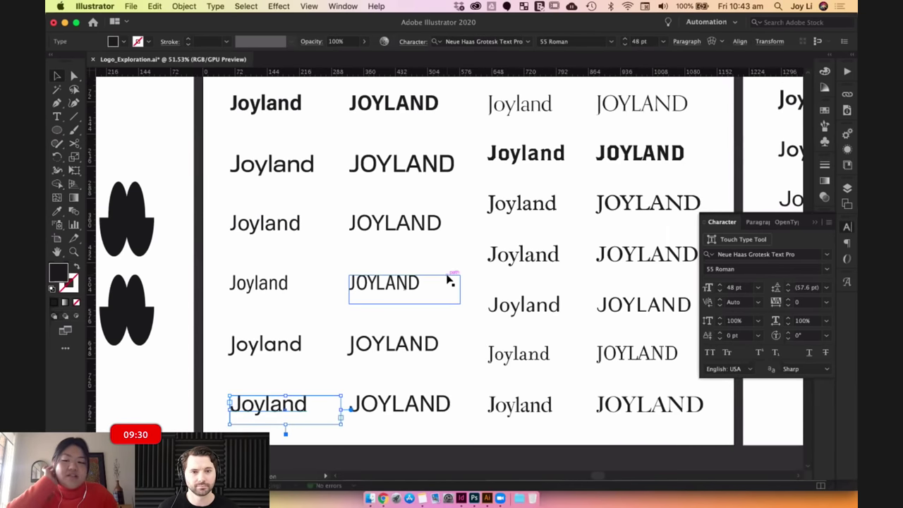
click(274, 176)
click(276, 221)
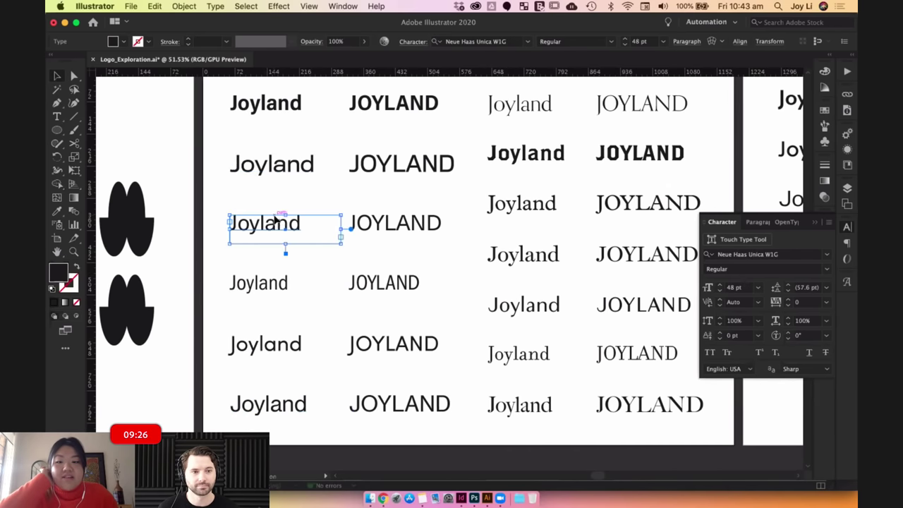
click(296, 405)
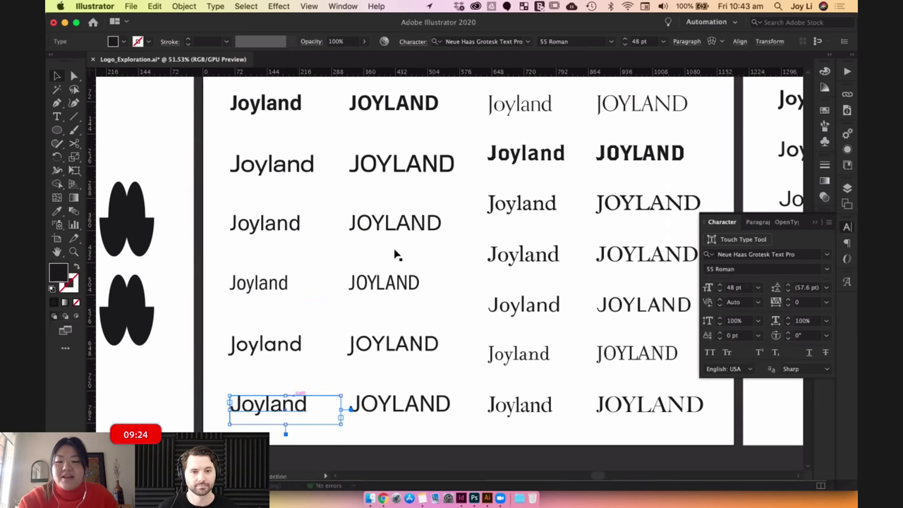
Copy the third-row and bottom-row sans-serif JOYLAND wordmarks to the new artboard, one above and one below the isometric logo.
click(395, 225)
shift+click(393, 399)
key(super+c)
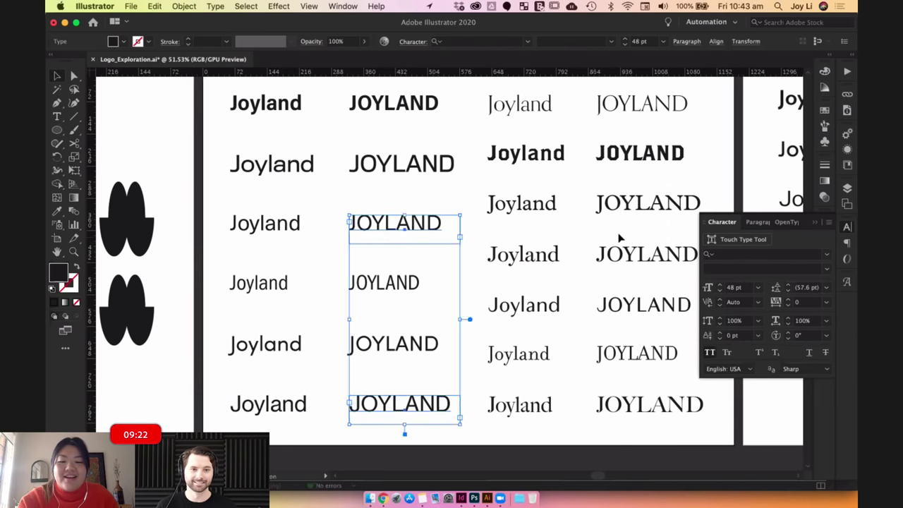
click(536, 235)
scroll(517, 247, right, 15)
scroll(452, 243, right, 3)
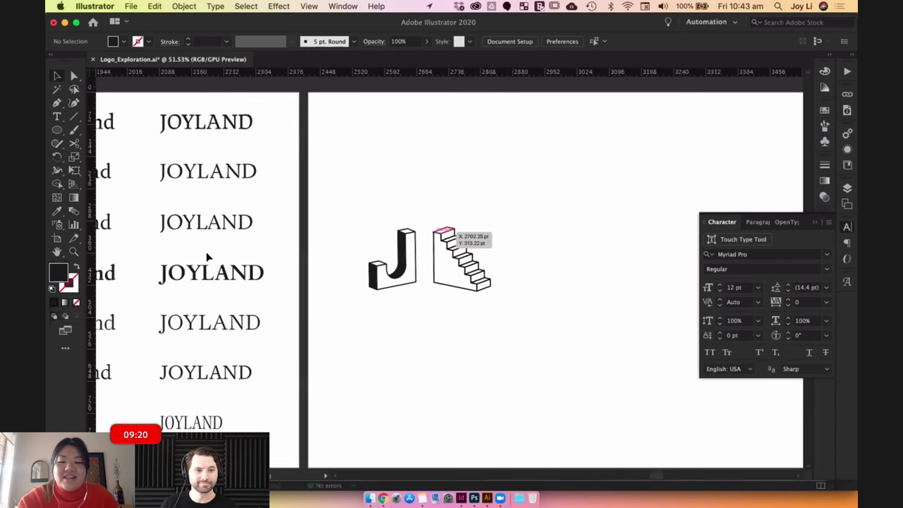
key(super+v)
click(486, 212)
click(471, 183)
shift+click(439, 368)
click(498, 225)
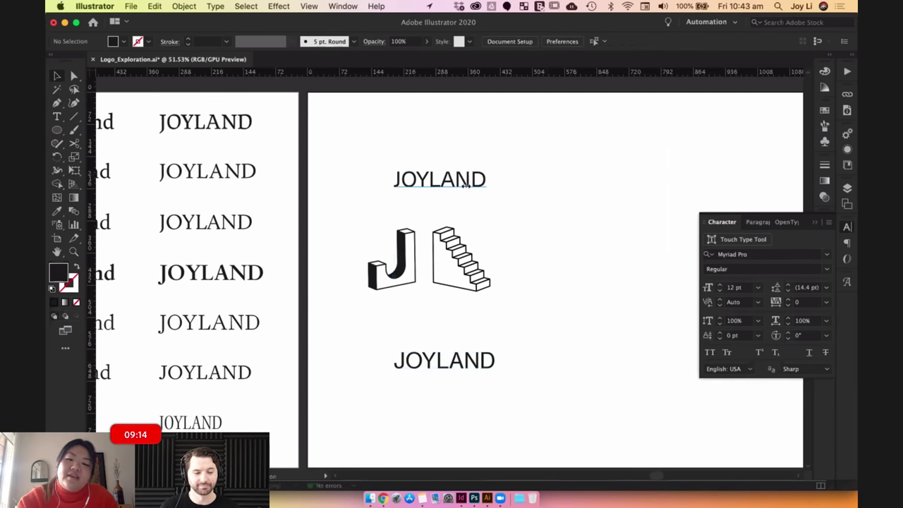
click(462, 180)
drag(507, 200, 604, 215)
click(527, 151)
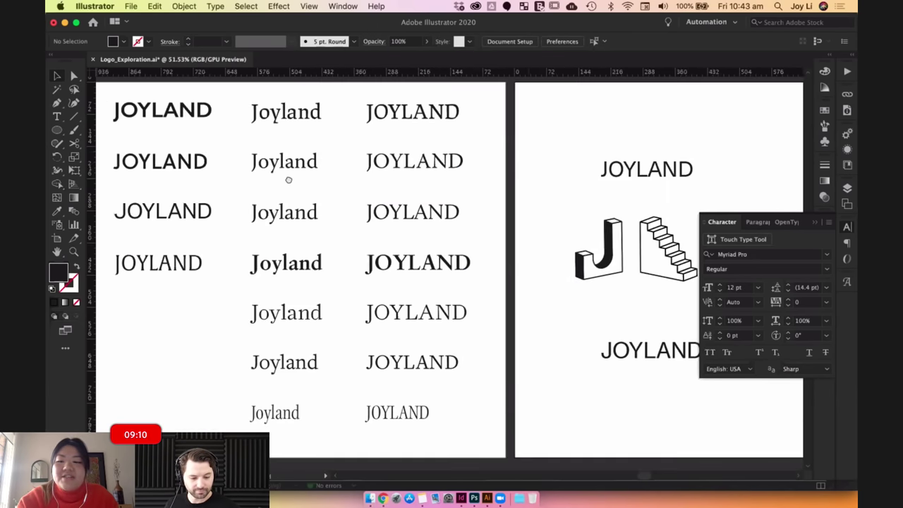
Copy the Acumin Variable Concept SemiCondensed Bold Joyland wordmark into the new artboard's empty area, above and right of the isometric logo.
scroll(289, 180, left, 20)
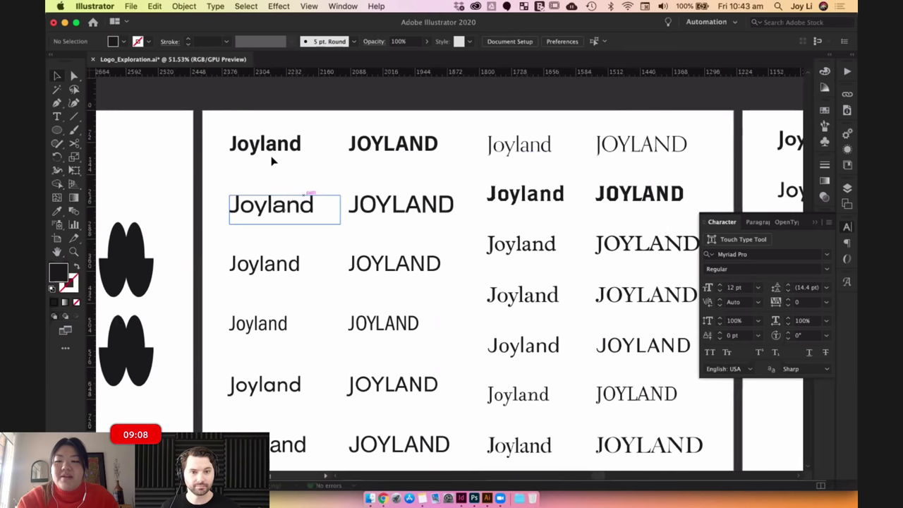
click(273, 162)
click(444, 97)
click(521, 146)
click(577, 99)
scroll(372, 130, right, 10)
scroll(372, 131, right, 15)
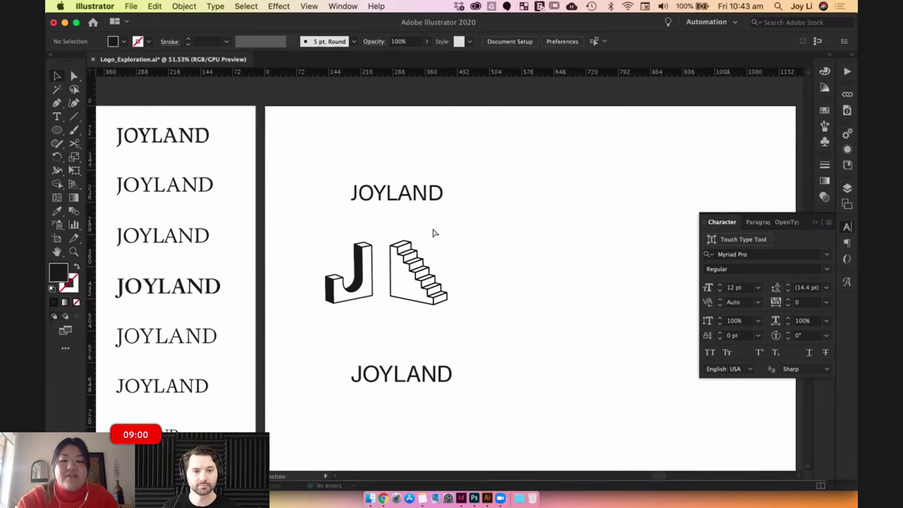
key(super+v)
drag(446, 275, 558, 170)
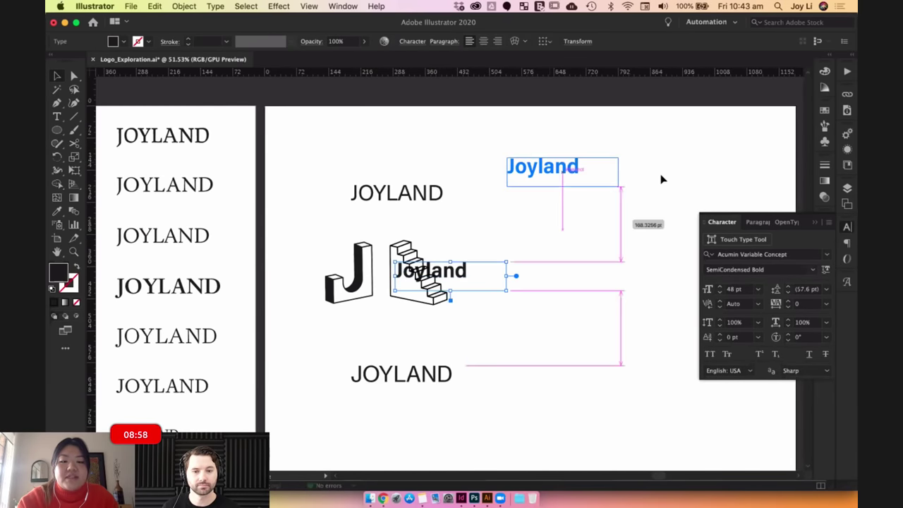
Enlarge the text frame of the bold Joyland wordmark, widening and deepening it toward its lower-right corner.
click(633, 189)
click(589, 175)
drag(619, 185, 680, 229)
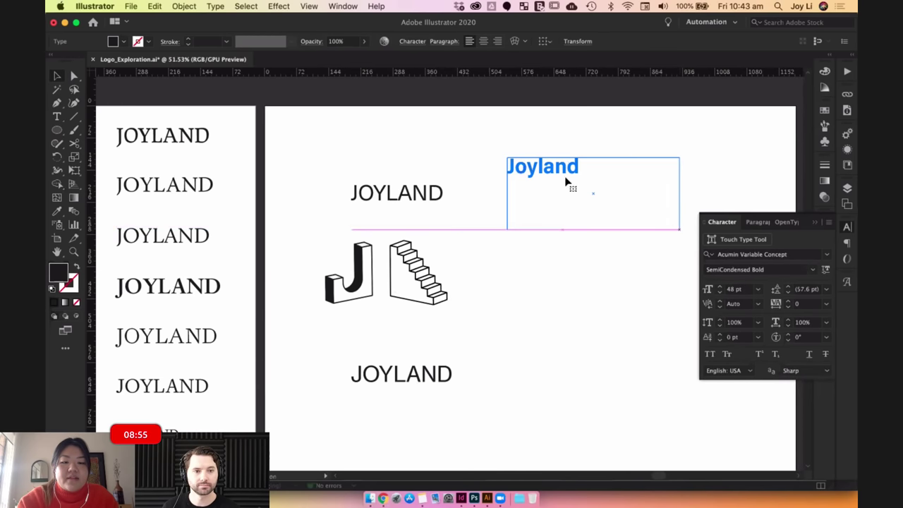
click(825, 271)
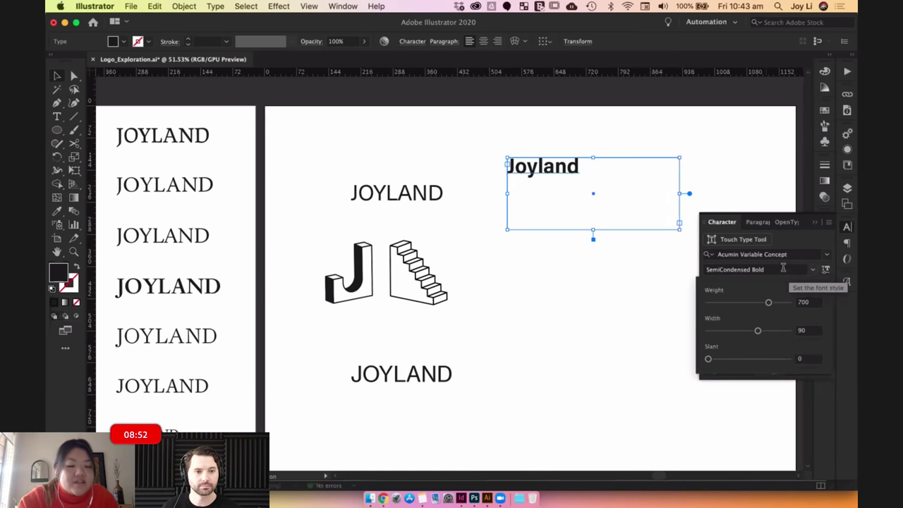
click(823, 273)
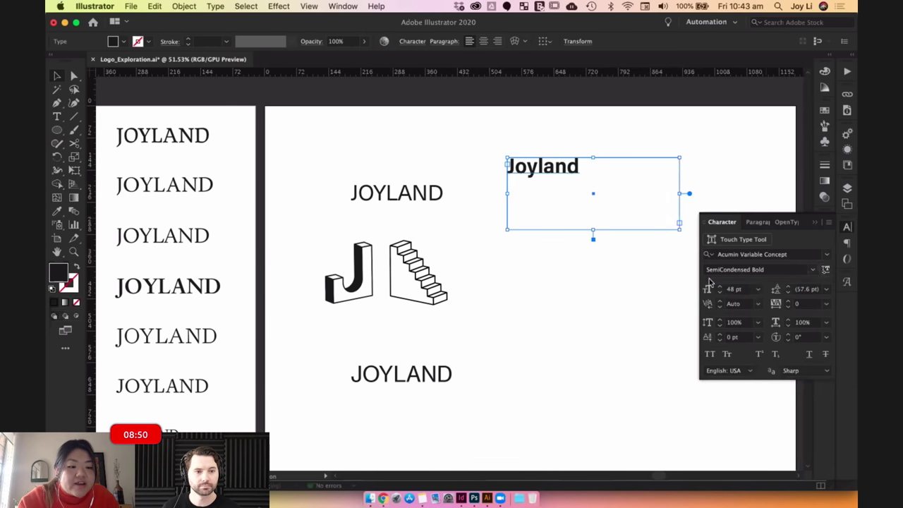
click(812, 270)
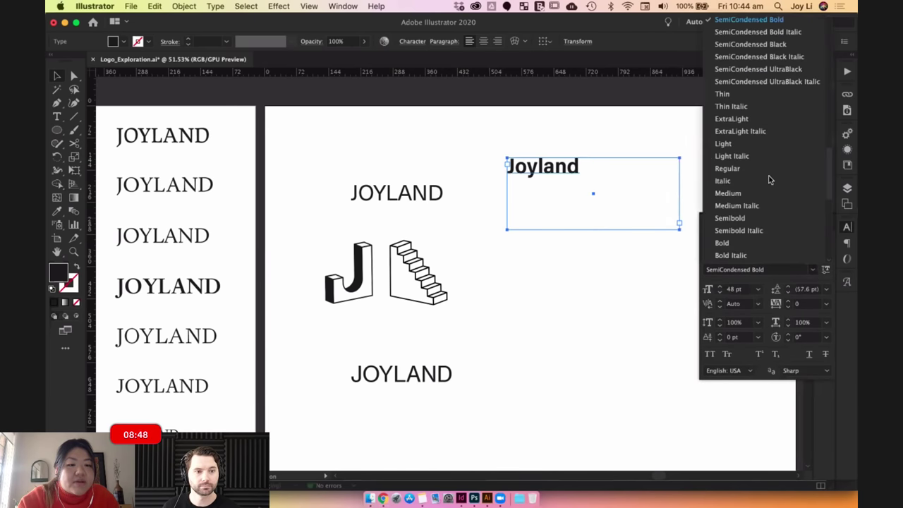
click(815, 279)
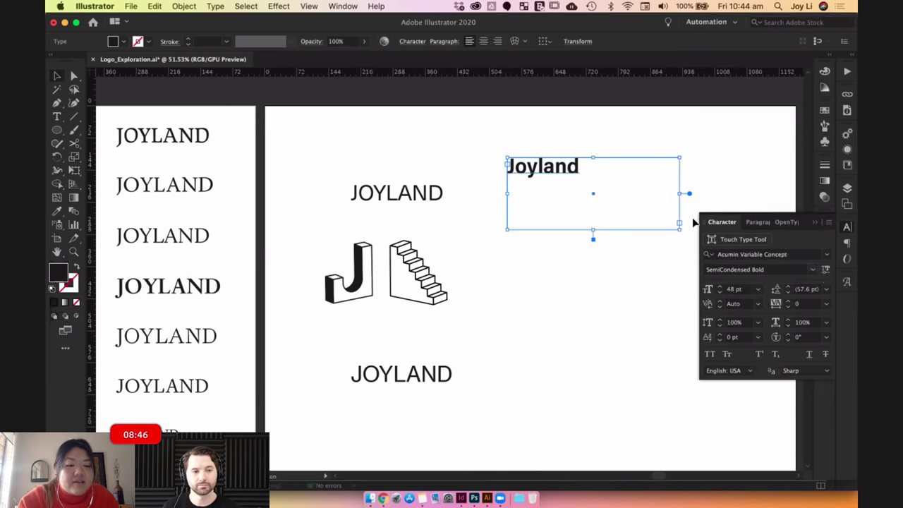
Set the bold Joyland wordmark's variable font to weight 900 and width 115, give it a slant, and deselect it.
click(825, 271)
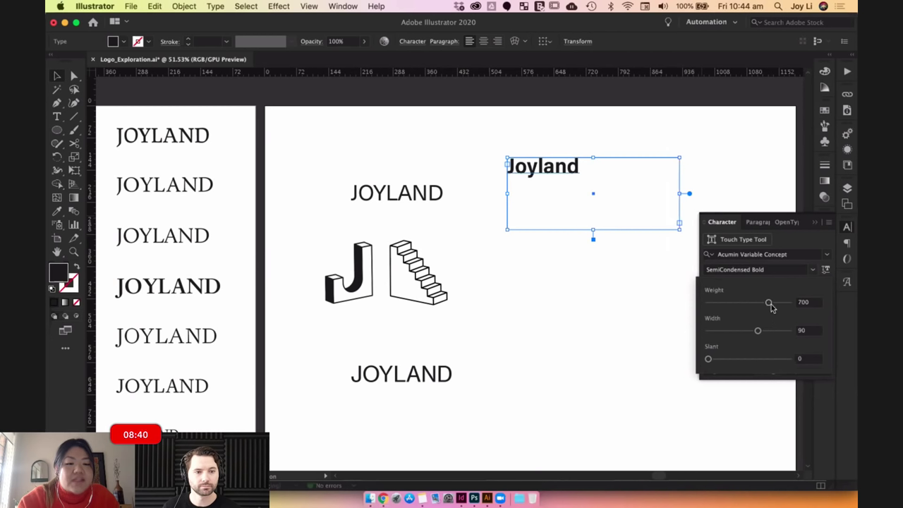
drag(769, 305, 802, 307)
drag(758, 332, 797, 333)
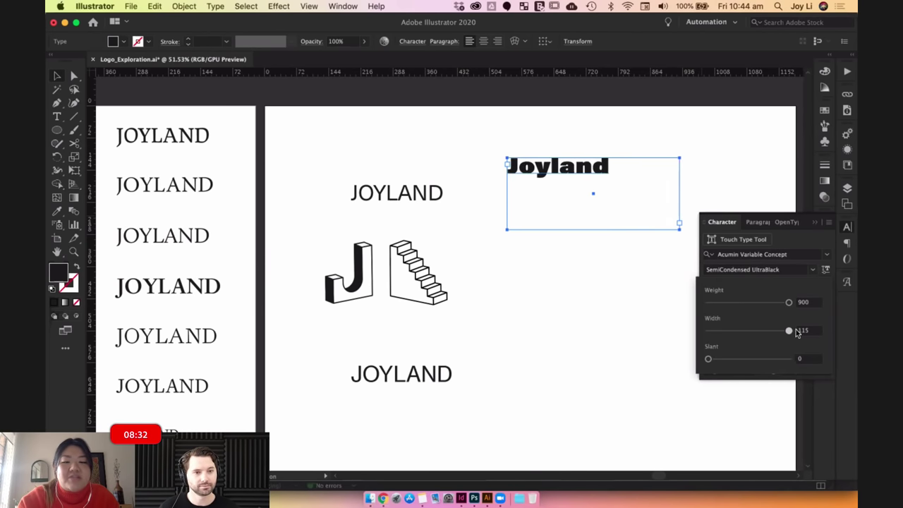
drag(708, 358, 761, 359)
click(575, 329)
click(576, 252)
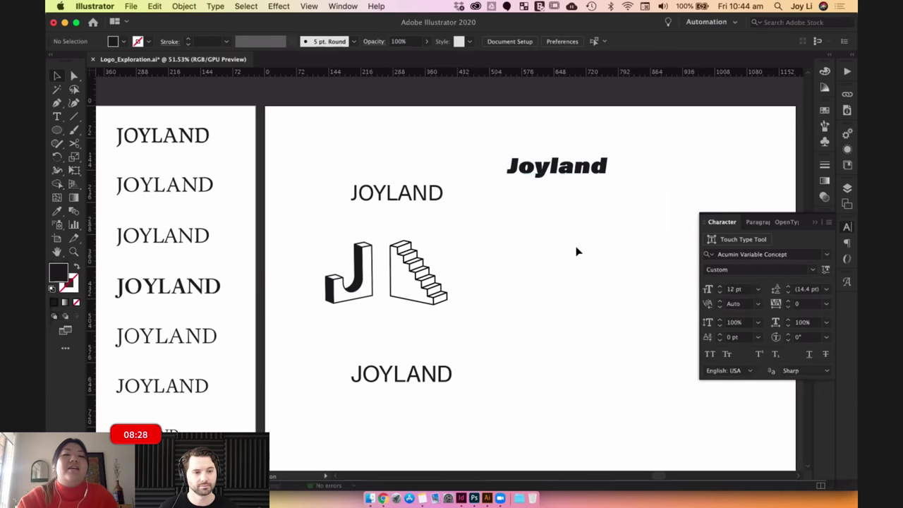
Delete the heavy slanted Joyland wordmark from the new artboard.
click(571, 176)
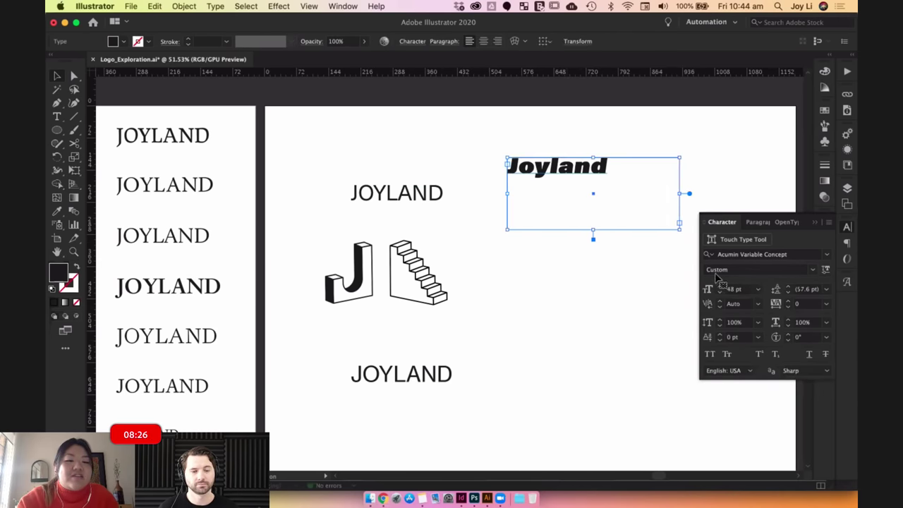
click(692, 125)
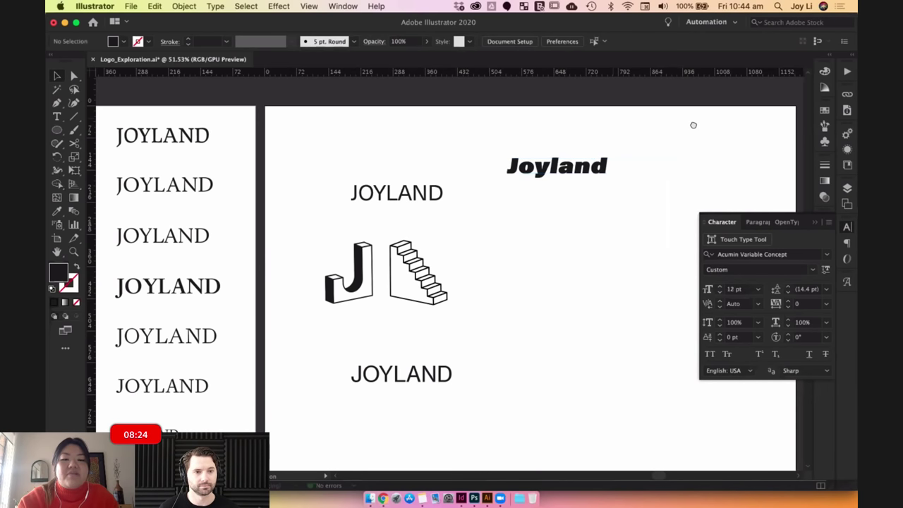
scroll(692, 125, left, 3)
scroll(664, 143, right, 1)
scroll(663, 143, down, 1)
click(635, 157)
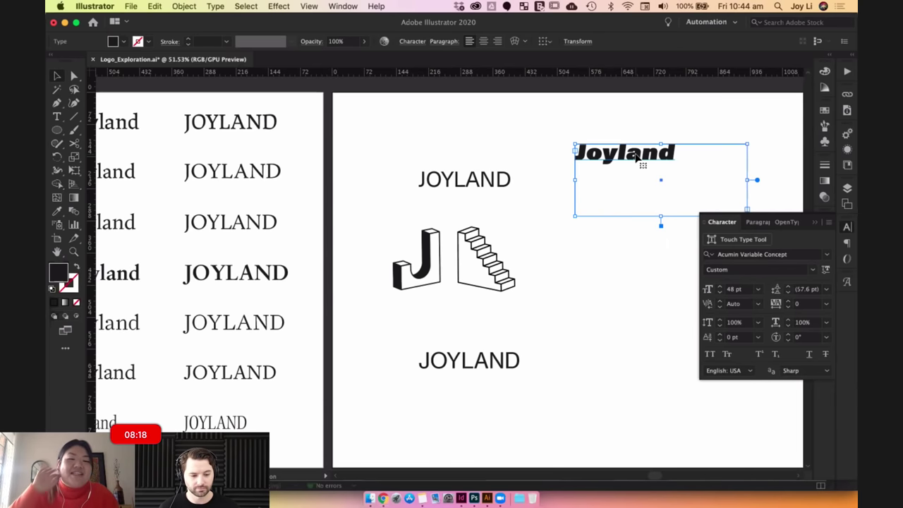
key(Delete)
Move the upper JOYLAND wordmark slightly up and left, and set its font size to 72 pt.
click(479, 183)
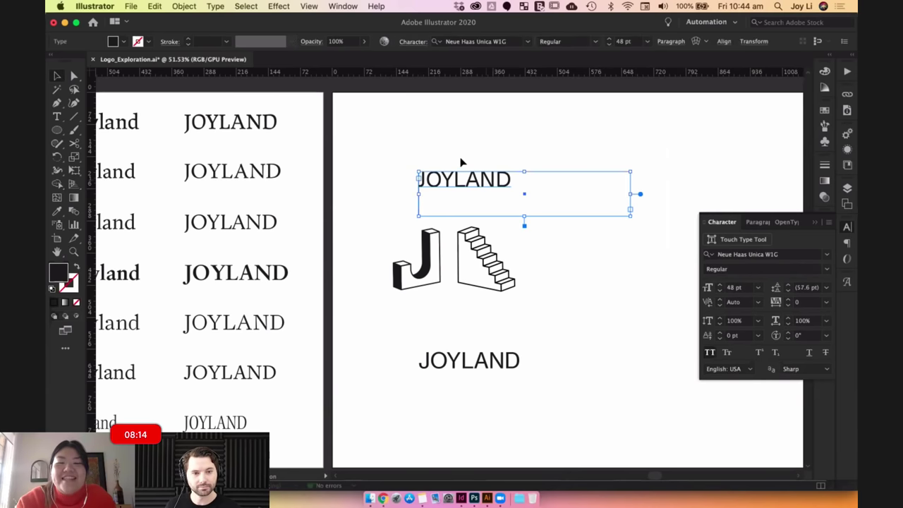
drag(508, 180, 489, 154)
double_click(487, 161)
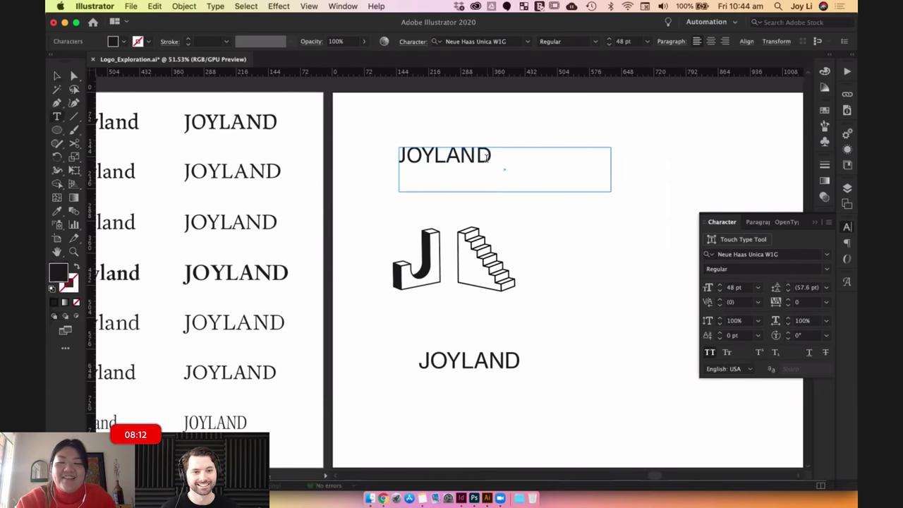
double_click(477, 156)
click(647, 41)
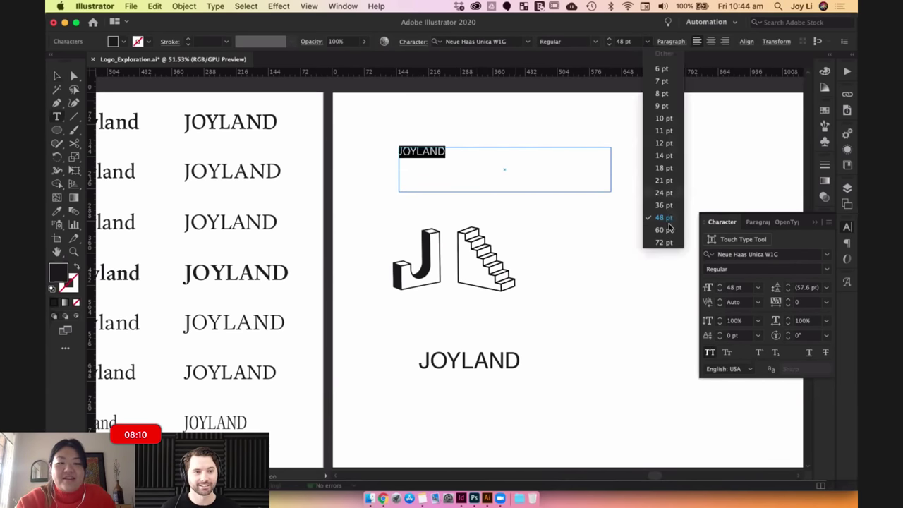
Open up the letter spacing of the upper JOYLAND wordmark to a tracking of 180.
key(alt+Right)
key(alt+Right)
key(alt+Right)
key(alt+Right)
key(alt+Right)
key(alt+Right)
key(alt+Right)
key(alt+Right)
key(alt+Right)
key(alt+Right)
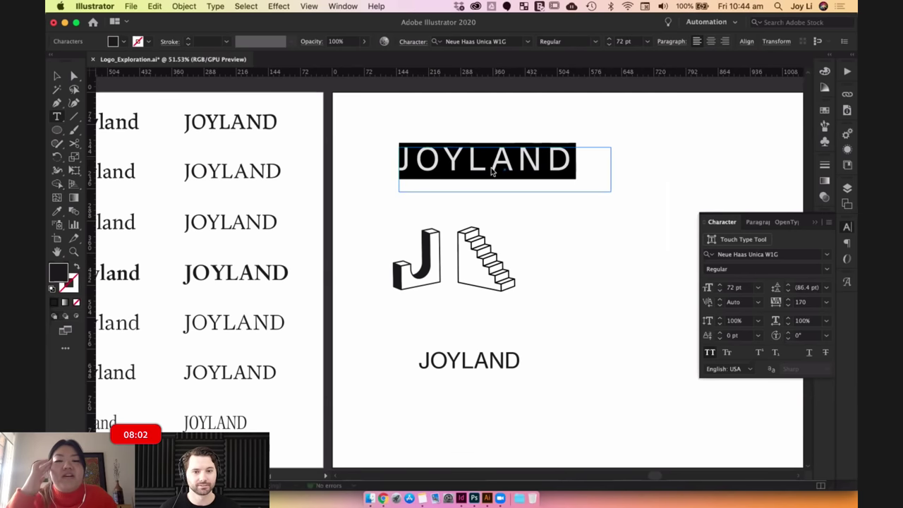
key(alt+Right)
click(470, 160)
double_click(474, 156)
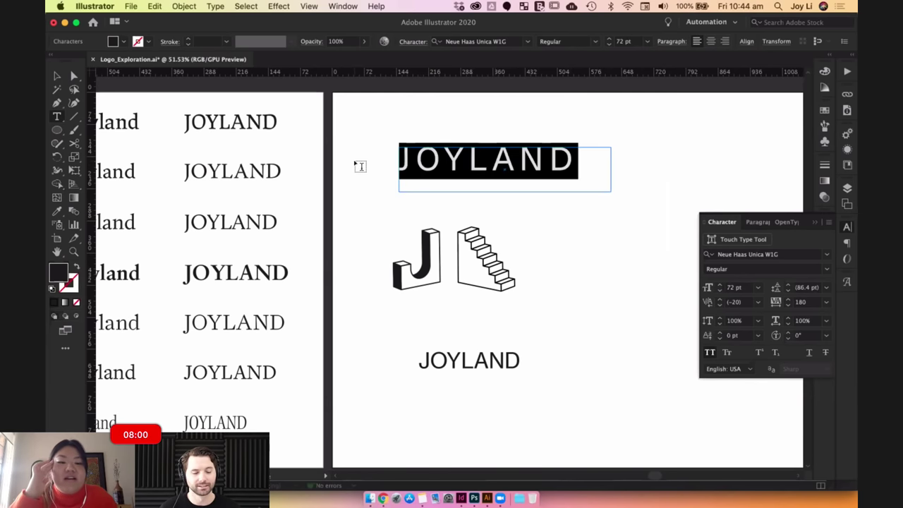
click(801, 303)
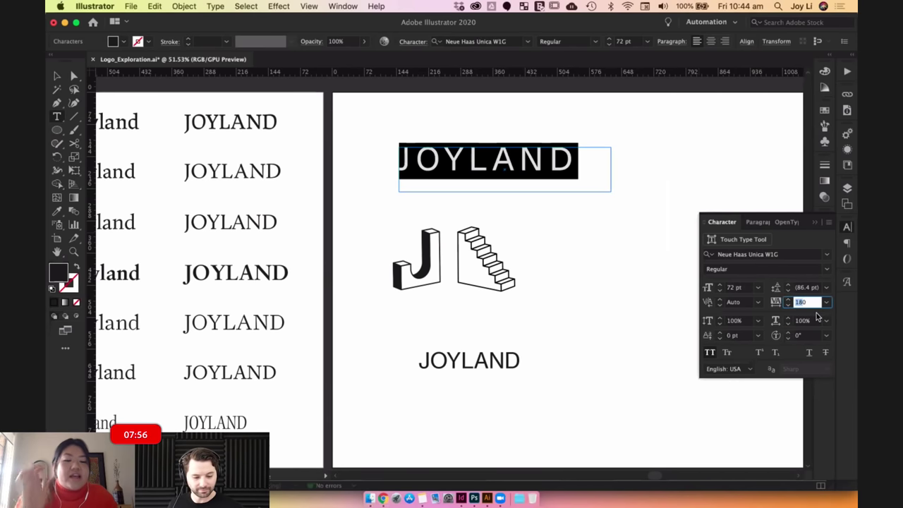
Change the upper JOYLAND wordmark's font style to Medium.
click(826, 273)
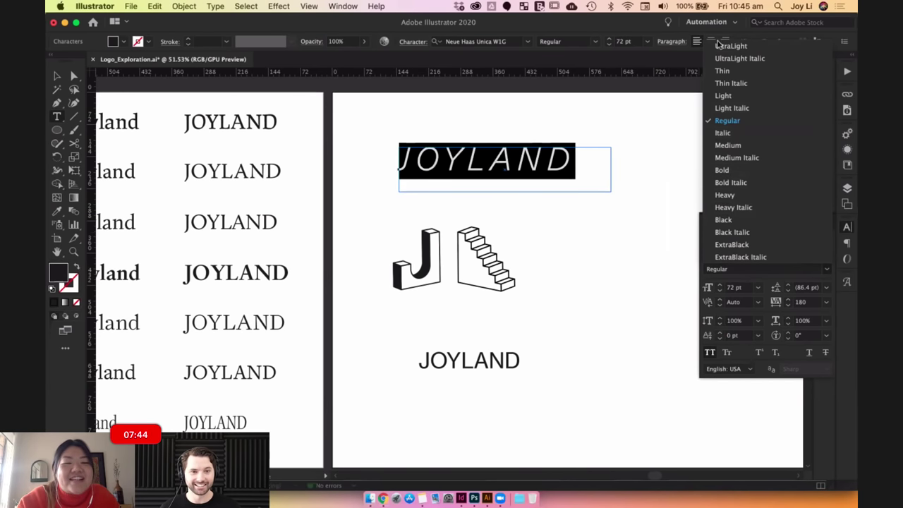
click(728, 146)
click(441, 163)
key(Escape)
Enlarge the text frame of the lower JOYLAND wordmark and move it slightly up and left below the isometric logo.
click(510, 363)
drag(529, 379, 686, 422)
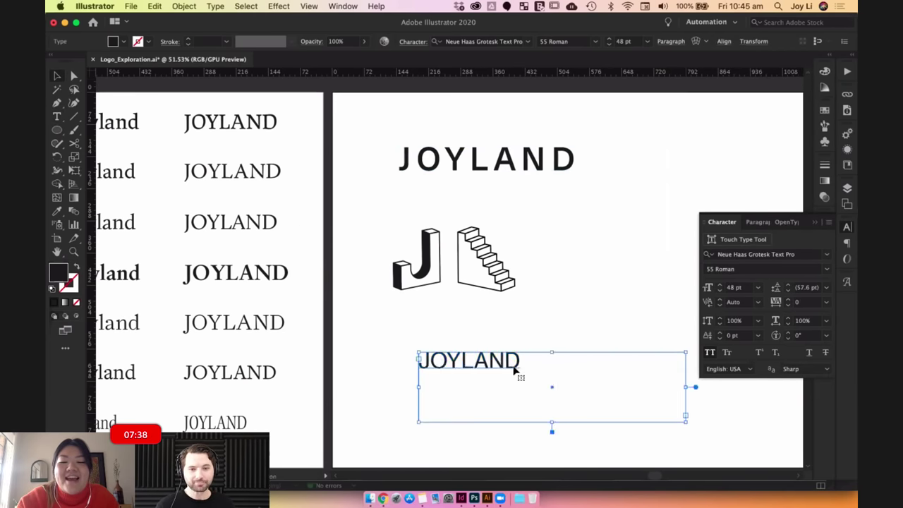
drag(484, 360, 359, 349)
Set the lower JOYLAND wordmark to 72 pt in the 65 Medium style.
double_click(478, 346)
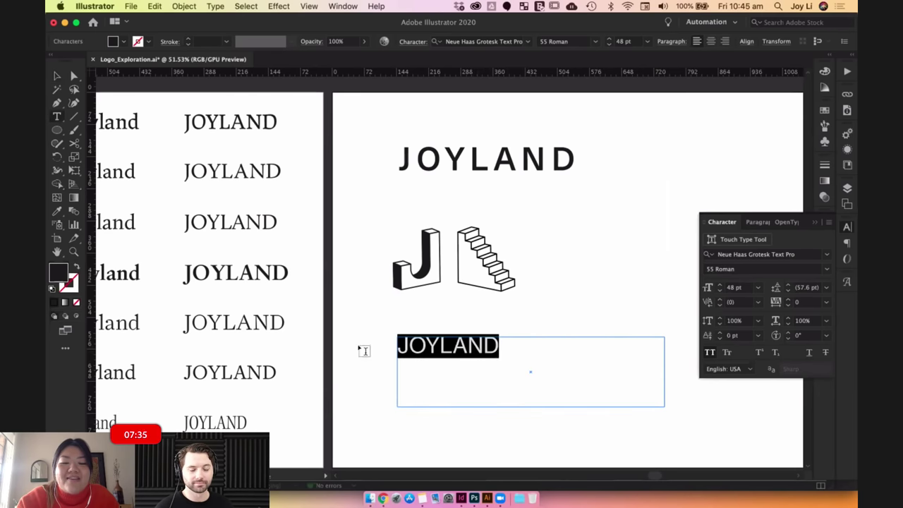
click(758, 288)
click(776, 280)
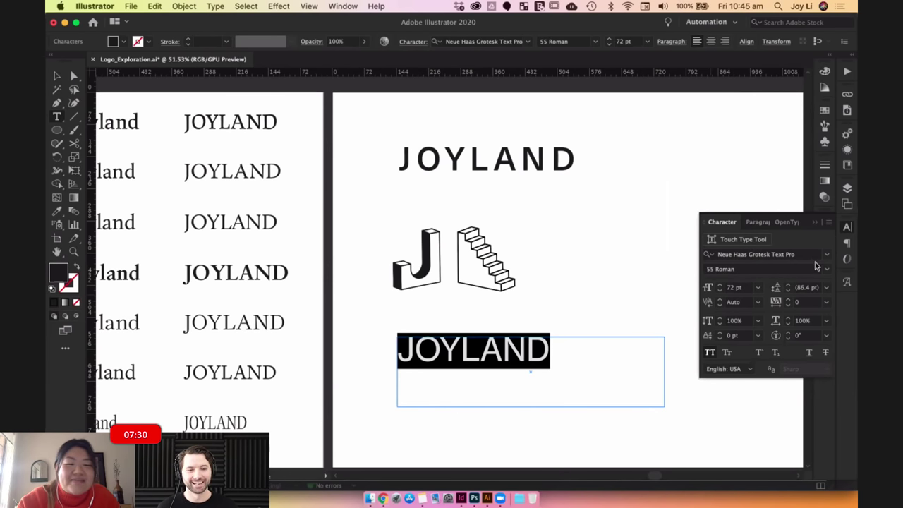
click(826, 271)
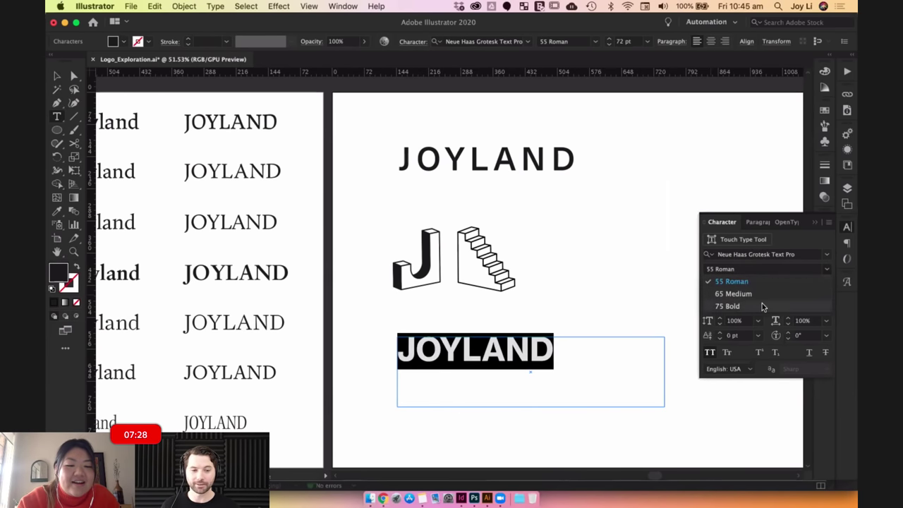
click(737, 294)
Try 150 pt on the lower JOYLAND wordmark and settle on a font size of 120 pt.
click(733, 287)
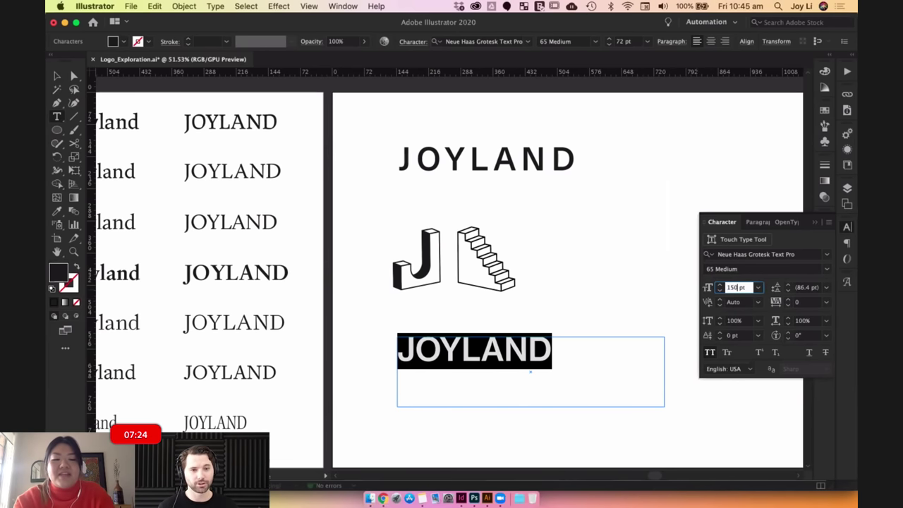
key(Return)
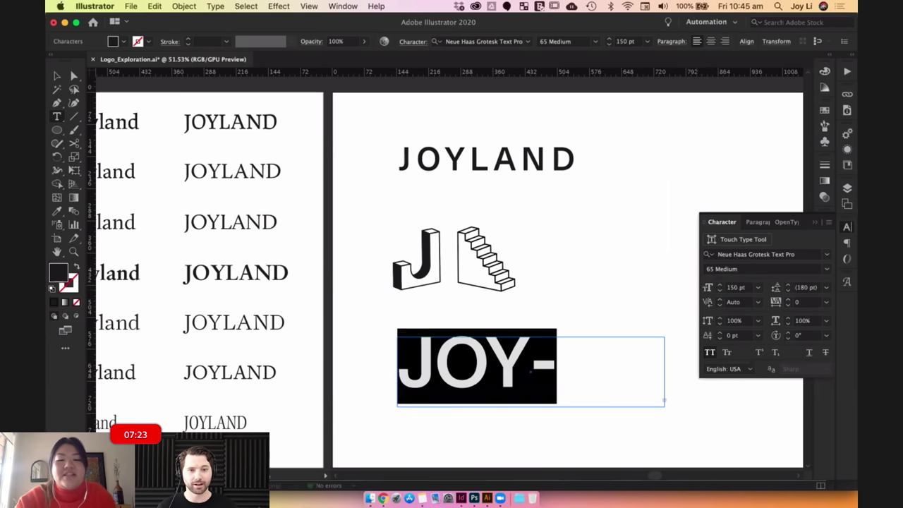
double_click(733, 288)
key(Return)
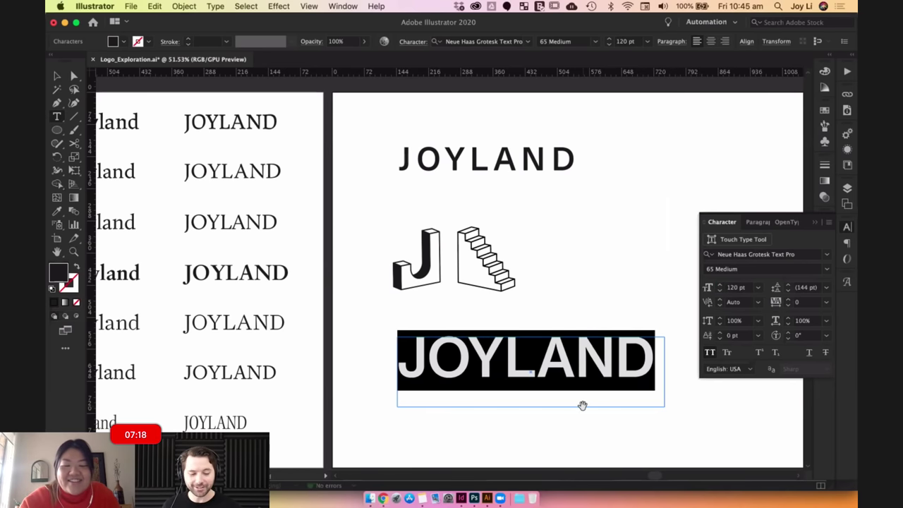
Set the lower JOYLAND wordmark's tracking to 20 and widen its text frame to the right.
key(alt+Right)
key(alt+Right)
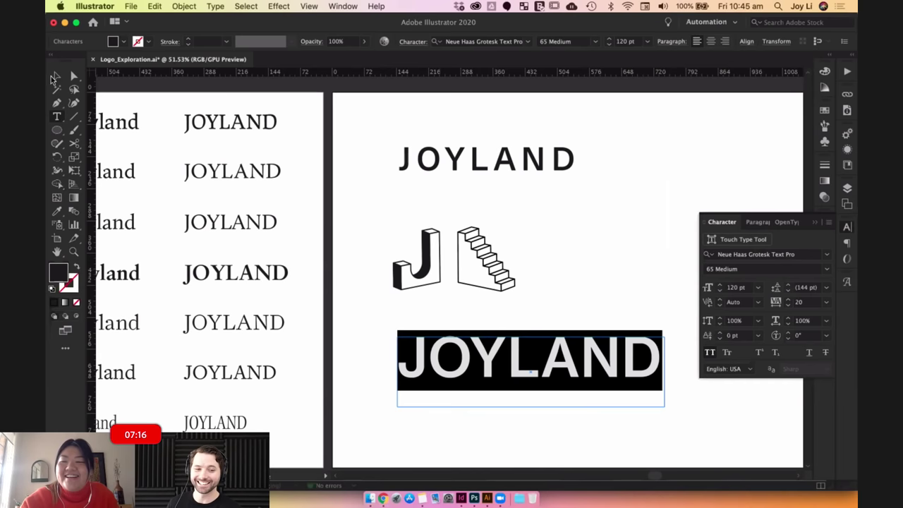
click(56, 76)
click(626, 280)
drag(626, 280, 598, 262)
scroll(556, 335, right, 2)
click(586, 336)
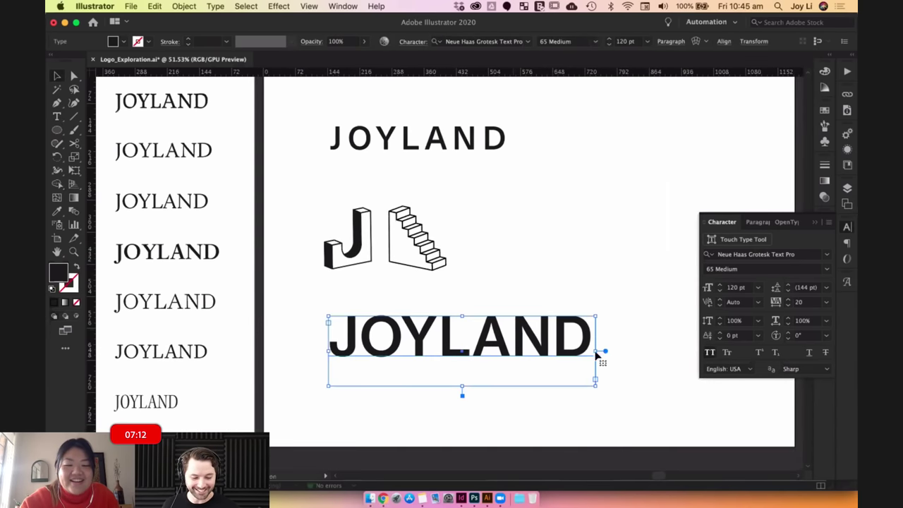
drag(596, 351, 626, 351)
Increase the lower JOYLAND wordmark's tracking to 60 and shorten its text frame to fit the letters.
double_click(530, 340)
double_click(530, 338)
key(alt+Right)
key(alt+Right)
key(alt+Right)
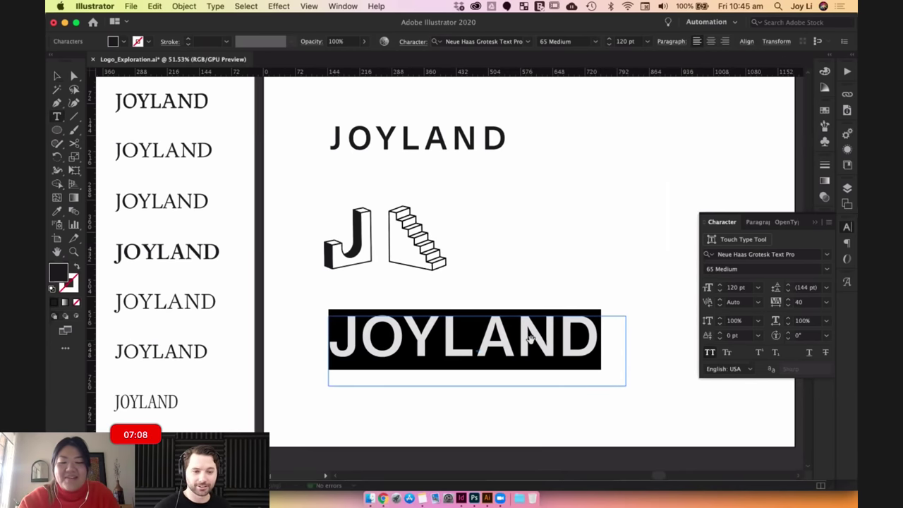
key(alt+Right)
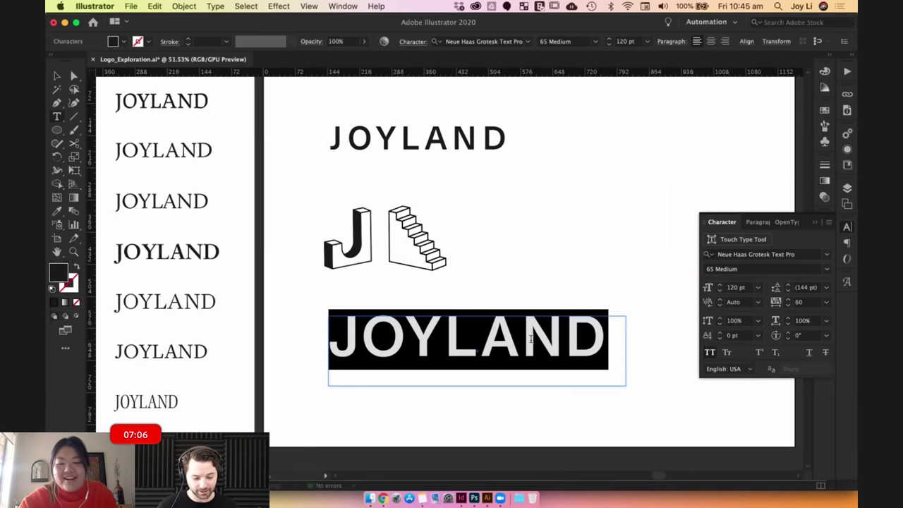
click(58, 78)
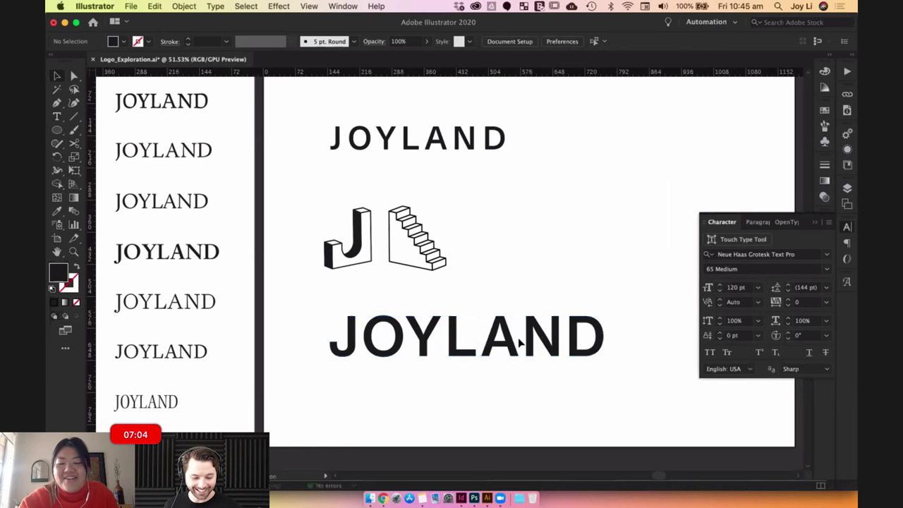
drag(477, 389, 477, 364)
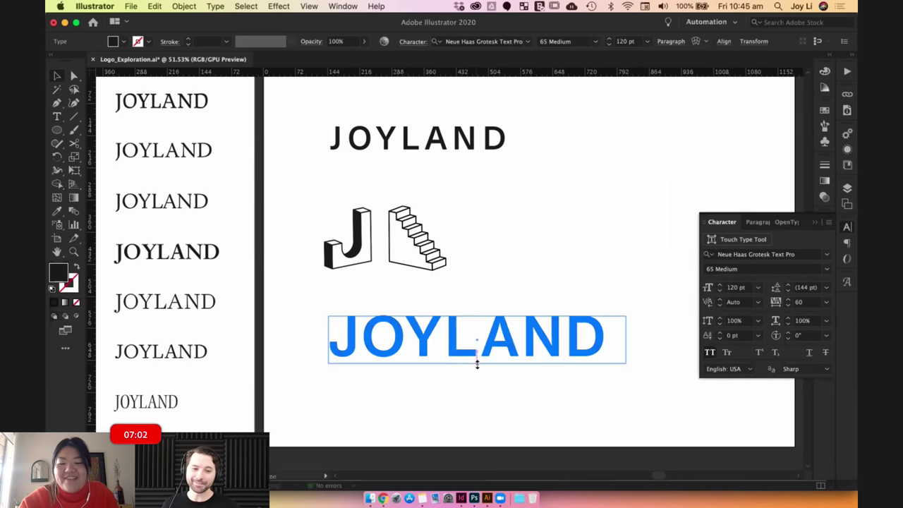
Move the widely spaced upper JOYLAND wordmark off the artboard and delete it.
click(510, 275)
drag(511, 273, 524, 325)
click(467, 200)
drag(400, 204, 399, 126)
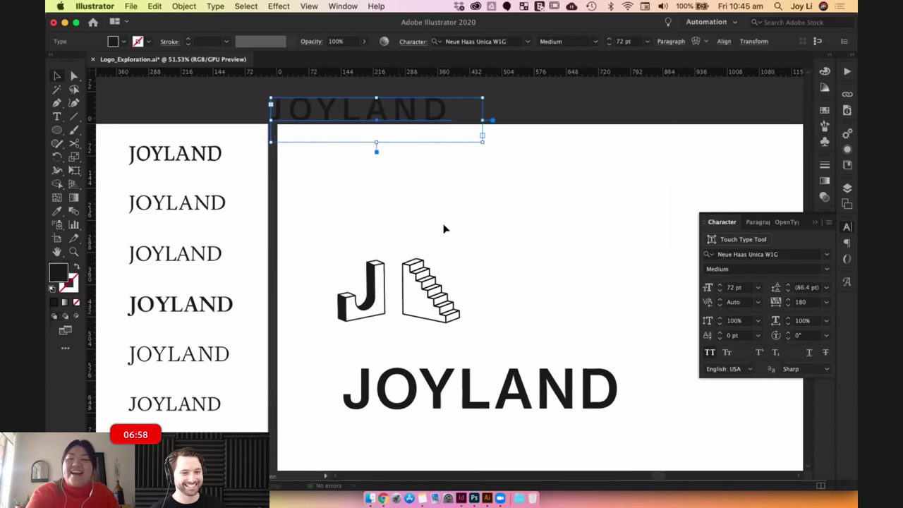
key(Delete)
Move the large JOYLAND wordmark from below the isometric logo to the space above it.
click(448, 379)
click(481, 228)
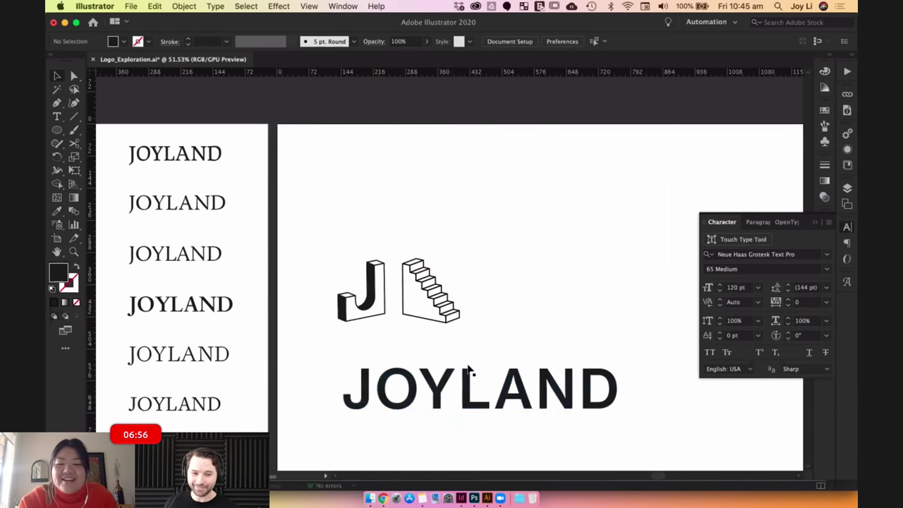
drag(480, 392, 466, 194)
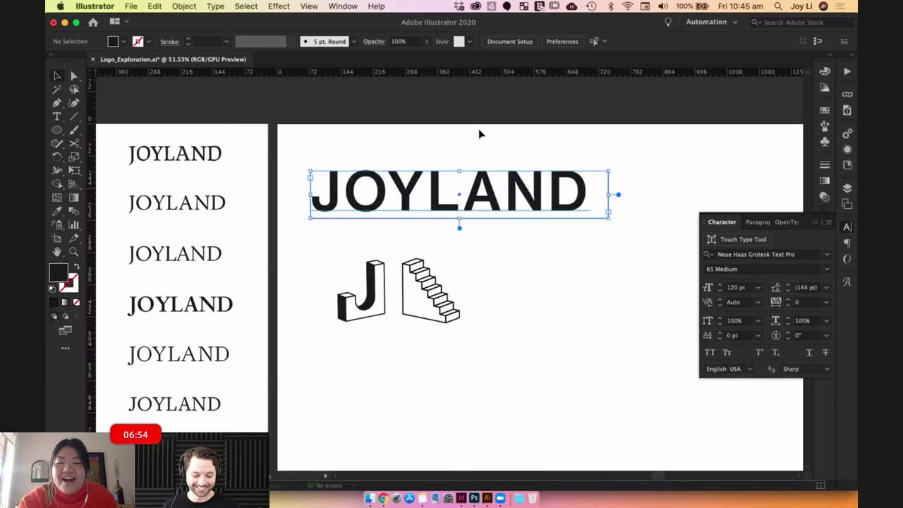
click(475, 140)
drag(475, 140, 490, 121)
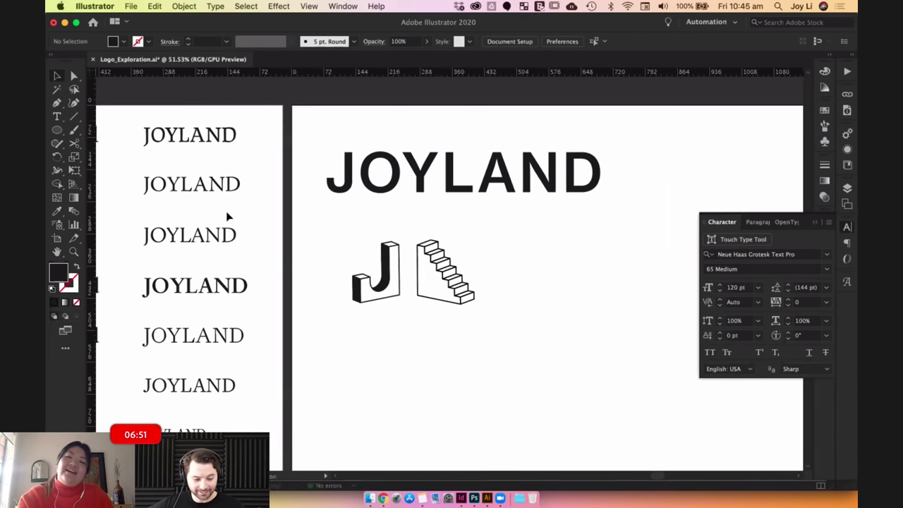
Change the large JOYLAND wordmark's font style to 55 Roman and deselect it.
click(356, 184)
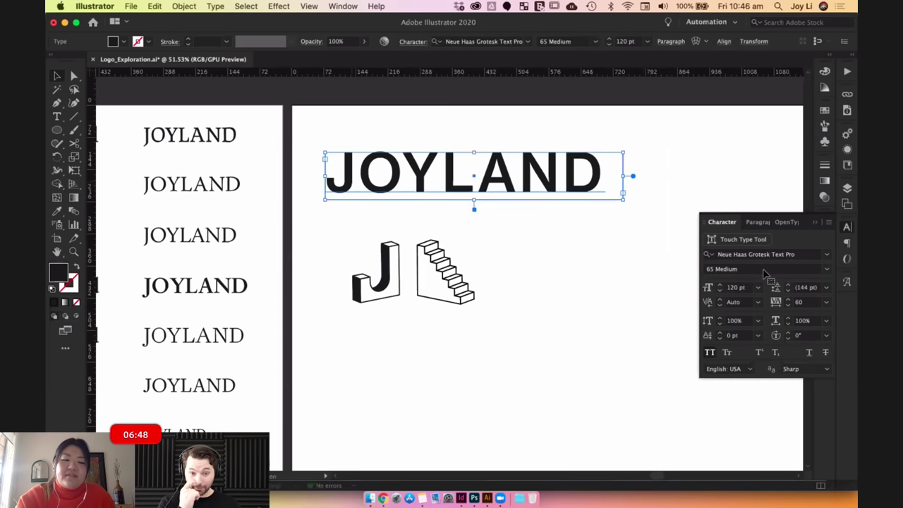
click(828, 269)
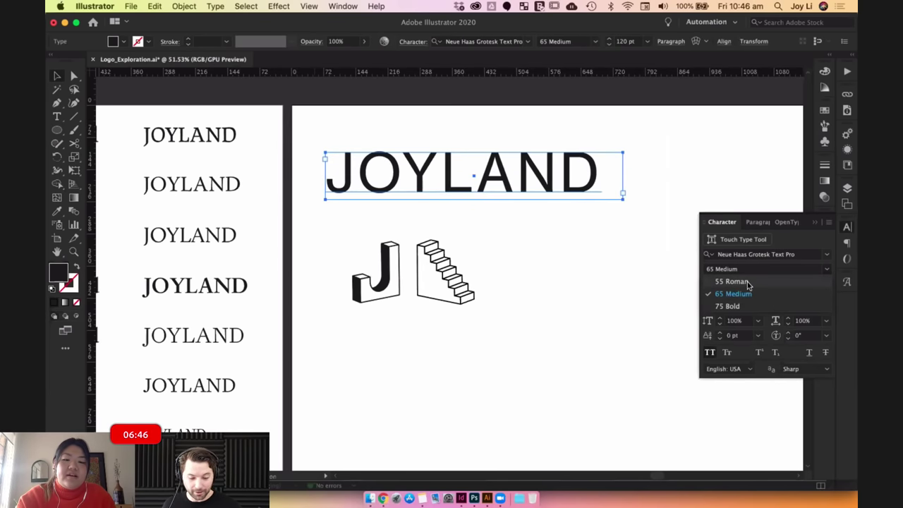
click(748, 285)
click(459, 207)
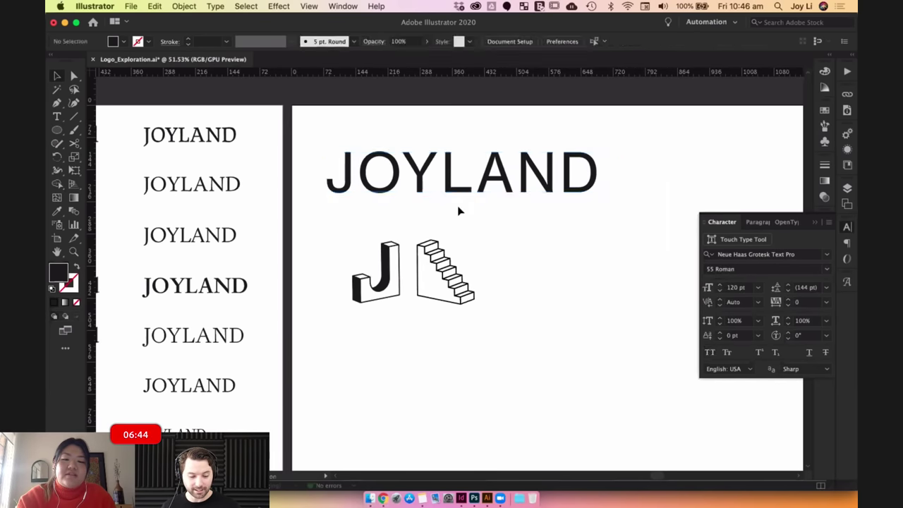
Duplicate the large JOYLAND wordmark, placing one copy on the canvas just above the artboard.
click(459, 198)
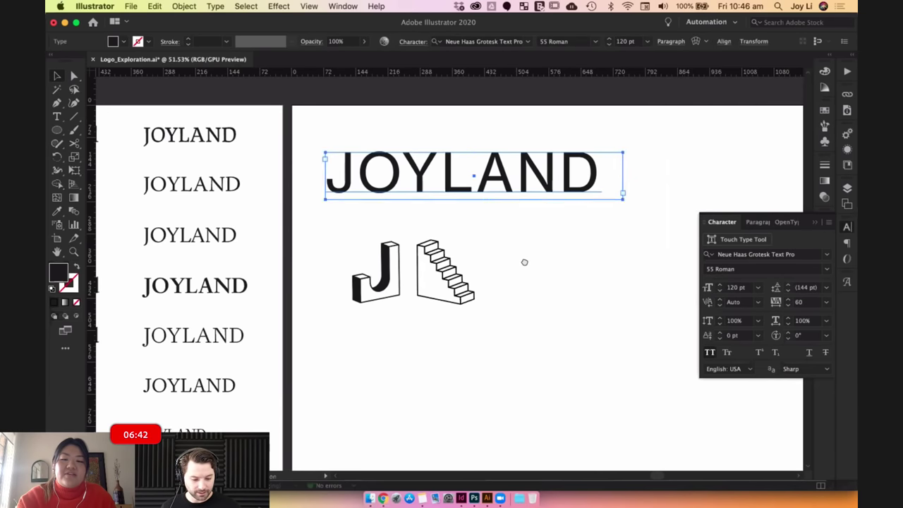
scroll(459, 220, up, 2)
click(548, 293)
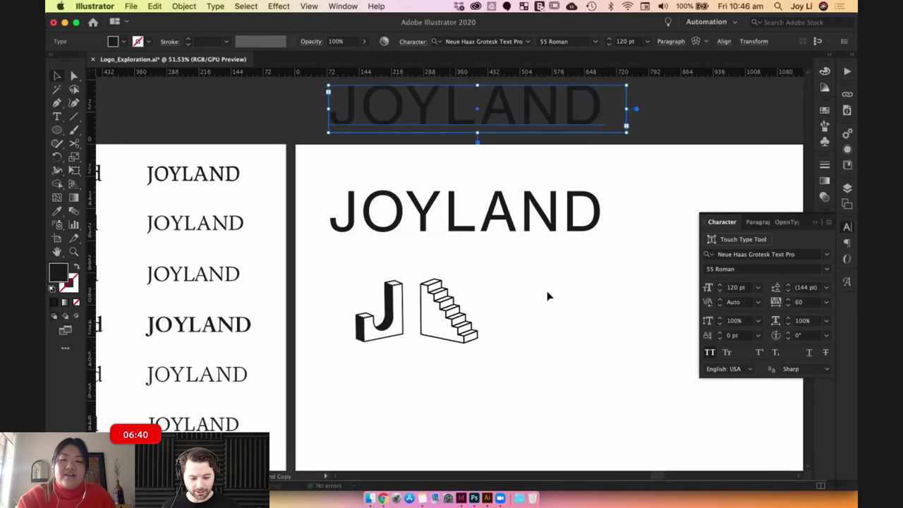
Convert the artboard's large JOYLAND wordmark to ungrouped outlines and move its J below the isometric logo.
scroll(542, 276, down, 3)
click(473, 161)
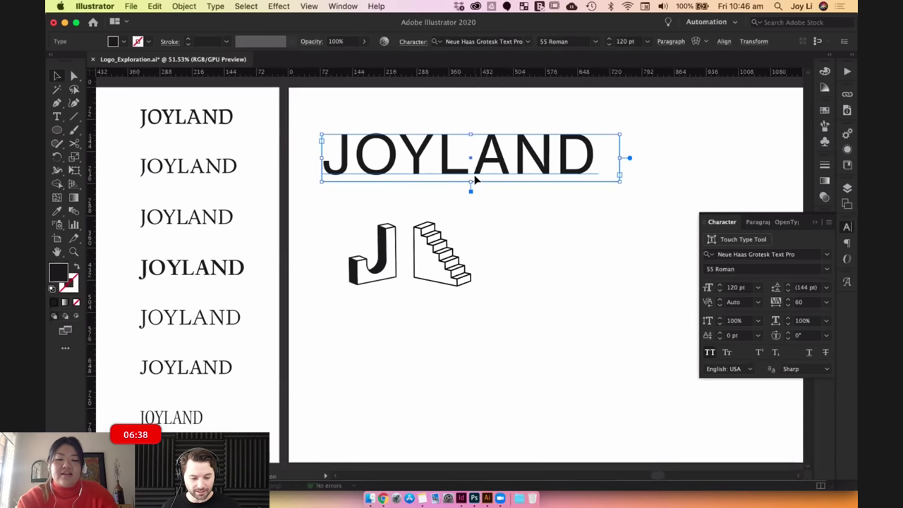
key(super+shift+o)
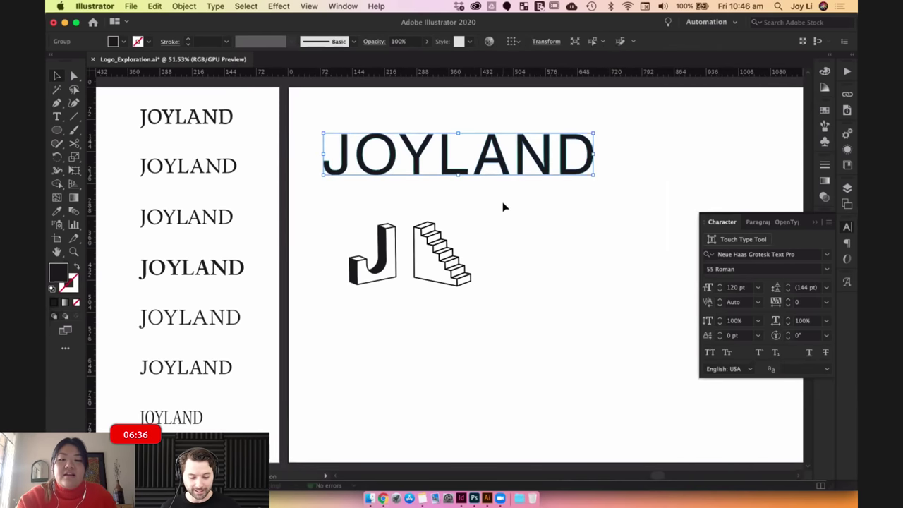
click(503, 207)
right_click(456, 173)
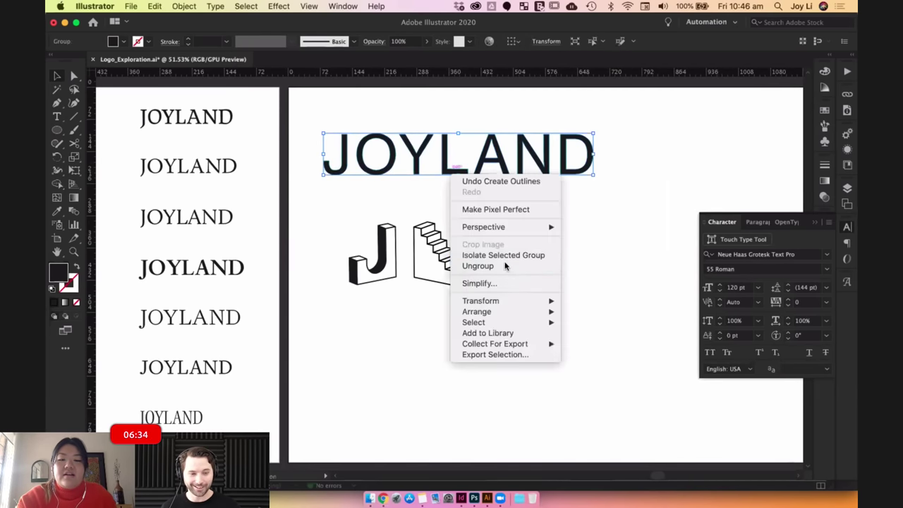
click(505, 266)
click(550, 216)
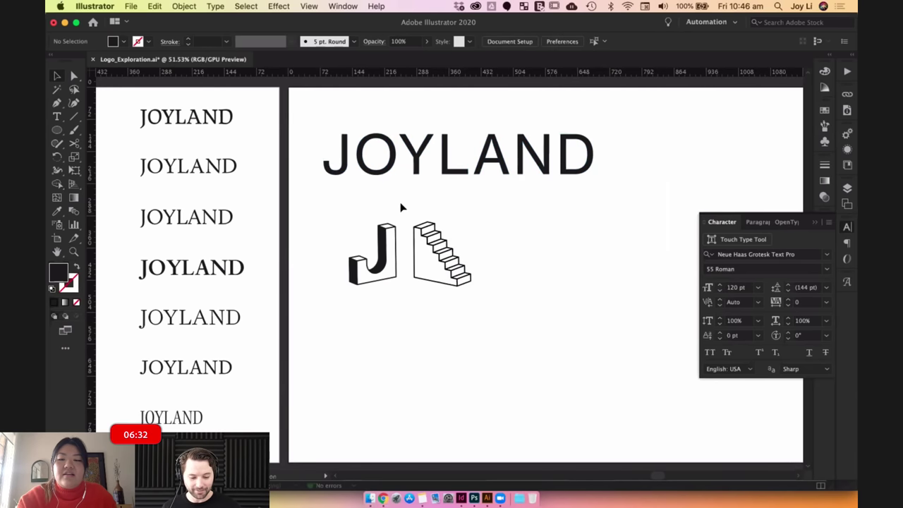
drag(342, 159, 343, 325)
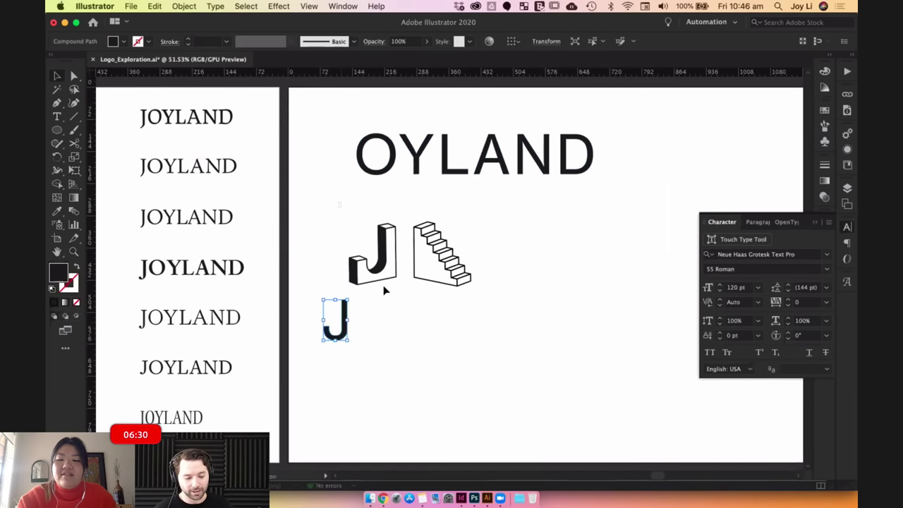
Try moving the original isometric J beside the stairs and into the gap in front of OYLAND.
mouse_move(390, 259)
mouse_down()
mouse_move(349, 188)
mouse_move(341, 147)
mouse_move(395, 254)
mouse_move(406, 254)
mouse_up()
key(cmd+z)
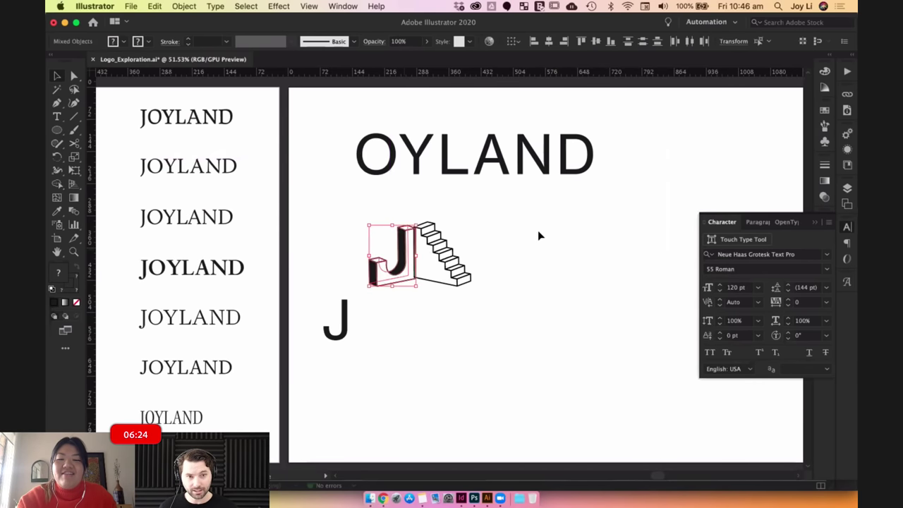
click(568, 283)
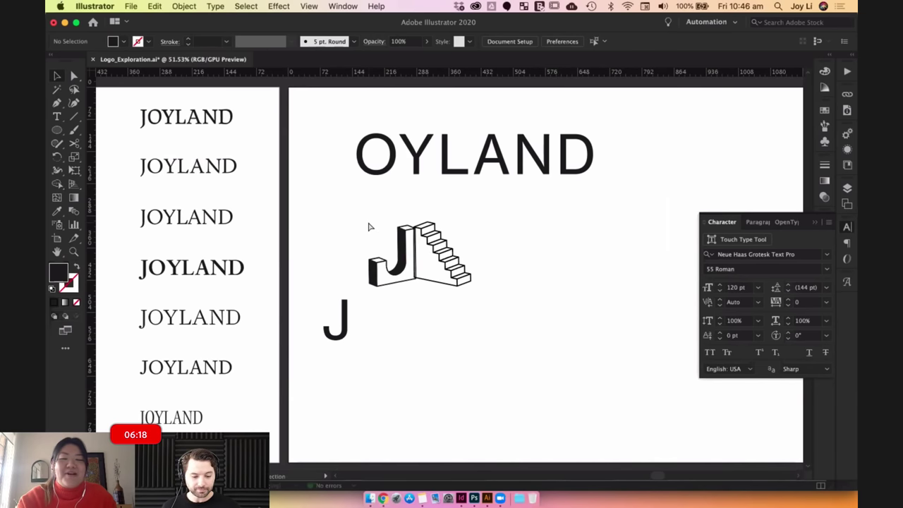
key(cmd+shift+z)
drag(381, 252, 335, 156)
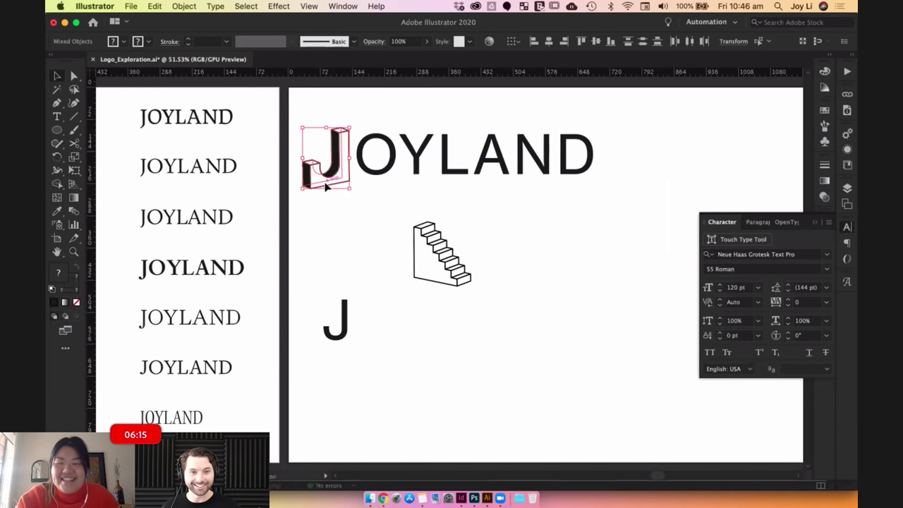
click(385, 224)
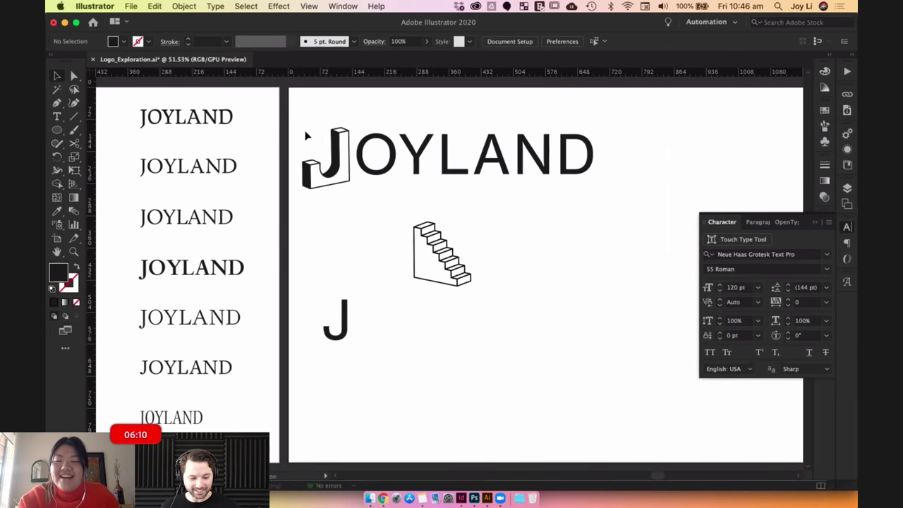
key(super+z)
Place a smaller copy of the isometric J in front of OYLAND, nudging it down and left into alignment.
drag(397, 282, 345, 198)
drag(357, 267, 323, 174)
key(Down)
key(Down)
key(Down)
key(Left)
key(Left)
click(478, 196)
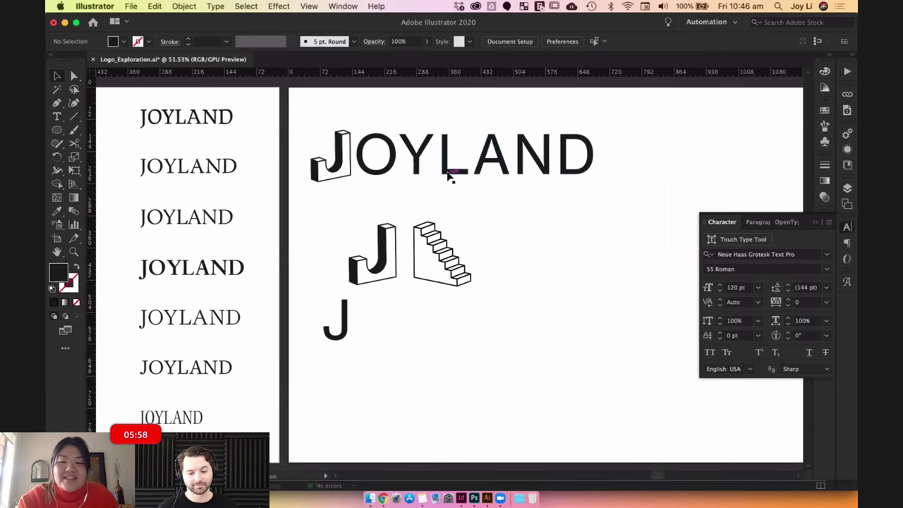
Move the original isometric J and stairs together with the loose flat J down to the lower part of the artboard.
scroll(466, 170, down, 1)
scroll(466, 171, down, 2)
scroll(466, 171, right, 2)
drag(466, 293, 282, 167)
drag(344, 201, 341, 329)
click(492, 186)
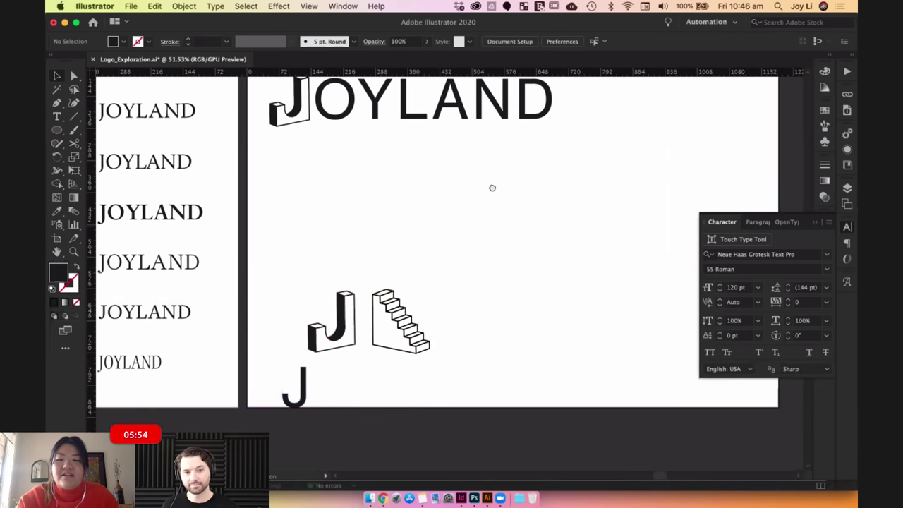
Try duplicating the JOYLAND wordmark with the isometric J directly below itself.
scroll(491, 211, up, 3)
drag(286, 156, 331, 222)
click(405, 250)
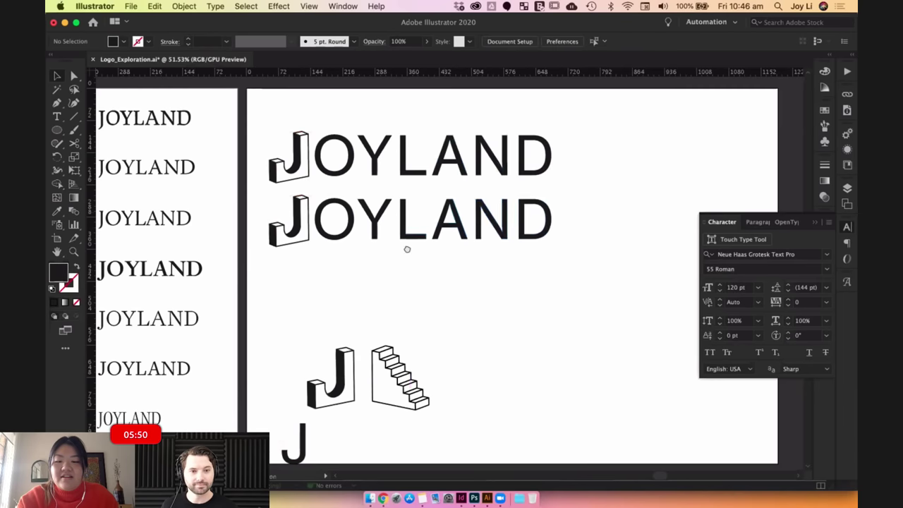
scroll(408, 212, down, 1)
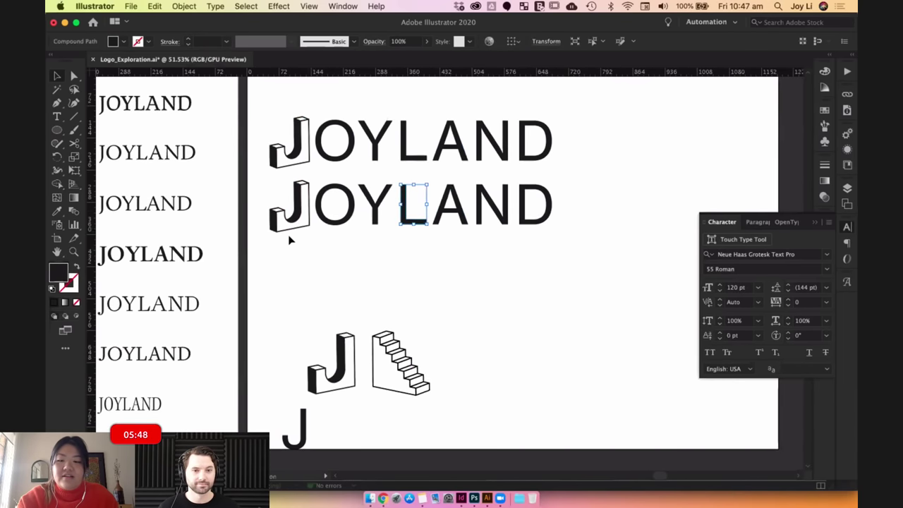
scroll(526, 309, up, 3)
key(super+z)
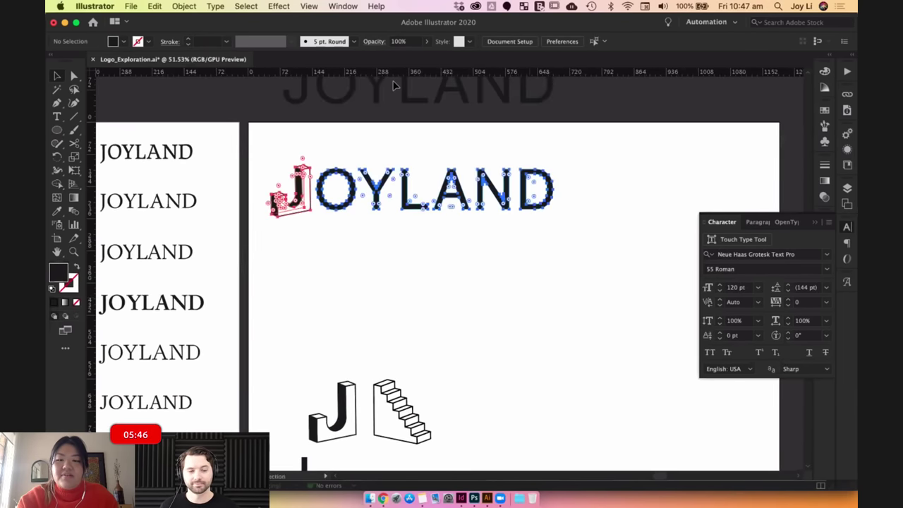
Duplicate the editable JOYLAND text from above the artboard and position the copy below the isometric J wordmark.
click(408, 99)
drag(414, 268, 417, 268)
click(585, 267)
drag(558, 244, 561, 168)
click(302, 186)
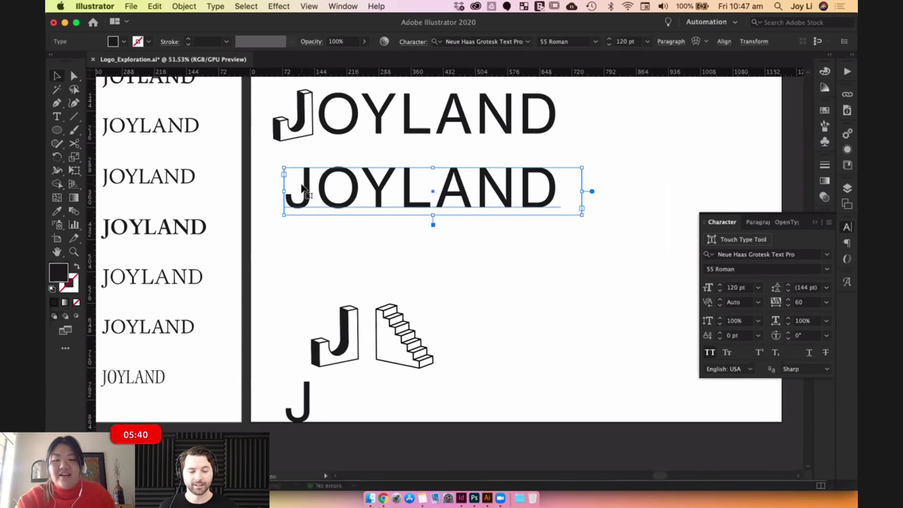
Convert the second JOYLAND wordmark to outlines and delete its L.
key(super+shift+o)
click(433, 262)
click(410, 199)
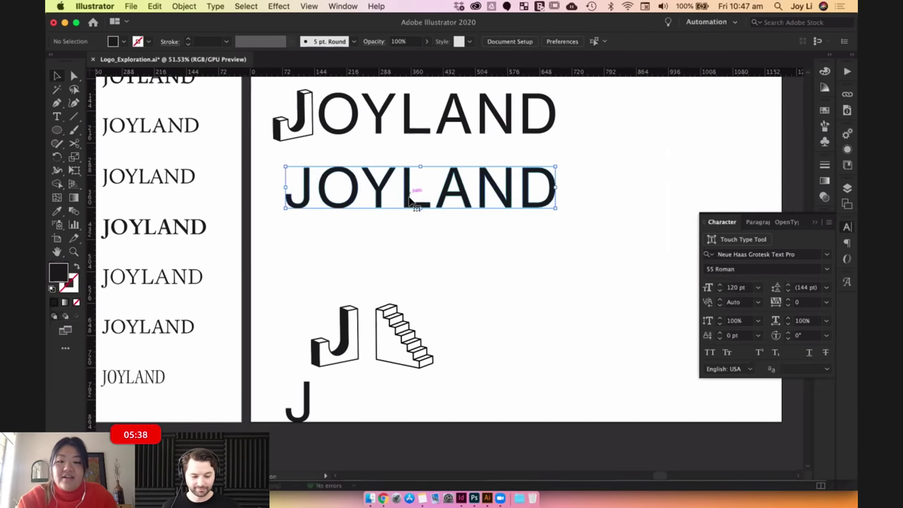
double_click(416, 204)
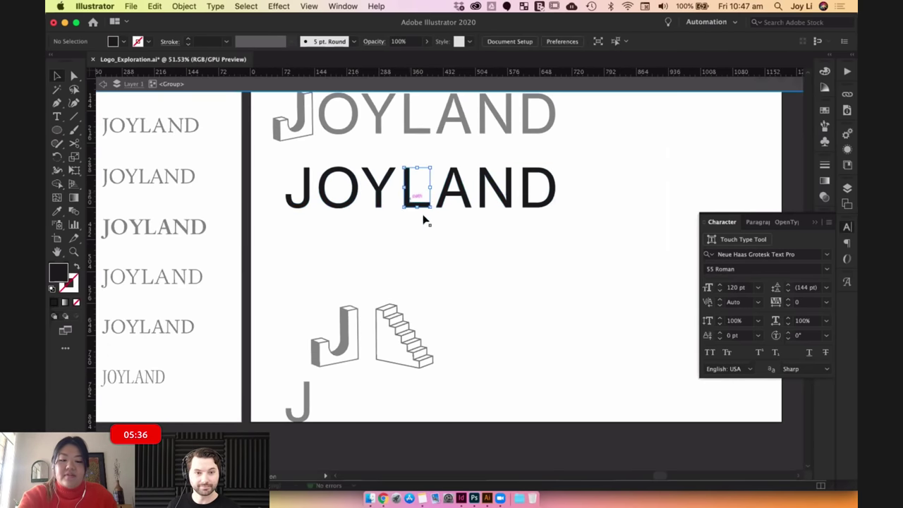
key(Delete)
double_click(463, 262)
Scale down the isometric stairs and place them just below the missing L in the second wordmark.
click(406, 356)
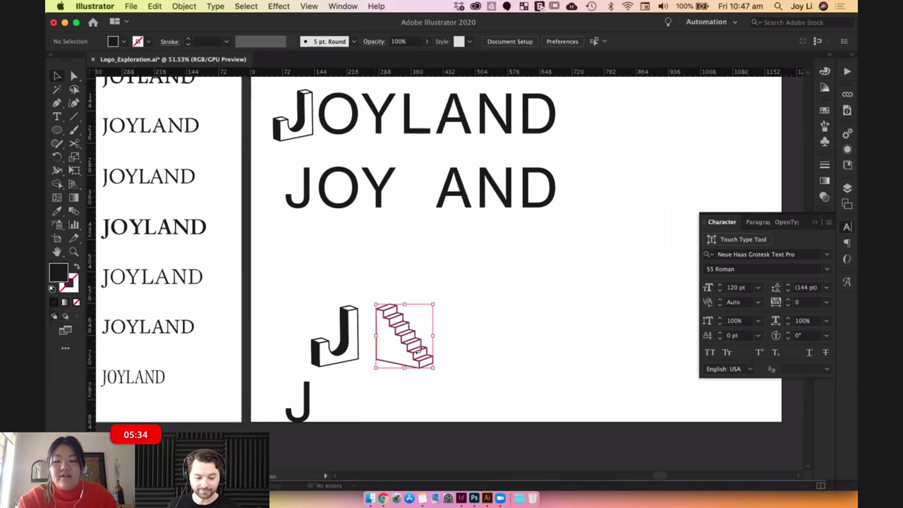
drag(405, 356, 438, 270)
click(486, 253)
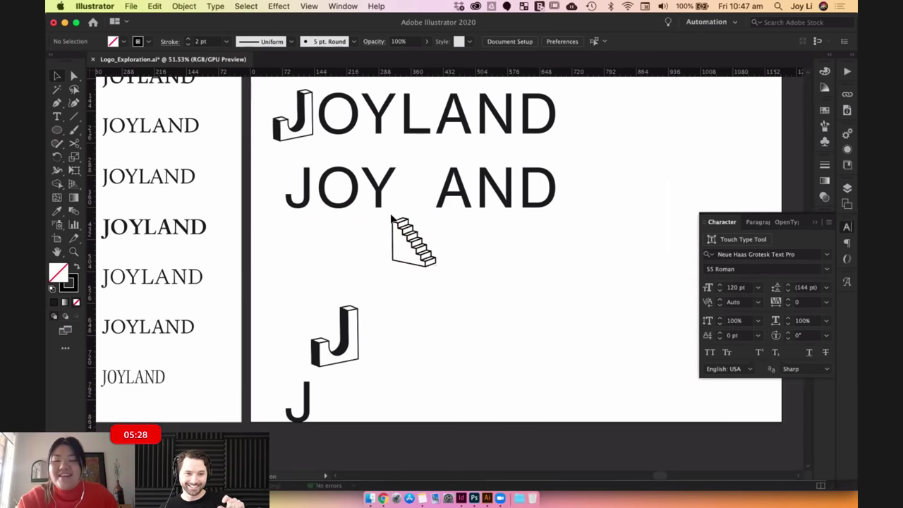
click(417, 240)
Ungroup the second wordmark's letters and shift A, N and D right to widen the L gap.
drag(442, 163, 560, 207)
right_click(521, 194)
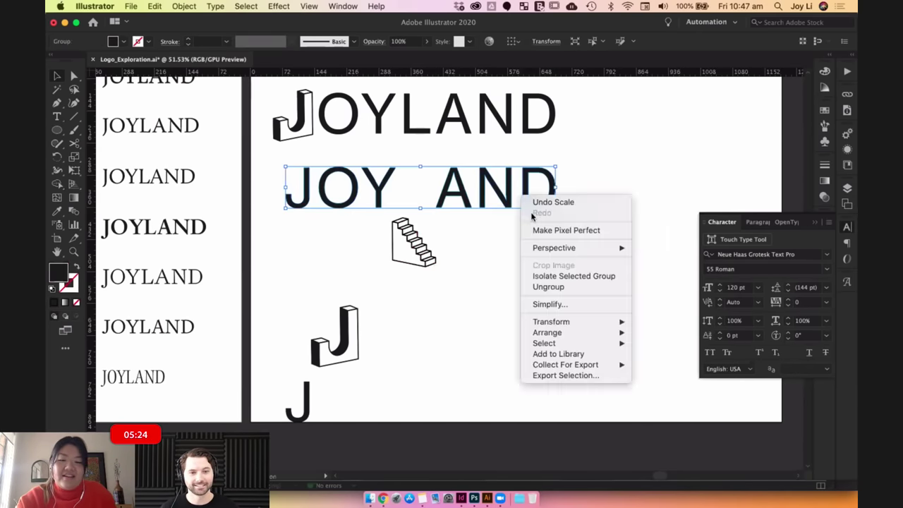
click(558, 288)
click(569, 223)
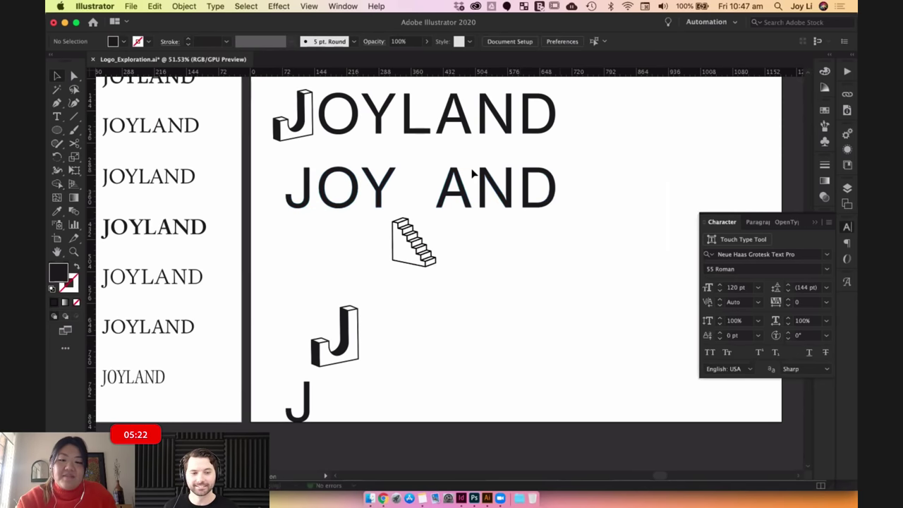
drag(434, 156, 434, 156)
key(shift+Right)
key(shift+Right)
key(shift+Right)
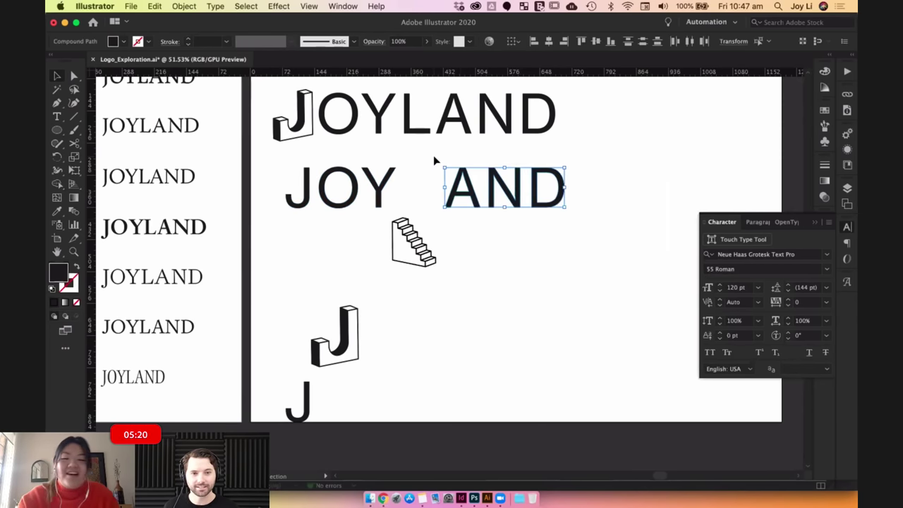
click(548, 277)
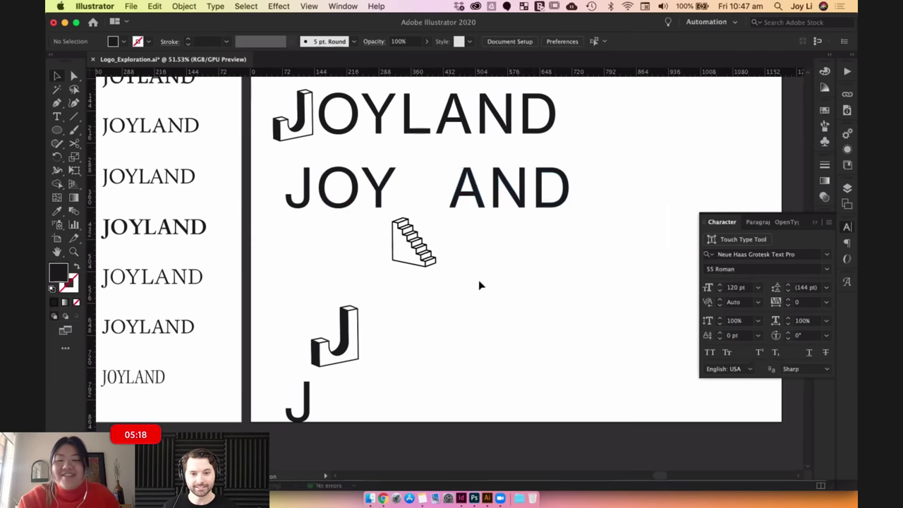
Fit the isometric stairs into the L gap, scaling them to about 96 × 109 pt and nudging them right and down.
drag(439, 268, 428, 181)
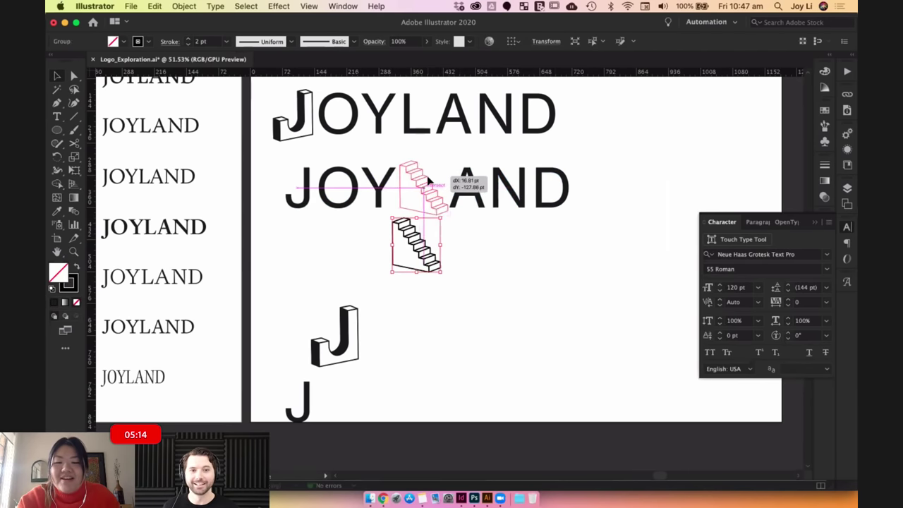
drag(448, 216, 443, 209)
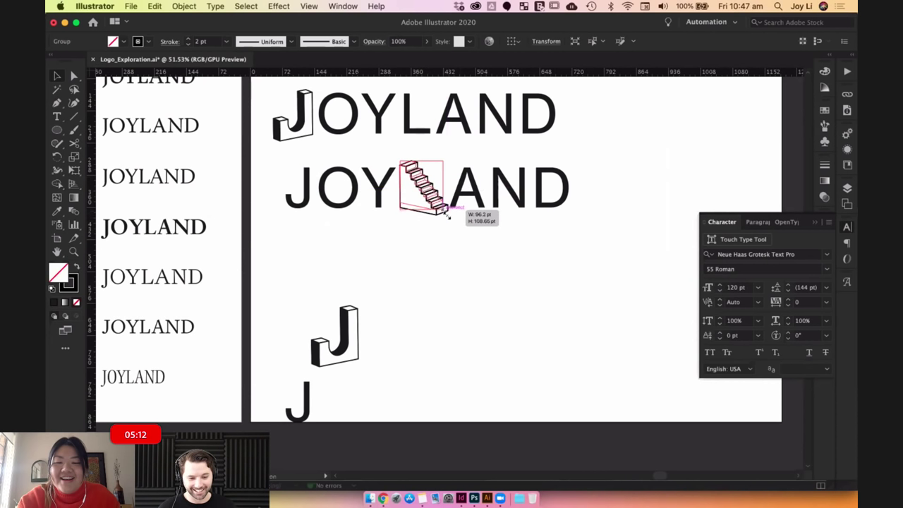
key(Right)
key(Right)
key(Right)
key(Right)
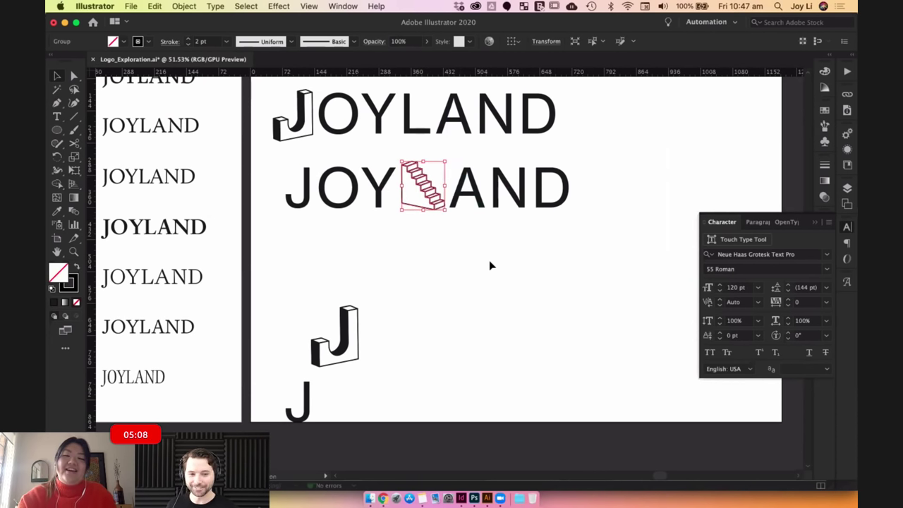
click(492, 265)
click(406, 161)
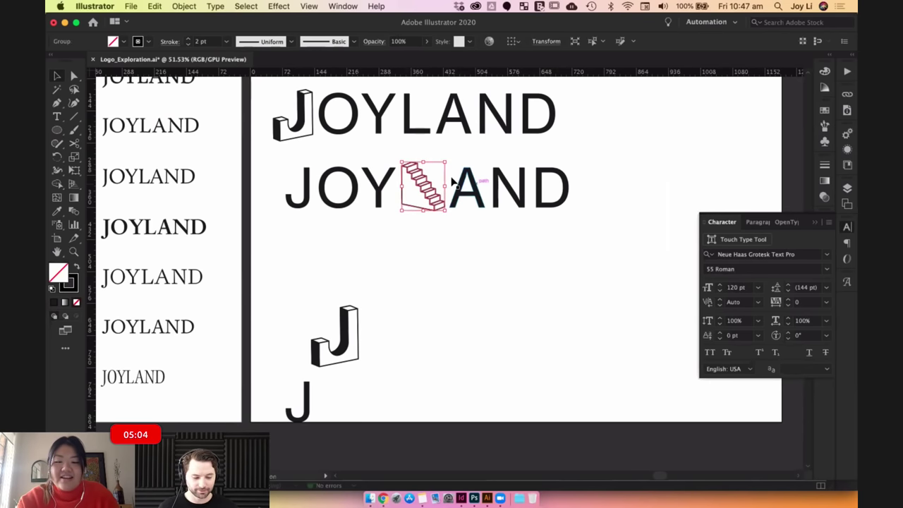
click(336, 371)
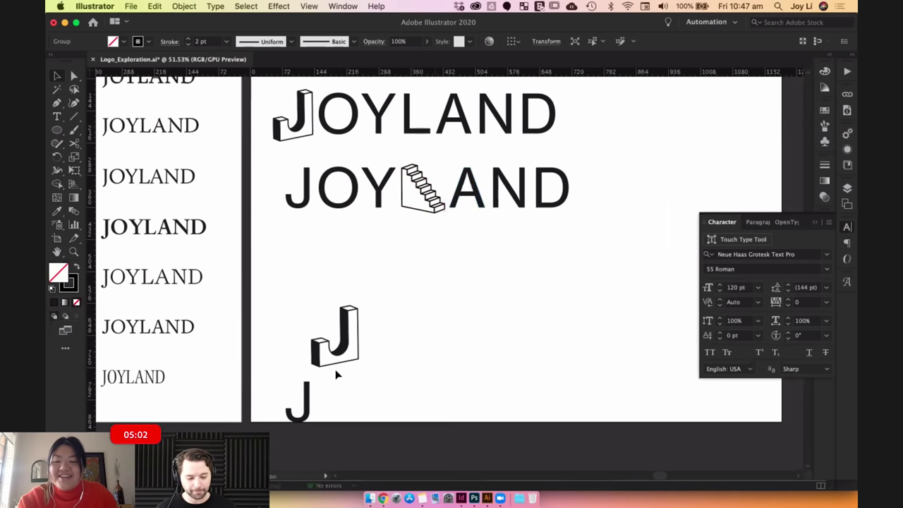
Delete the loose flat J and move the original isometric J off the artboard to just below it.
click(308, 400)
key(Delete)
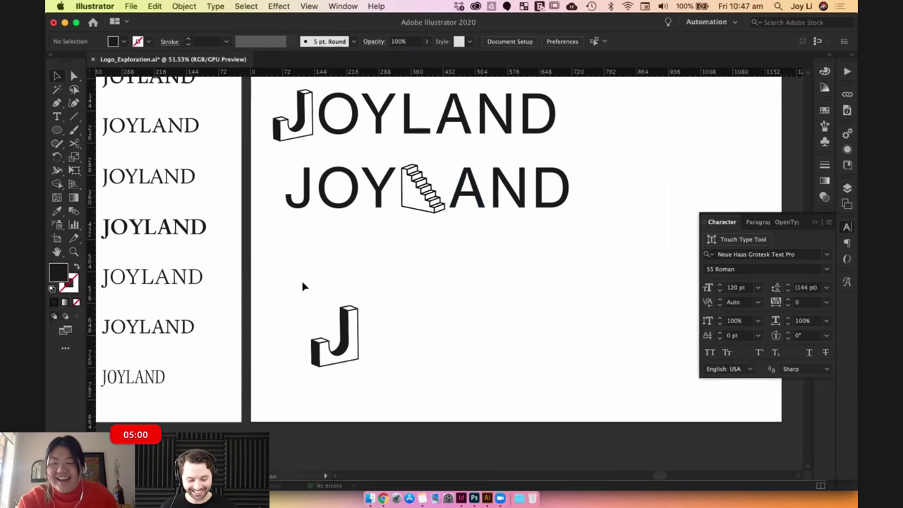
drag(304, 285, 373, 373)
drag(355, 331, 293, 454)
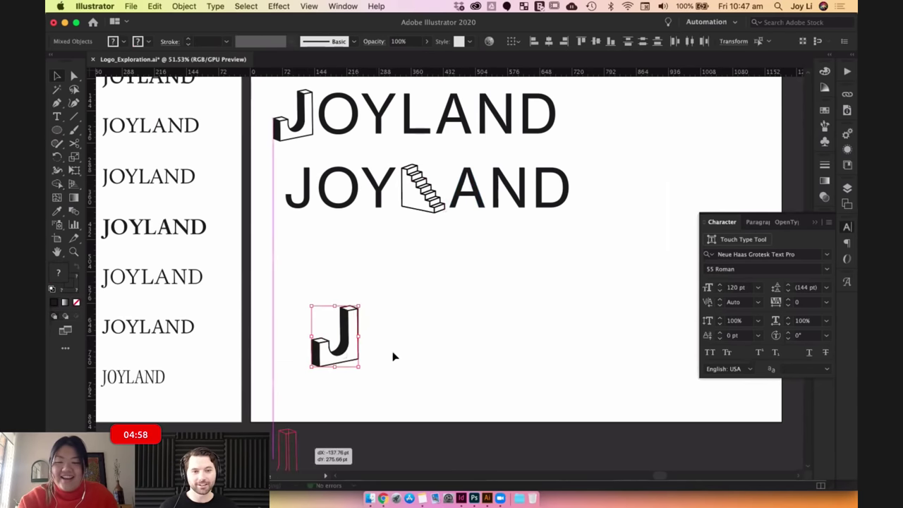
click(454, 267)
Duplicate the editable JOYLAND text from above the artboard to form a third wordmark below the stairs version.
scroll(454, 268, up, 5)
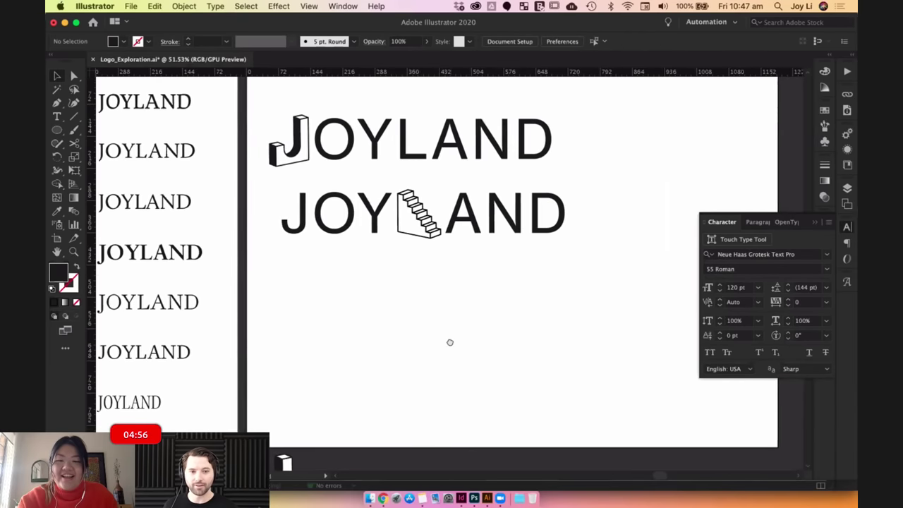
click(429, 104)
drag(439, 345, 440, 351)
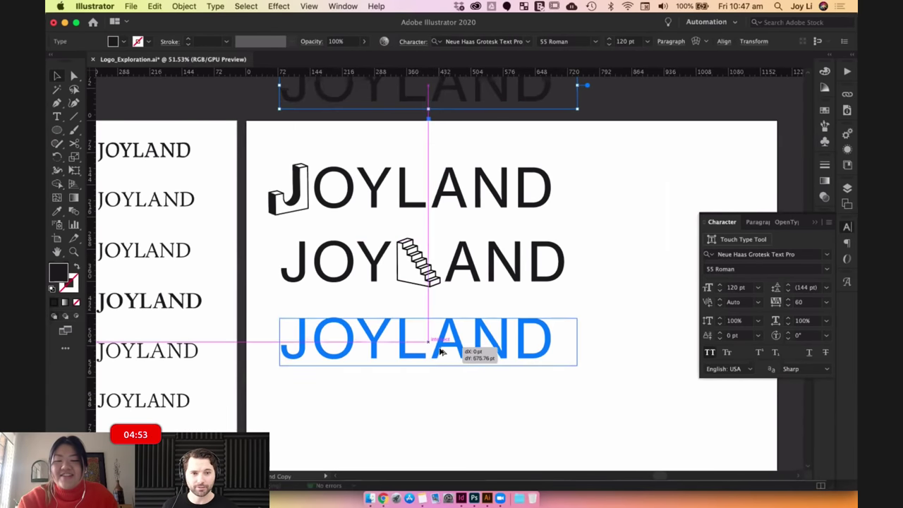
click(492, 425)
Convert the third JOYLAND wordmark to outlines and ungroup its letters.
scroll(491, 353, down, 5)
scroll(479, 338, up, 1)
click(458, 284)
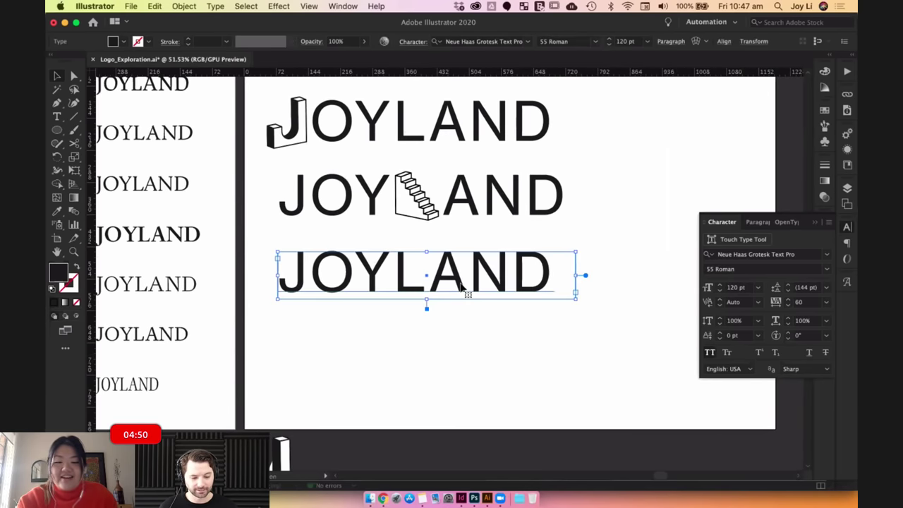
key(super+shift+o)
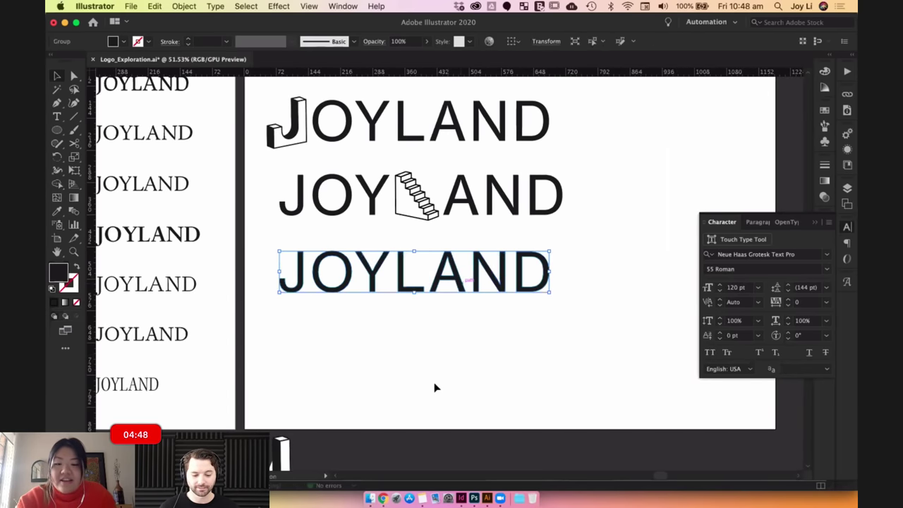
right_click(351, 267)
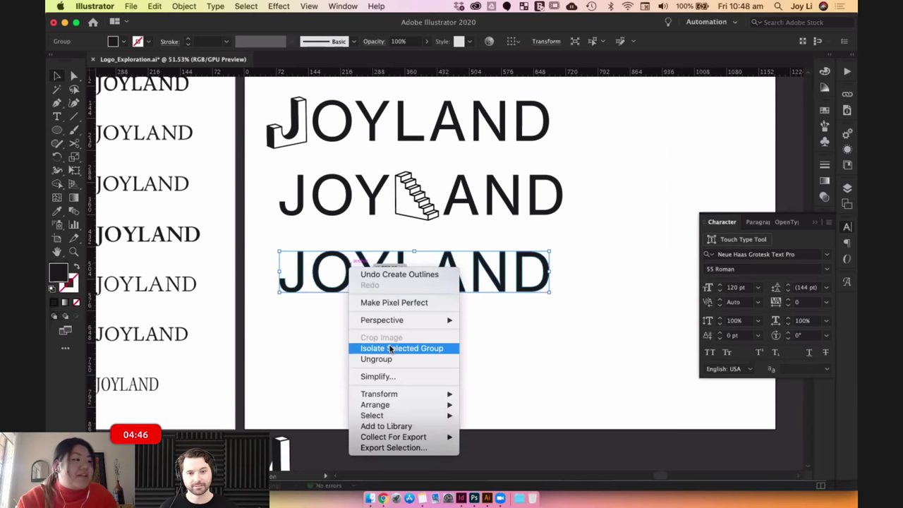
click(395, 359)
click(342, 293)
Replace the third wordmark's O with a same-sized circle that has a black stroke and no fill.
click(346, 269)
key(BackSpace)
click(54, 130)
drag(333, 272, 349, 293)
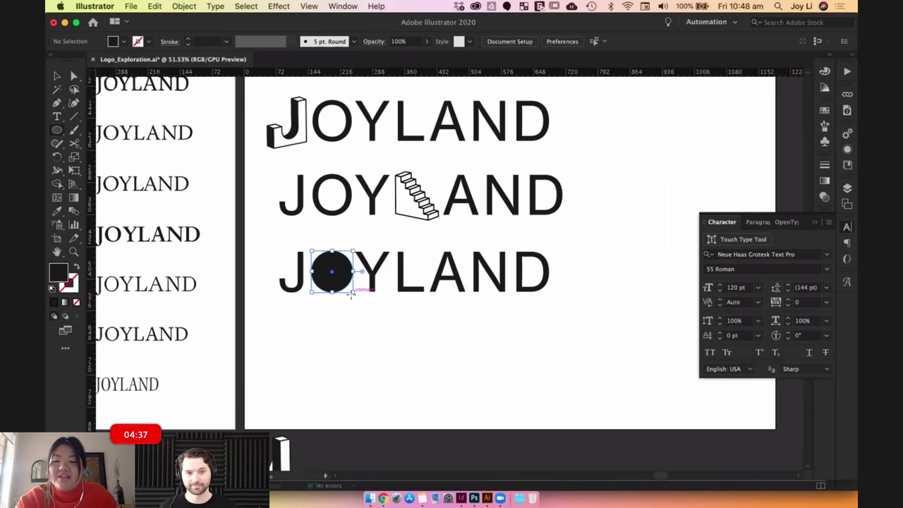
click(77, 267)
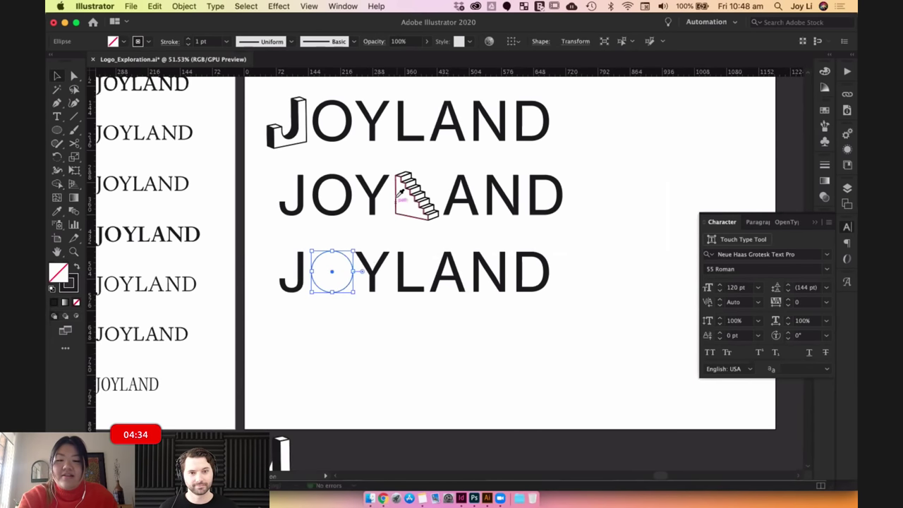
Set the circle's stroke to 2 pt and scale a concentric copy down to a small circle at its centre.
key(v)
click(332, 343)
click(345, 270)
click(363, 325)
click(351, 253)
drag(355, 251, 340, 264)
drag(342, 256, 342, 256)
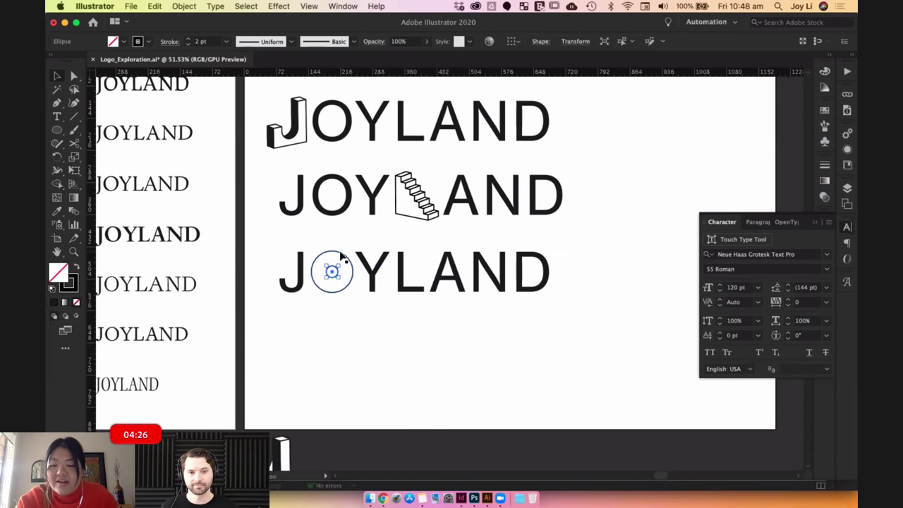
scroll(343, 263, up, 3)
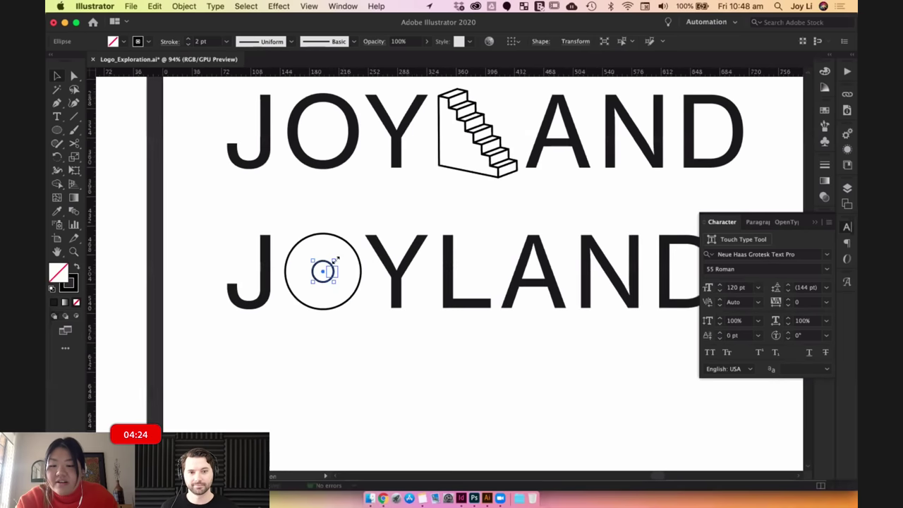
Blend the outer and inner circles into concentric rings using 5 specified steps.
click(346, 249)
click(185, 7)
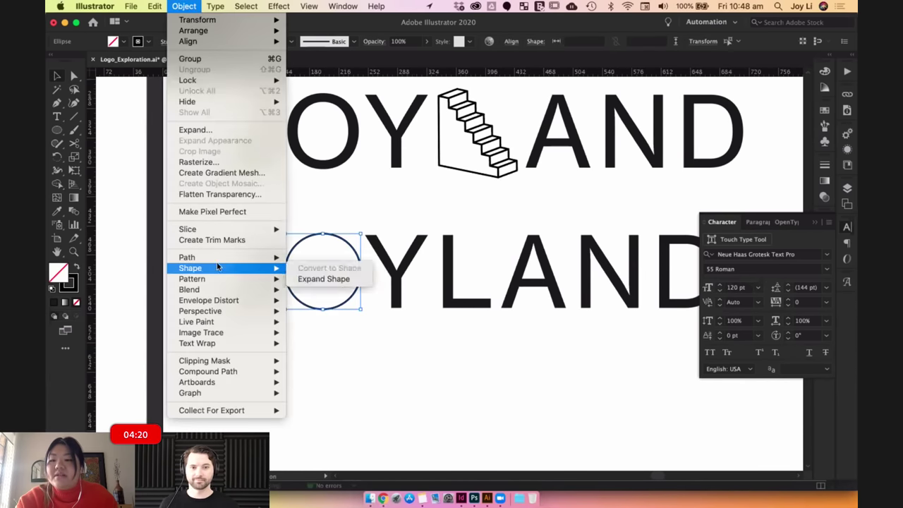
mouse_move(201, 292)
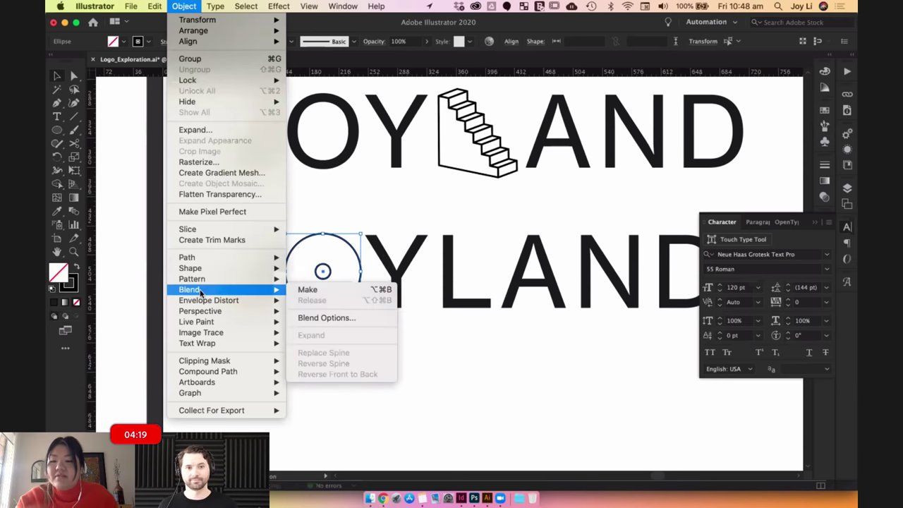
click(326, 318)
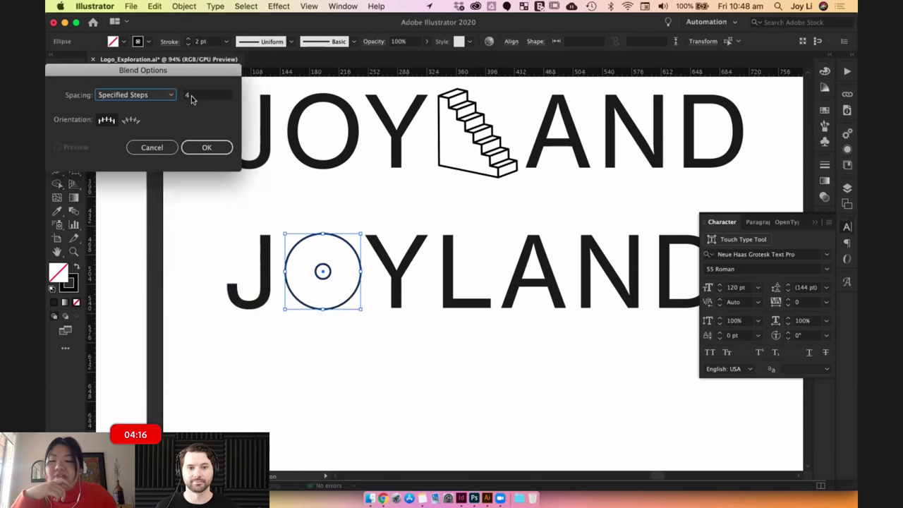
click(192, 94)
text(5)
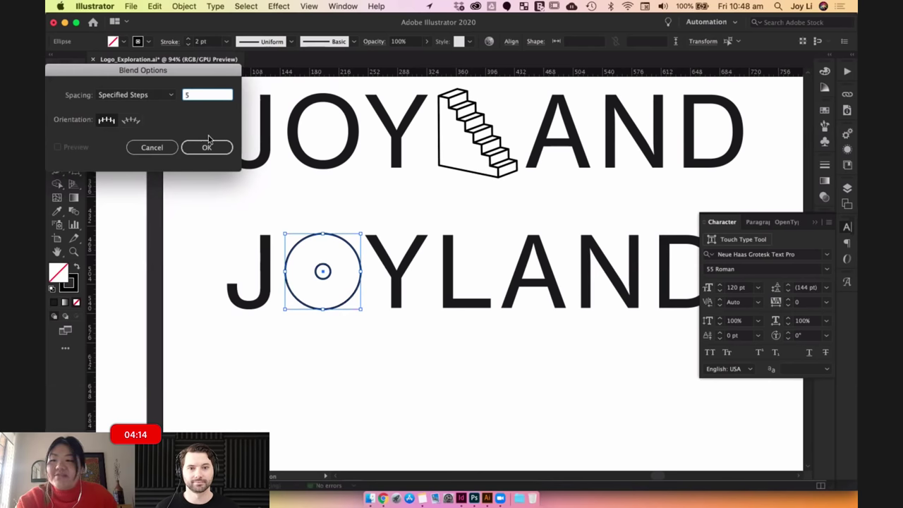
click(206, 147)
click(184, 6)
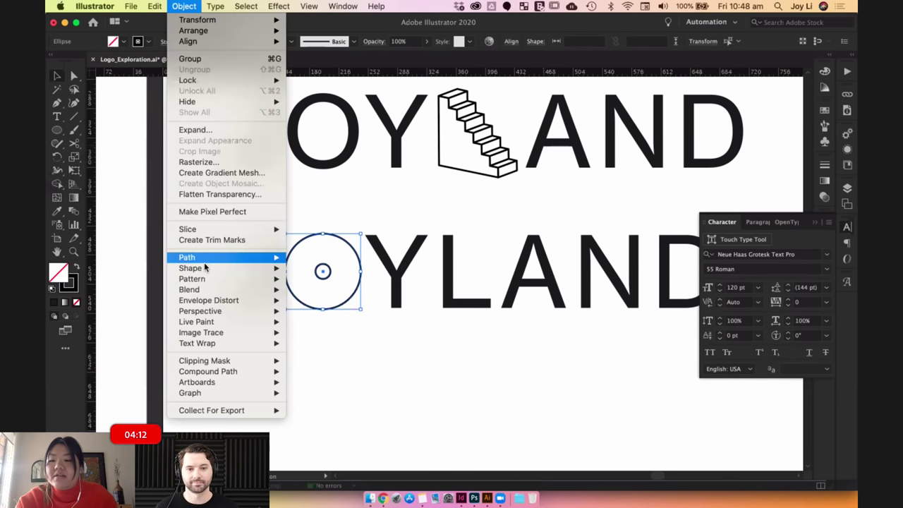
click(411, 359)
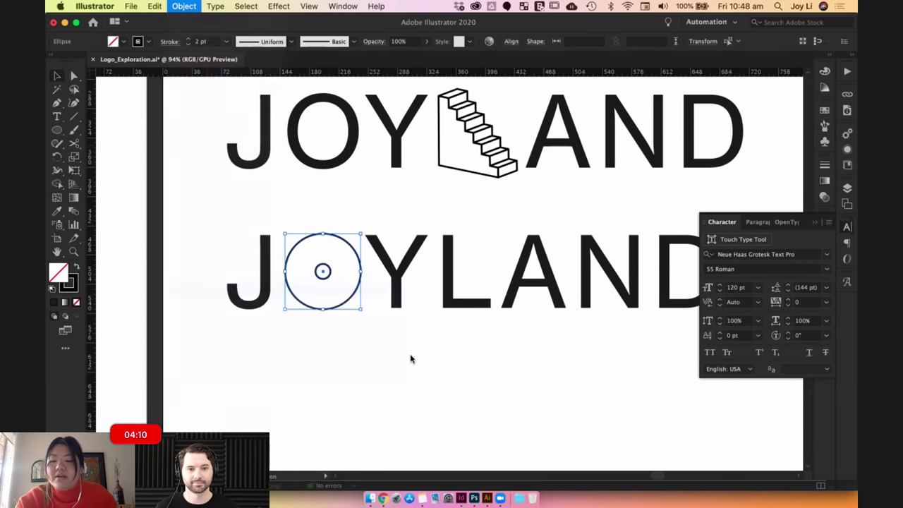
click(369, 355)
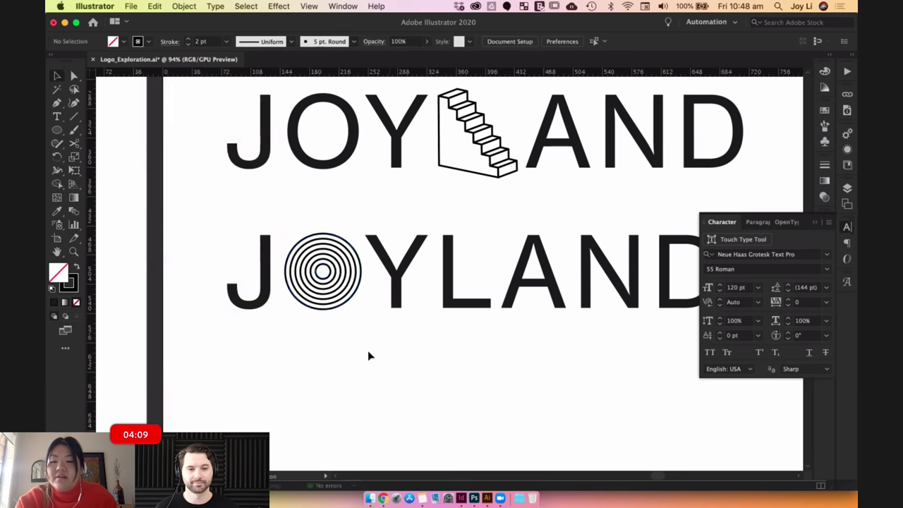
Expand the concentric-ring blend into editable paths and ungroup the rings.
click(329, 271)
right_click(325, 271)
click(184, 6)
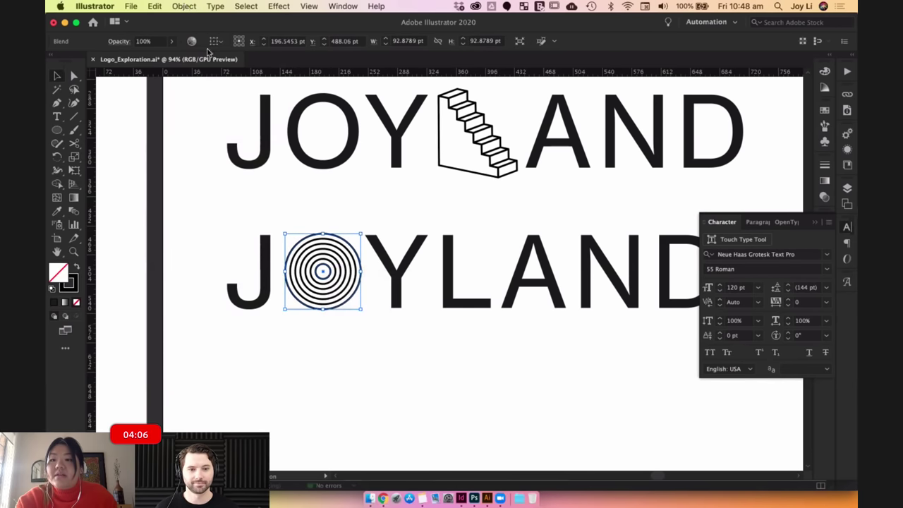
click(184, 7)
click(196, 130)
click(153, 226)
click(358, 335)
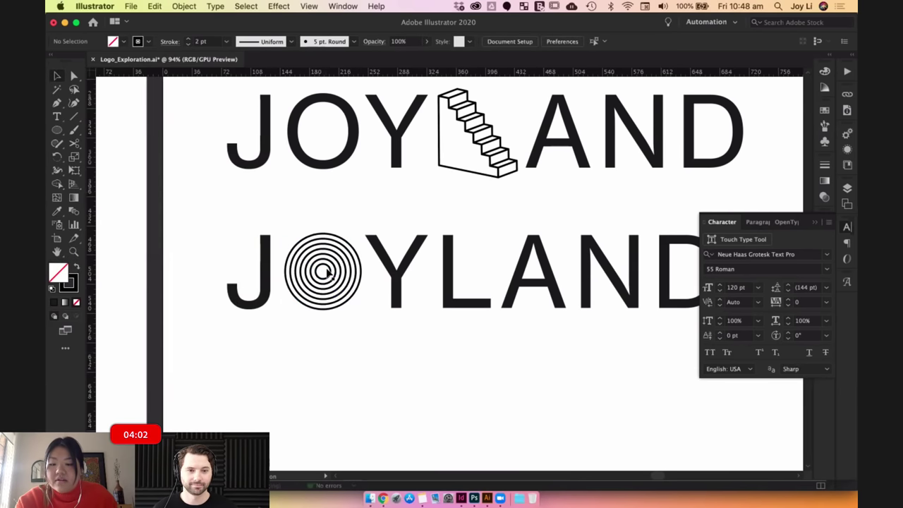
click(327, 270)
right_click(327, 269)
click(354, 361)
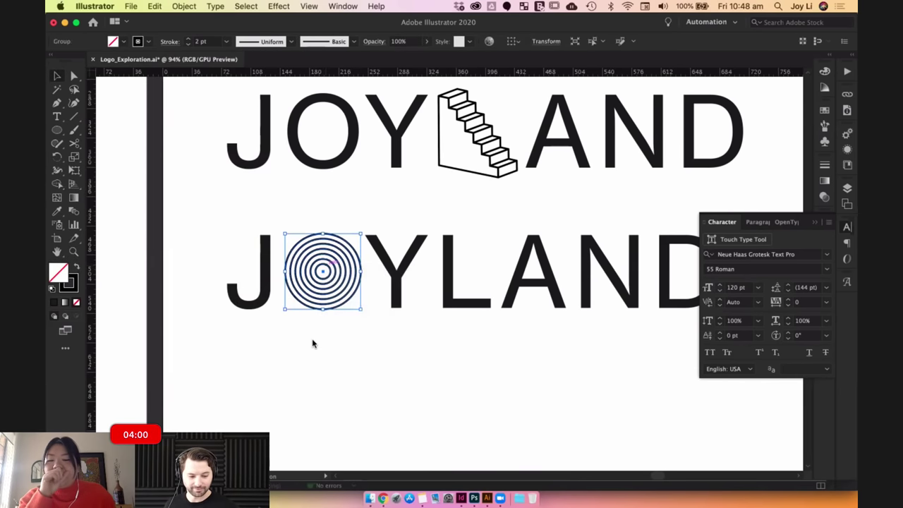
Fill the centre circle solid black and give the next ring a white fill with a 2 pt black stroke.
click(323, 269)
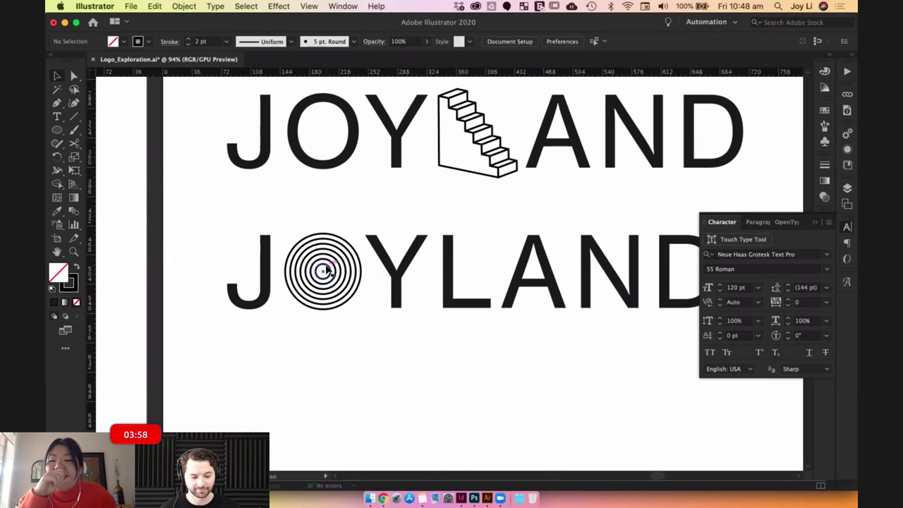
key(shift+x)
click(335, 271)
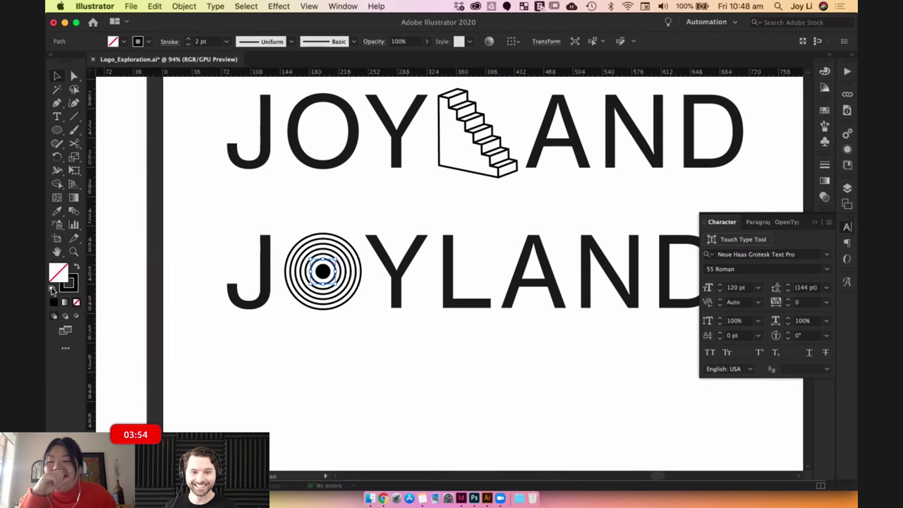
click(52, 288)
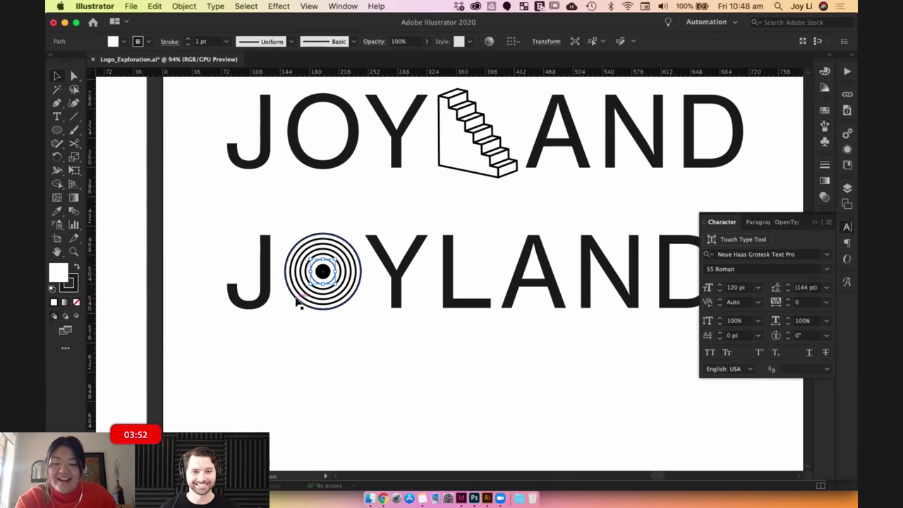
click(189, 39)
Make the third circle from the centre solid black by sampling the centre circle's appearance.
click(339, 345)
click(338, 263)
key(i)
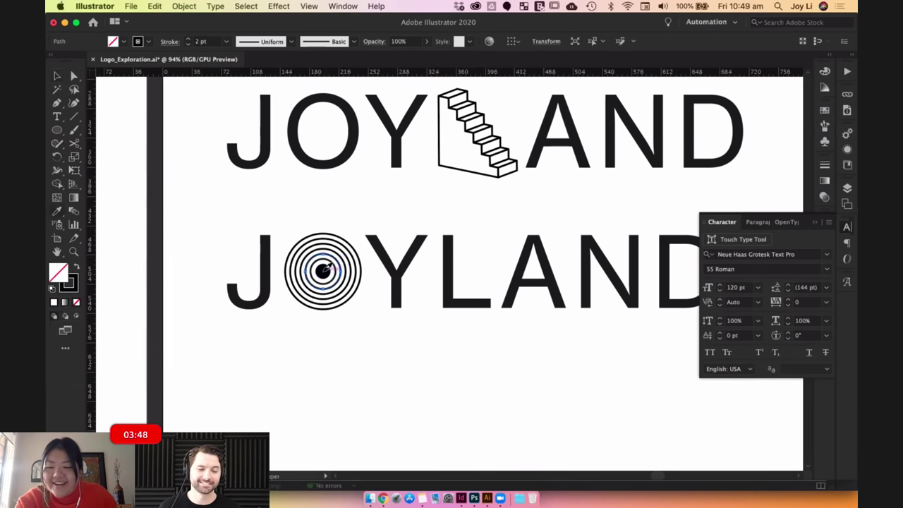
click(324, 271)
key(v)
click(369, 281)
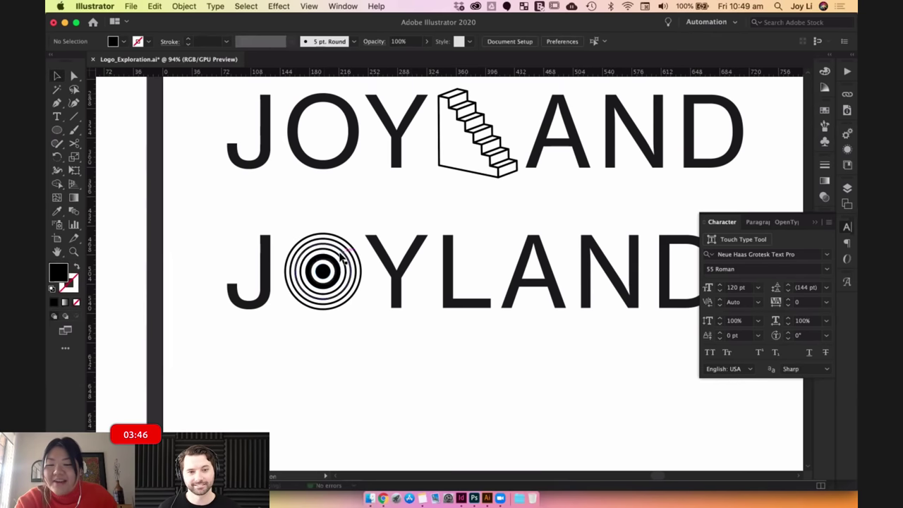
Give the fourth circle from the centre a white fill with a 2 pt black stroke and make the fifth solid black.
click(339, 259)
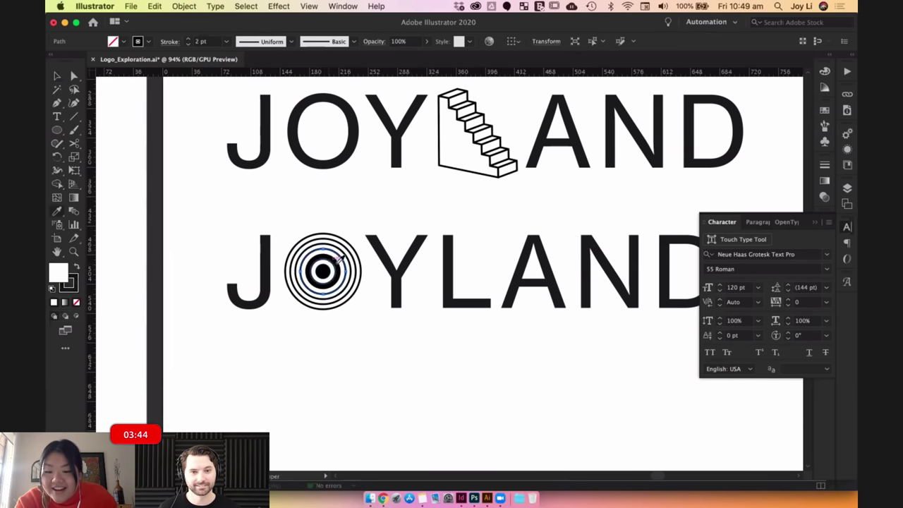
click(57, 75)
click(366, 275)
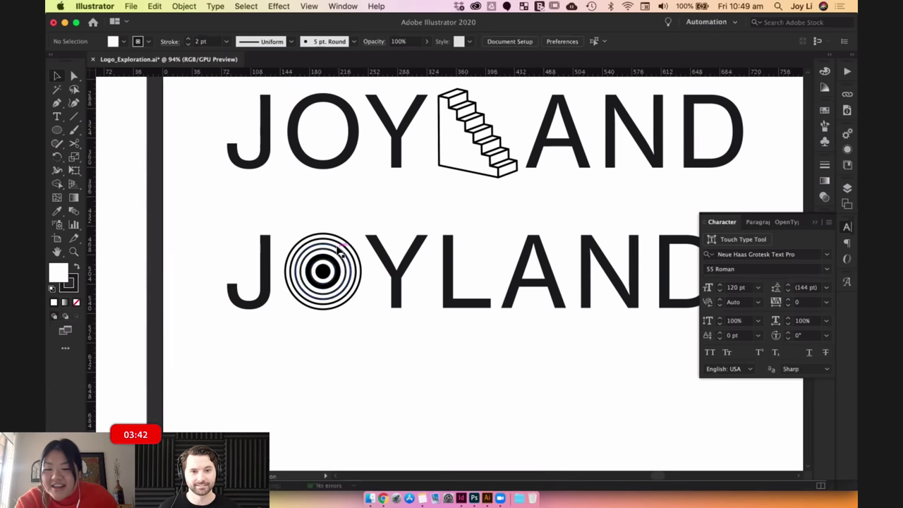
click(337, 250)
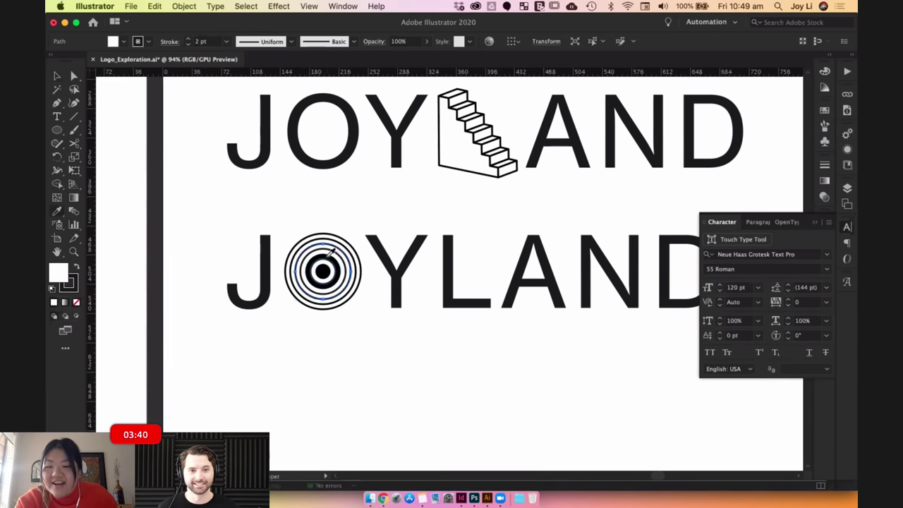
click(328, 256)
click(55, 76)
click(339, 271)
Make the outermost circle solid black and give the circle just inside it a white fill with a black stroke.
click(335, 240)
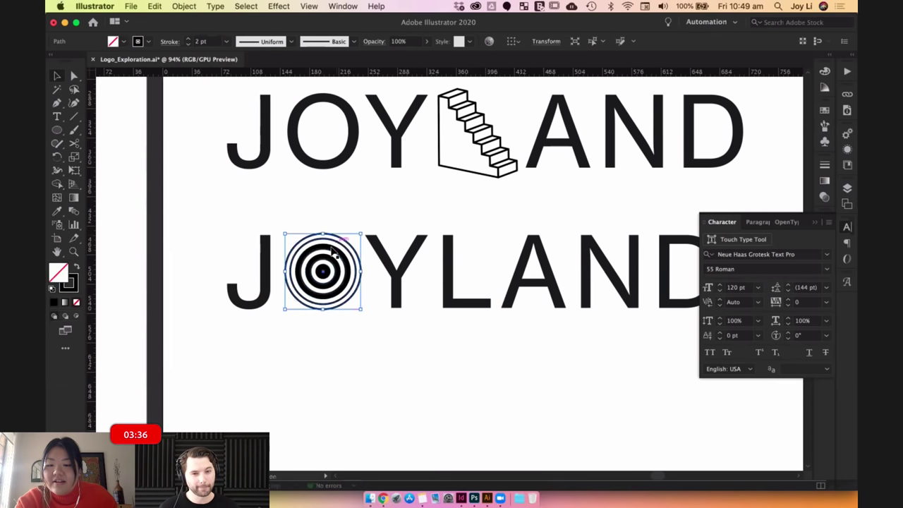
key(shift+x)
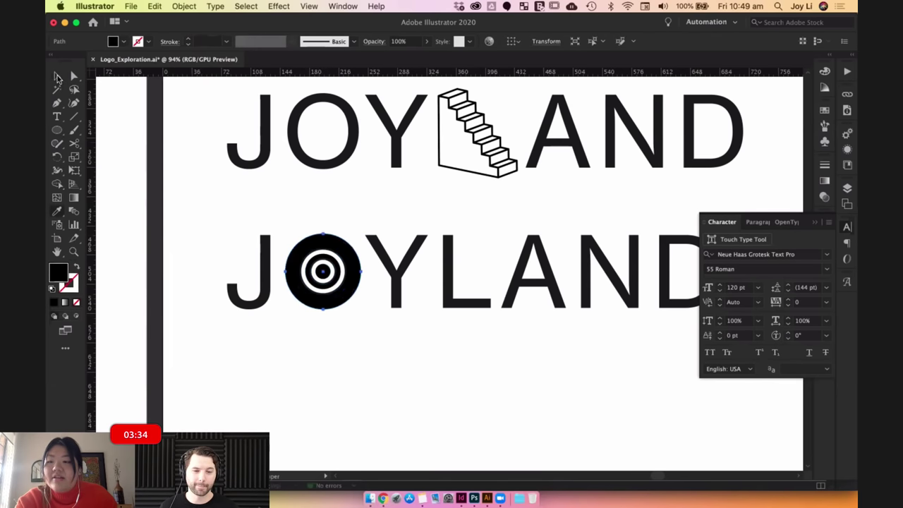
click(332, 245)
click(329, 250)
key(v)
click(467, 353)
Select all three modified wordmarks and shift them together slightly right and up on the artboard.
scroll(467, 353, down, 5)
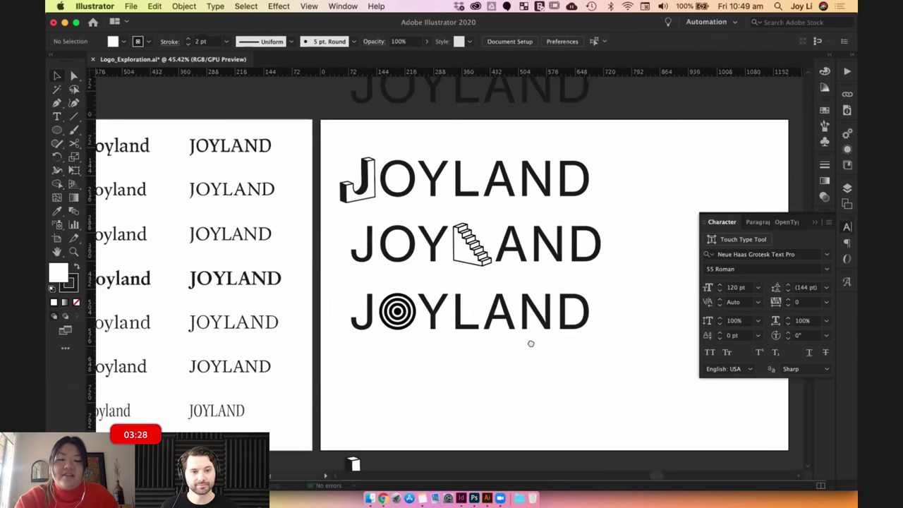
scroll(530, 343, up, 4)
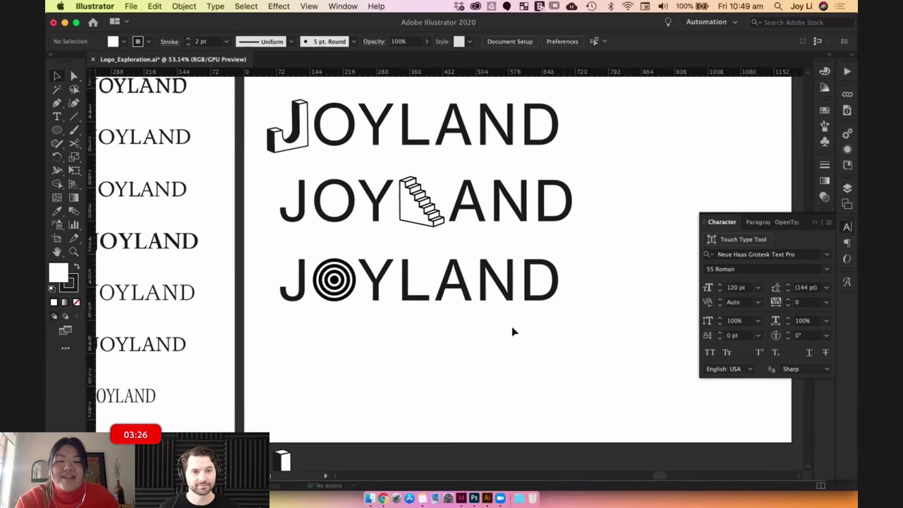
drag(455, 183, 453, 182)
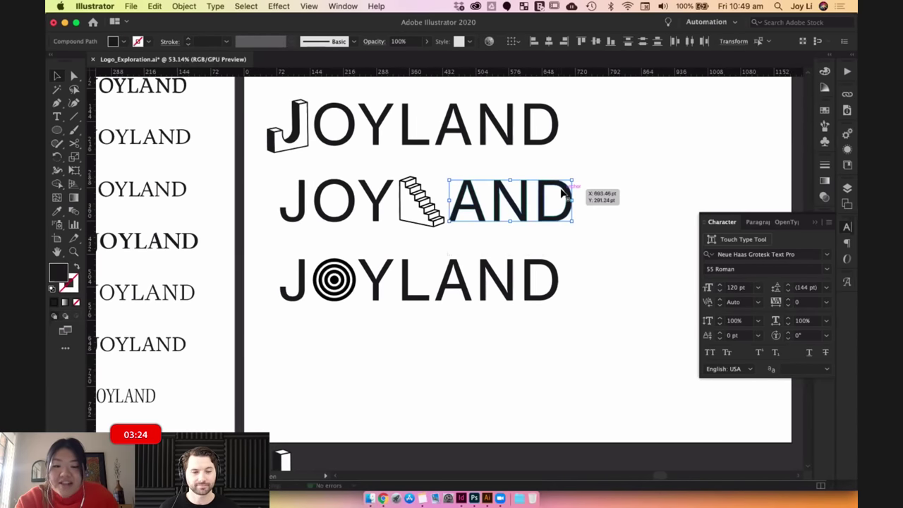
click(580, 201)
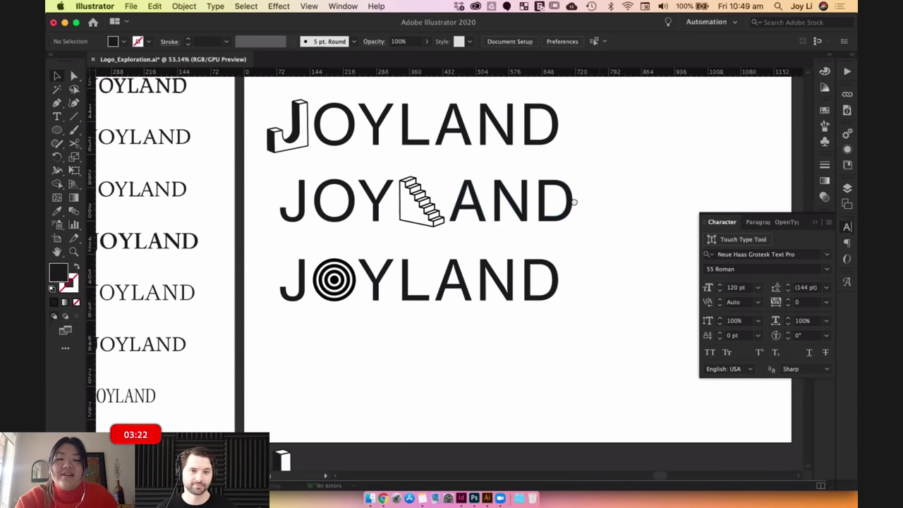
scroll(564, 282, right, 2)
scroll(565, 282, up, 1)
drag(259, 137, 562, 340)
drag(278, 147, 297, 140)
click(583, 338)
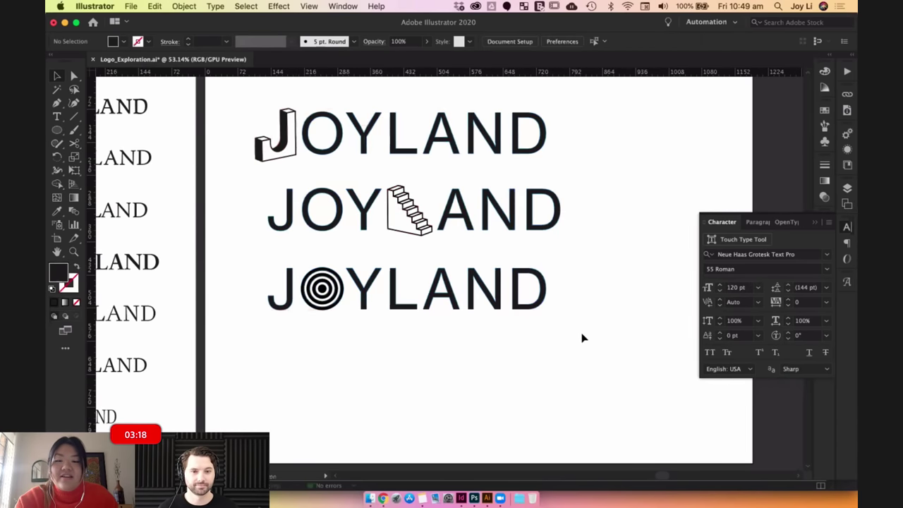
Copy the two square badge marks, one white on black and one black on white, from the symbols artboard.
scroll(579, 345, down, 3)
scroll(550, 298, right, 3)
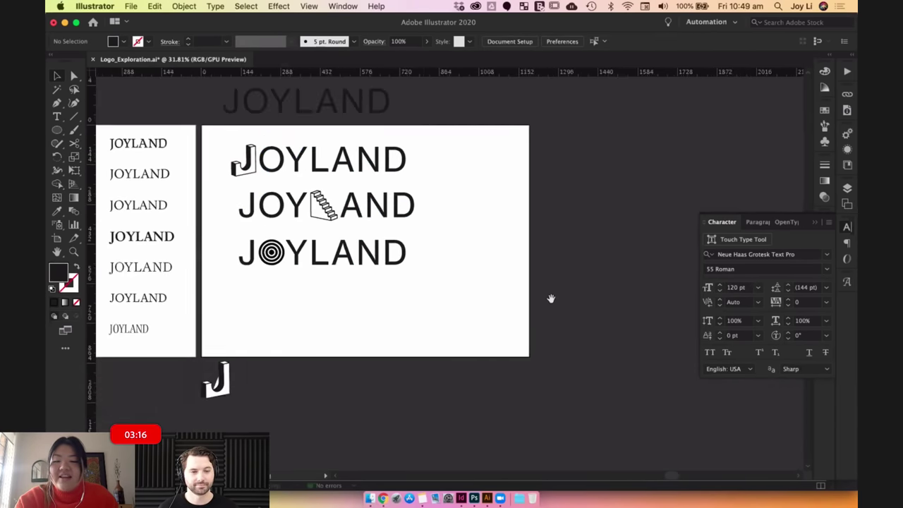
scroll(560, 289, left, 15)
drag(551, 285, 774, 295)
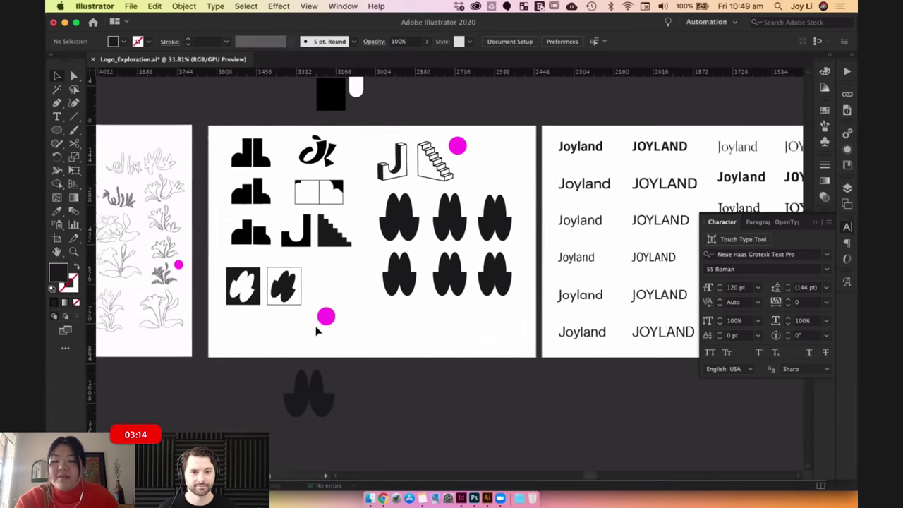
drag(306, 288, 337, 286)
drag(261, 328, 316, 283)
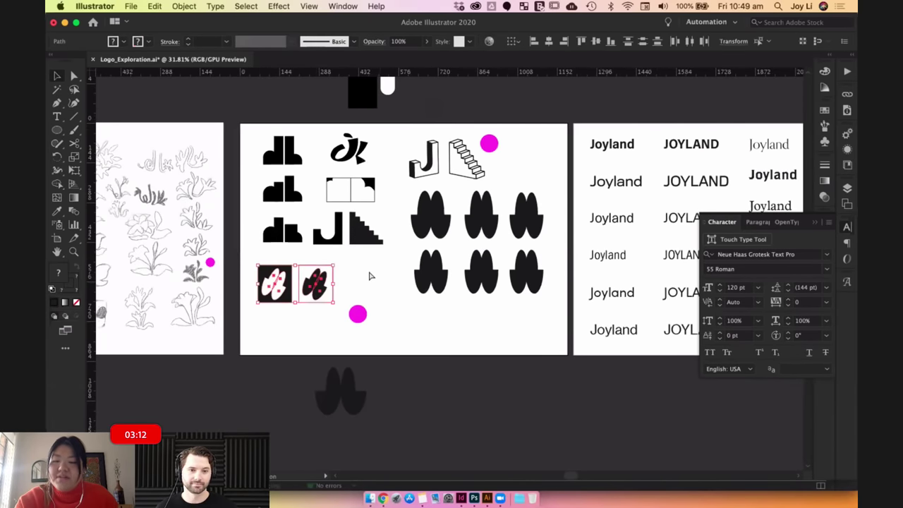
click(535, 307)
Add a landscape A3 artboard after the modified wordmarks and paste the two square badge marks onto it.
scroll(533, 280, right, 20)
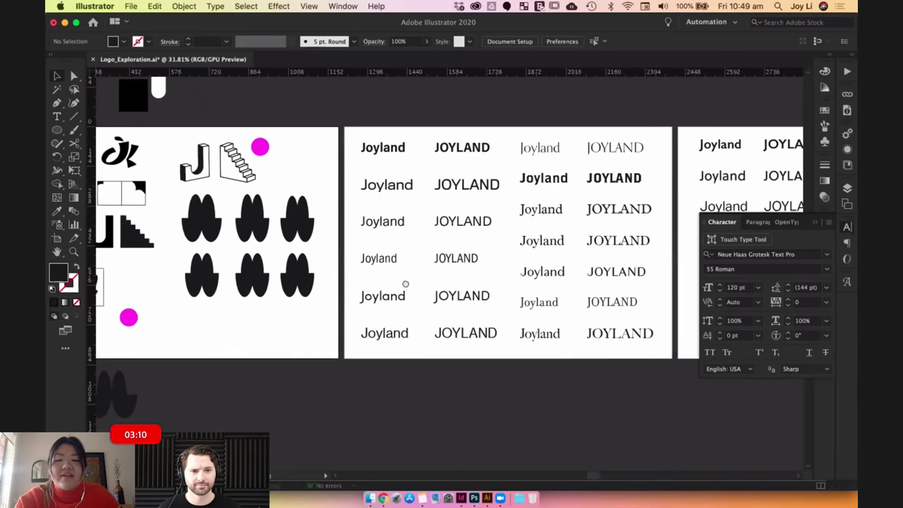
scroll(115, 272, right, 6)
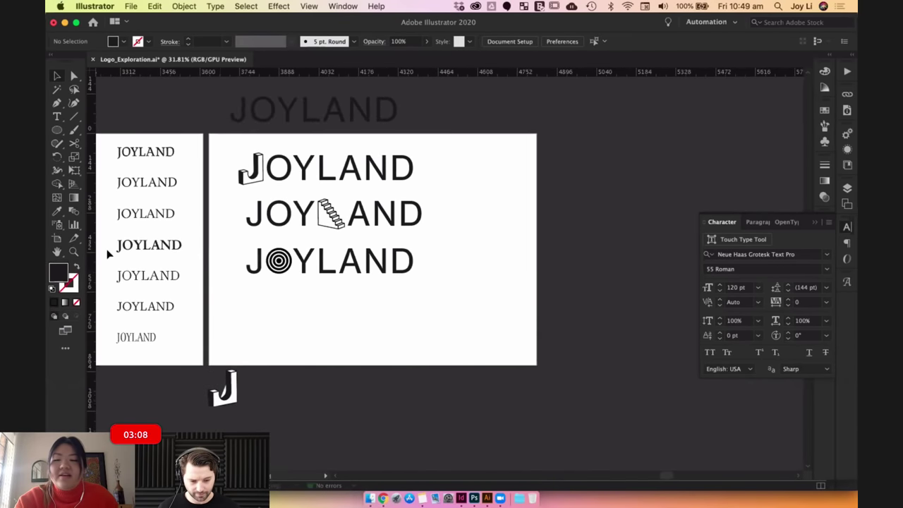
click(58, 241)
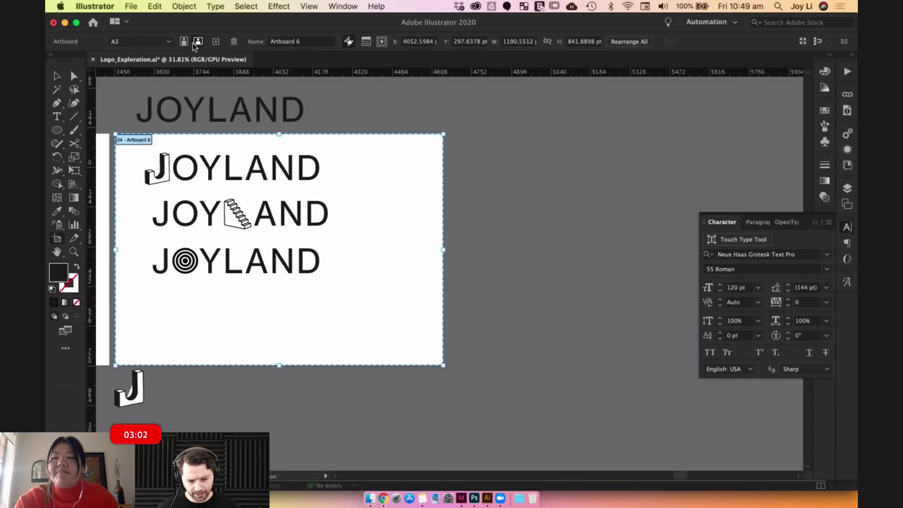
click(216, 42)
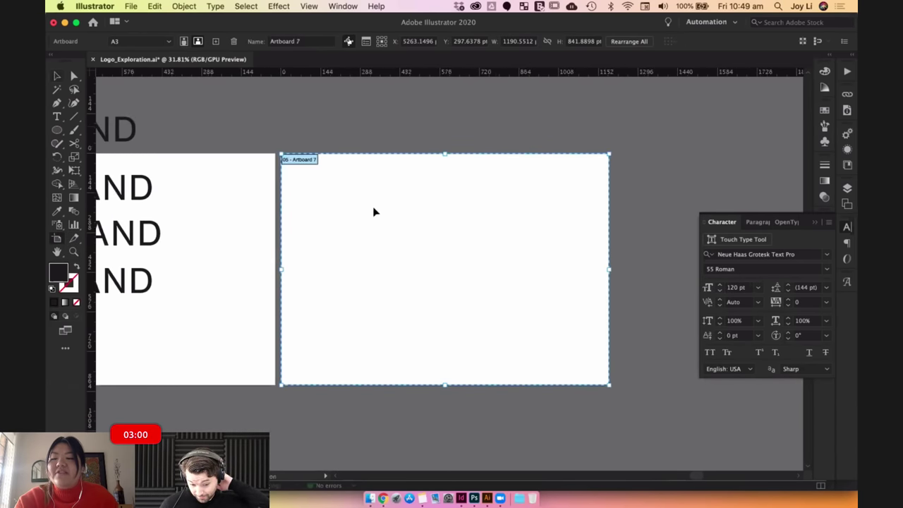
key(Escape)
key(ctrl+v)
Compare the serif uppercase JOYLAND wordmarks across the two typeface exploration artboards.
scroll(508, 233, left, 20)
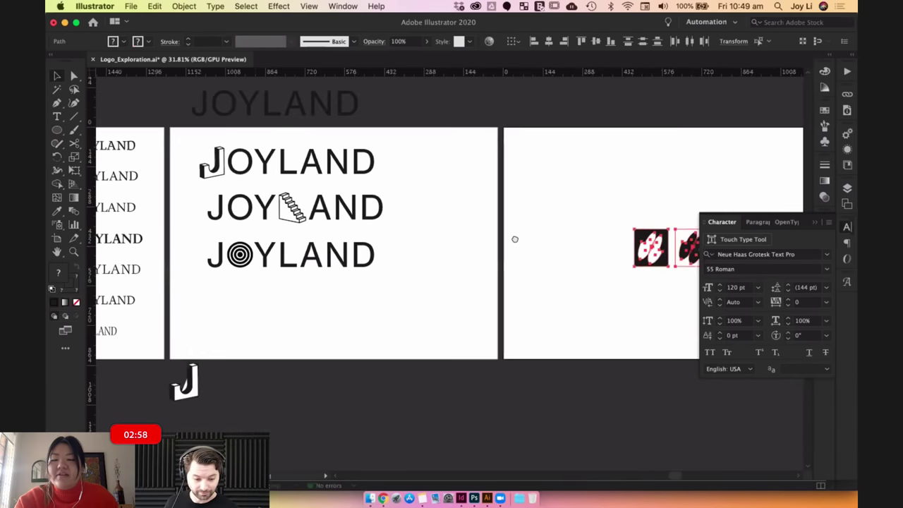
scroll(554, 225, left, 8)
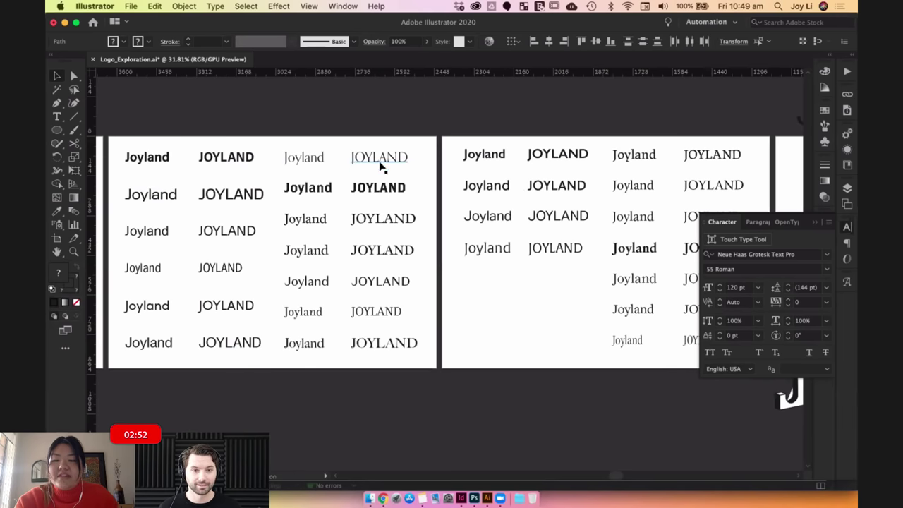
scroll(381, 165, up, 5)
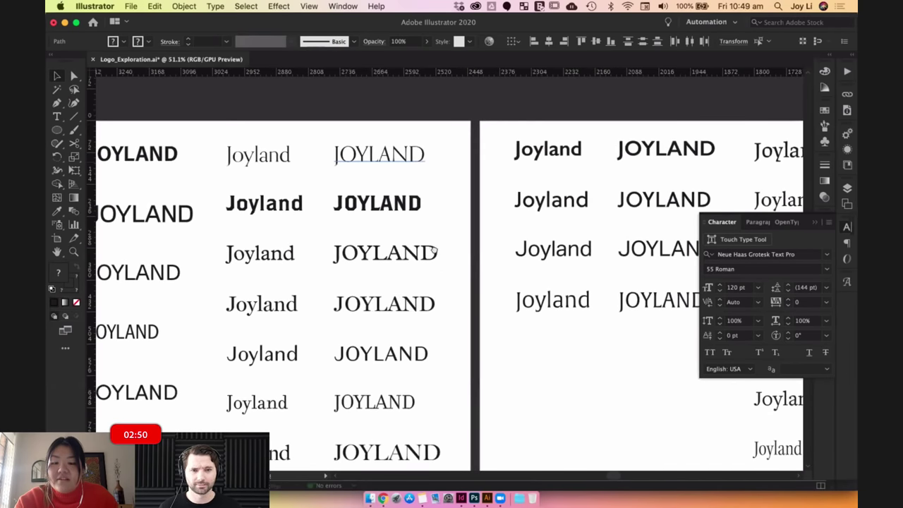
scroll(433, 248, down, 2)
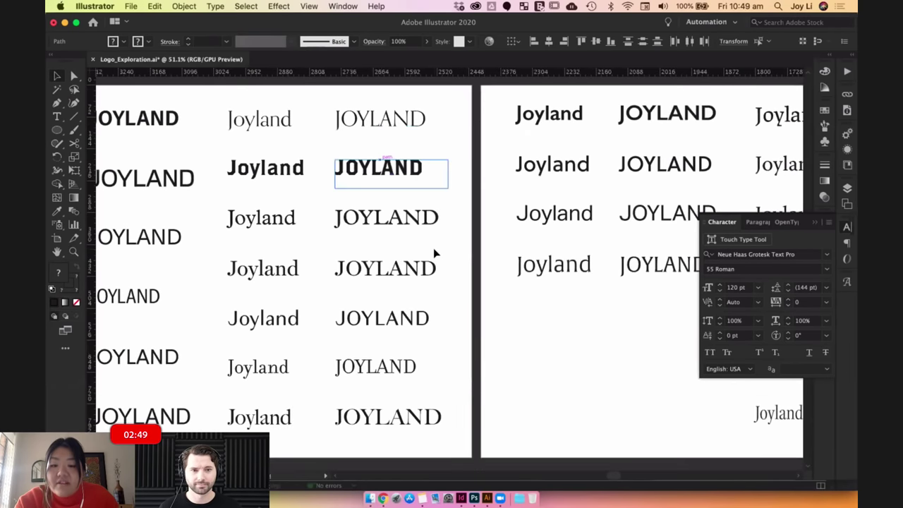
click(347, 226)
drag(505, 377, 416, 317)
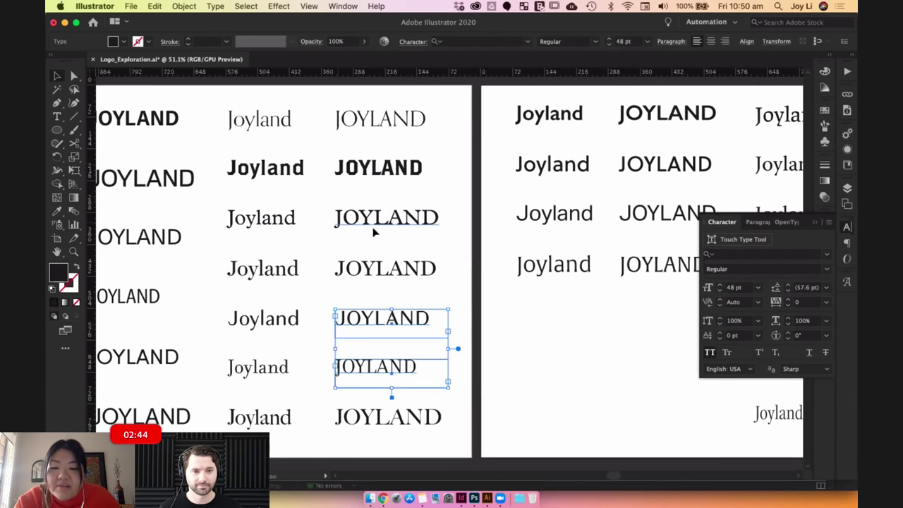
click(363, 234)
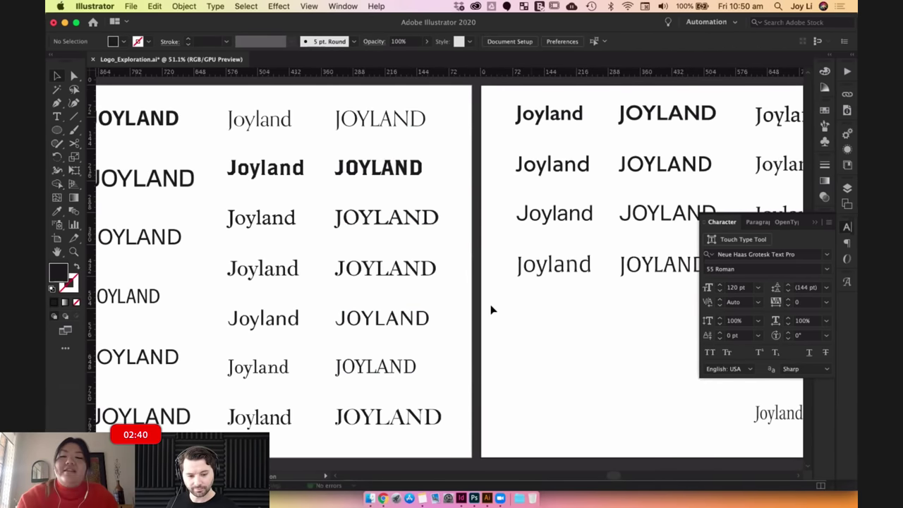
scroll(540, 346, down, 3)
scroll(442, 344, right, 2)
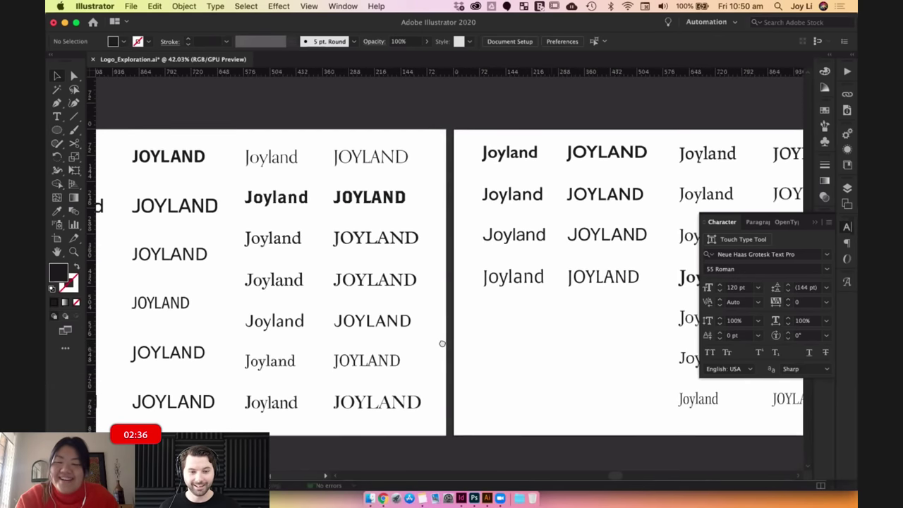
Select all three modified wordmarks and move them right and down, closer to the centre of their artboard.
scroll(441, 343, right, 3)
scroll(417, 346, right, 2)
scroll(516, 346, right, 8)
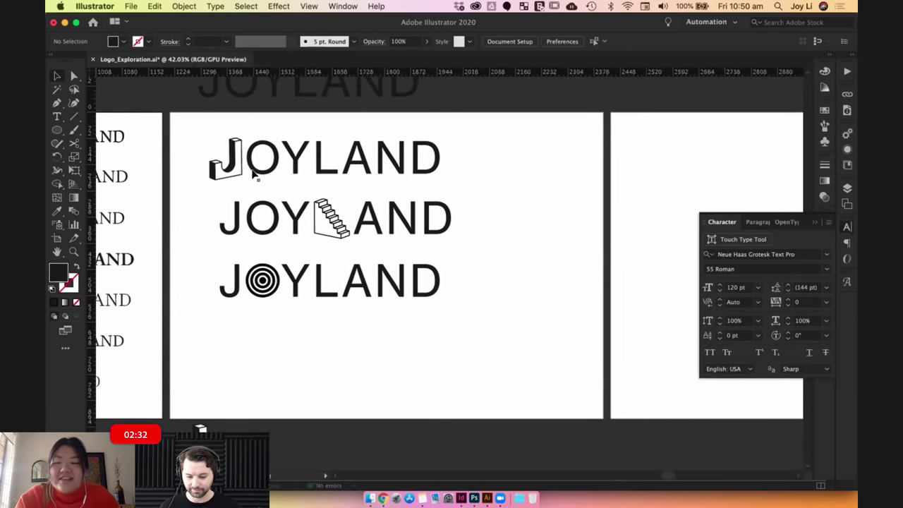
scroll(254, 173, left, 1)
click(261, 176)
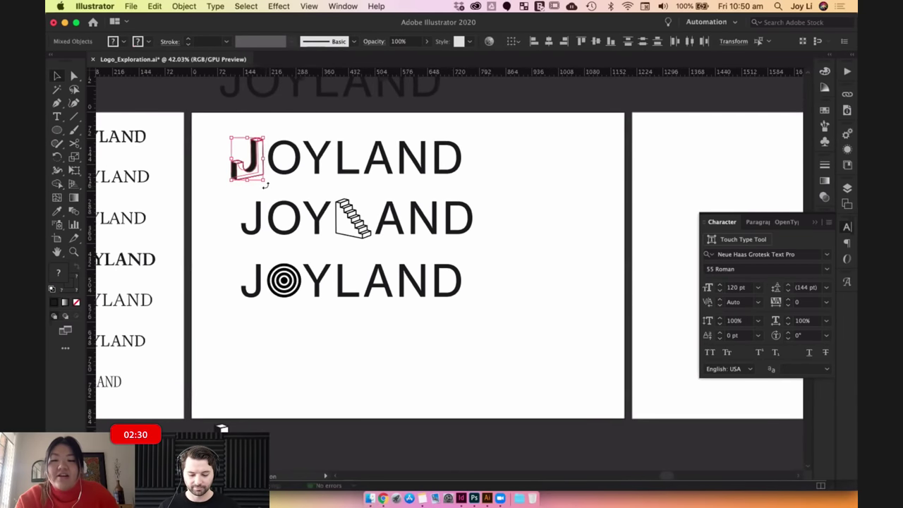
scroll(547, 316, right, 3)
drag(494, 295, 181, 118)
drag(265, 170, 446, 189)
click(639, 188)
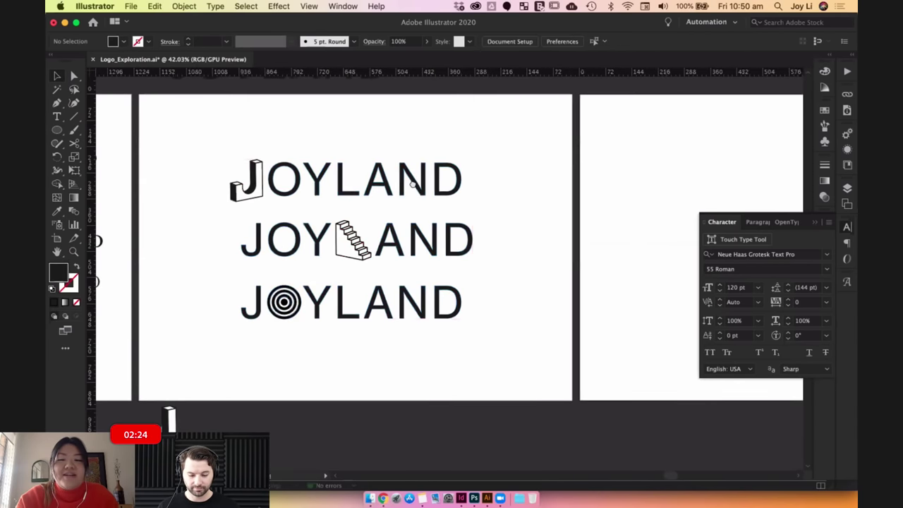
Enlarge the two square badge marks together and reposition them near the middle of the new artboard.
scroll(639, 187, right, 4)
drag(576, 280, 455, 181)
drag(600, 221, 537, 221)
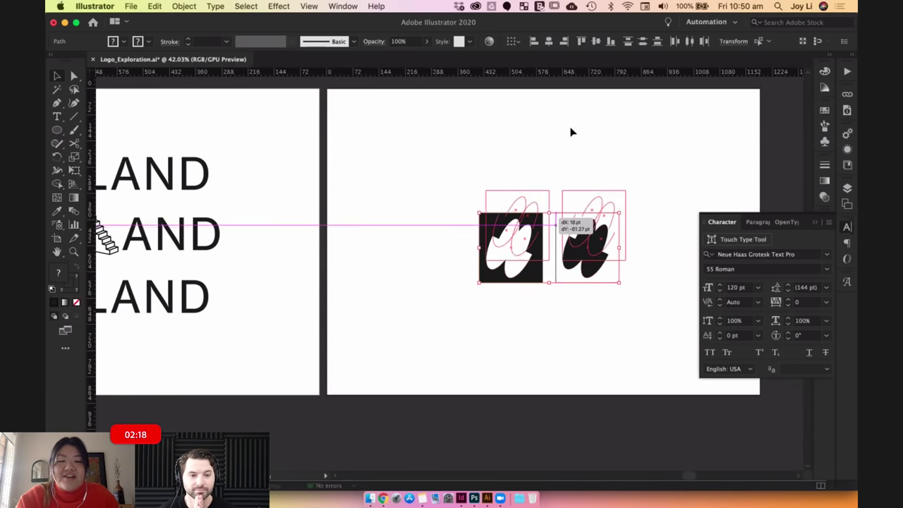
click(567, 147)
drag(567, 146, 536, 178)
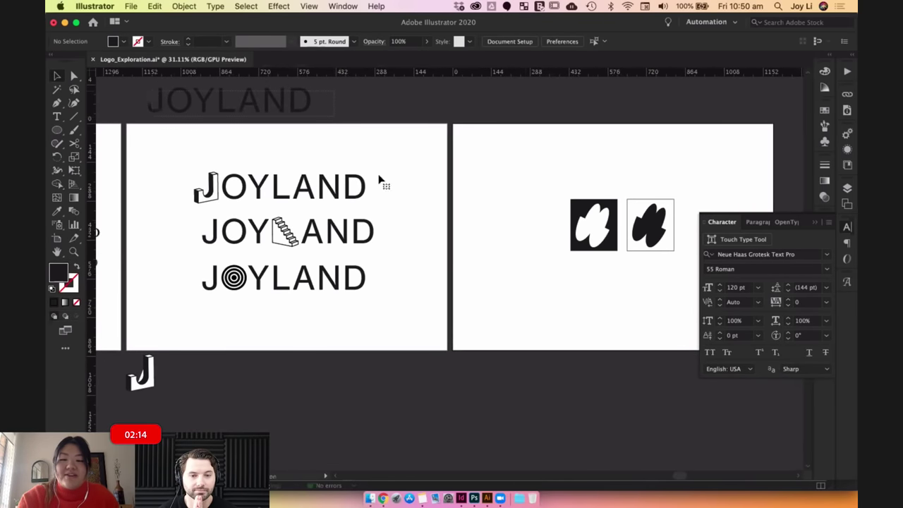
click(160, 105)
click(443, 338)
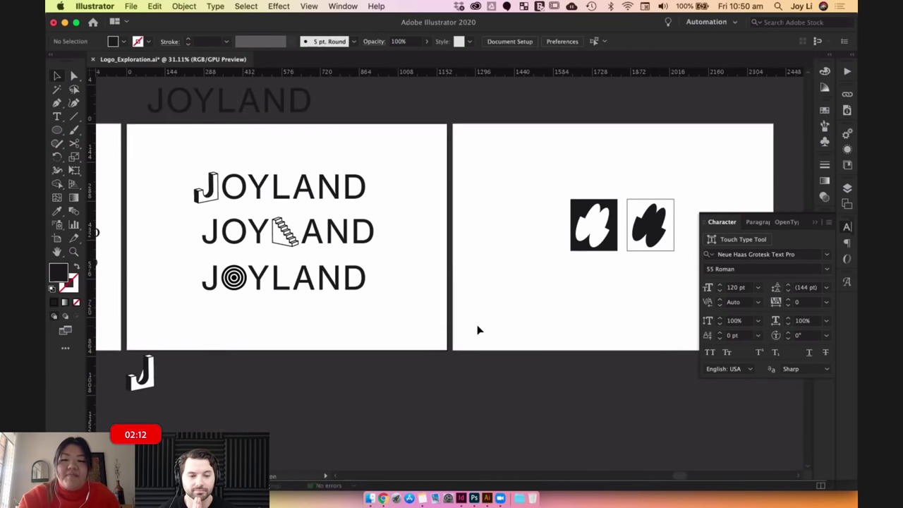
Collapse the floating Character panel and frame the wordmark and badge artboards side by side.
scroll(478, 328, up, 3)
click(815, 222)
click(616, 280)
drag(616, 280, 614, 297)
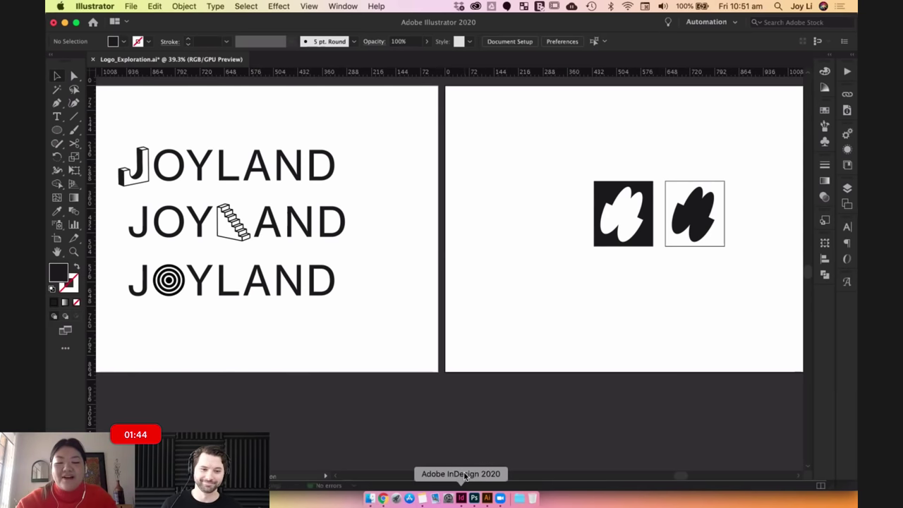
Switch to InDesign and view the Logo Territories page of the branding presentation.
click(462, 498)
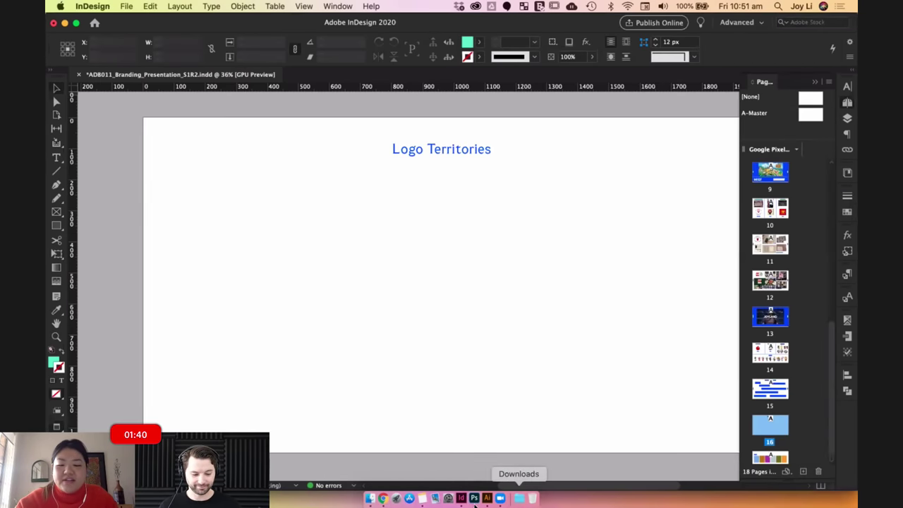
click(474, 498)
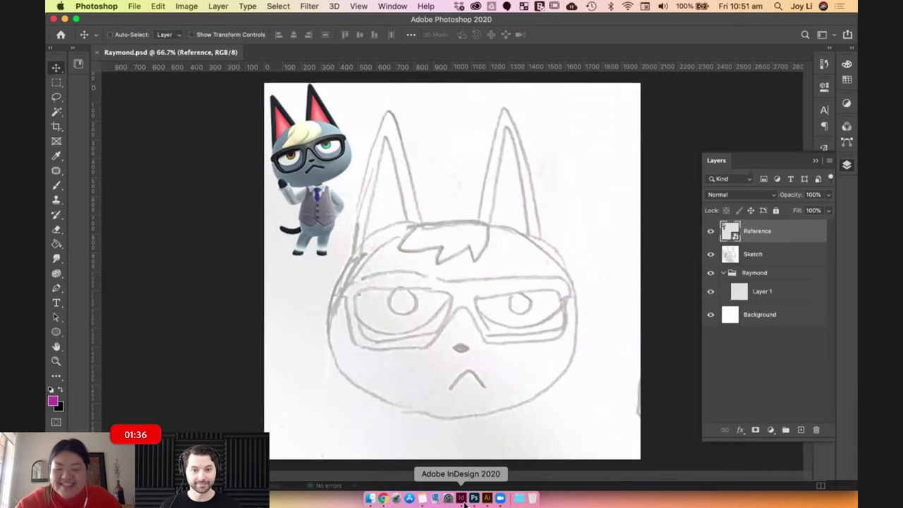
click(461, 498)
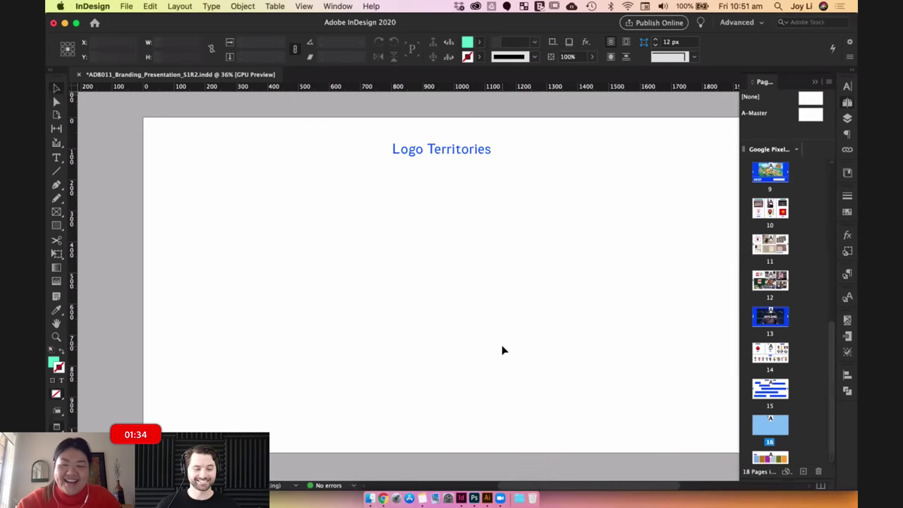
scroll(503, 349, up, 5)
scroll(502, 350, down, 4)
Switch to Illustrator and copy all three modified JOYLAND wordmarks.
click(486, 499)
drag(171, 149, 166, 145)
key(super+c)
click(489, 393)
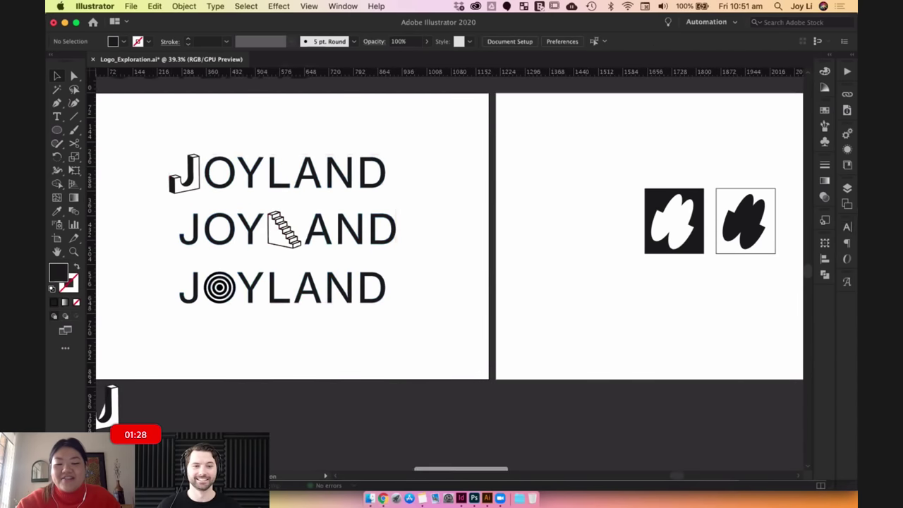
Switch to InDesign, paste the three wordmarks onto the Logo Territories page and place them in its left half.
click(461, 498)
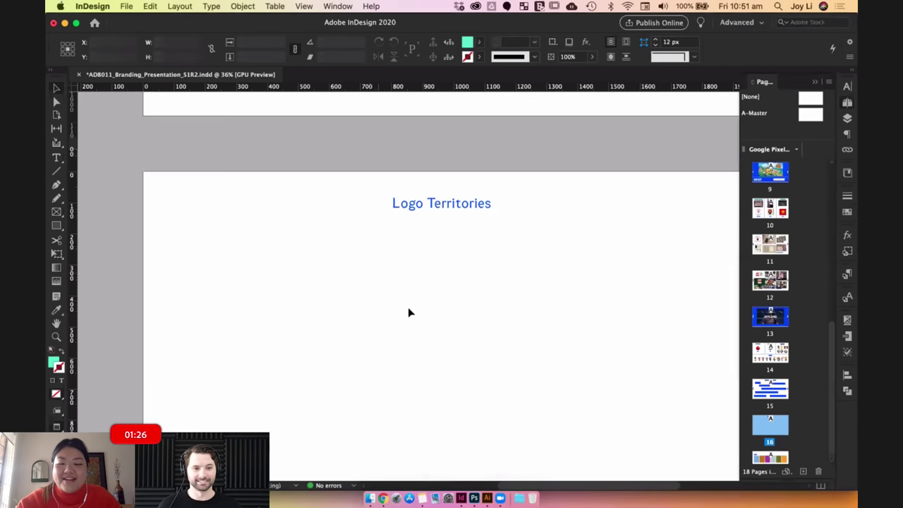
key(super+v)
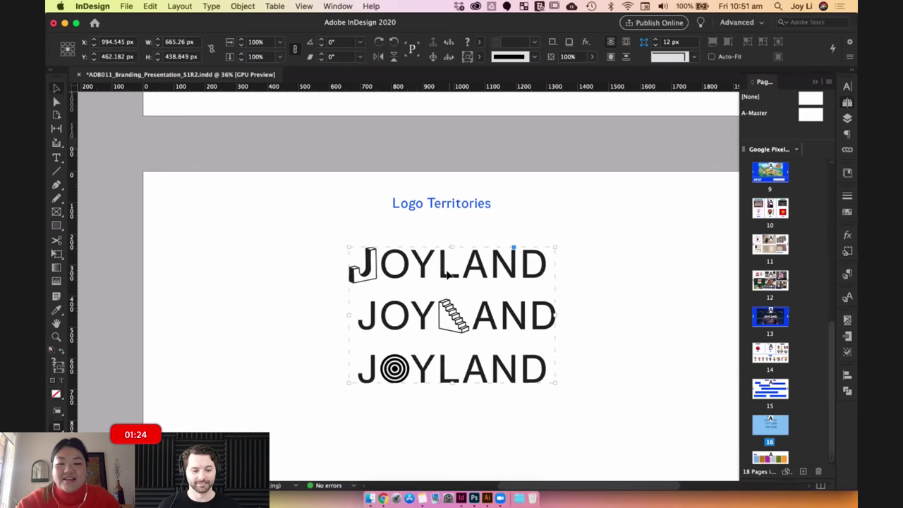
drag(367, 278, 248, 339)
click(473, 325)
scroll(453, 301, down, 3)
scroll(453, 301, right, 2)
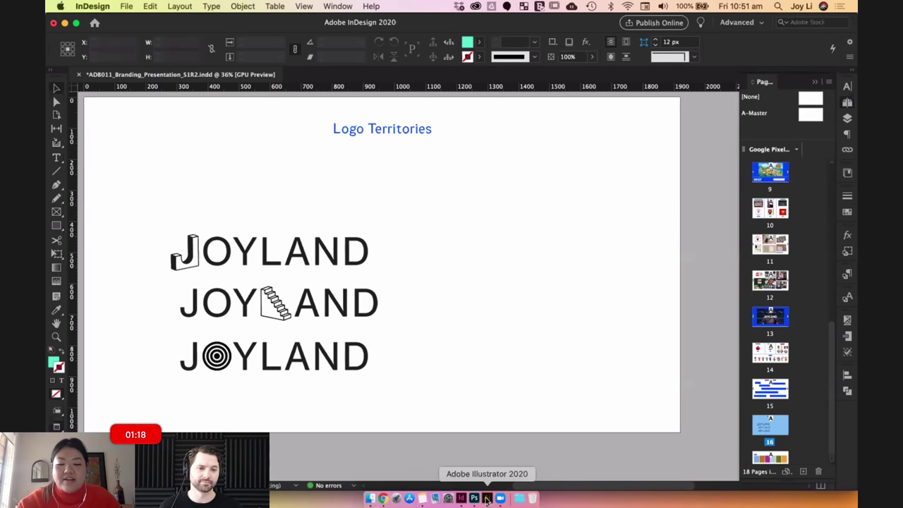
Copy the two square badge marks from Illustrator onto the InDesign page right of the wordmarks, and shift the wordmarks up and left.
click(486, 499)
drag(625, 158, 767, 288)
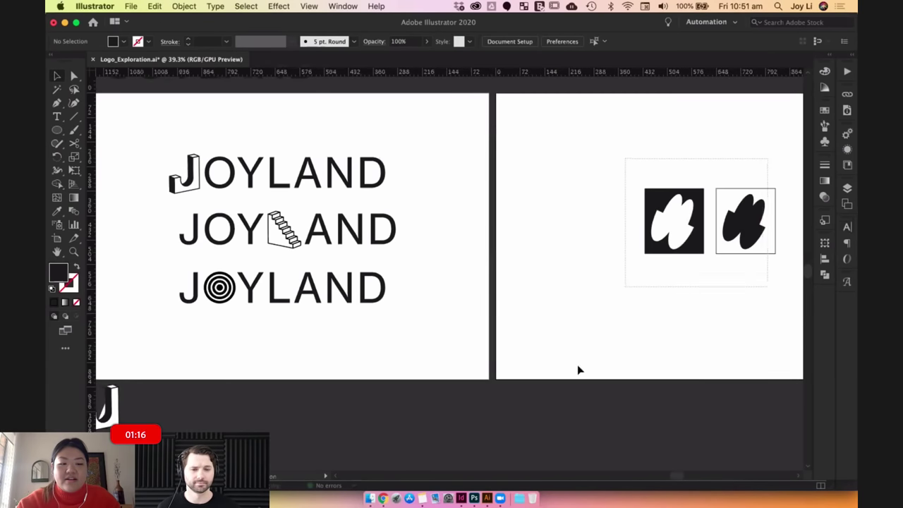
click(460, 498)
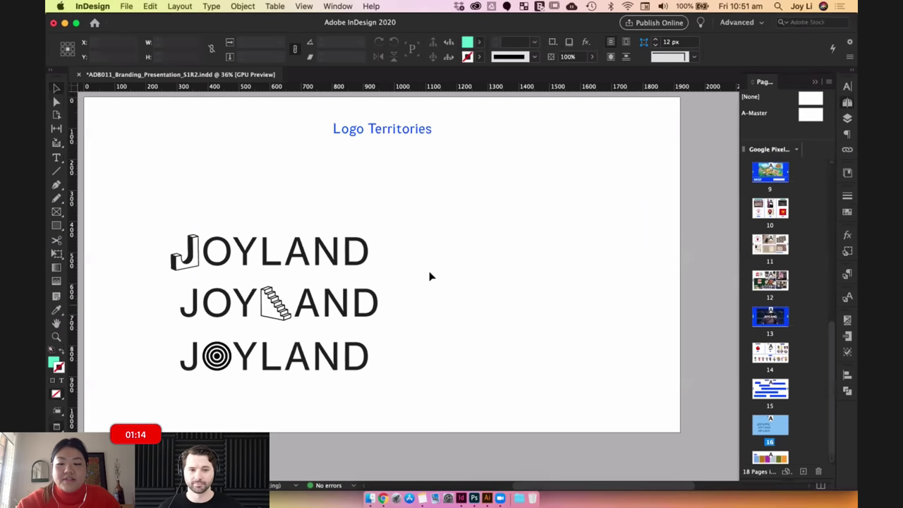
key(super+v)
drag(431, 276, 496, 302)
drag(328, 236, 327, 230)
drag(403, 409, 456, 363)
Review the Colours and Illustrations pages of the presentation, and return to the Logo Territories page.
scroll(454, 329, down, 8)
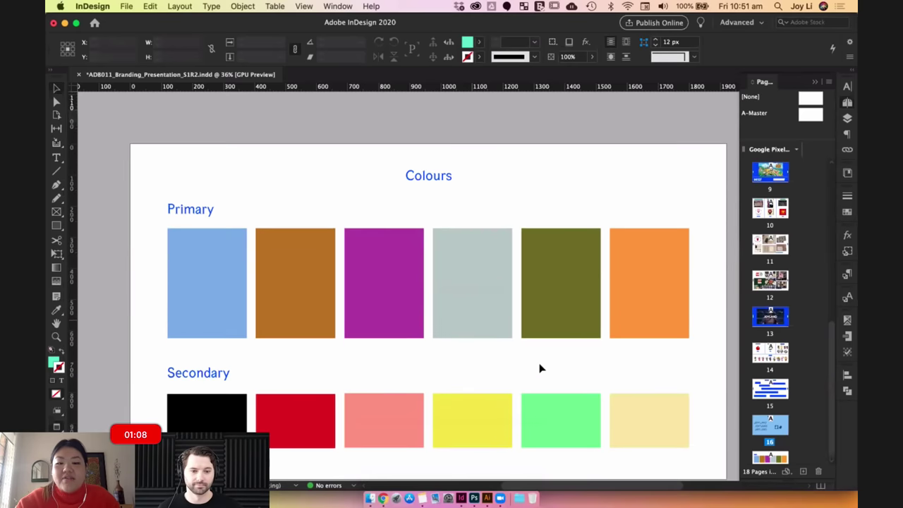
scroll(505, 298, down, 2)
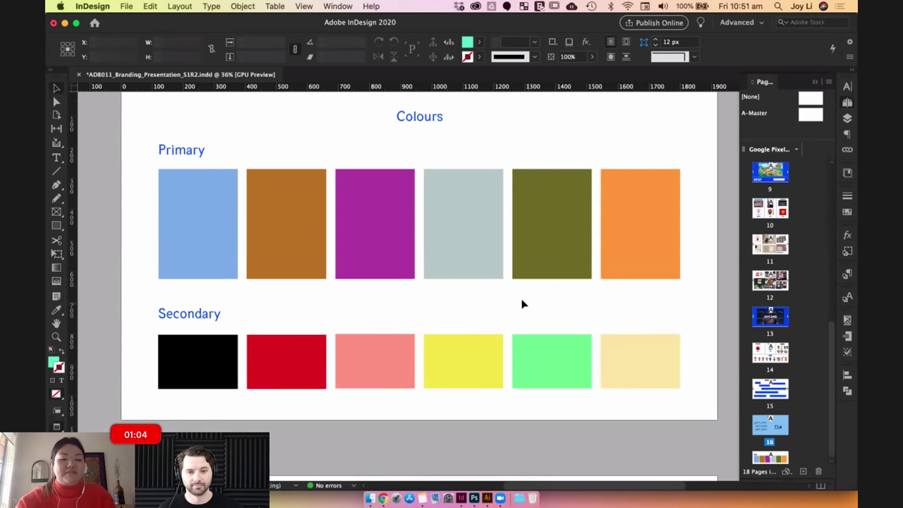
drag(520, 304, 526, 295)
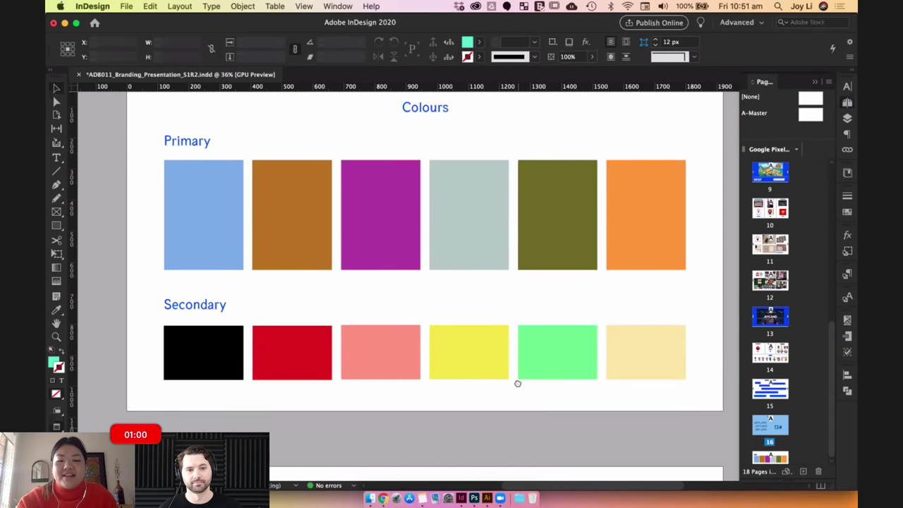
scroll(517, 383, down, 3)
scroll(513, 428, down, 10)
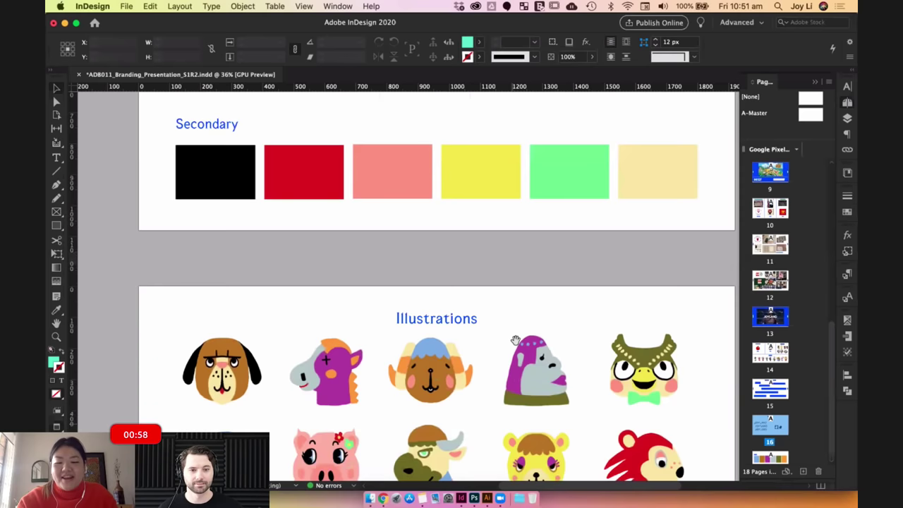
scroll(499, 289, down, 4)
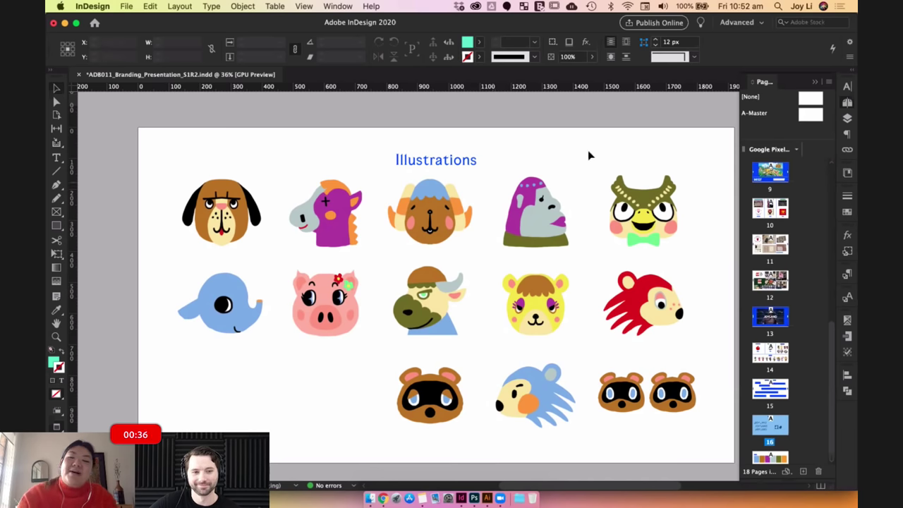
scroll(589, 282, up, 15)
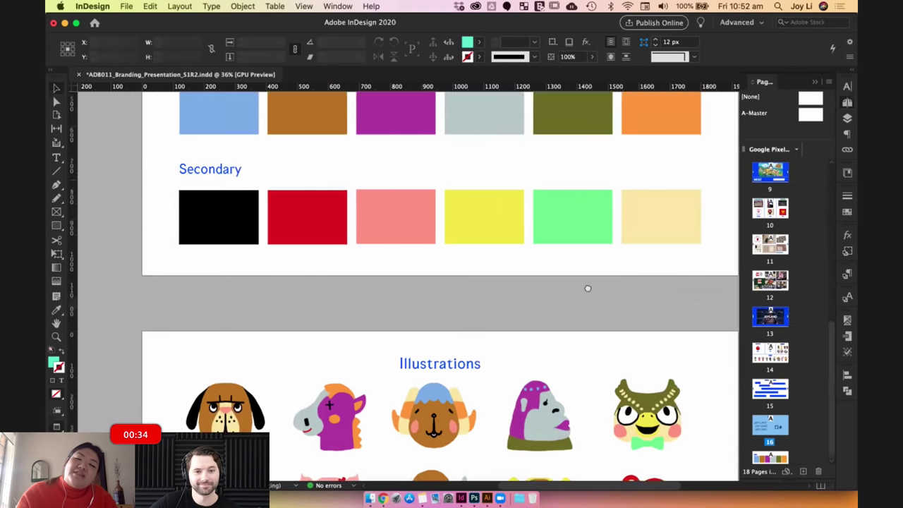
scroll(571, 241, up, 5)
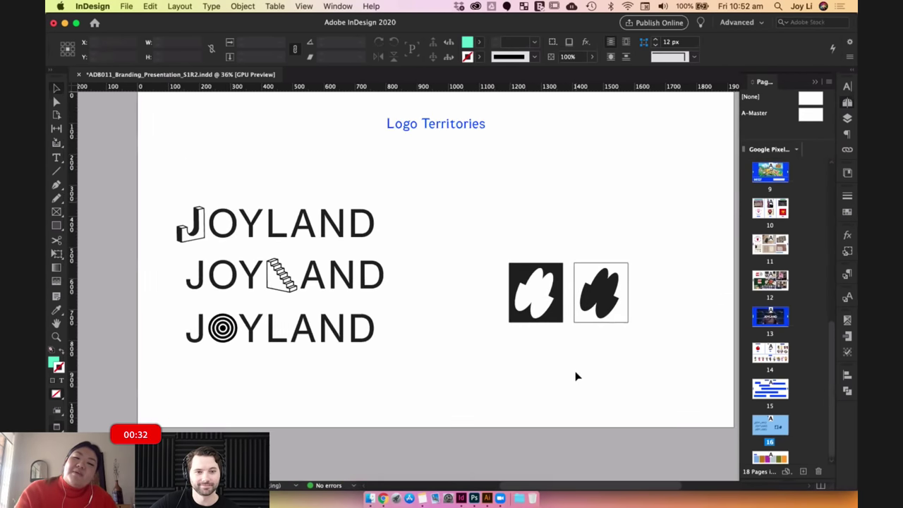